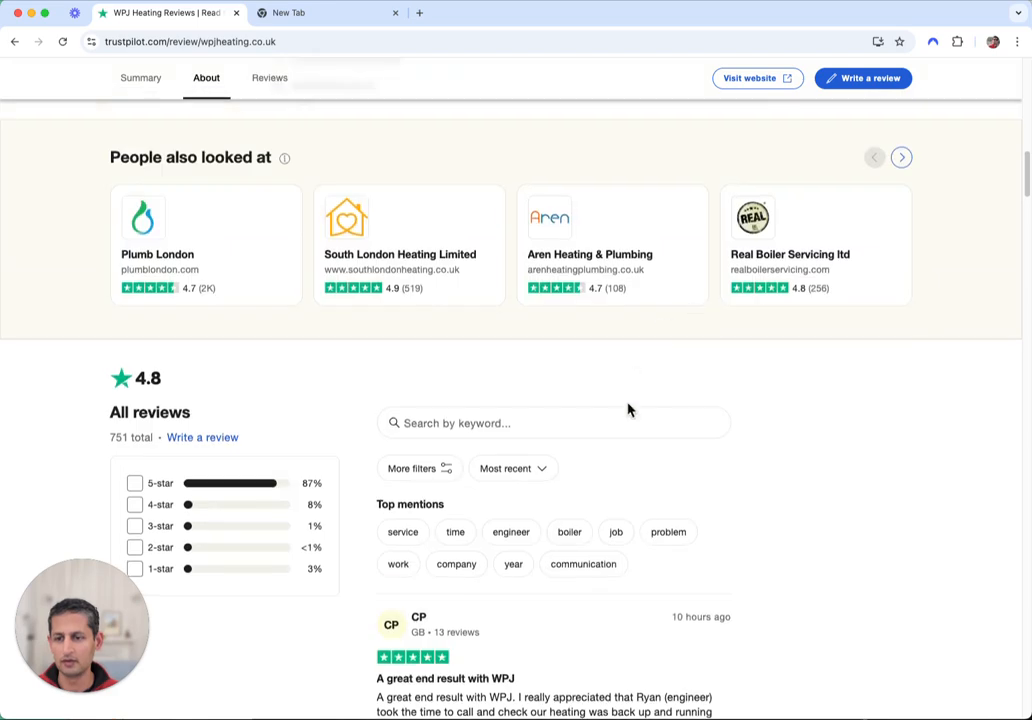
Apply the Last 30 days date filter to WPJ Heating's reviews, then return to the 4.8 rating summary
click(538, 462)
click(445, 462)
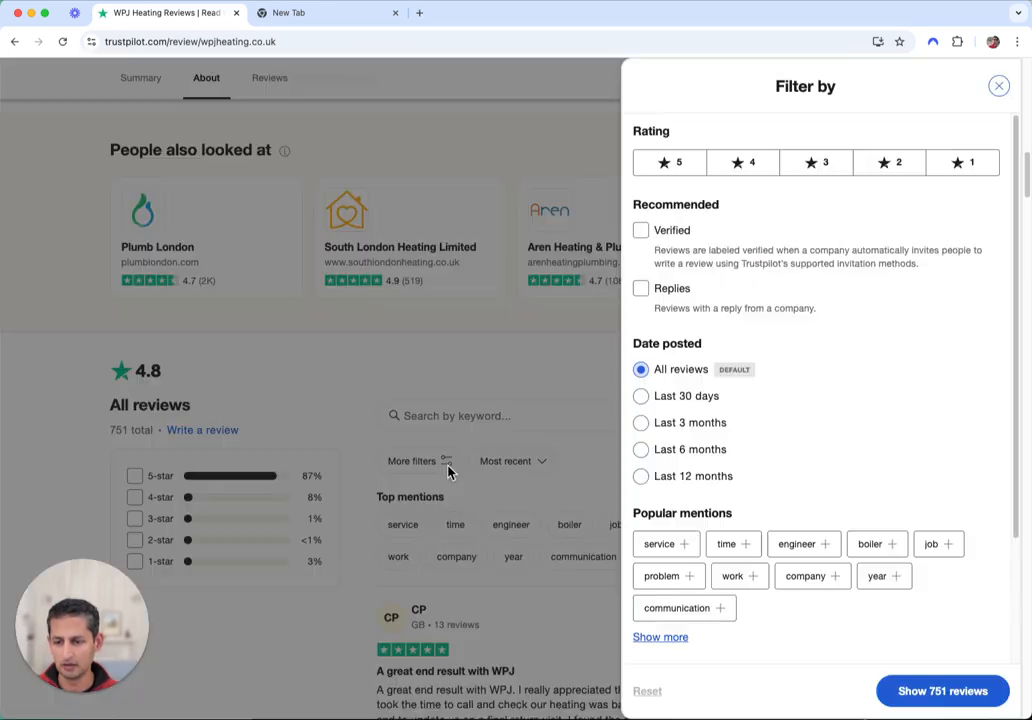
click(686, 396)
click(933, 691)
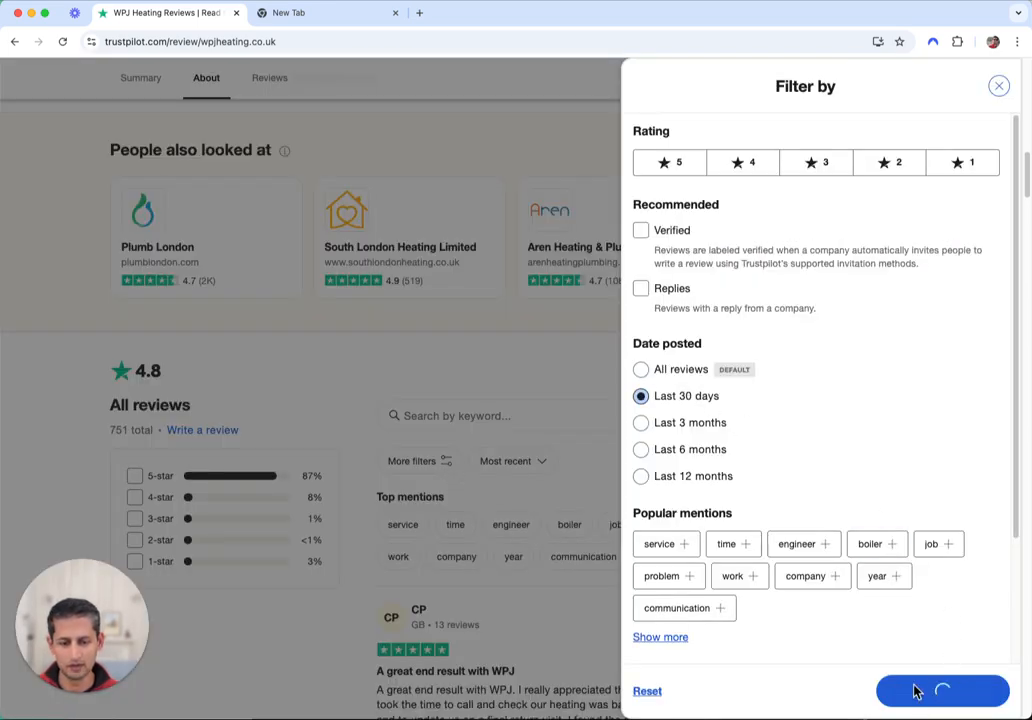
scroll(743, 462, down, 6)
scroll(537, 311, down, 5)
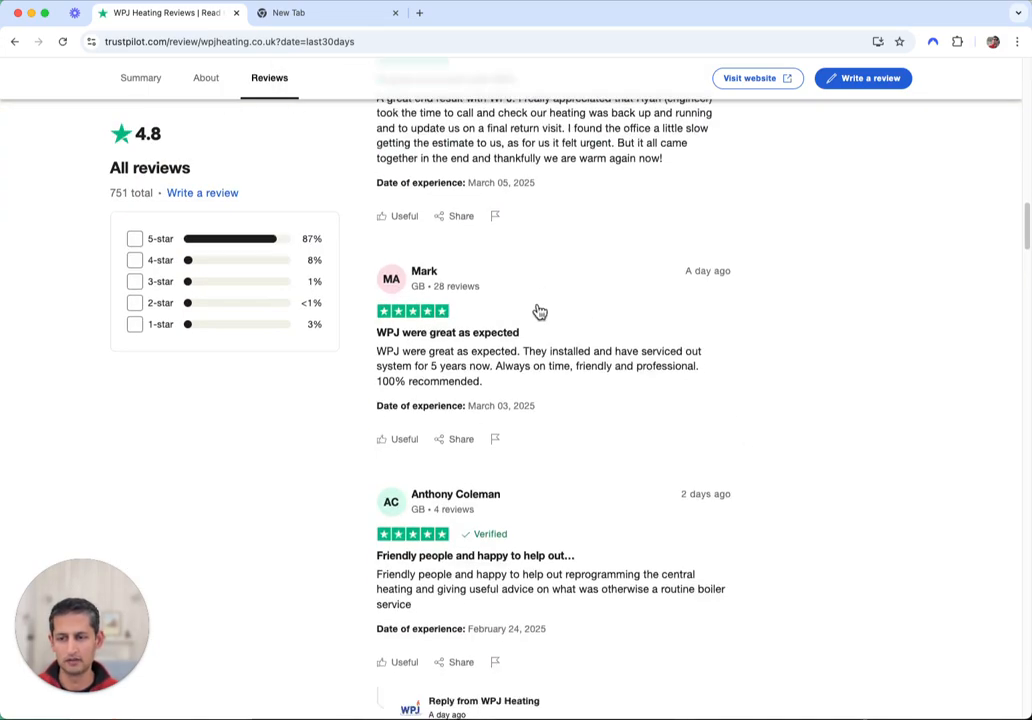
scroll(604, 397, up, 3)
scroll(604, 397, up, 10)
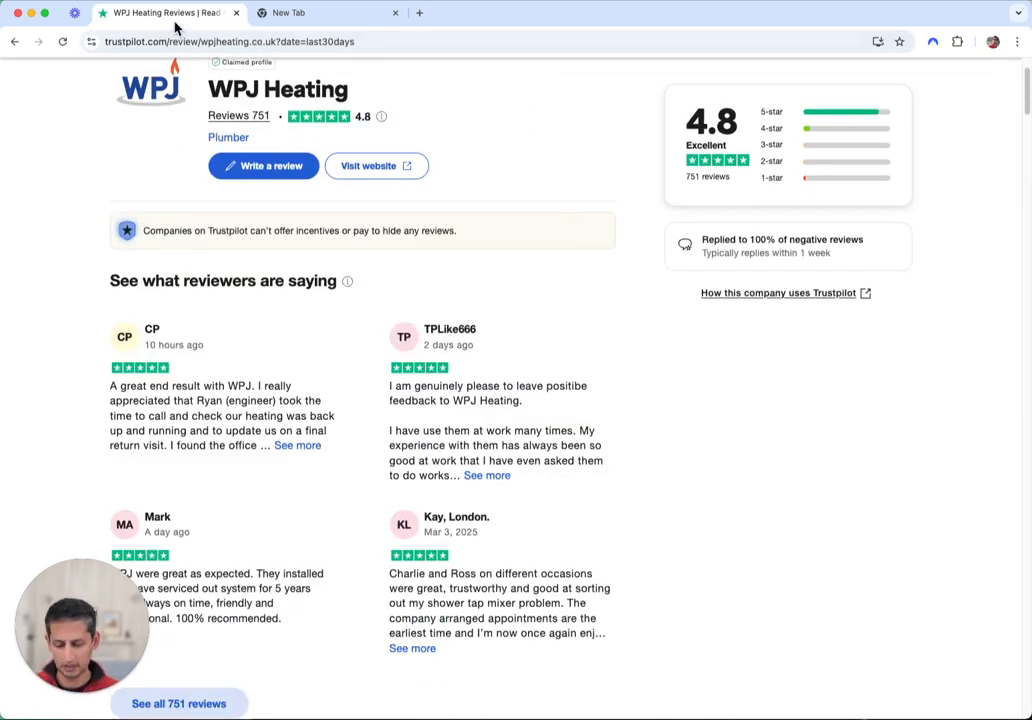
Restore the Reviews extraction prompt next to Trustpilot, check its system instructions, then reopen the spreadsheet
key(super+shift+t)
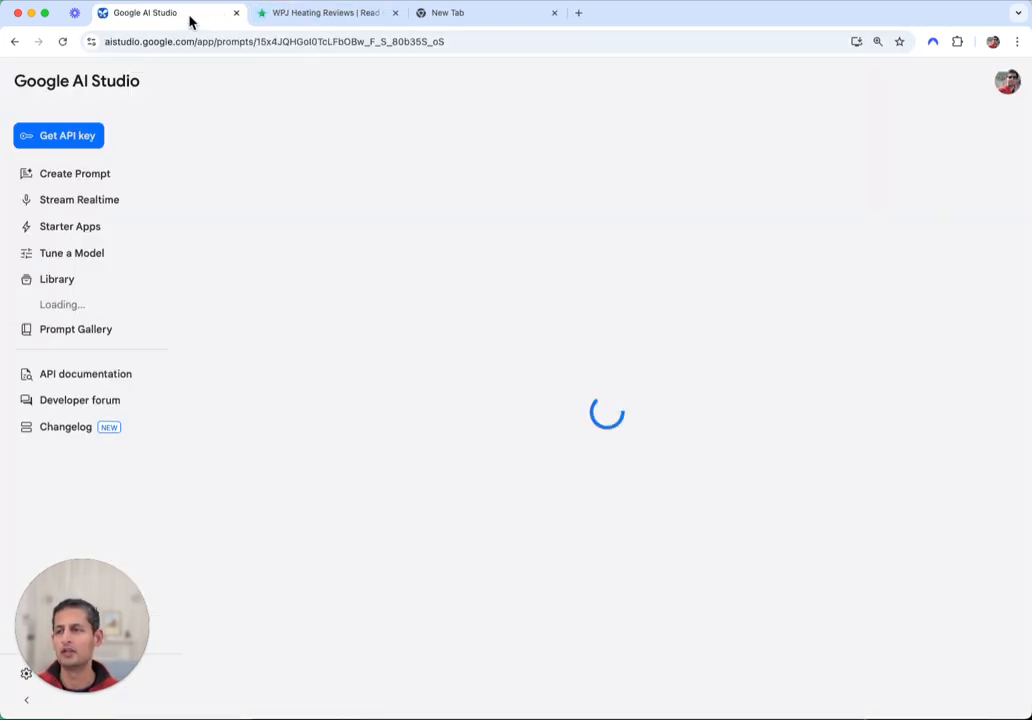
drag(172, 14, 338, 18)
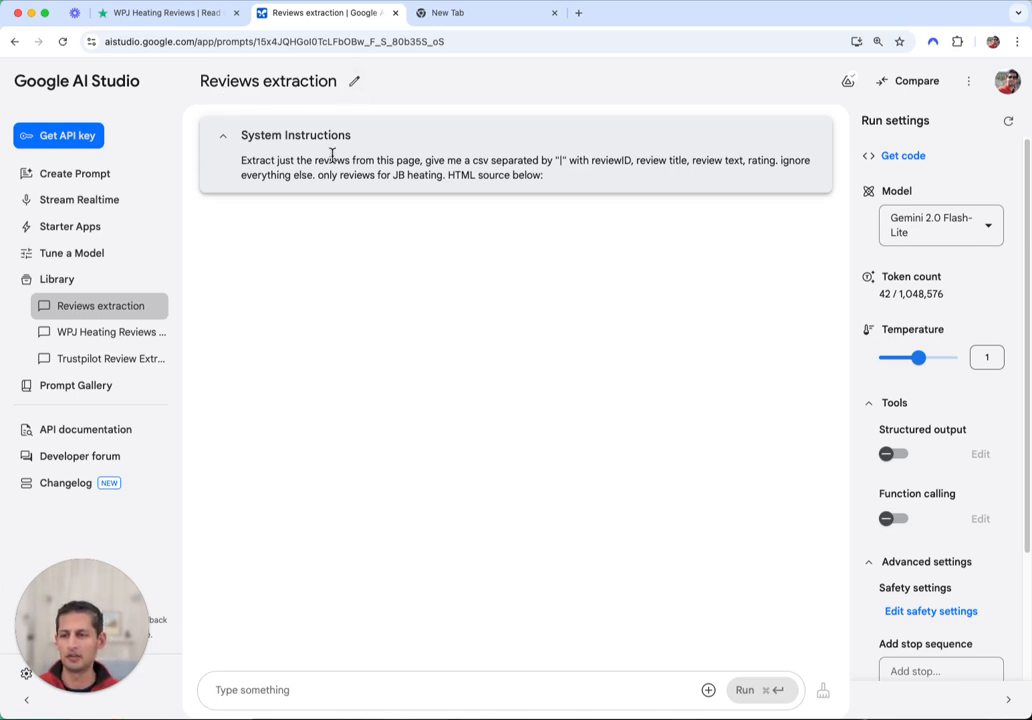
drag(241, 161, 347, 164)
click(379, 162)
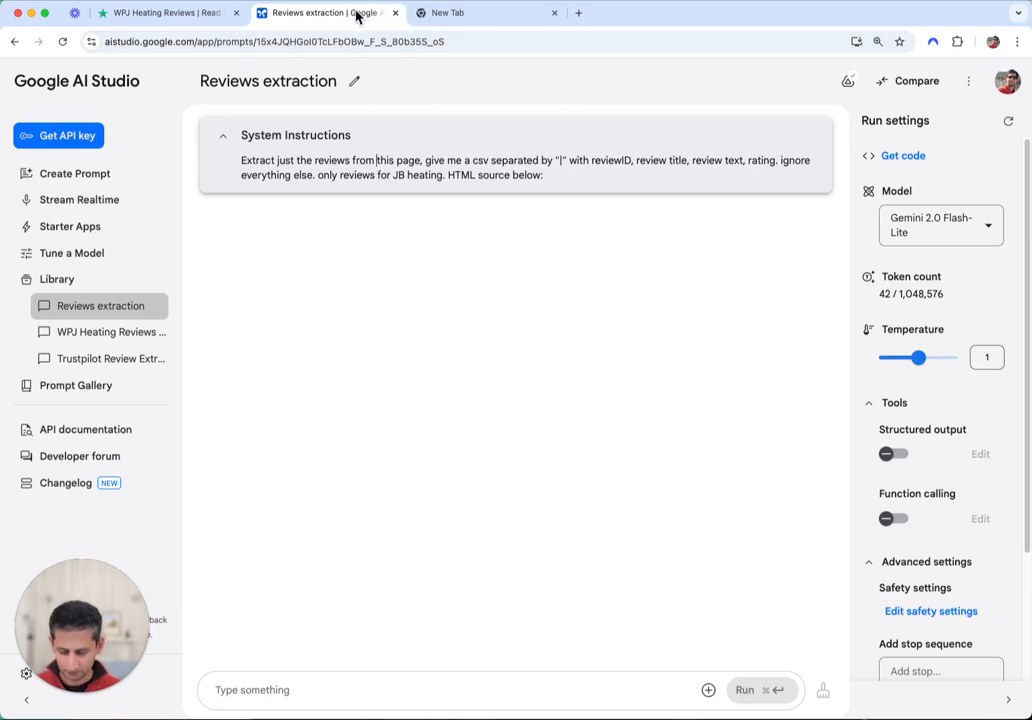
key(super+shift+t)
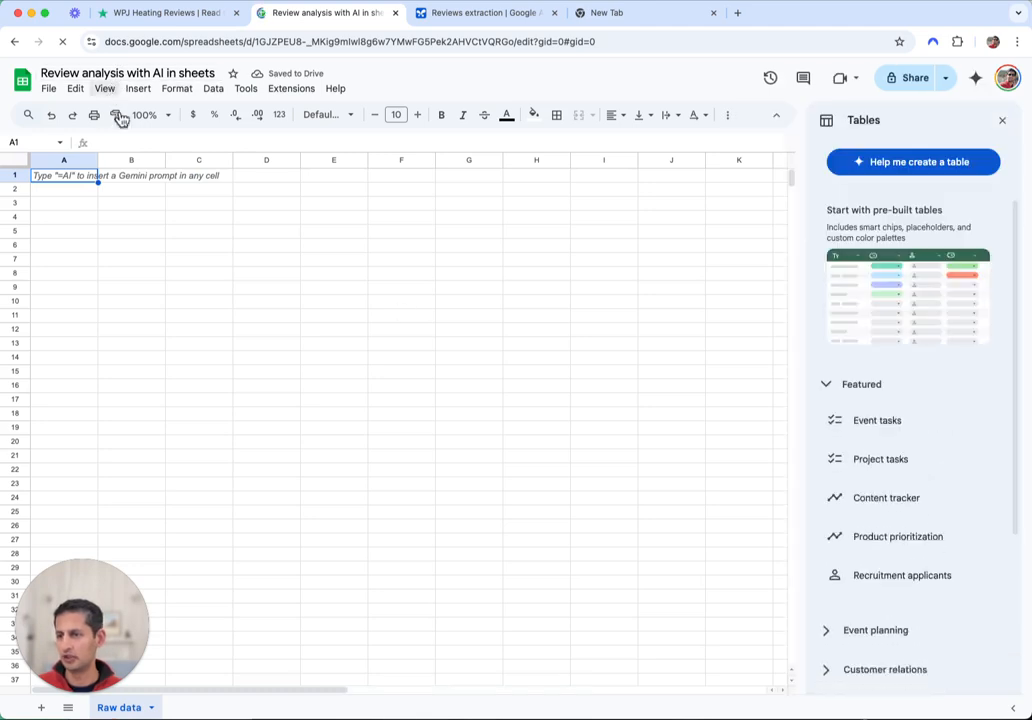
Close the Tables panel, move the spreadsheet tab after AI Studio, and return to WPJ Heating's reviews
click(1002, 120)
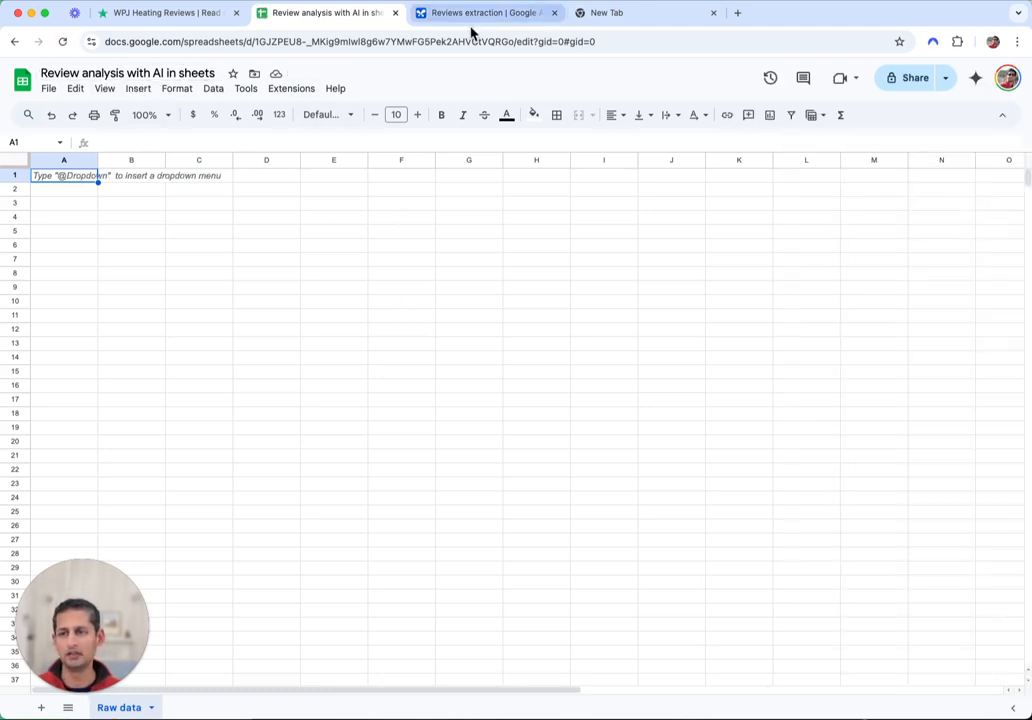
drag(322, 20, 478, 33)
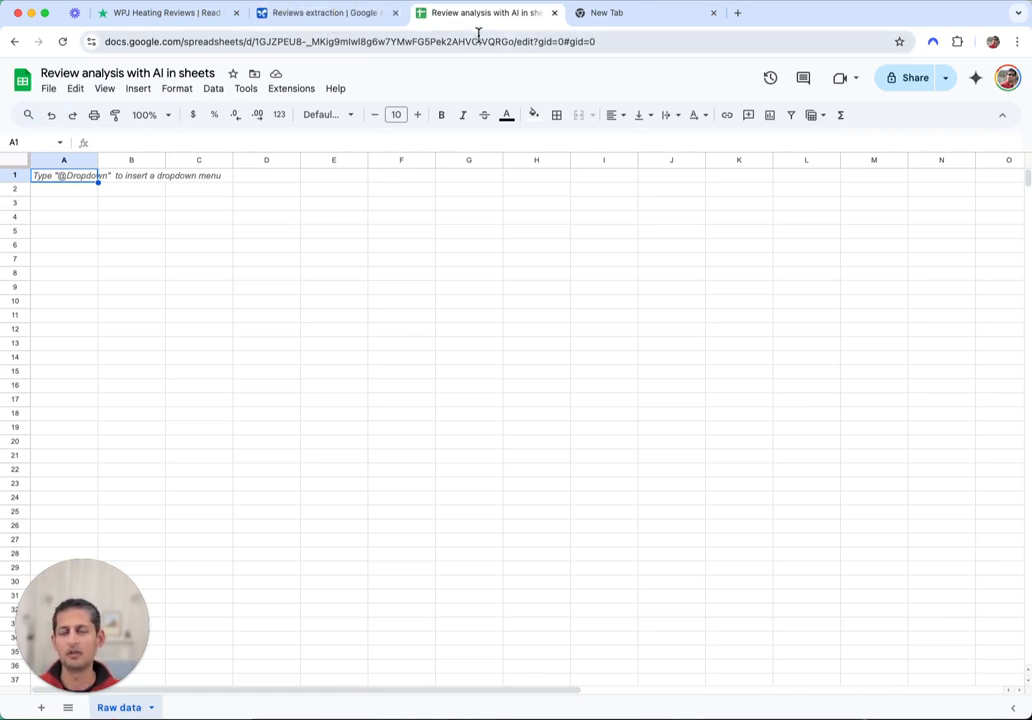
click(139, 19)
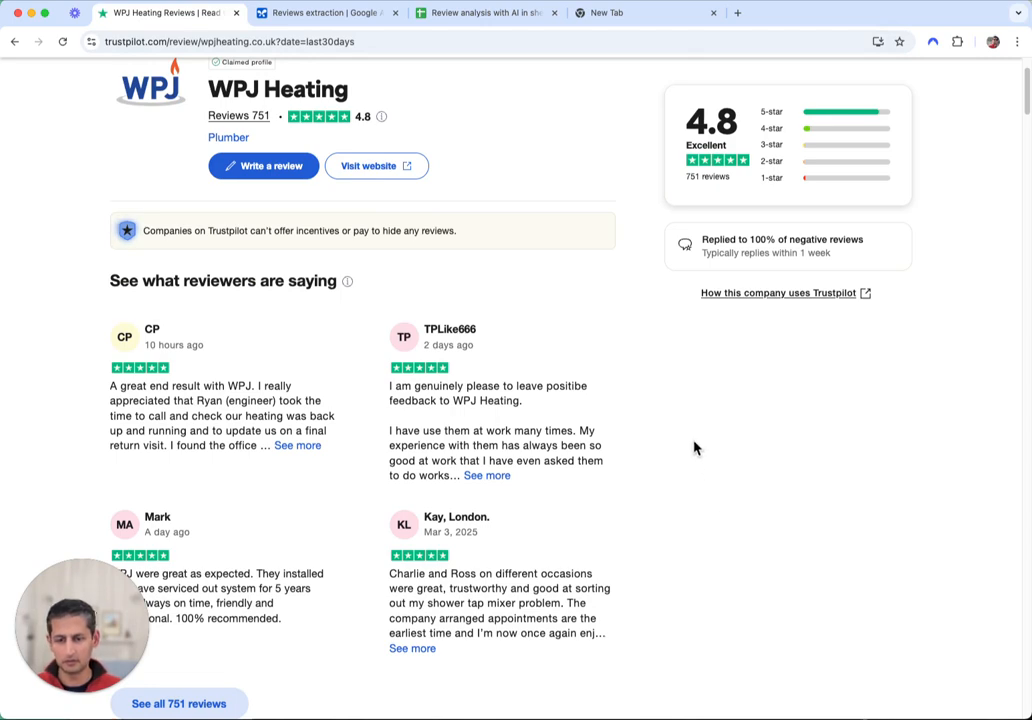
Open the WPJ Heating reviews page's source with Line wrap enabled
right_click(695, 378)
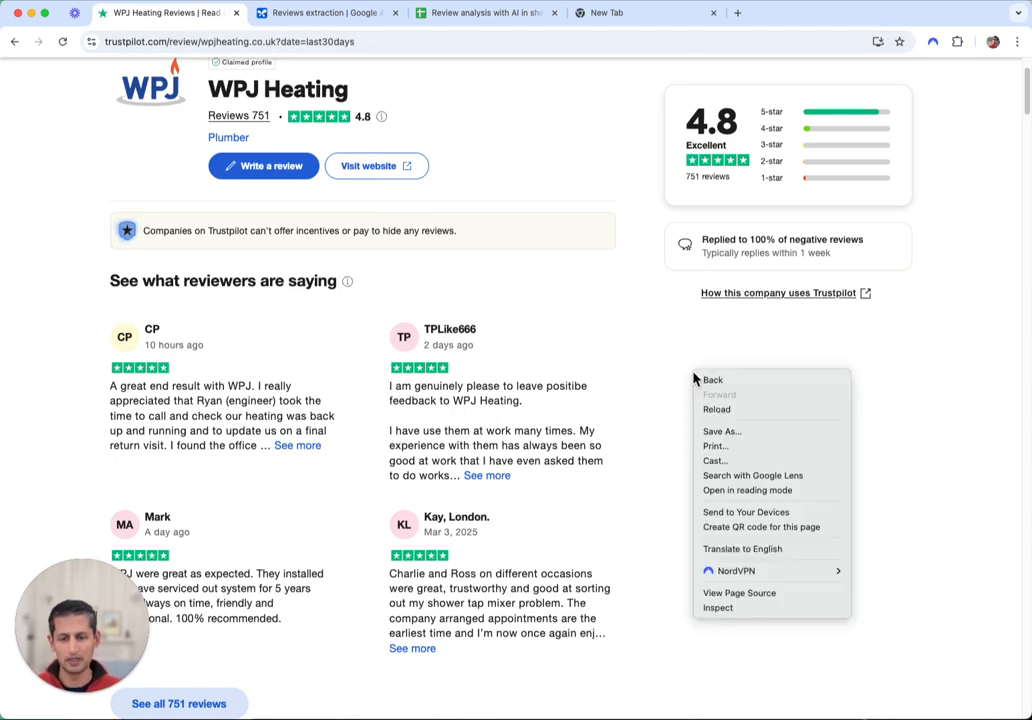
click(774, 593)
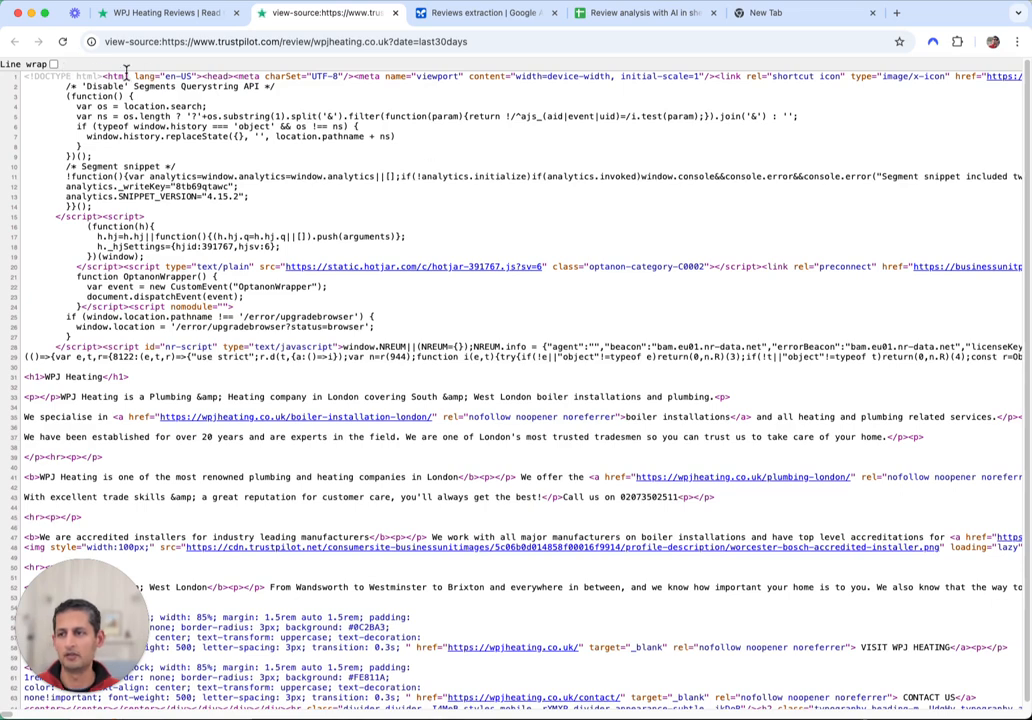
scroll(526, 178, down, 1)
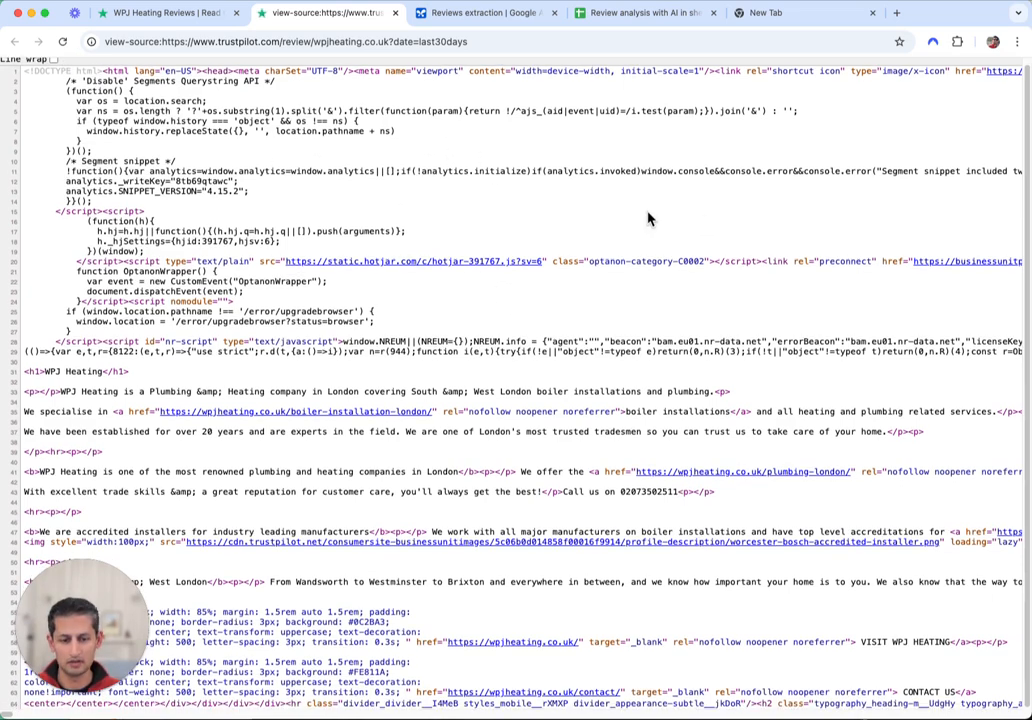
scroll(66, 87, up, 1)
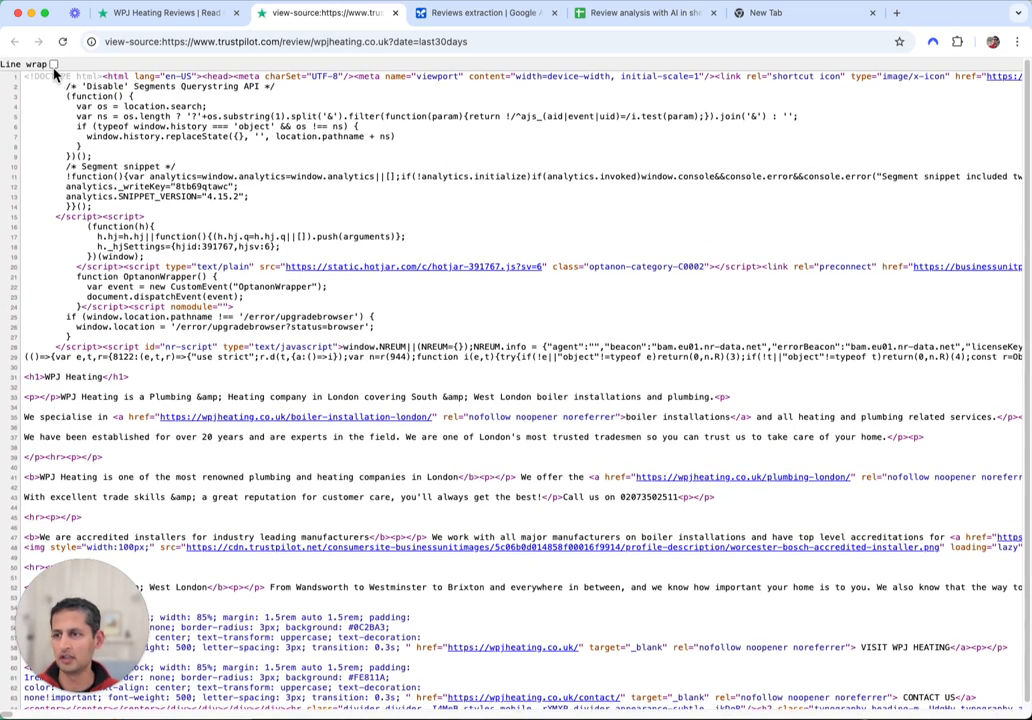
click(54, 65)
Inspect the JSON-LD review data (reviewBody and rating fields) and select the entire source
scroll(484, 300, down, 10)
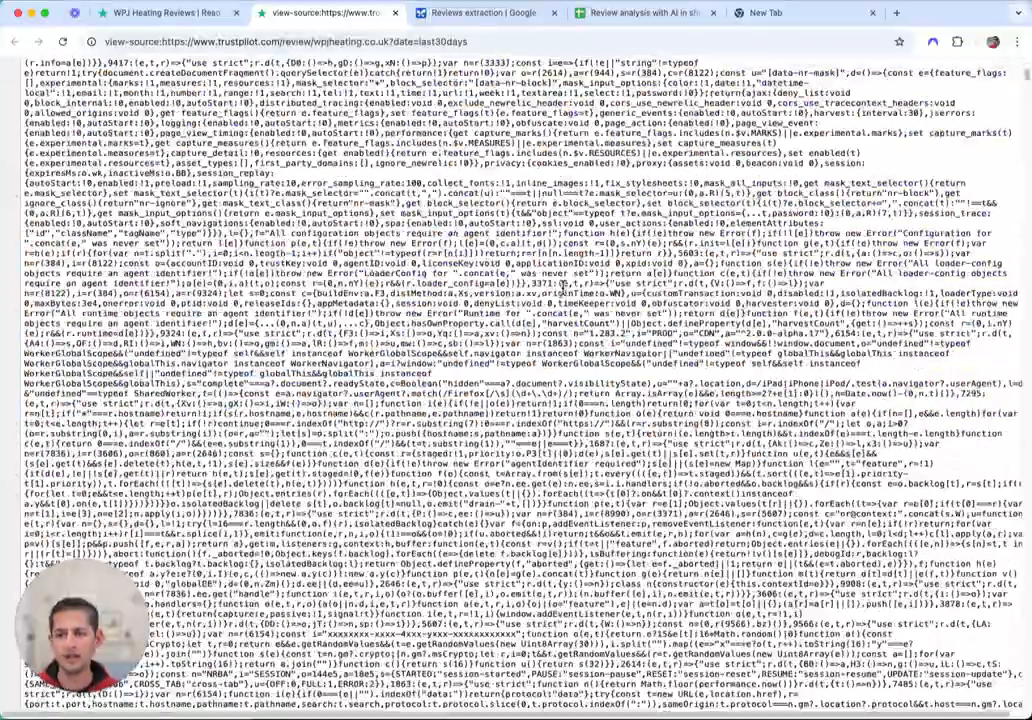
scroll(483, 299, down, 15)
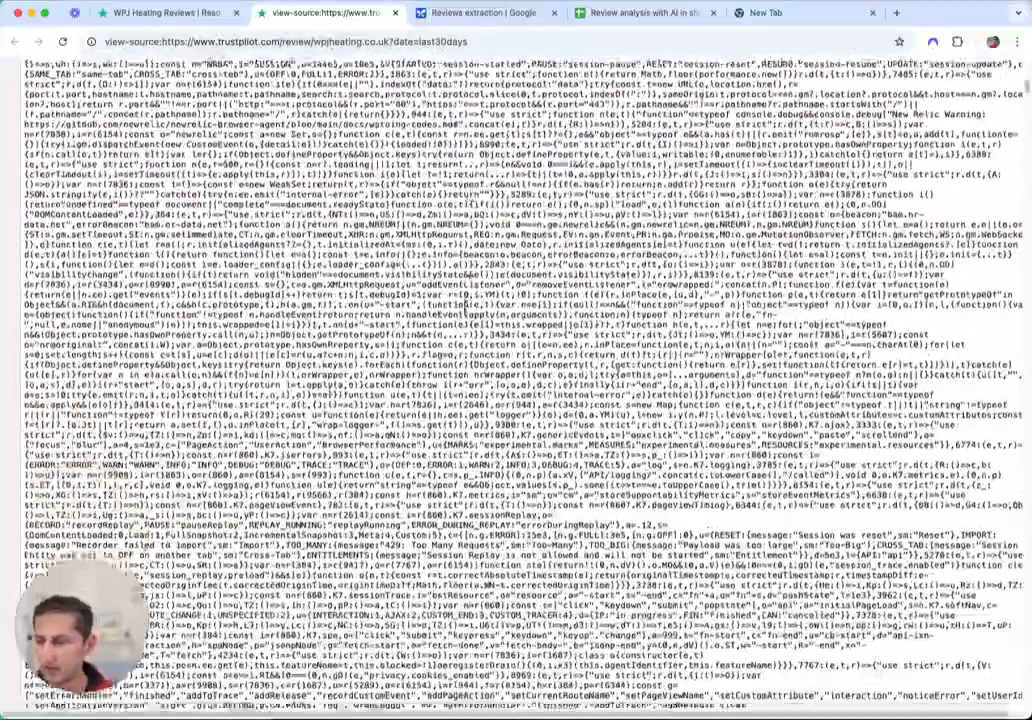
scroll(496, 306, down, 10)
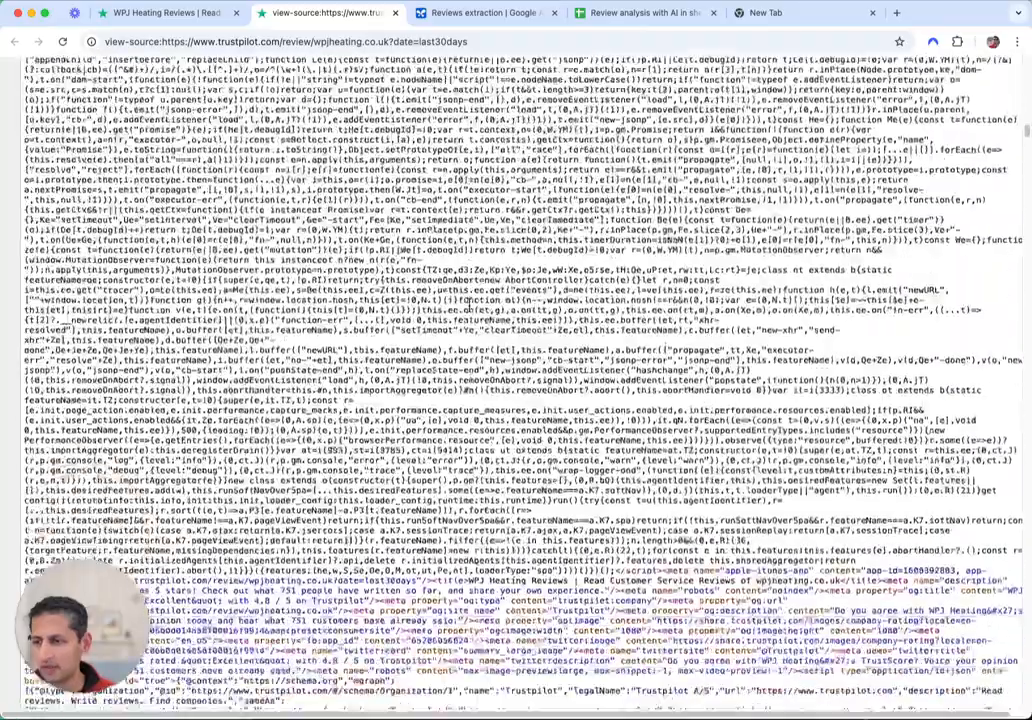
scroll(498, 383, down, 10)
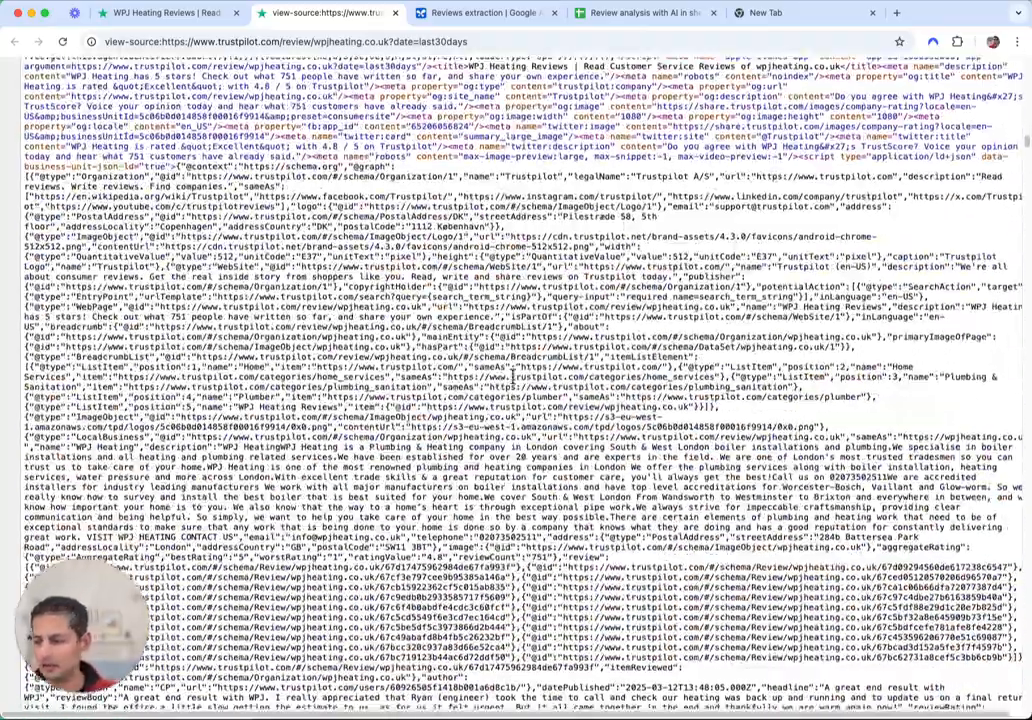
scroll(355, 276, down, 3)
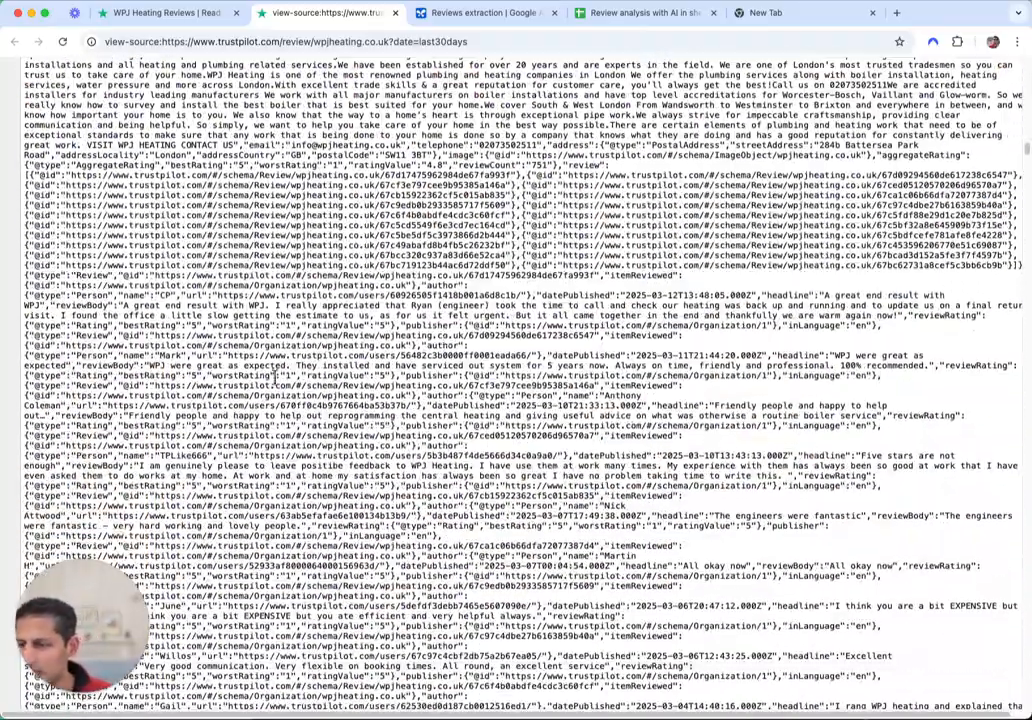
scroll(150, 369, down, 1)
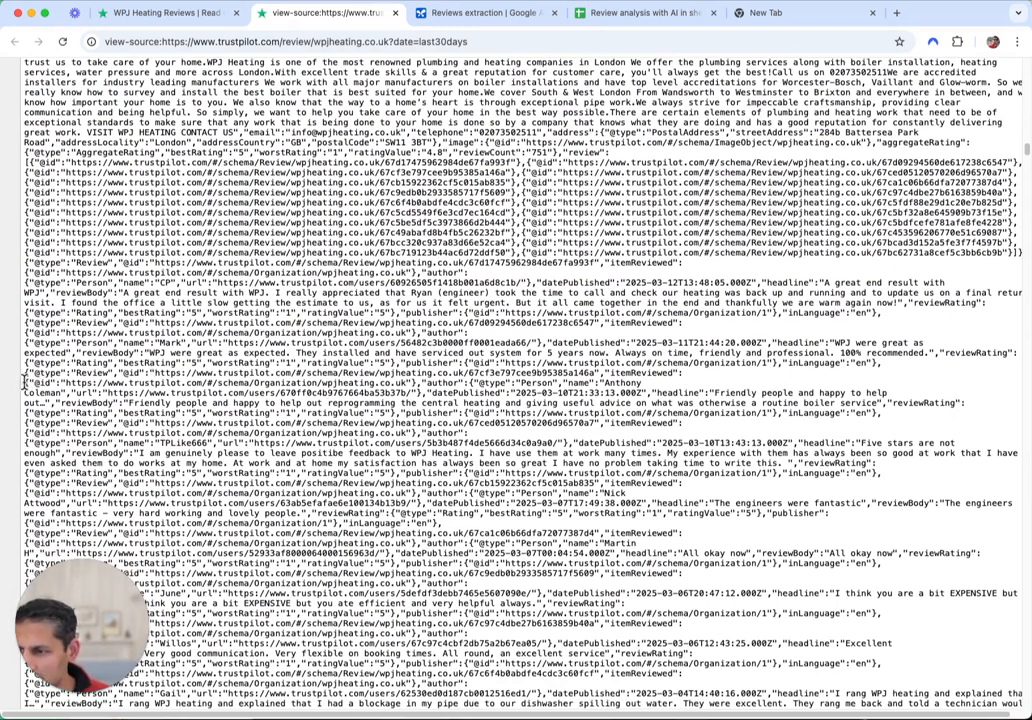
drag(30, 381, 318, 404)
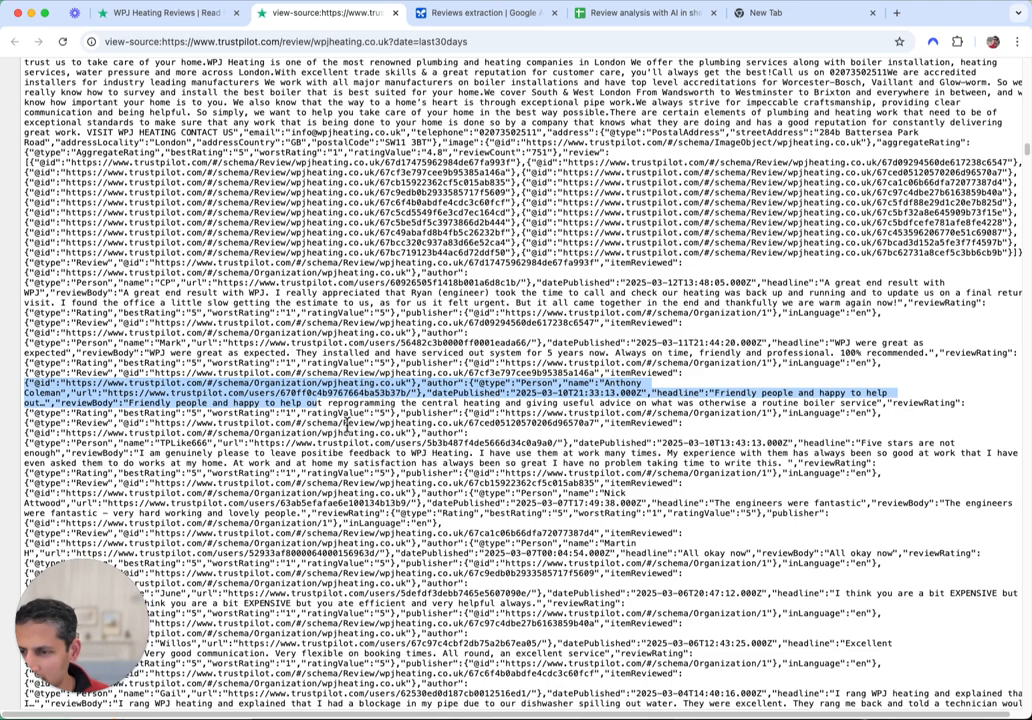
click(341, 415)
drag(257, 413, 341, 415)
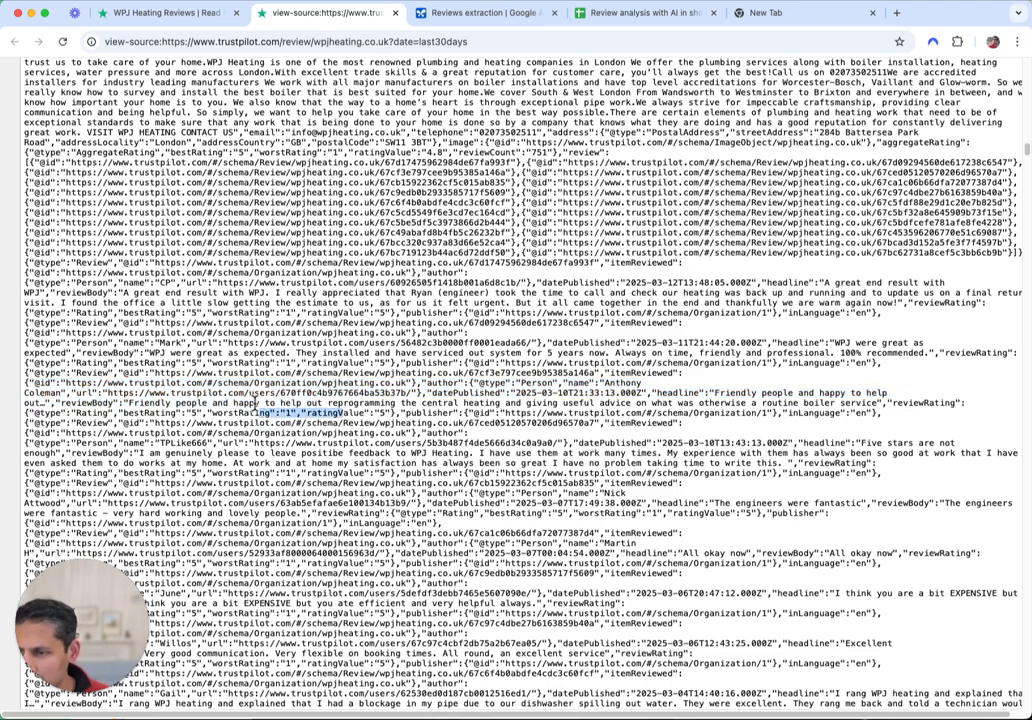
drag(62, 403, 205, 403)
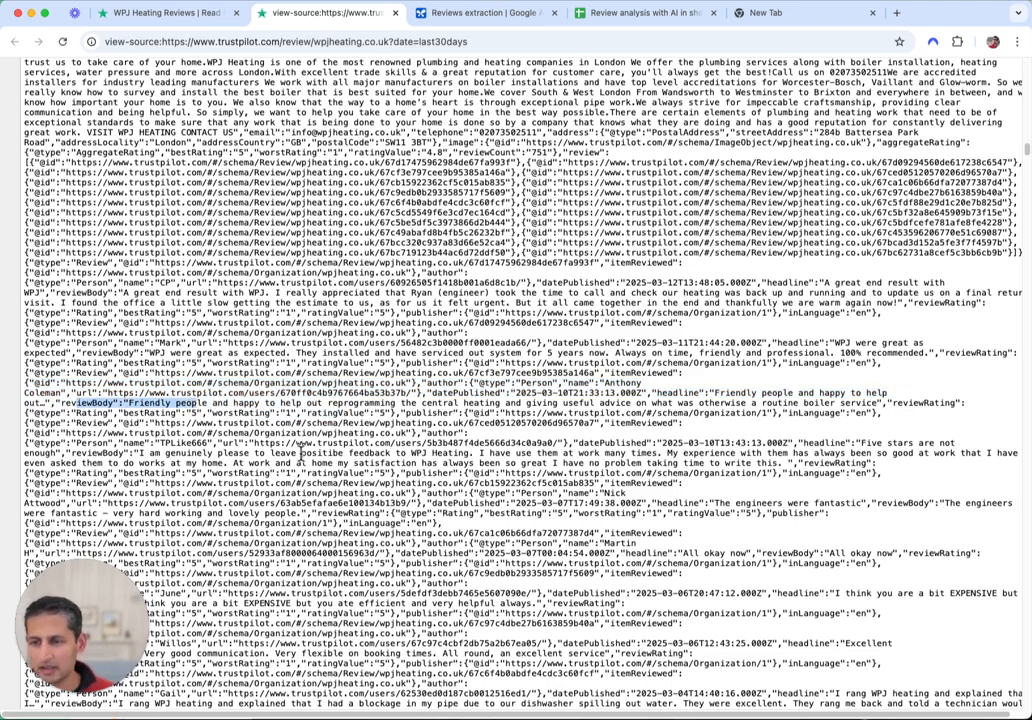
click(803, 430)
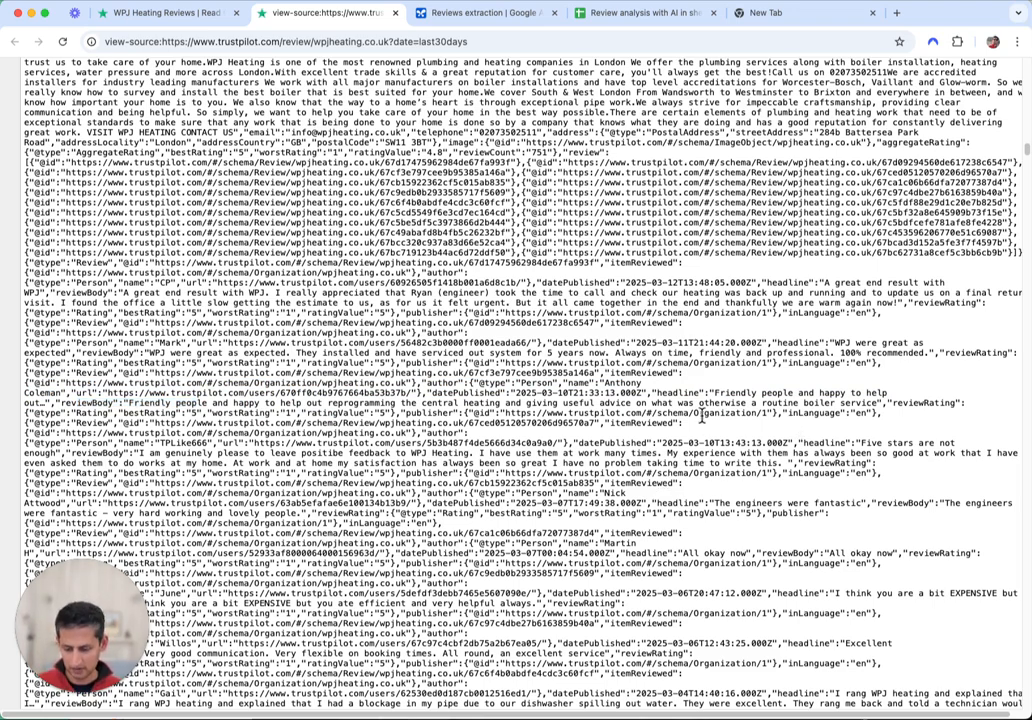
key(super+a)
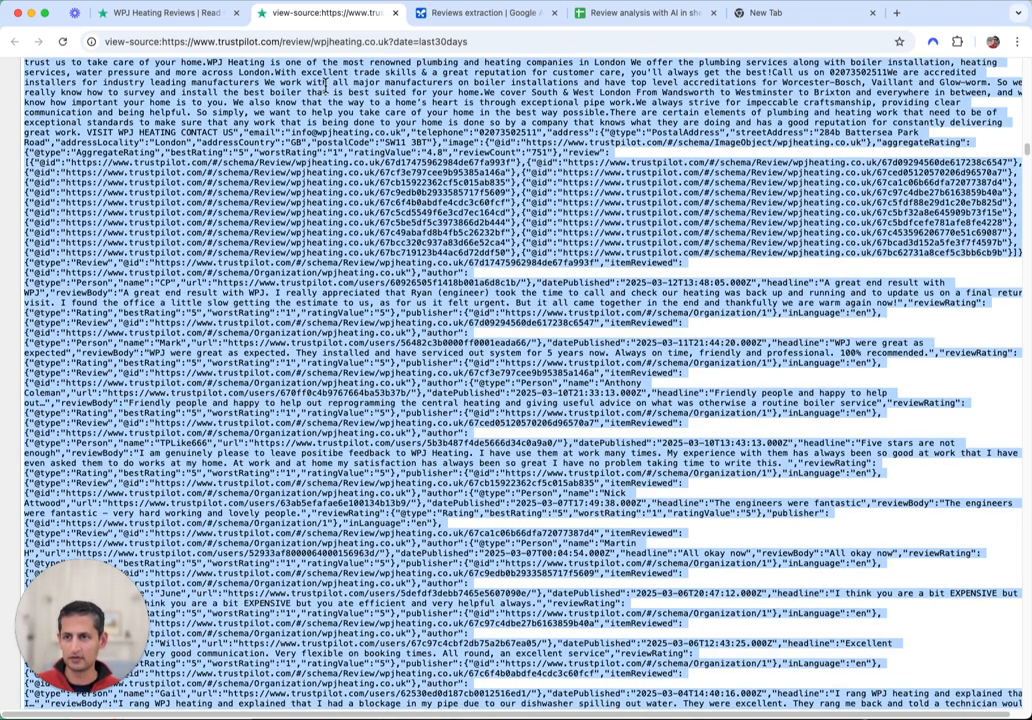
Paste the page source into the Reviews extraction prompt, set temperature to 0, and run it
click(490, 14)
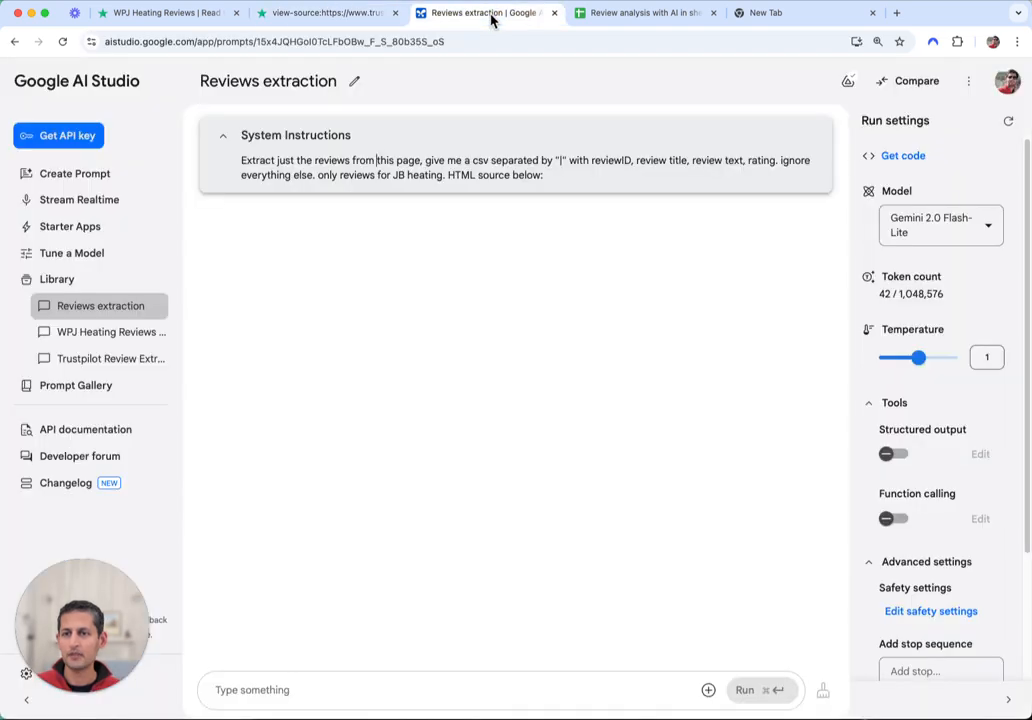
click(390, 682)
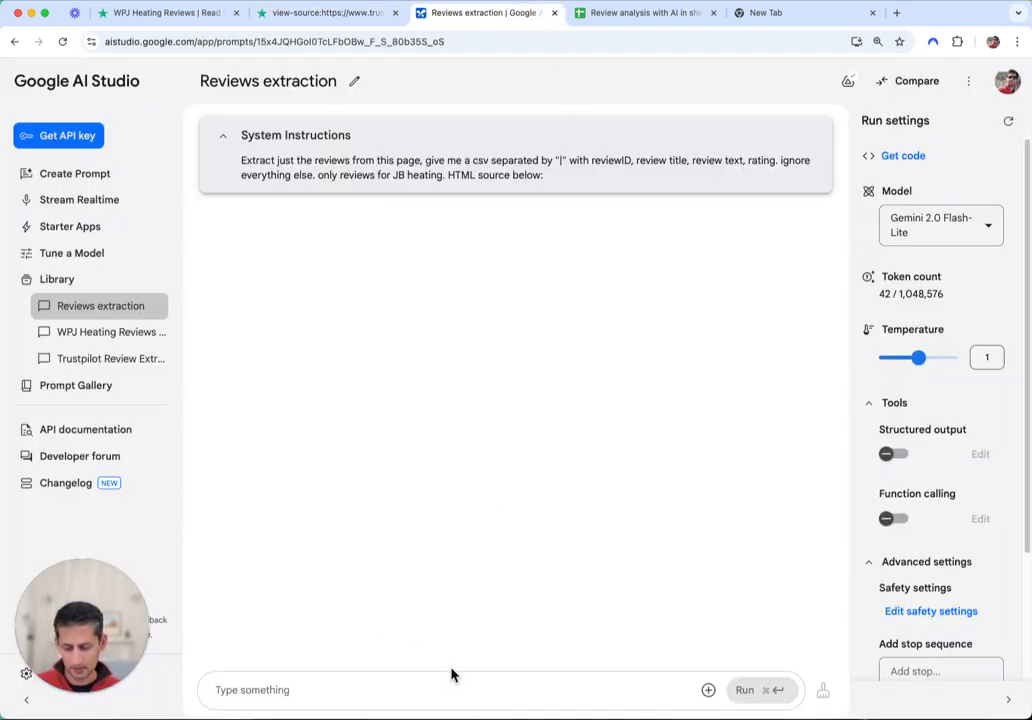
key(super+v)
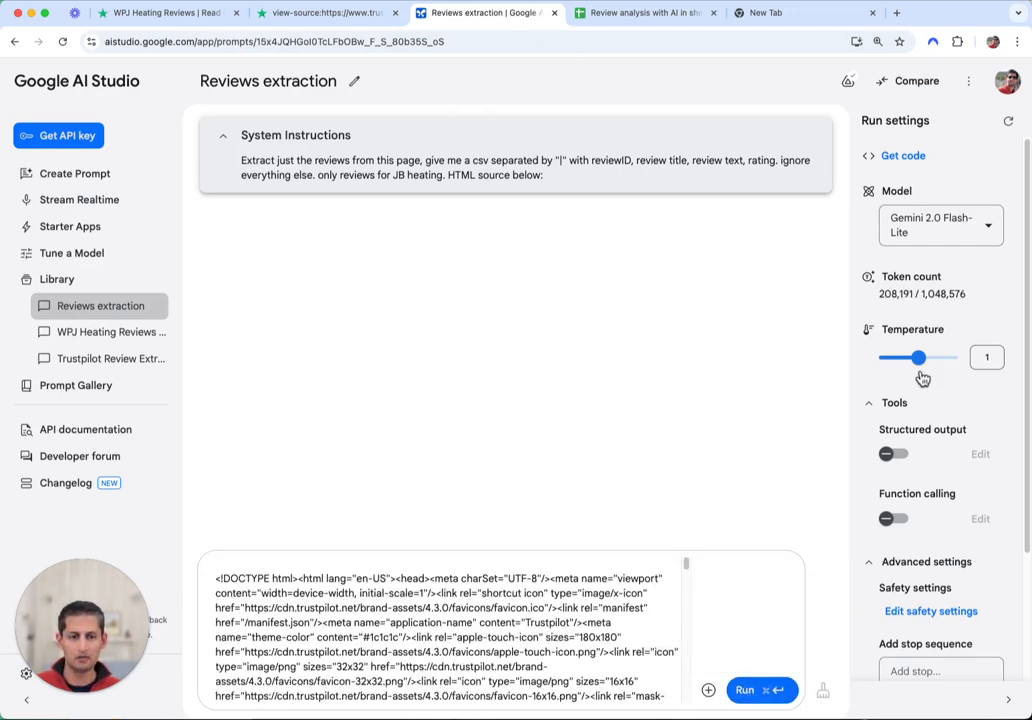
drag(919, 359, 877, 359)
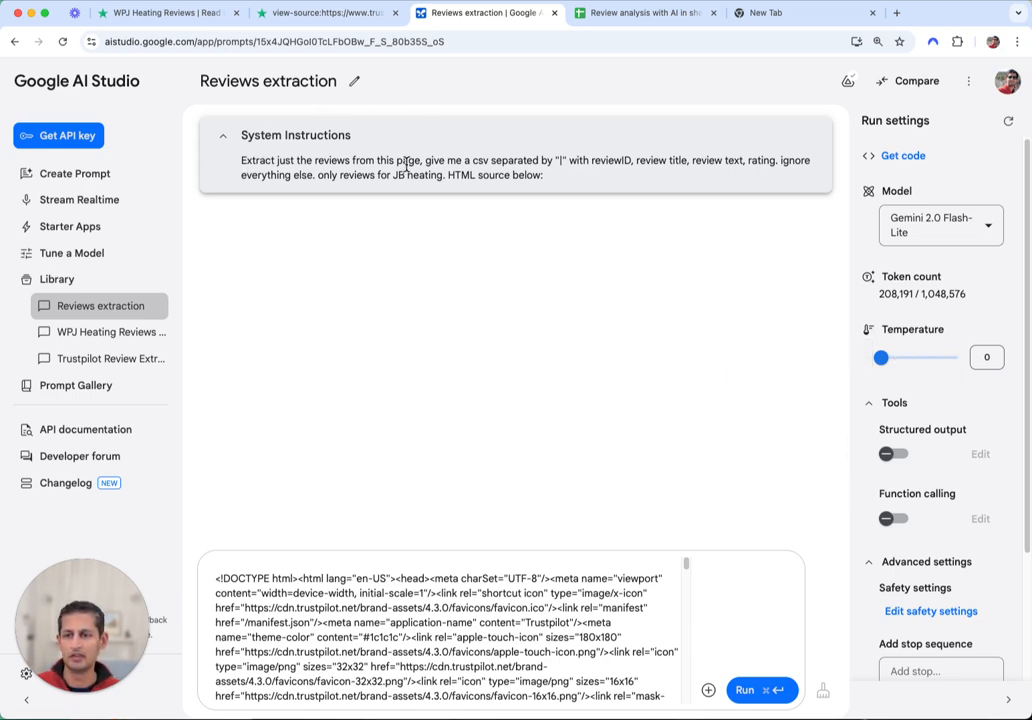
click(762, 690)
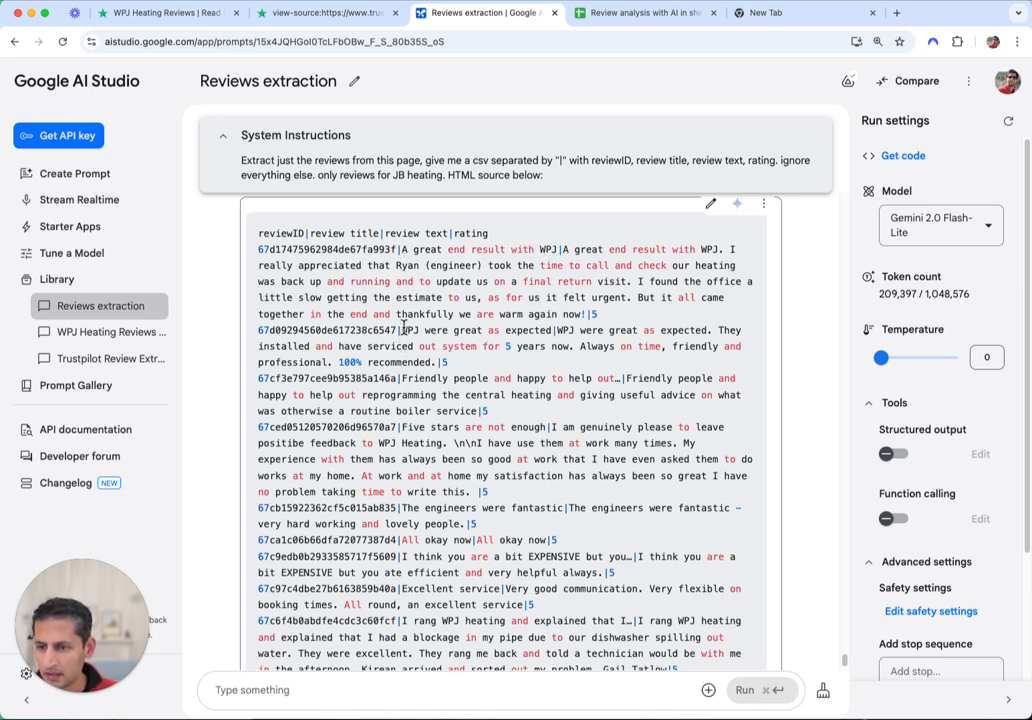
click(131, 16)
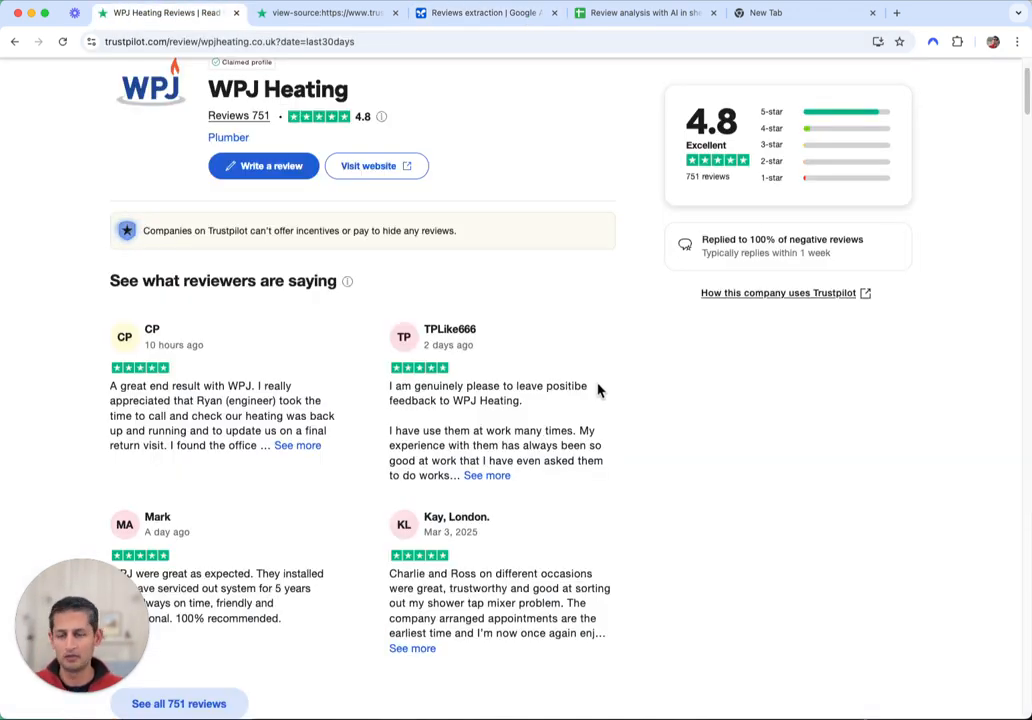
scroll(687, 405, down, 8)
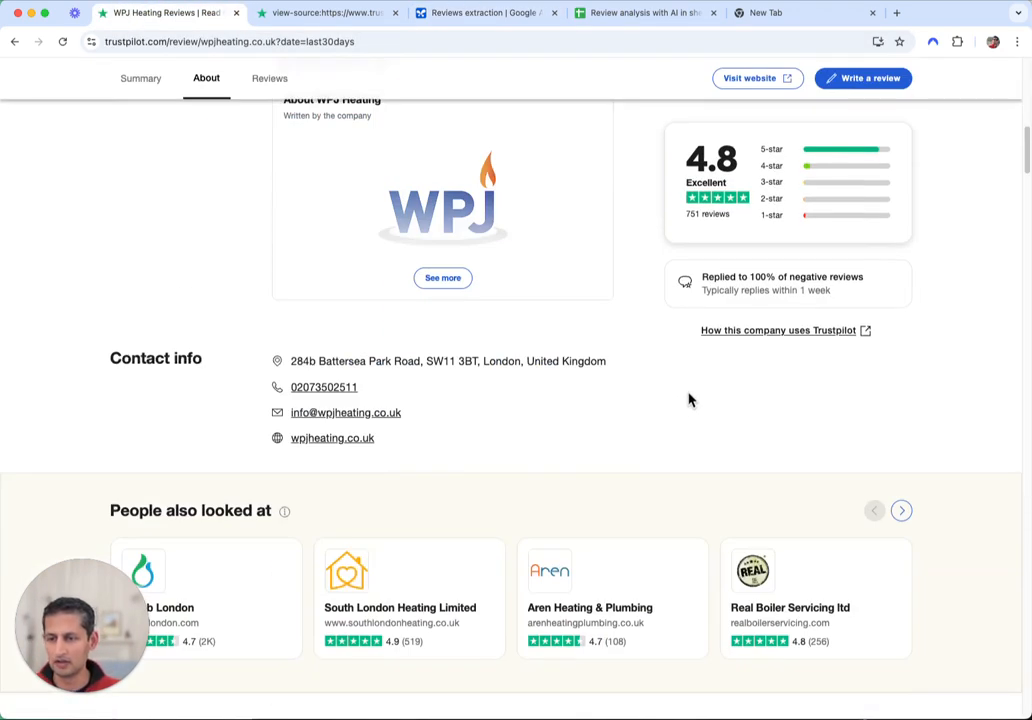
scroll(661, 390, up, 4)
scroll(544, 407, up, 5)
scroll(552, 405, down, 15)
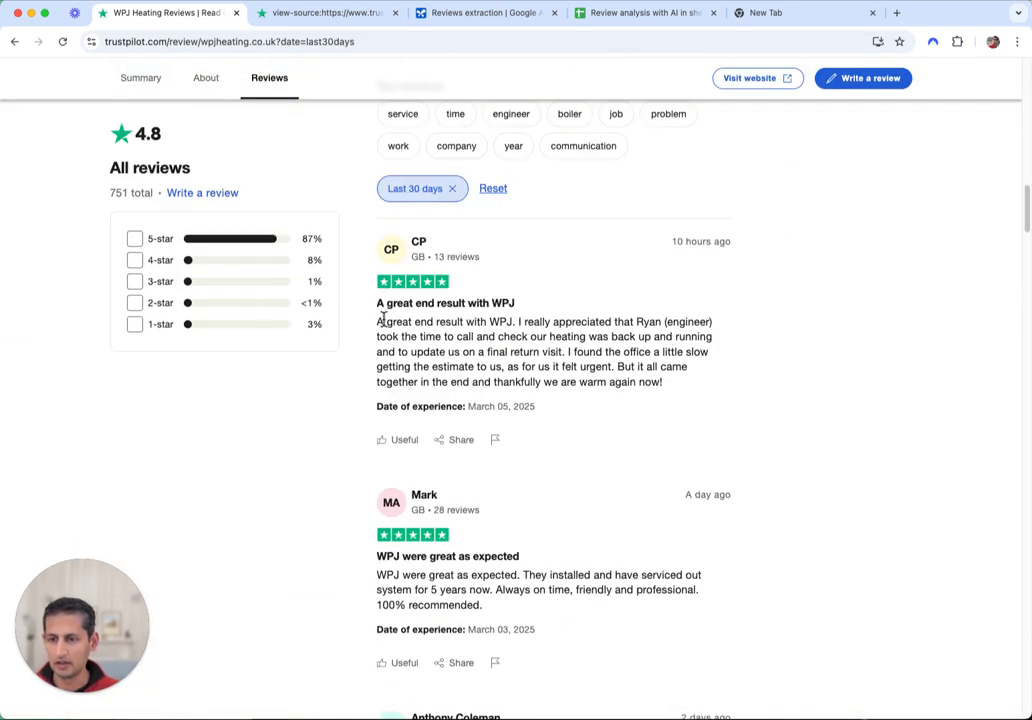
scroll(430, 495, down, 2)
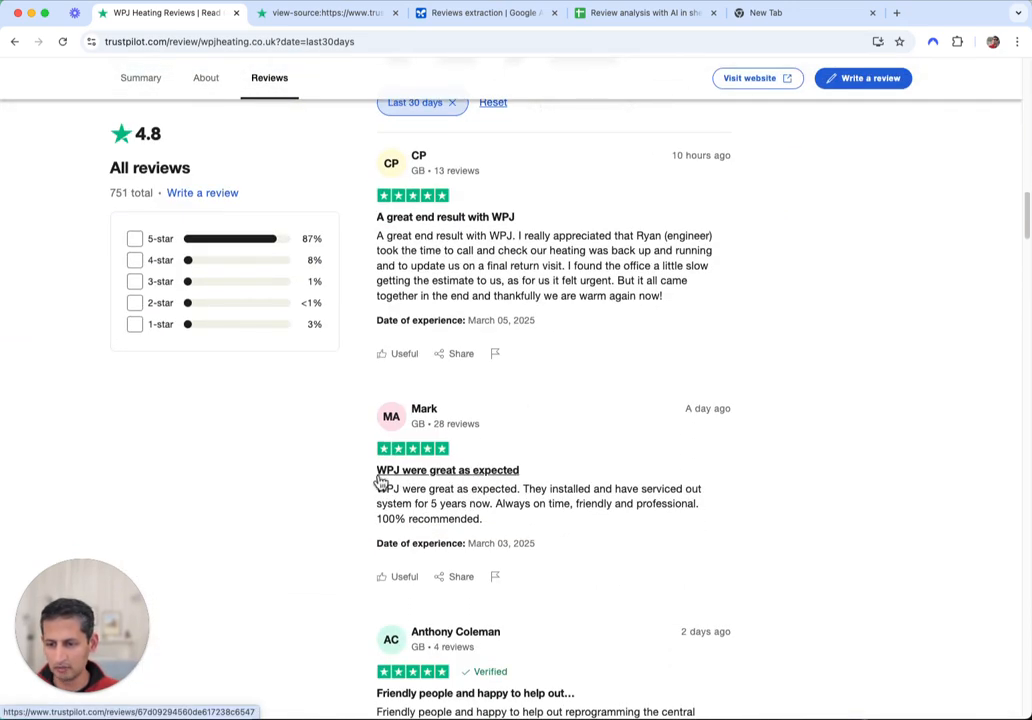
scroll(540, 475, down, 5)
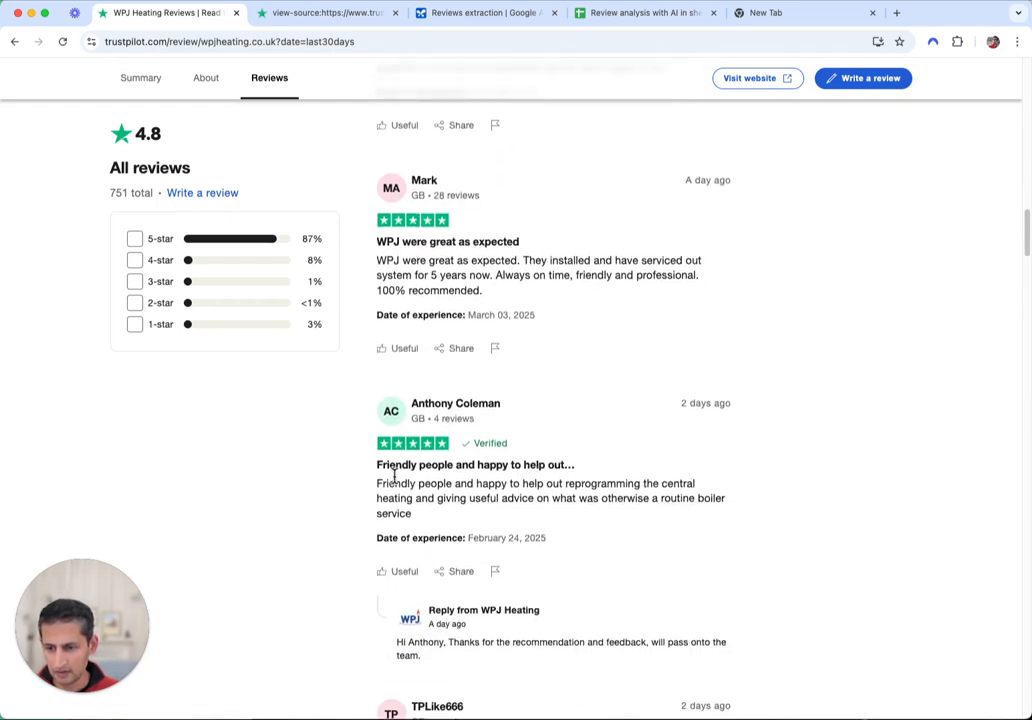
click(486, 13)
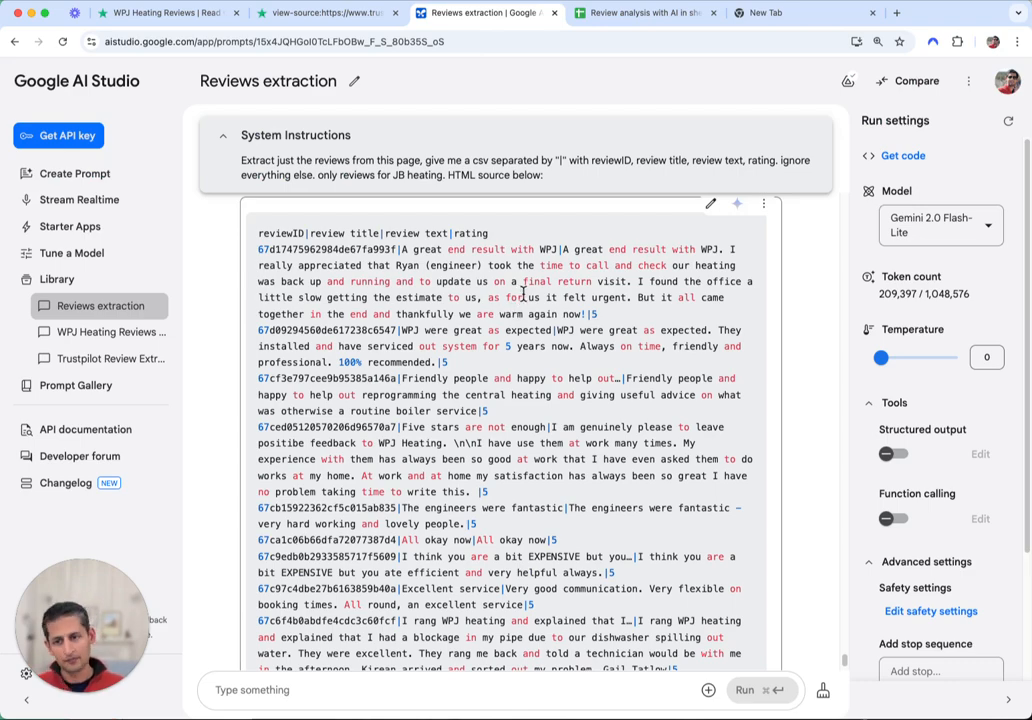
Copy the pipe-separated review CSV from AI Studio into cell A1 of the Raw data sheet
scroll(525, 300, down, 10)
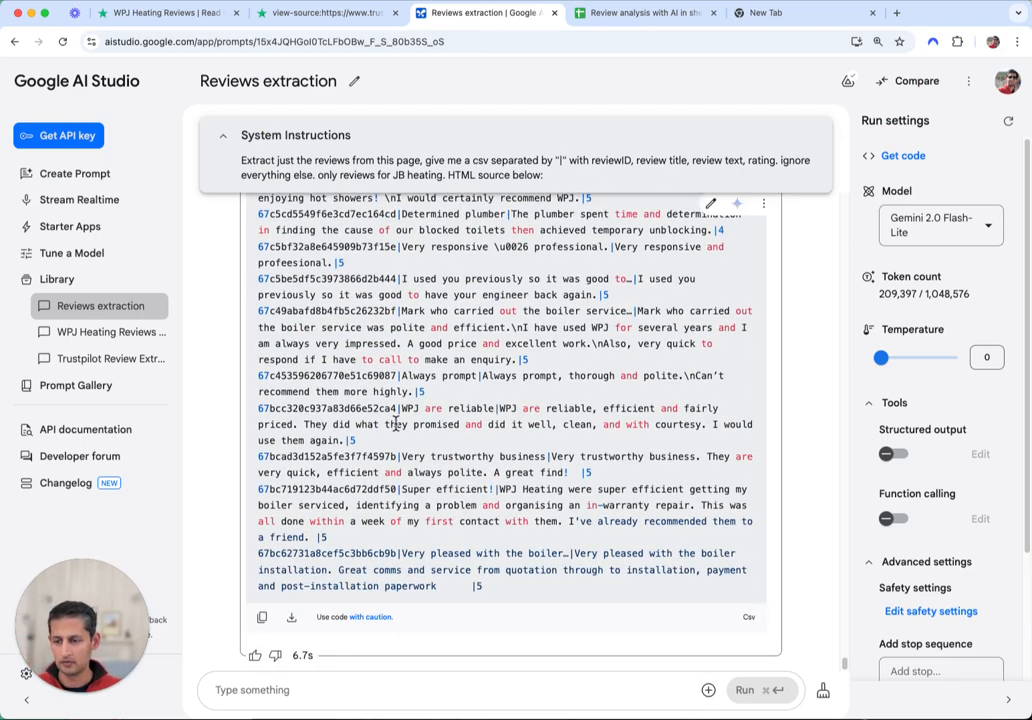
click(262, 617)
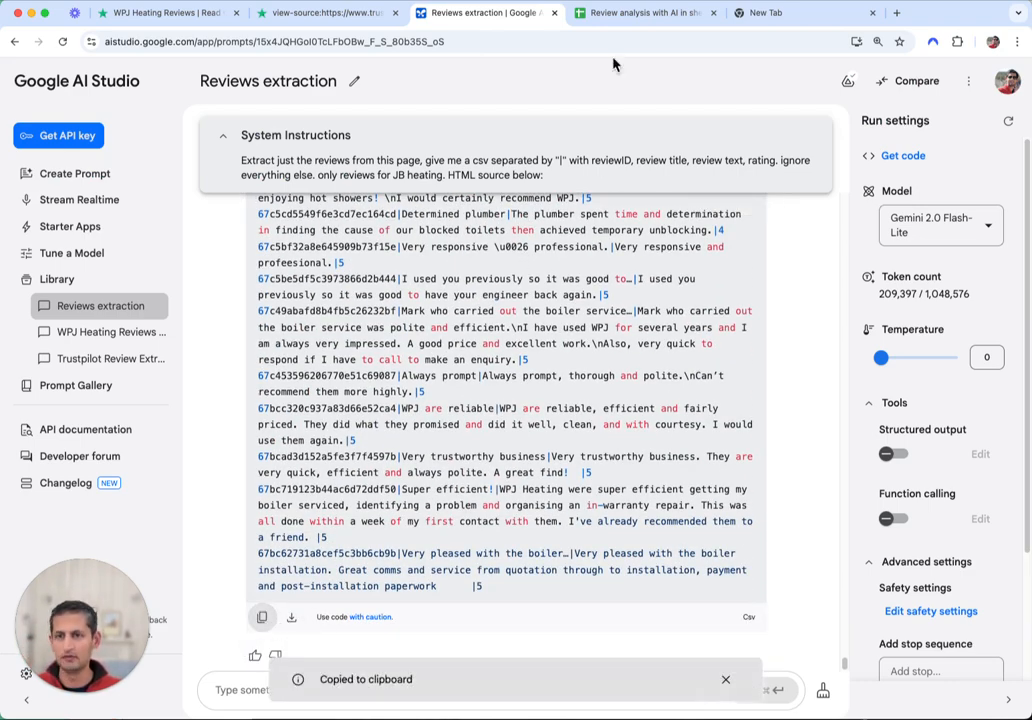
click(604, 13)
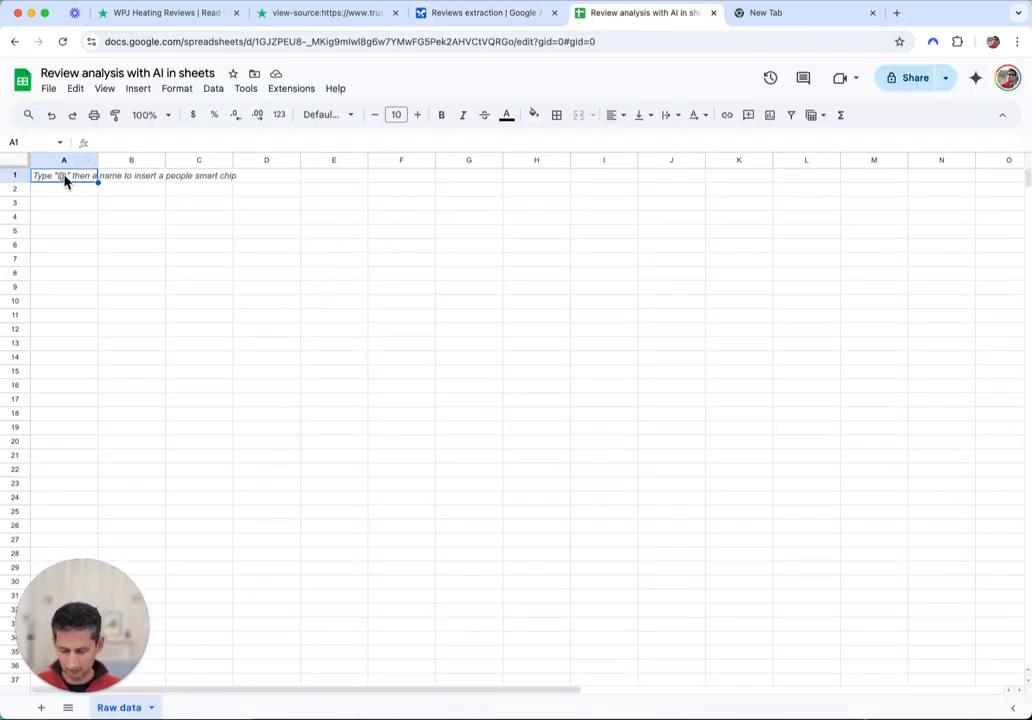
key(super+v)
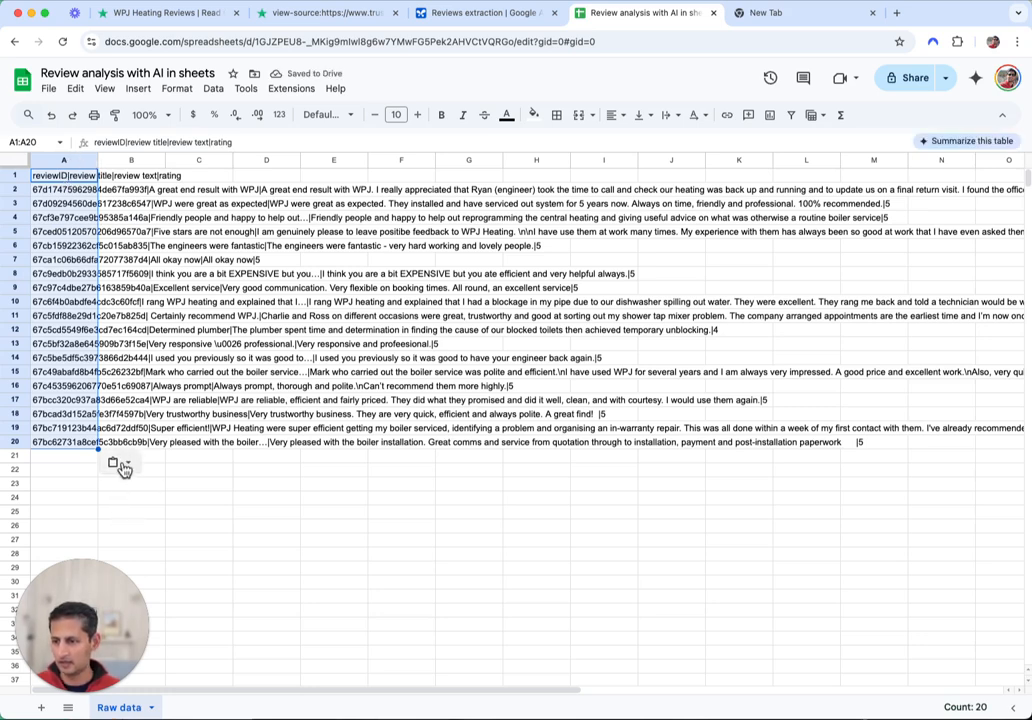
click(122, 465)
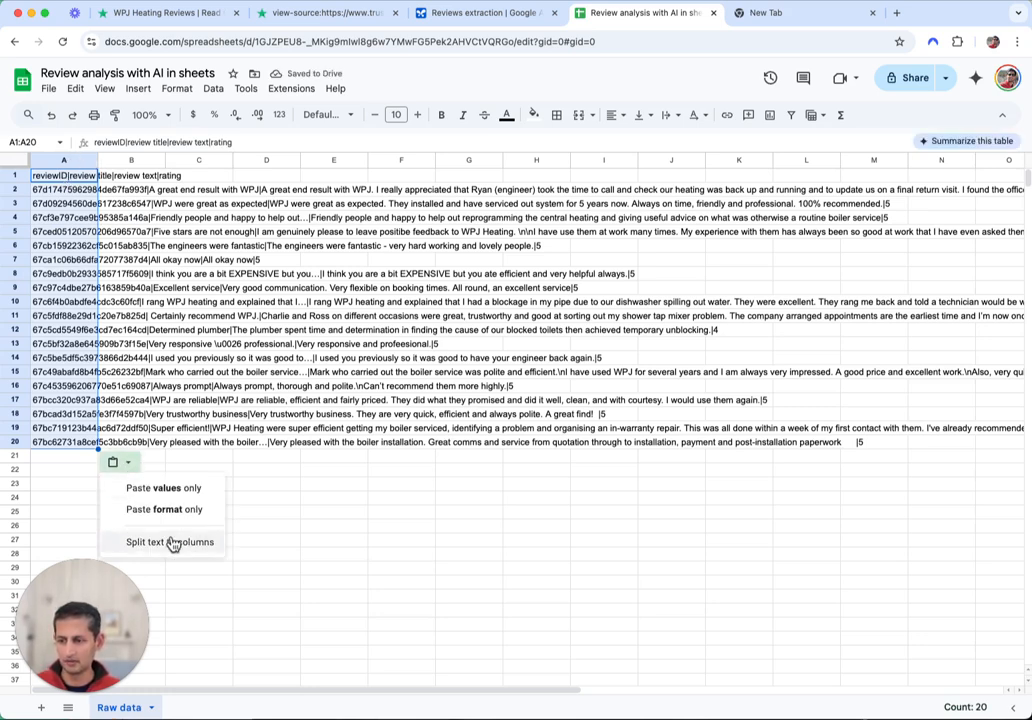
Split the pasted reviews into columns using a custom | separator
click(172, 543)
click(134, 452)
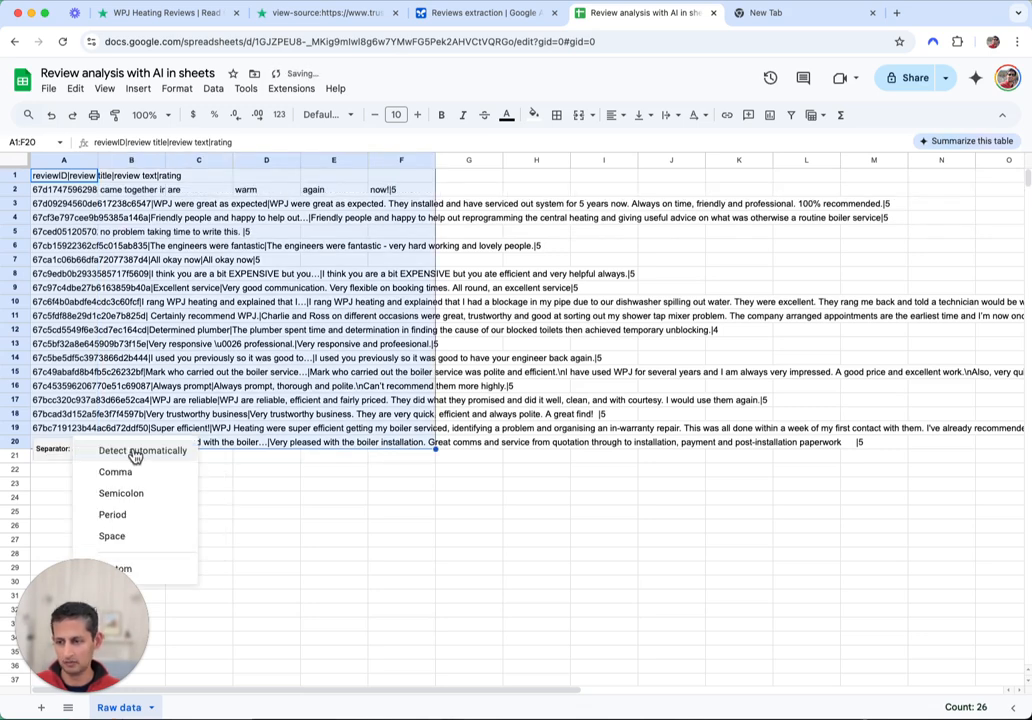
click(154, 568)
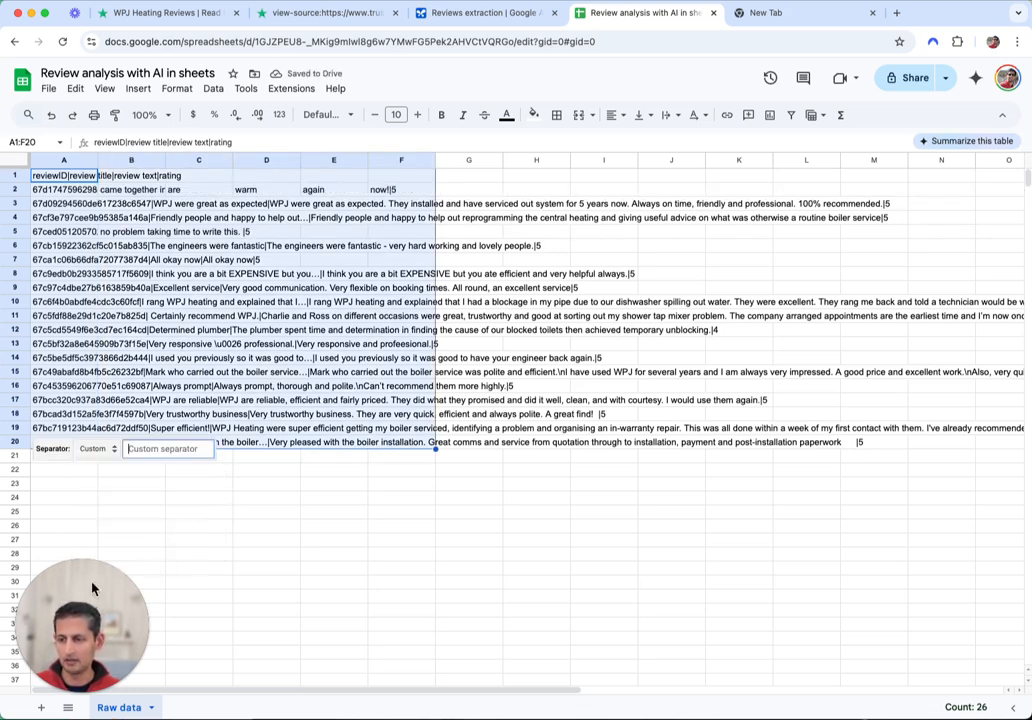
click(172, 448)
text(|)
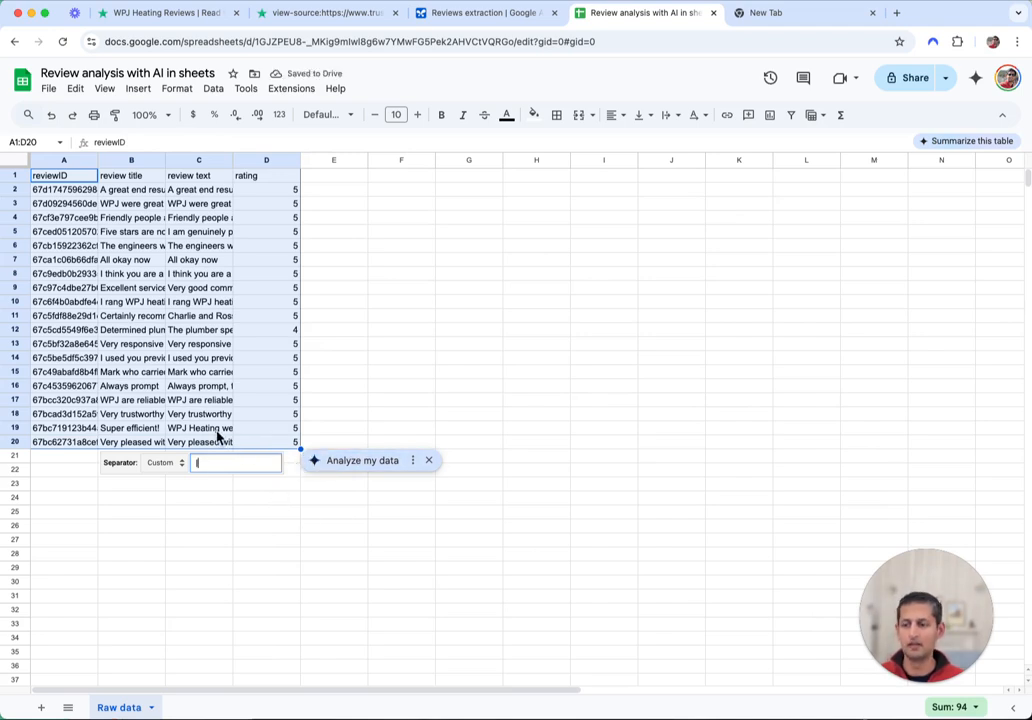
Give header row A1:D1 a light grey fill and bold text
click(250, 512)
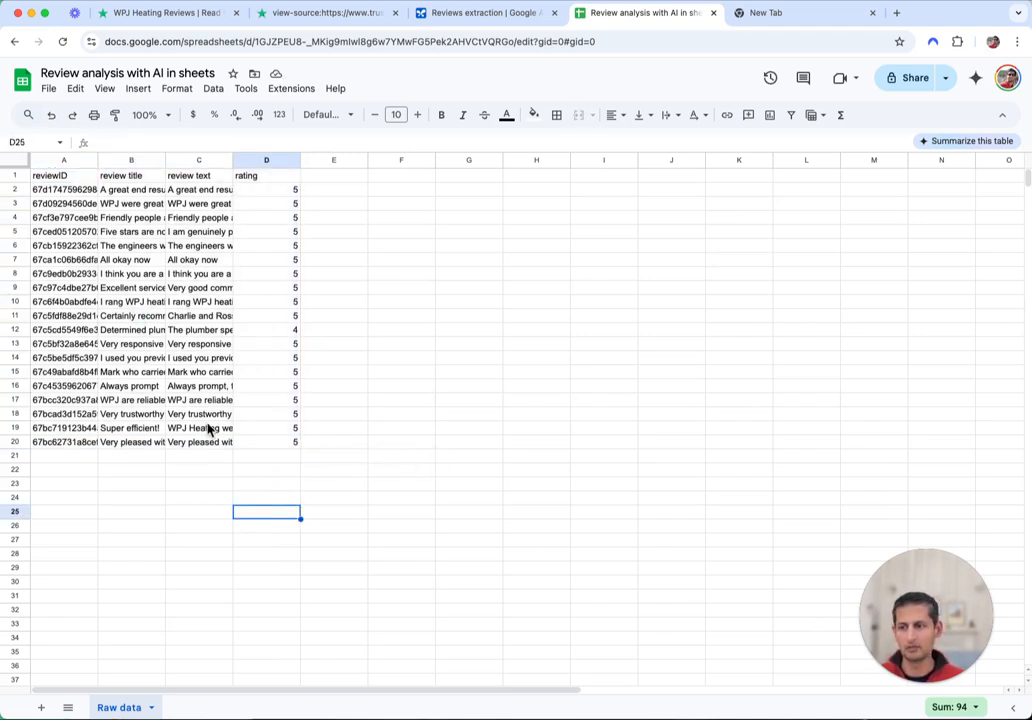
drag(60, 180, 280, 182)
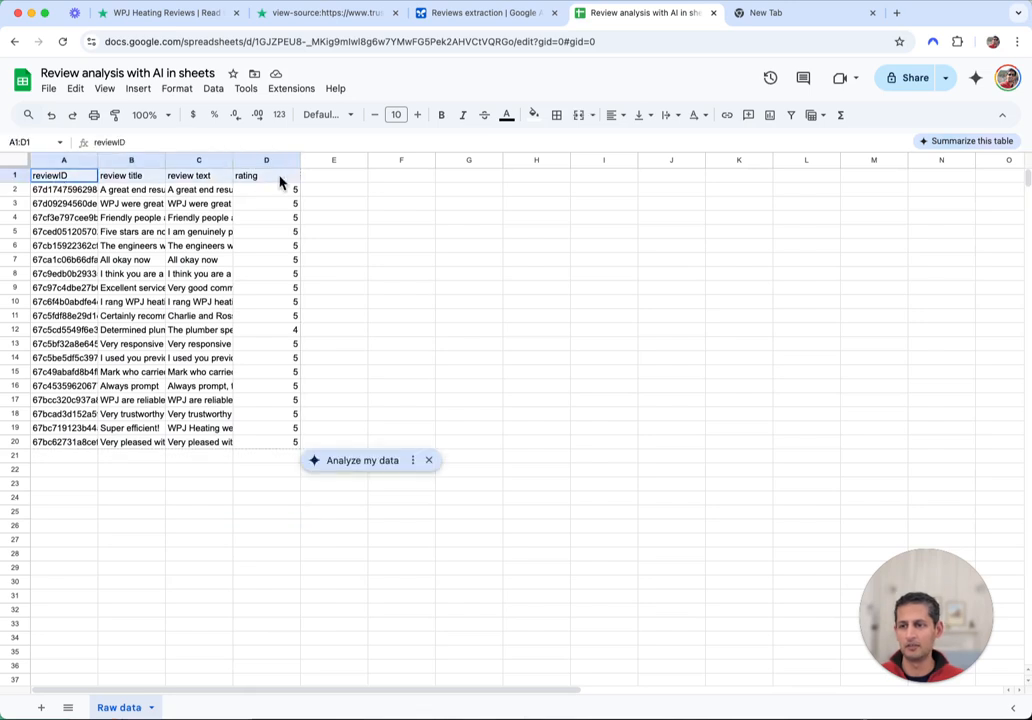
click(534, 114)
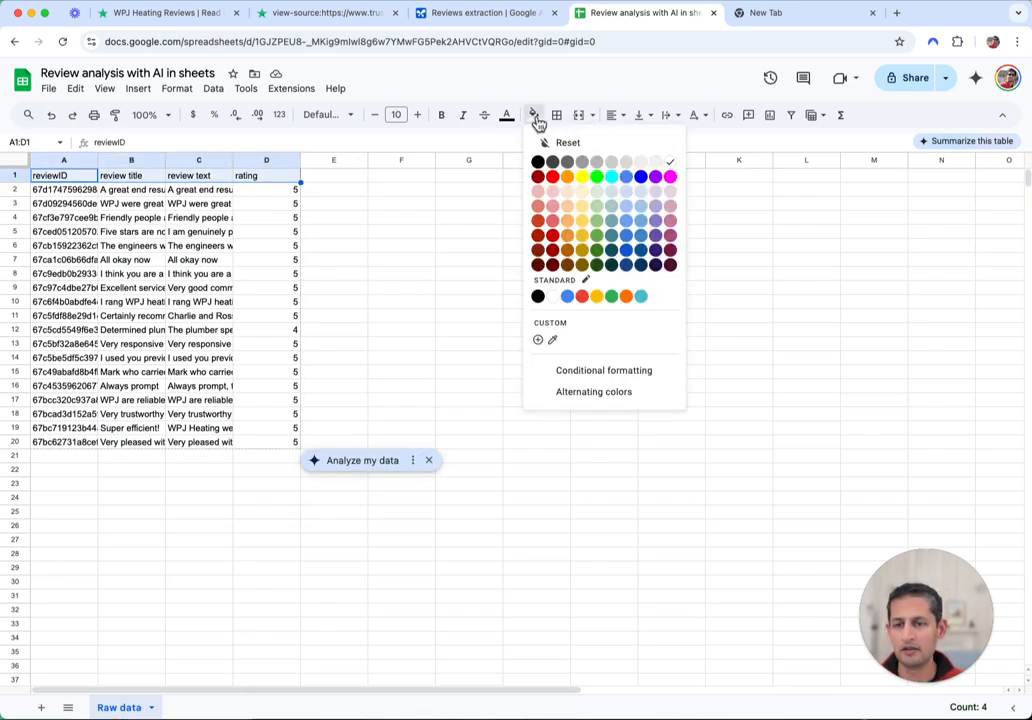
click(625, 165)
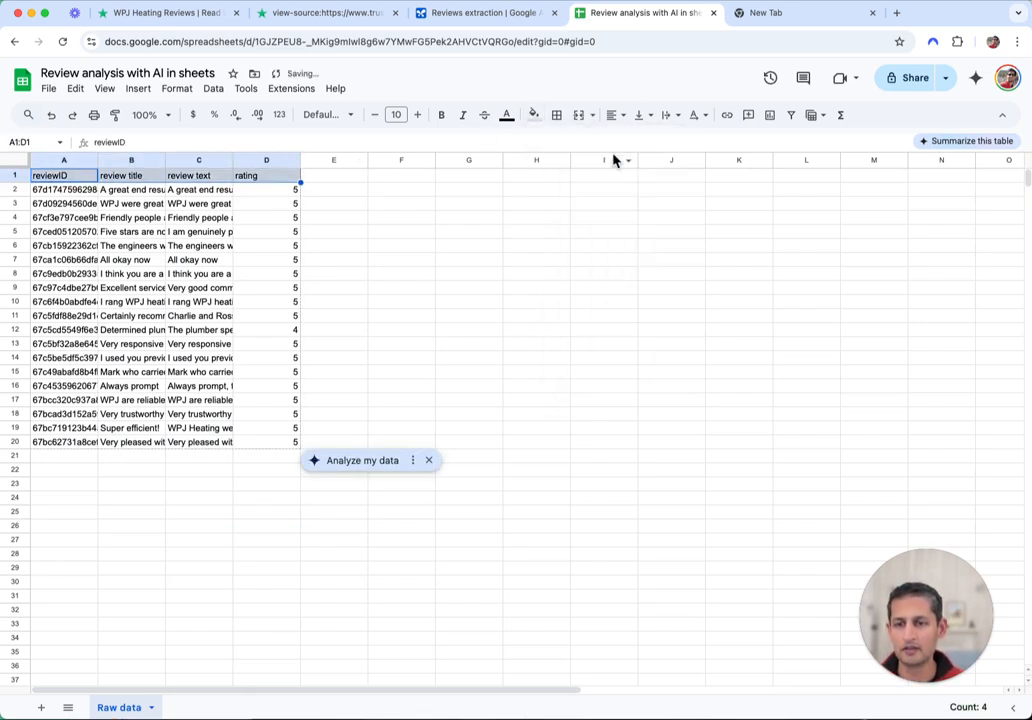
click(441, 114)
click(58, 190)
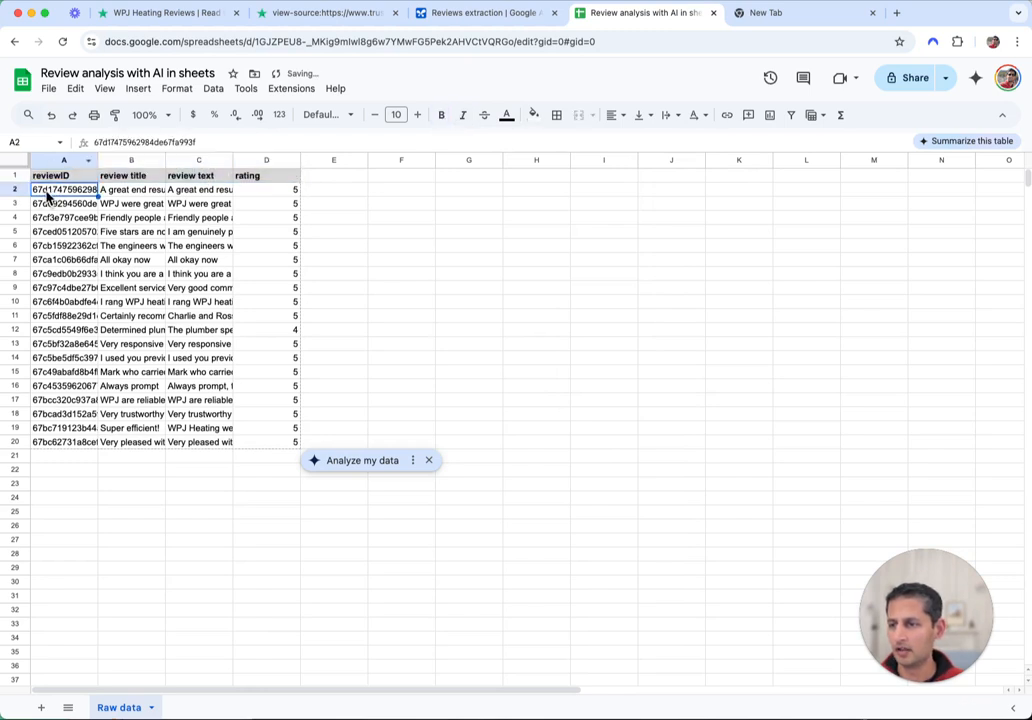
Wrap text across the whole sheet and widen the review text and review title columns
click(14, 164)
click(667, 115)
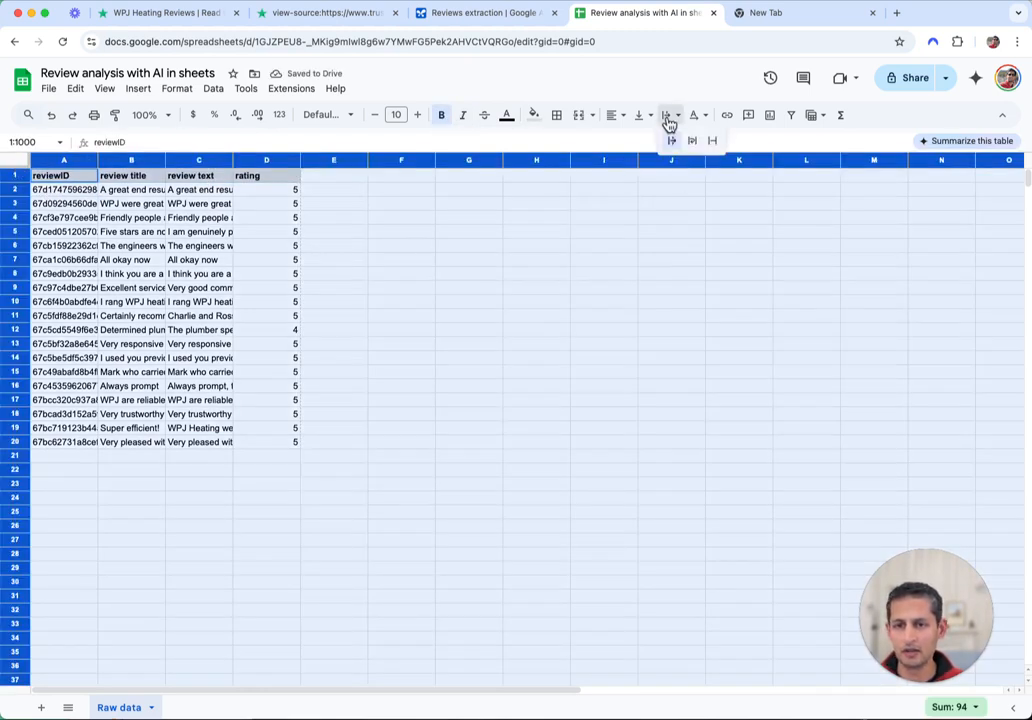
click(693, 141)
click(469, 250)
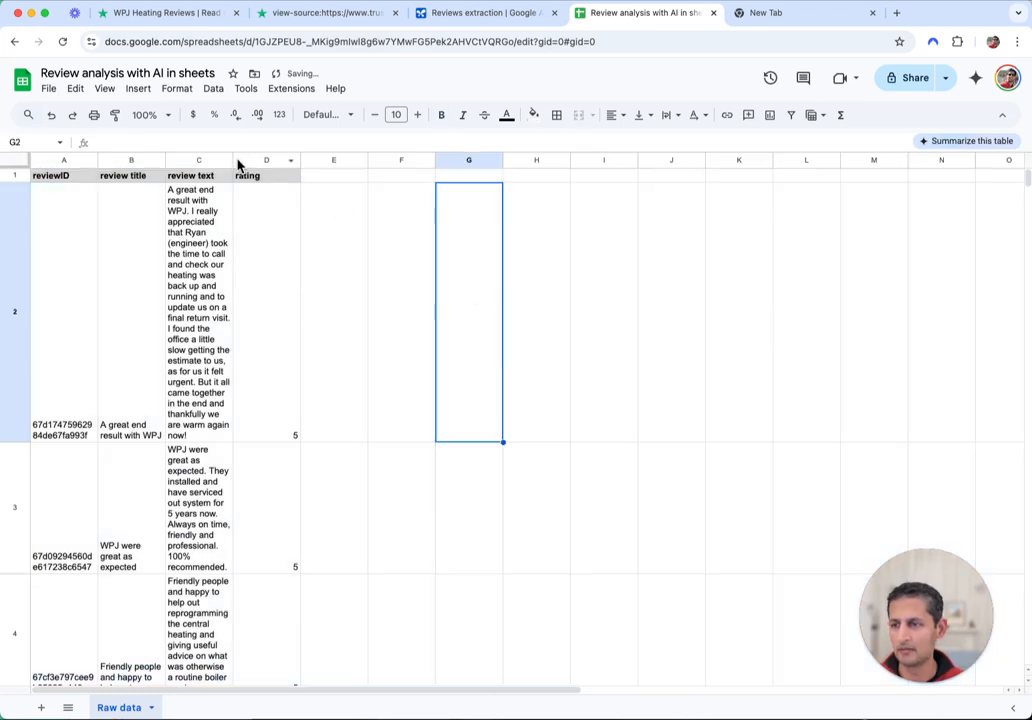
drag(236, 161, 533, 160)
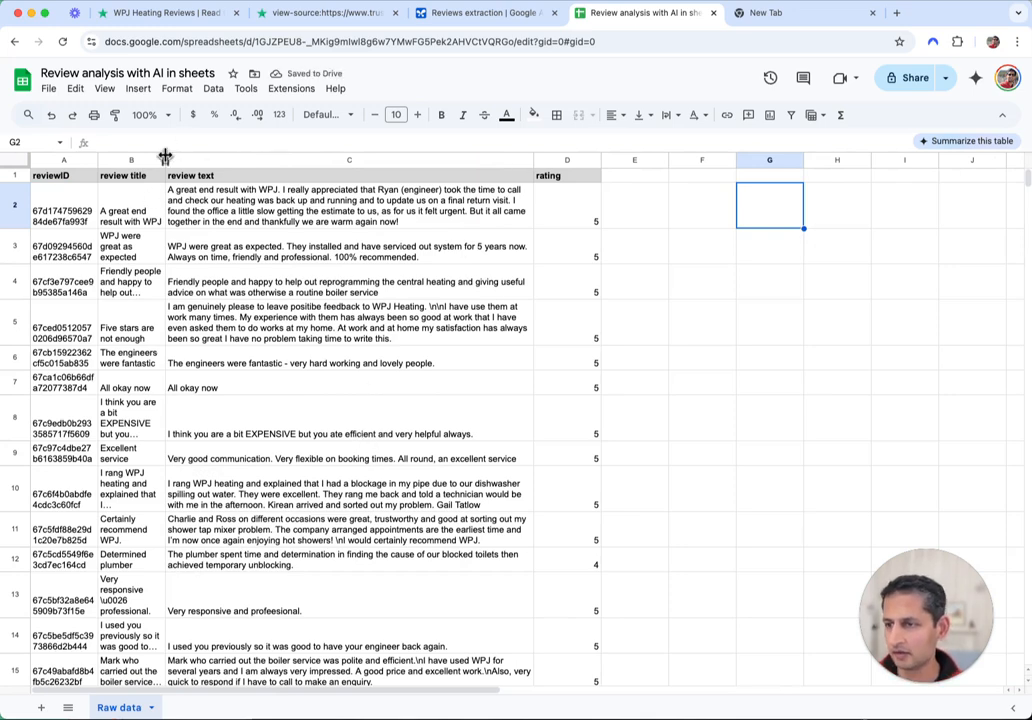
drag(165, 160, 290, 160)
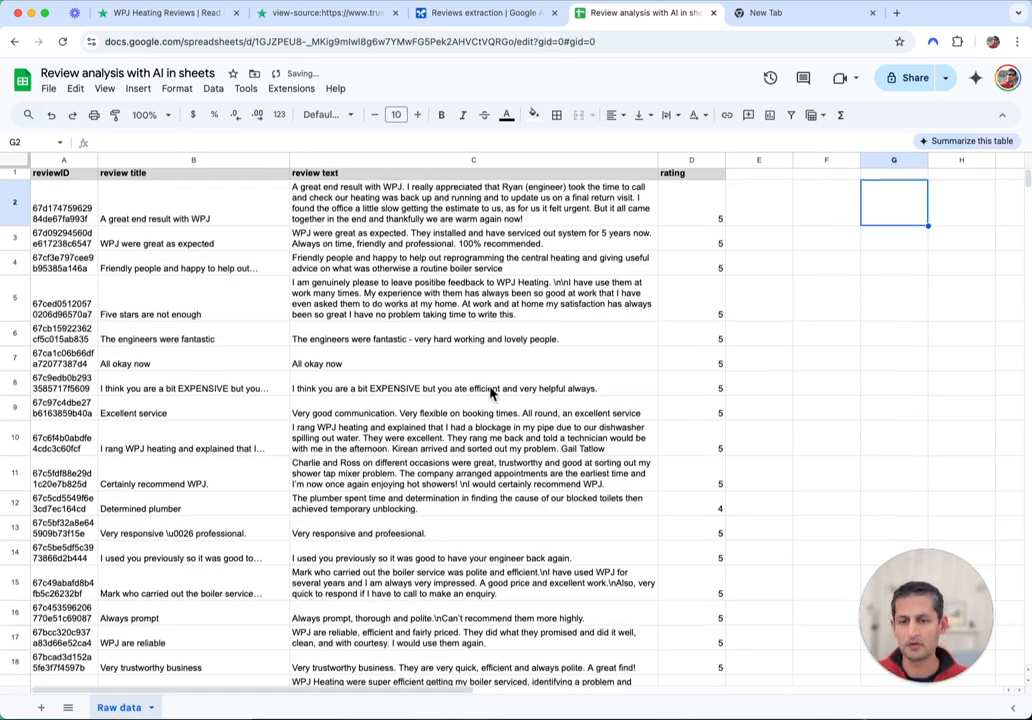
scroll(220, 399, down, 5)
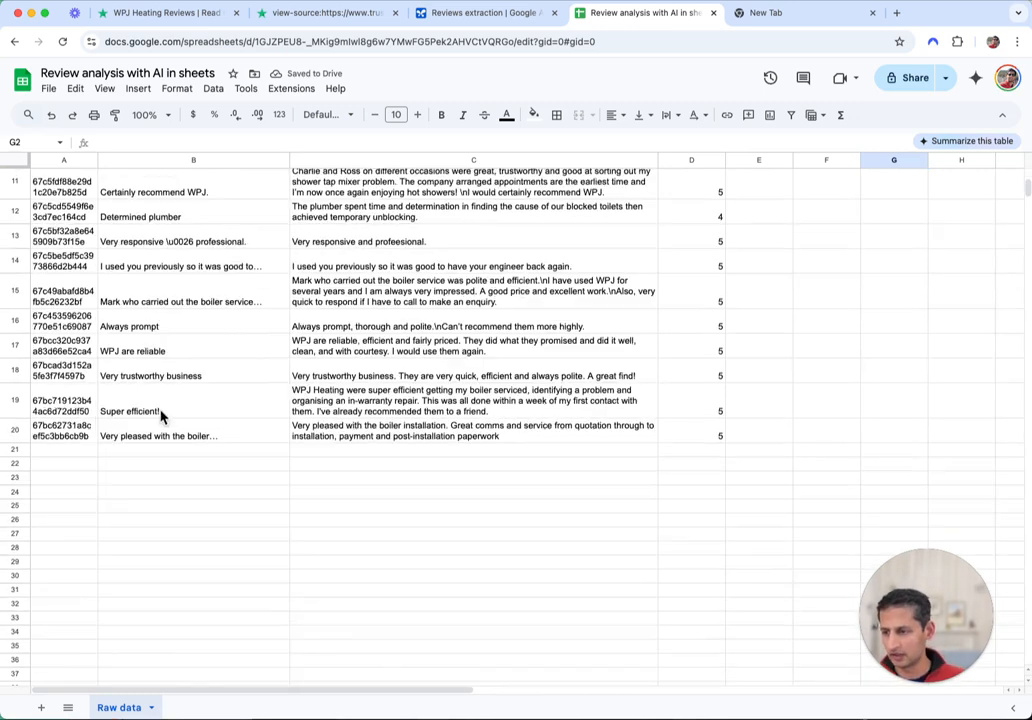
Glance back over the Trustpilot reviews page, then return to the Review analysis spreadsheet
click(578, 464)
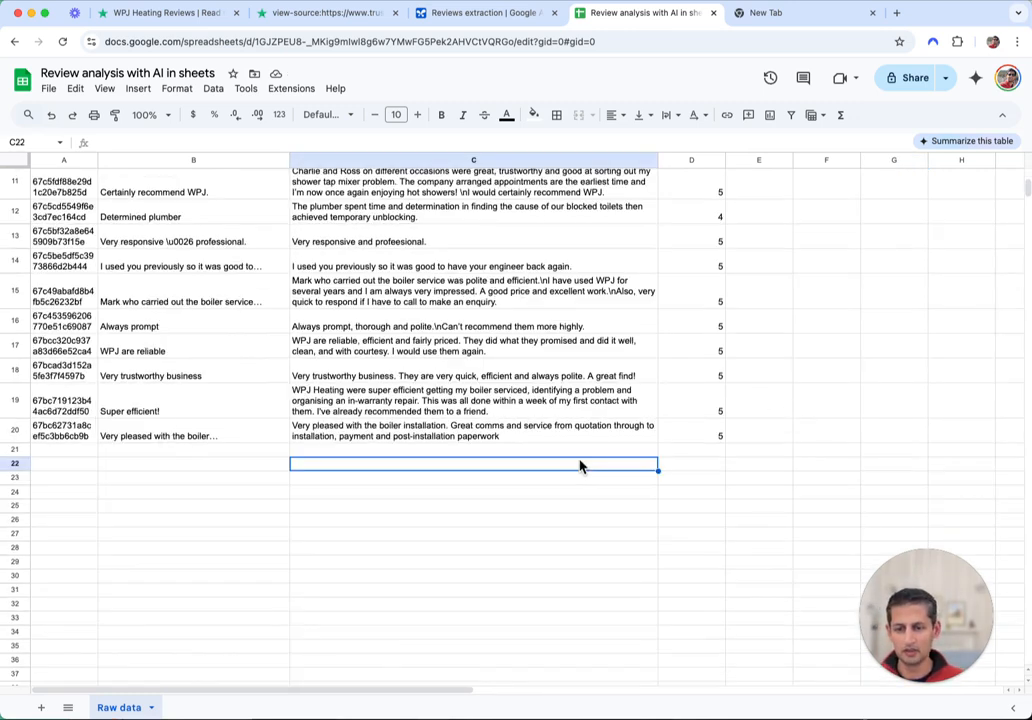
click(137, 19)
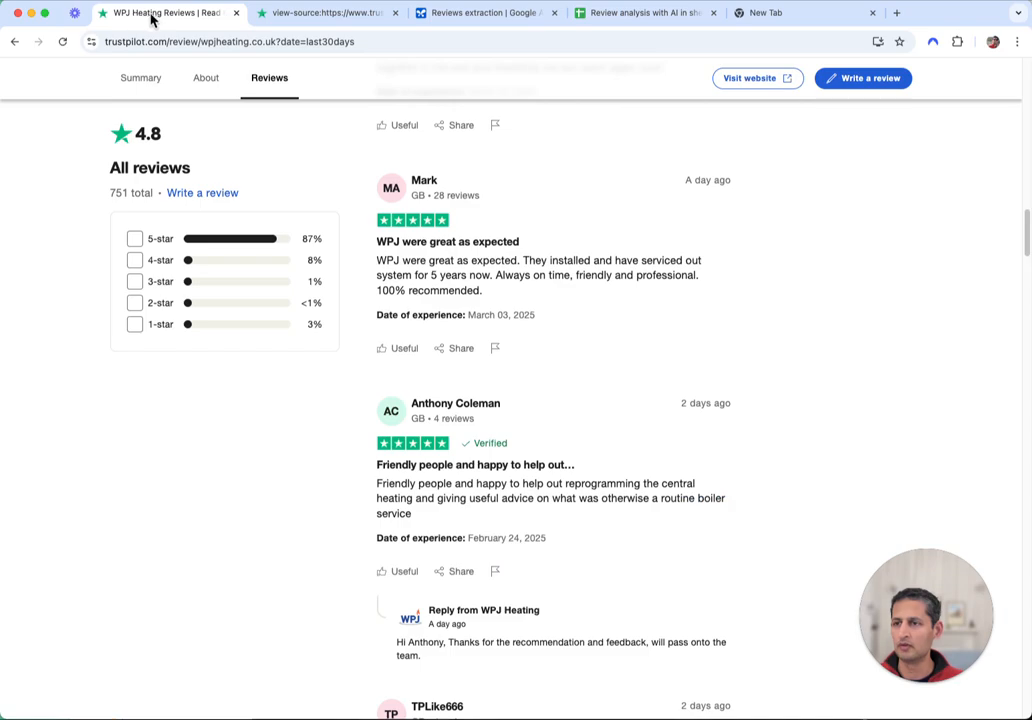
scroll(516, 400, down, 10)
scroll(553, 450, down, 15)
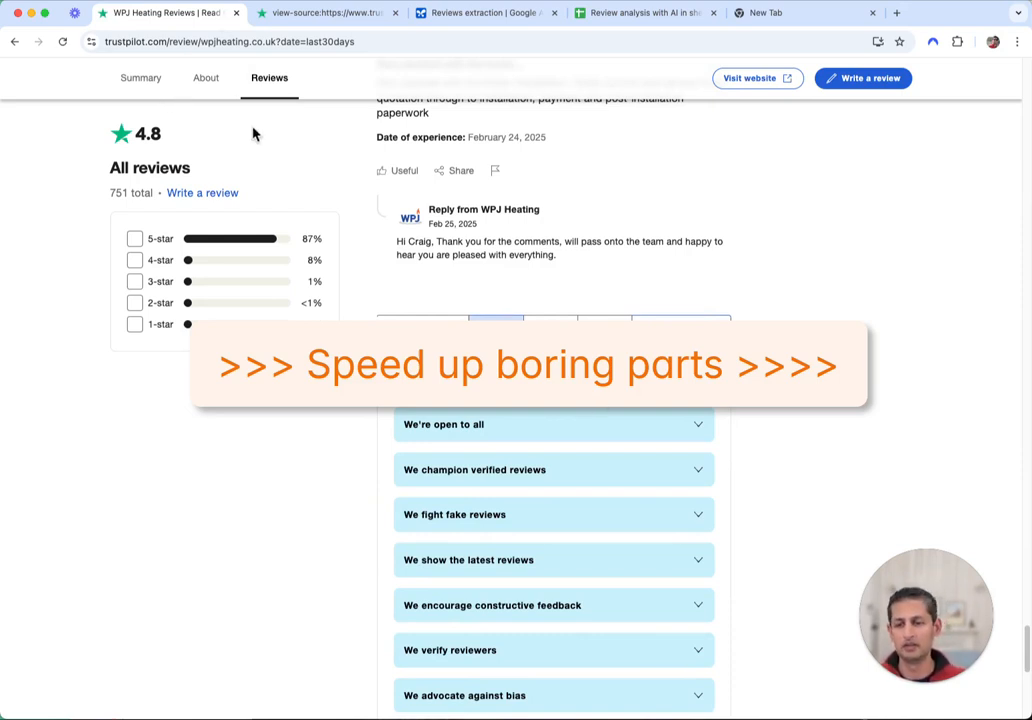
click(645, 13)
Select B24 and scroll through the Raw data reviews to check them
click(198, 563)
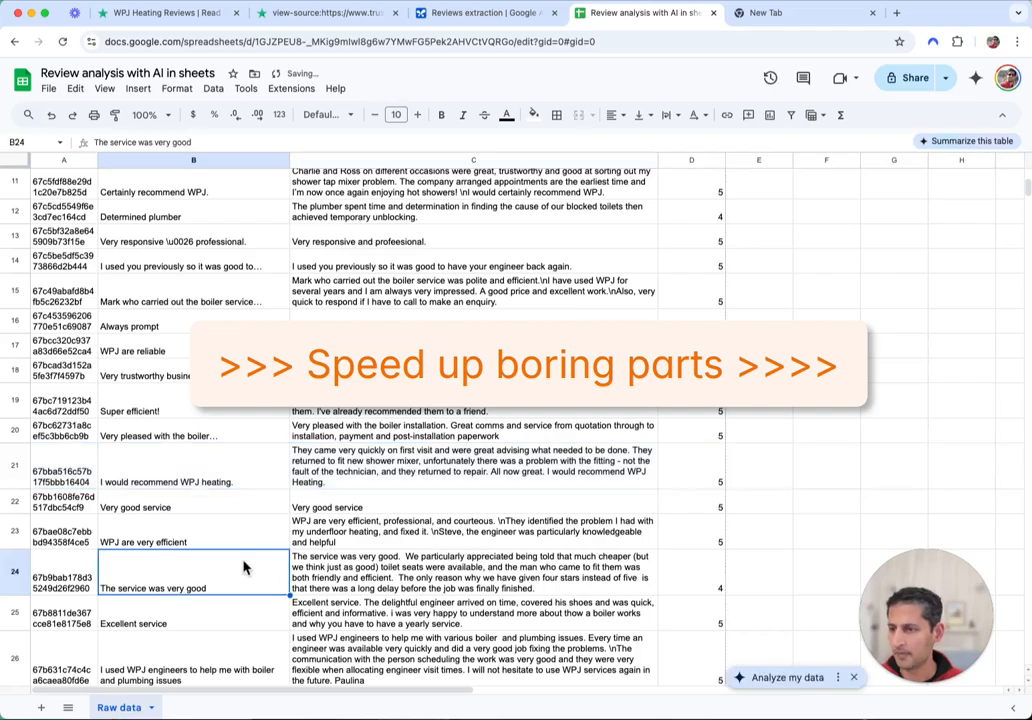
scroll(245, 540, up, 5)
scroll(341, 531, down, 15)
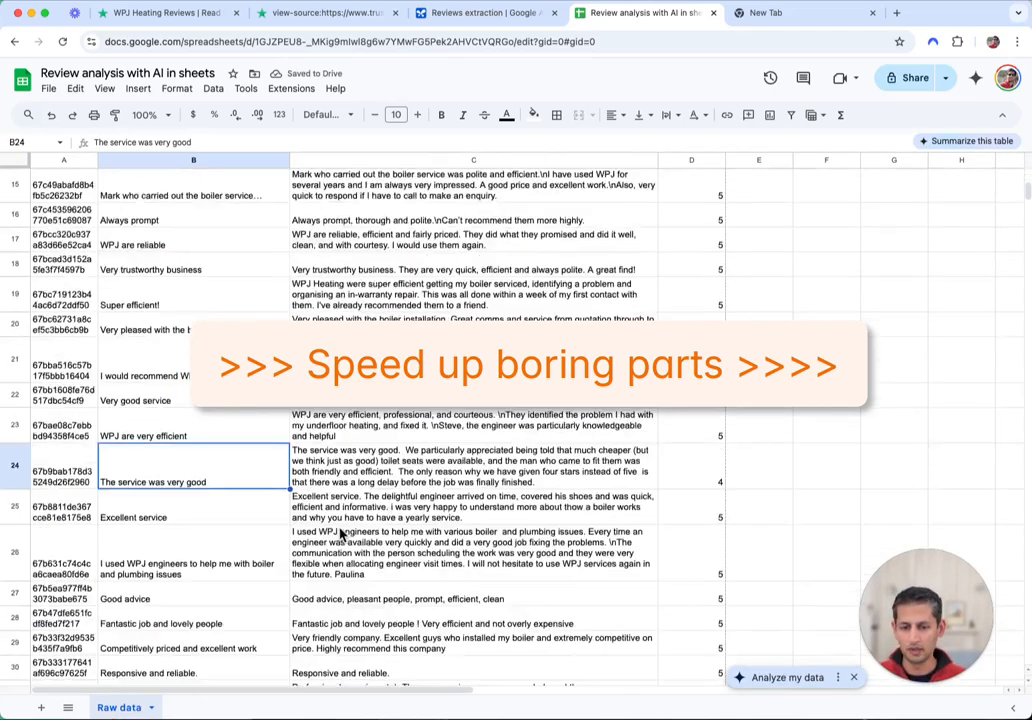
scroll(295, 279, up, 3)
scroll(378, 457, up, 10)
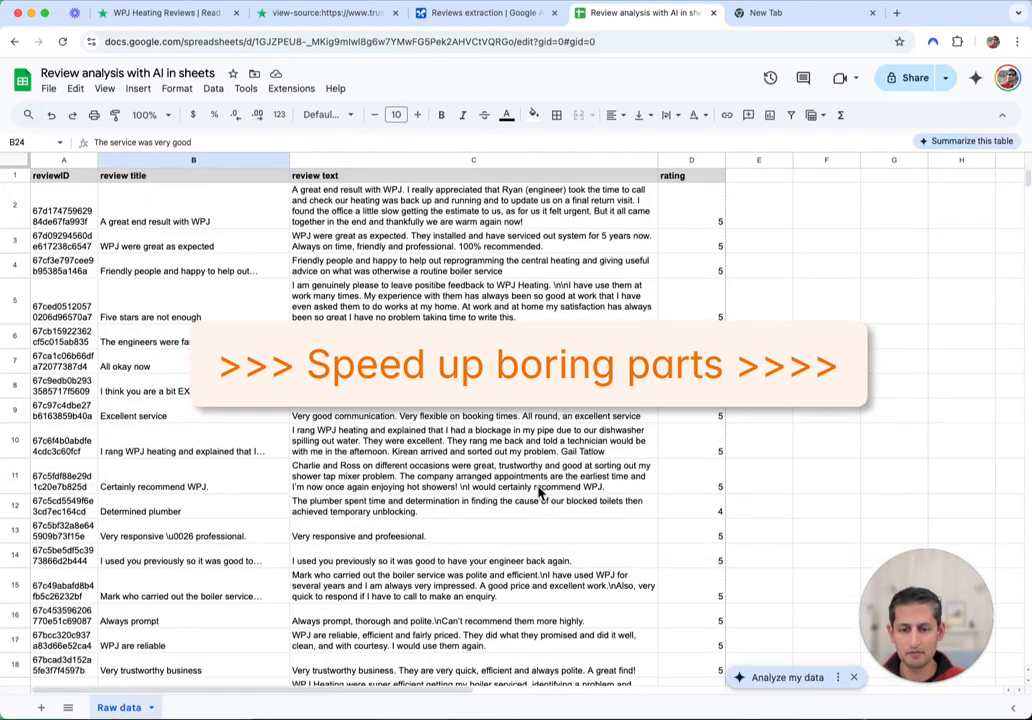
scroll(540, 500, down, 5)
scroll(720, 470, up, 3)
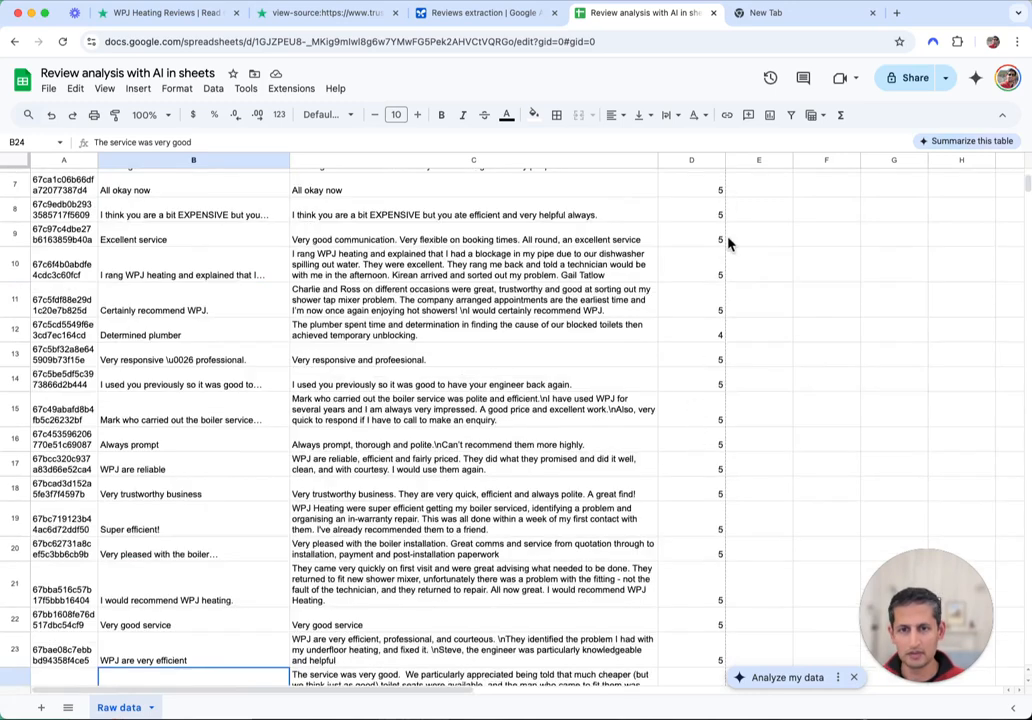
scroll(720, 240, up, 3)
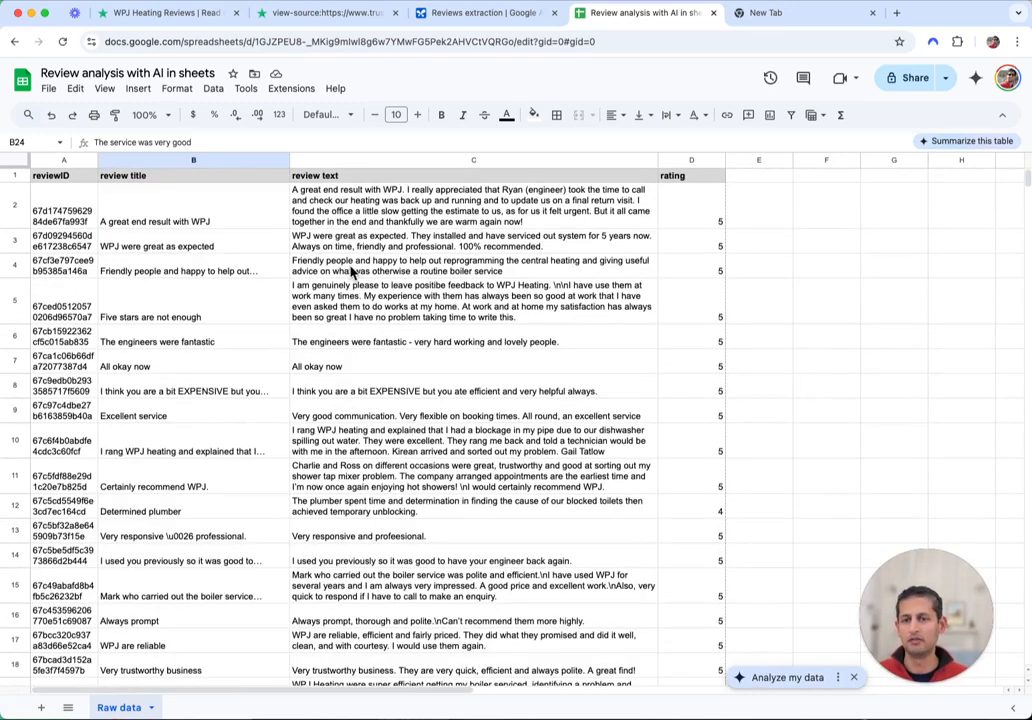
Close the Trustpilot reviews, page-source and Reviews extraction tabs
click(236, 13)
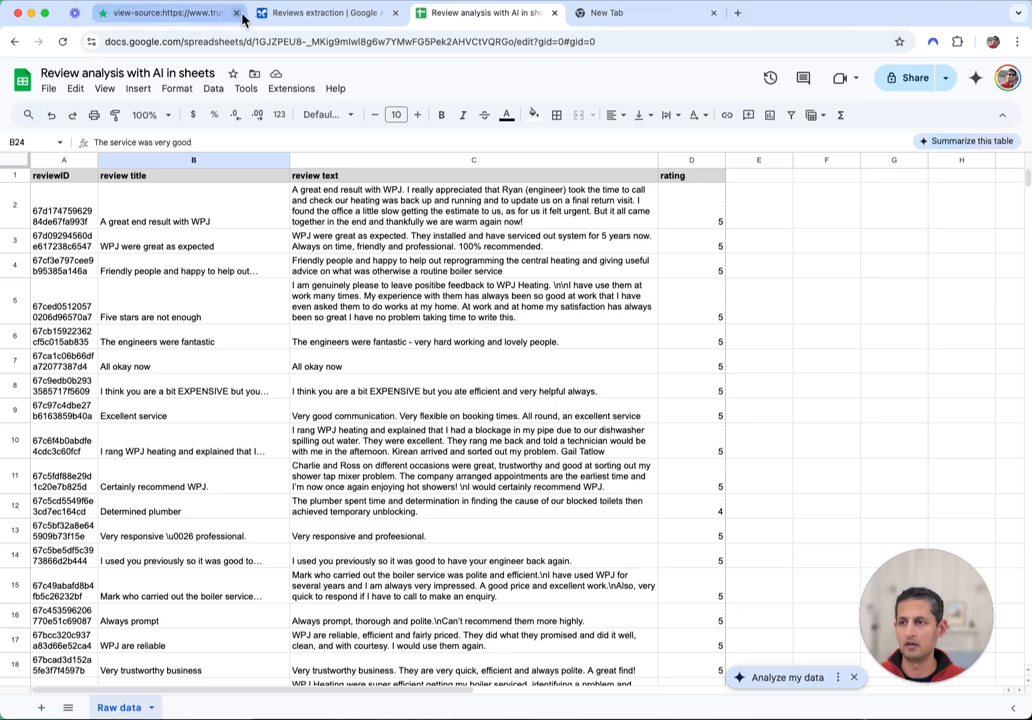
click(236, 13)
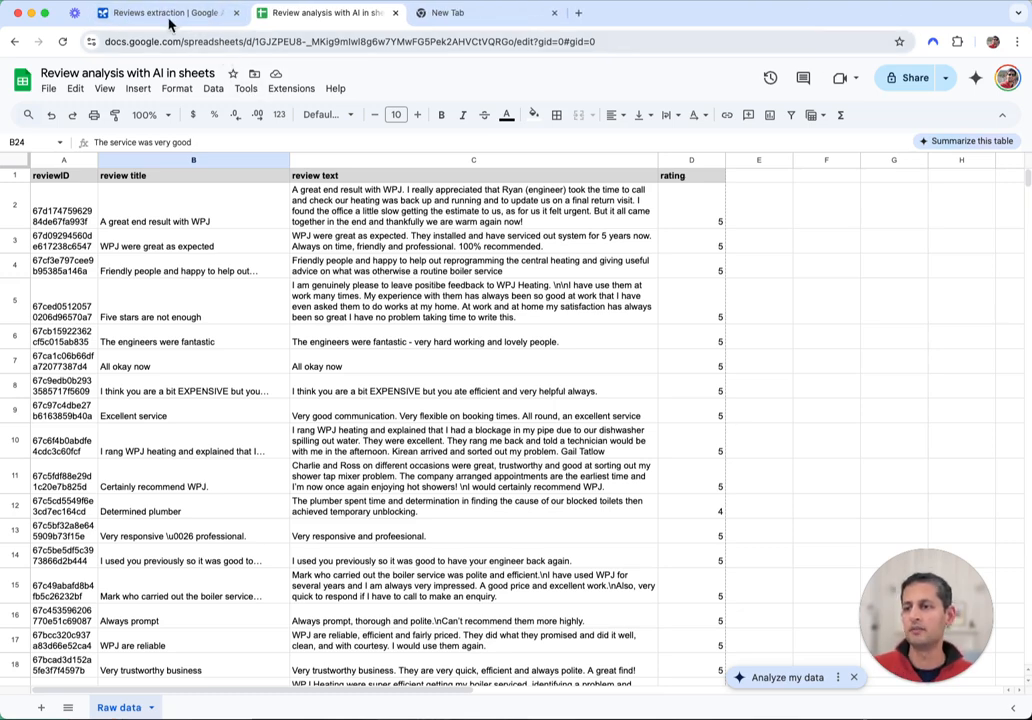
click(236, 13)
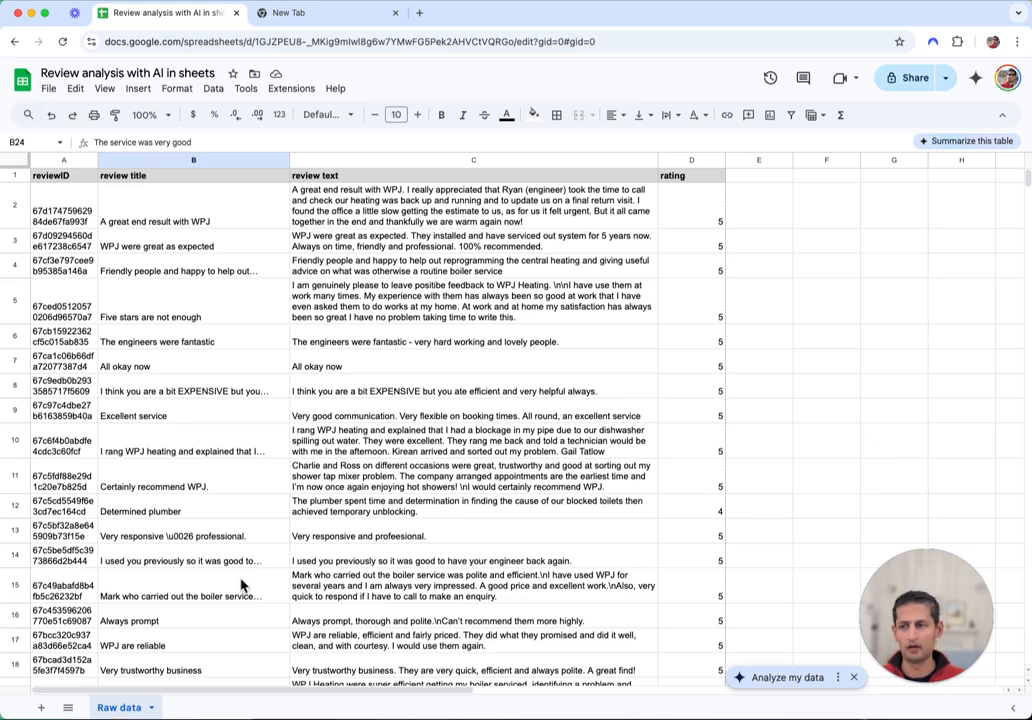
Add a new sheet and name it 'Prompts and settings'
click(41, 707)
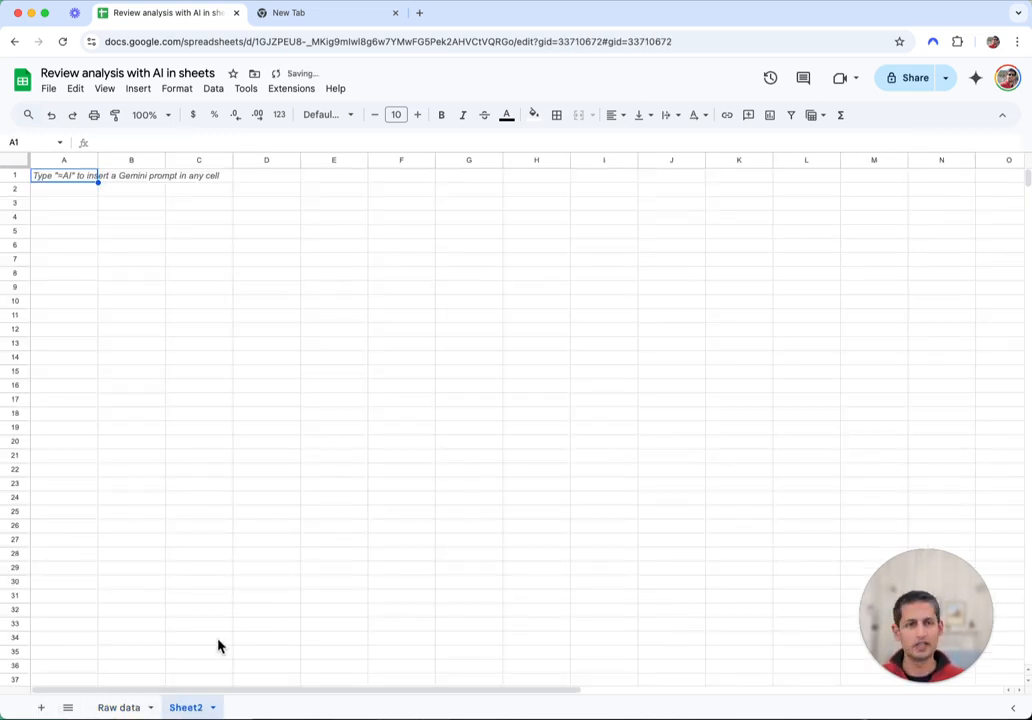
double_click(186, 710)
text(S)
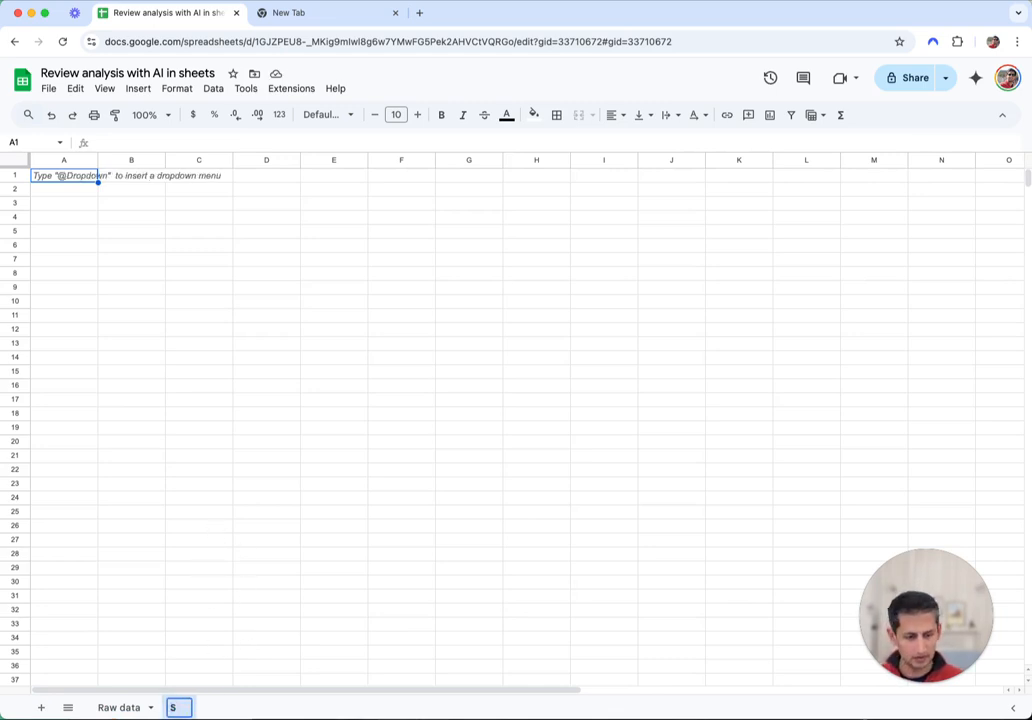
key(BackSpace)
text(P)
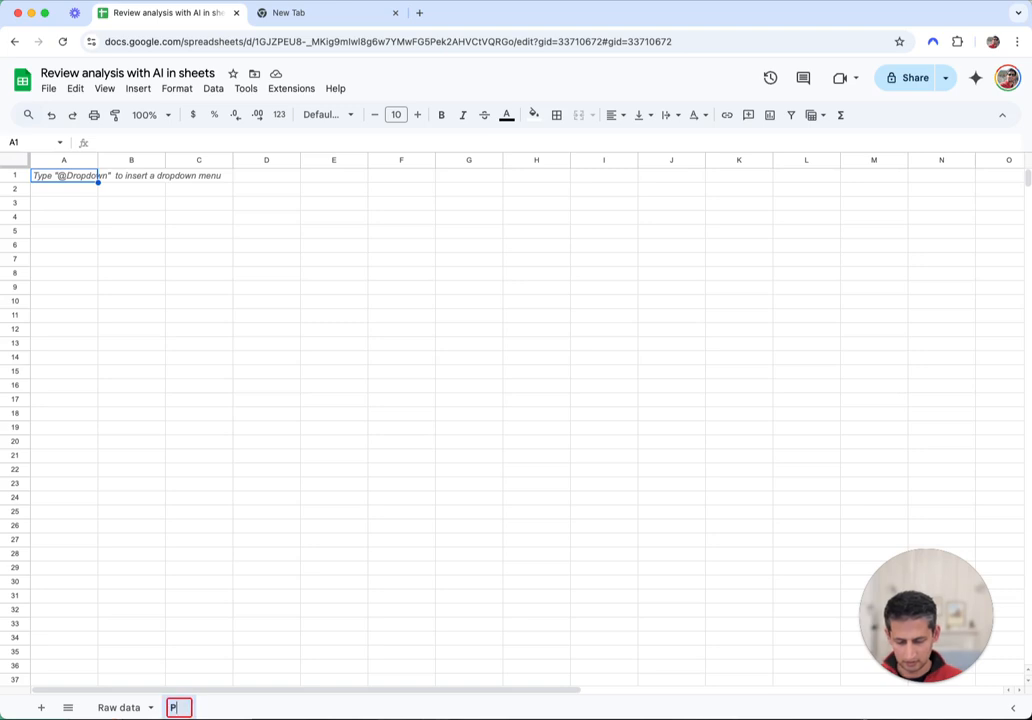
text(rompts and settings)
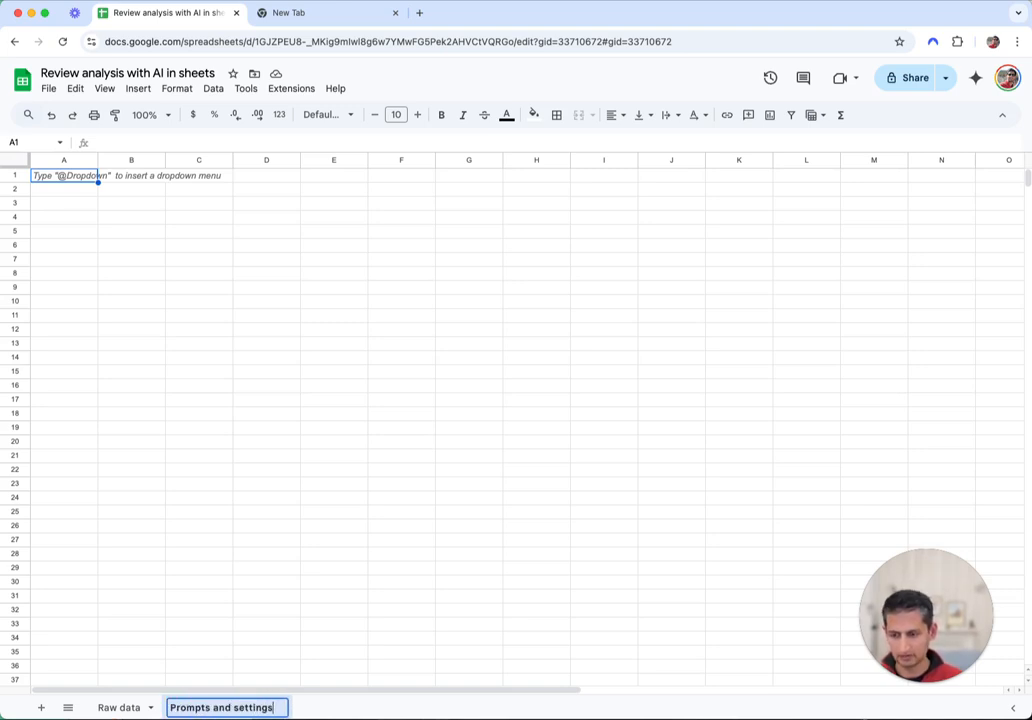
key(Return)
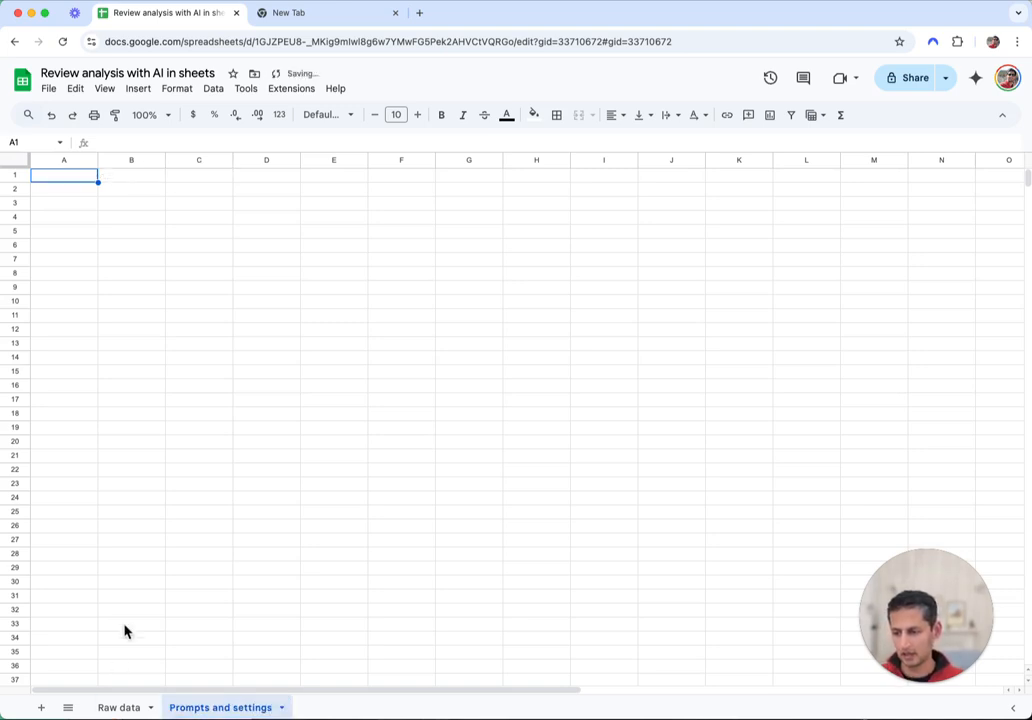
Add another sheet and name it 'Analysis 1'
click(41, 707)
double_click(308, 707)
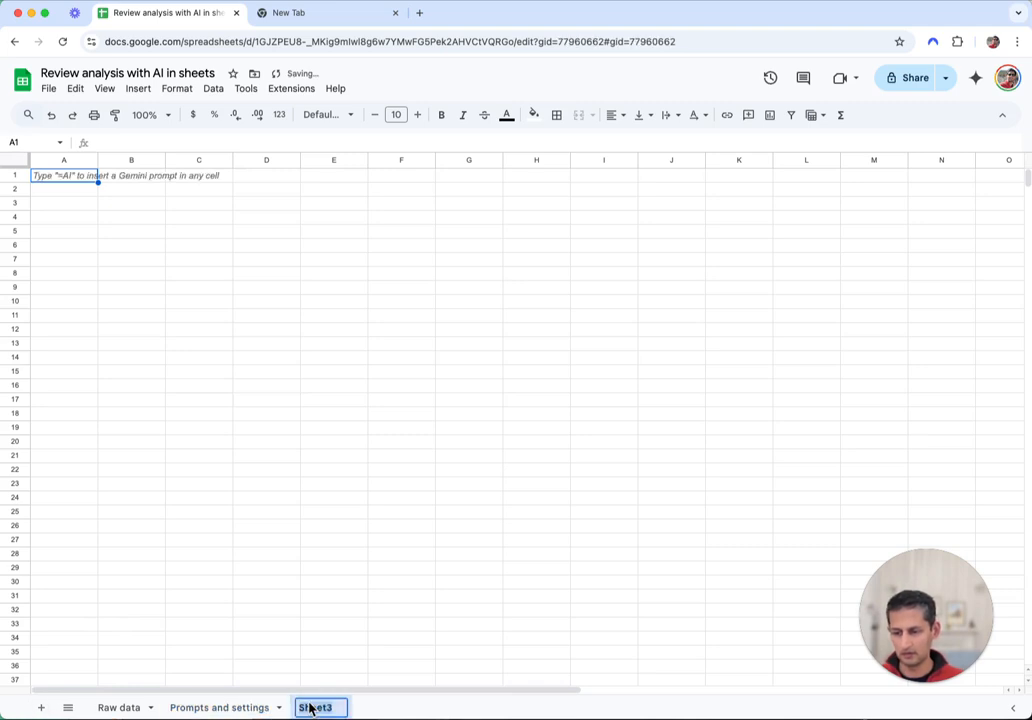
text(AI)
key(BackSpace)
text(nal)
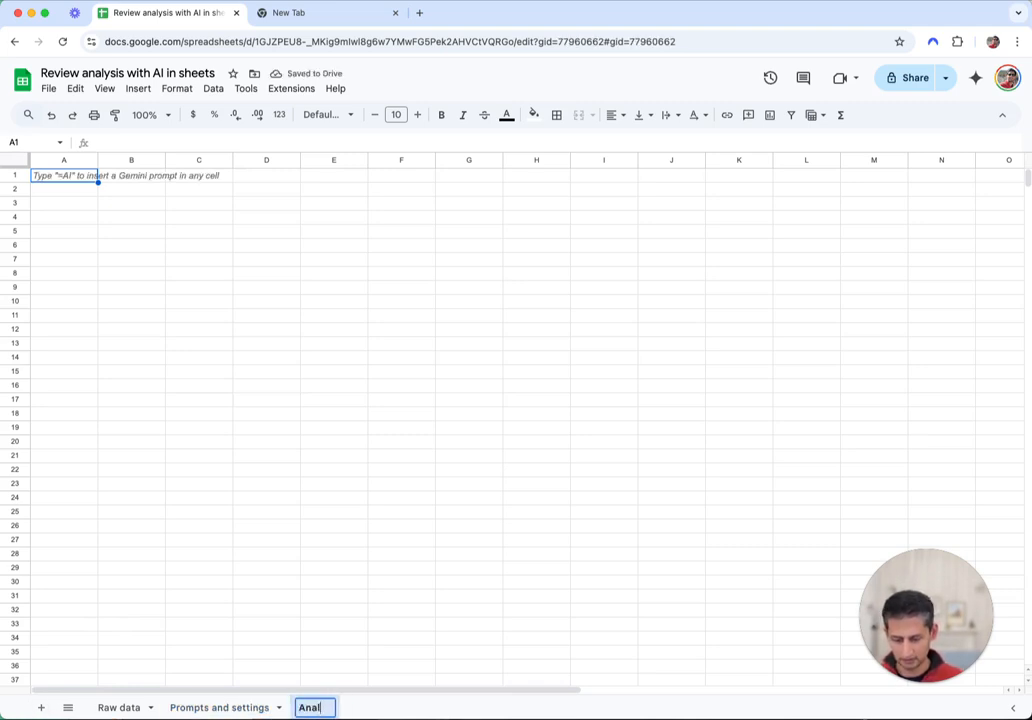
text(ysis 1)
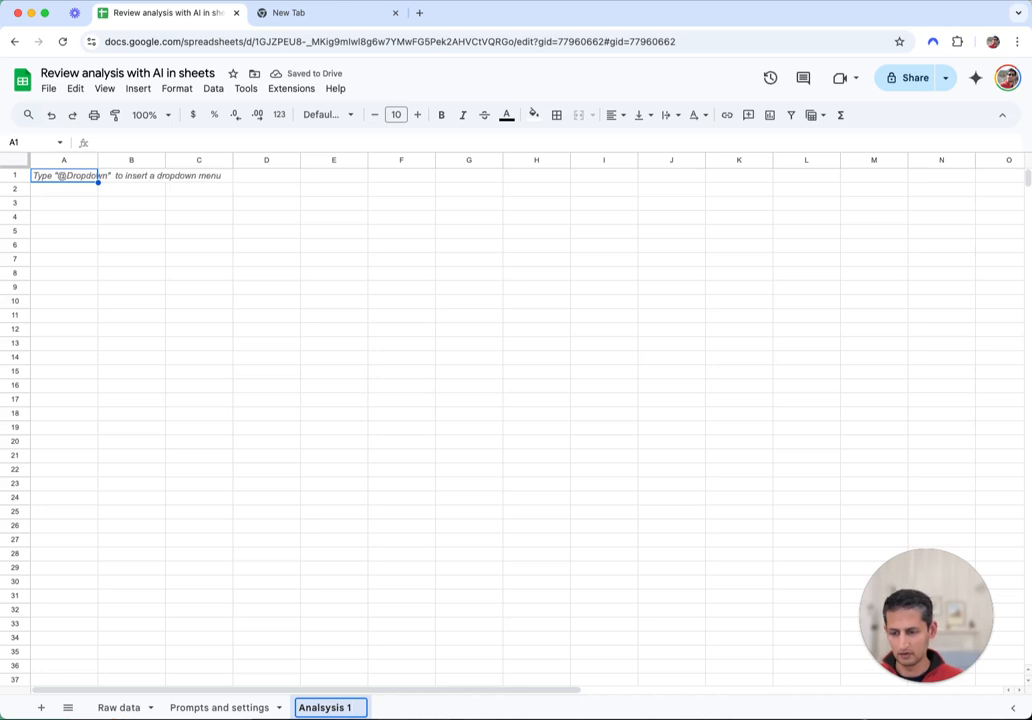
key(BackSpace)
key(BackSpace)
key(BackSpace)
key(BackSpace)
key(BackSpace)
key(BackSpace)
key(BackSpace)
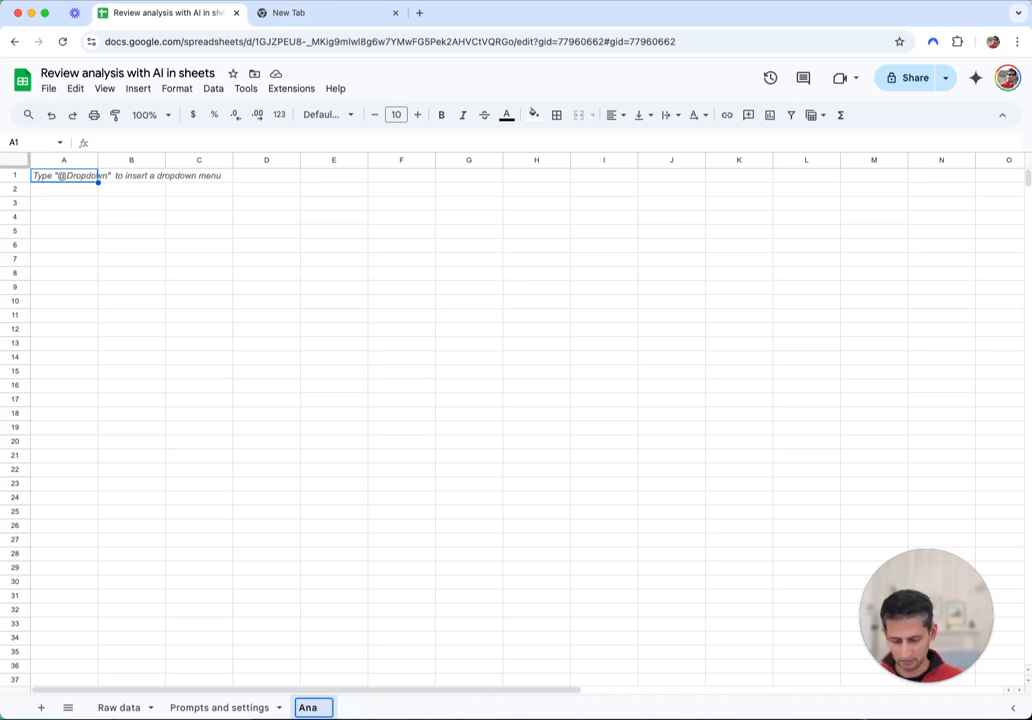
text(lysis 1)
key(Return)
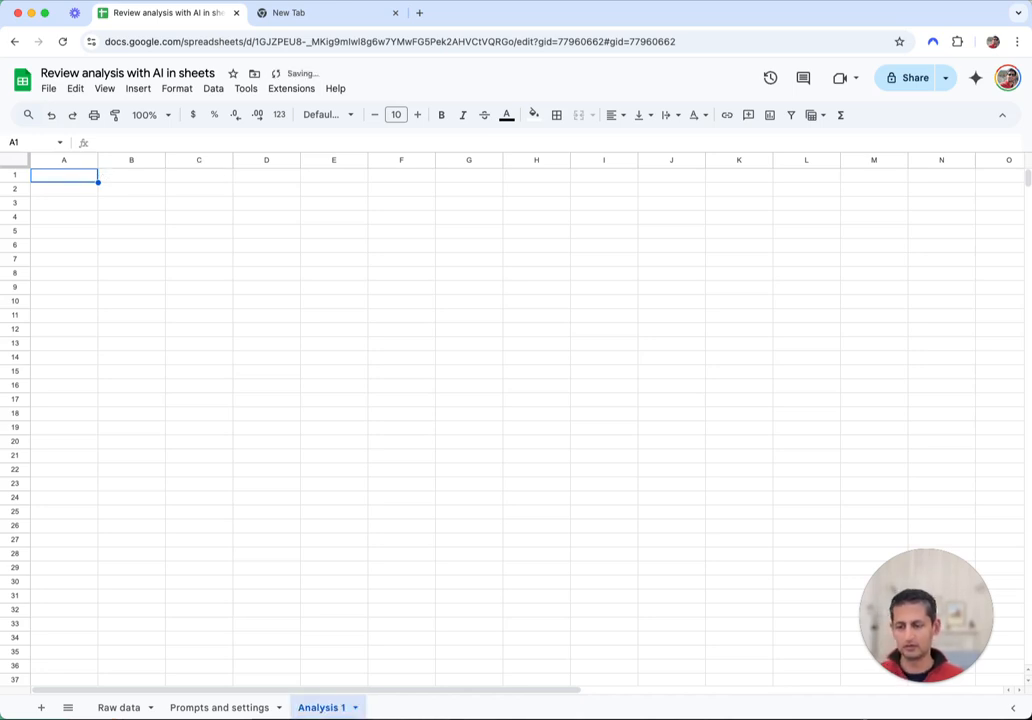
Look over the review data on the Raw data sheet
click(118, 708)
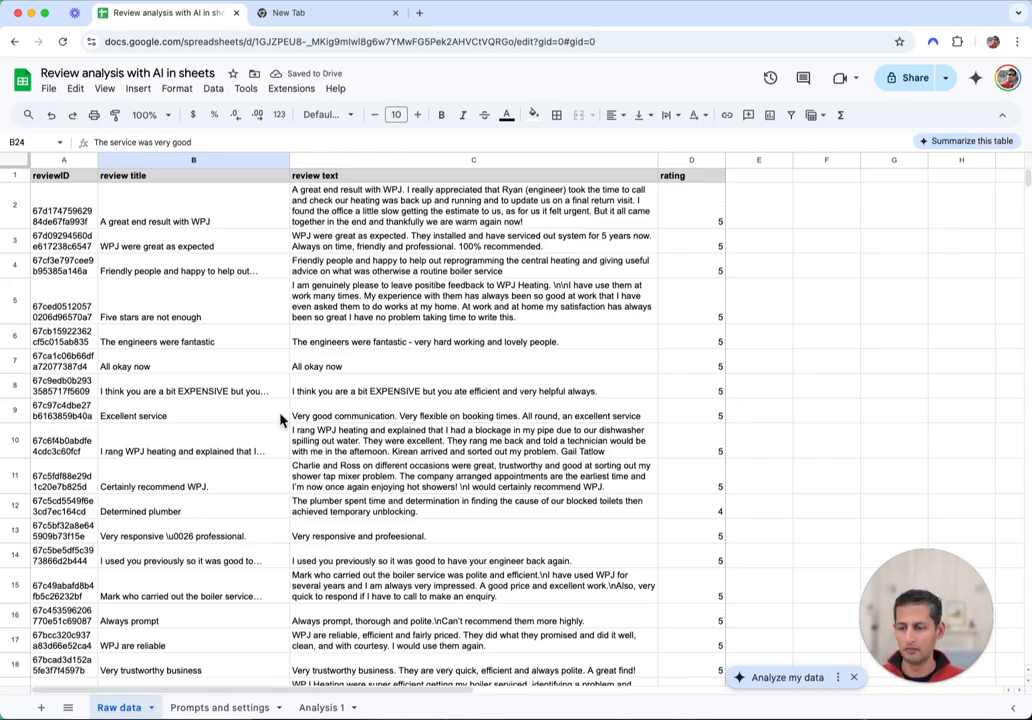
scroll(495, 655, down, 10)
scroll(175, 450, up, 10)
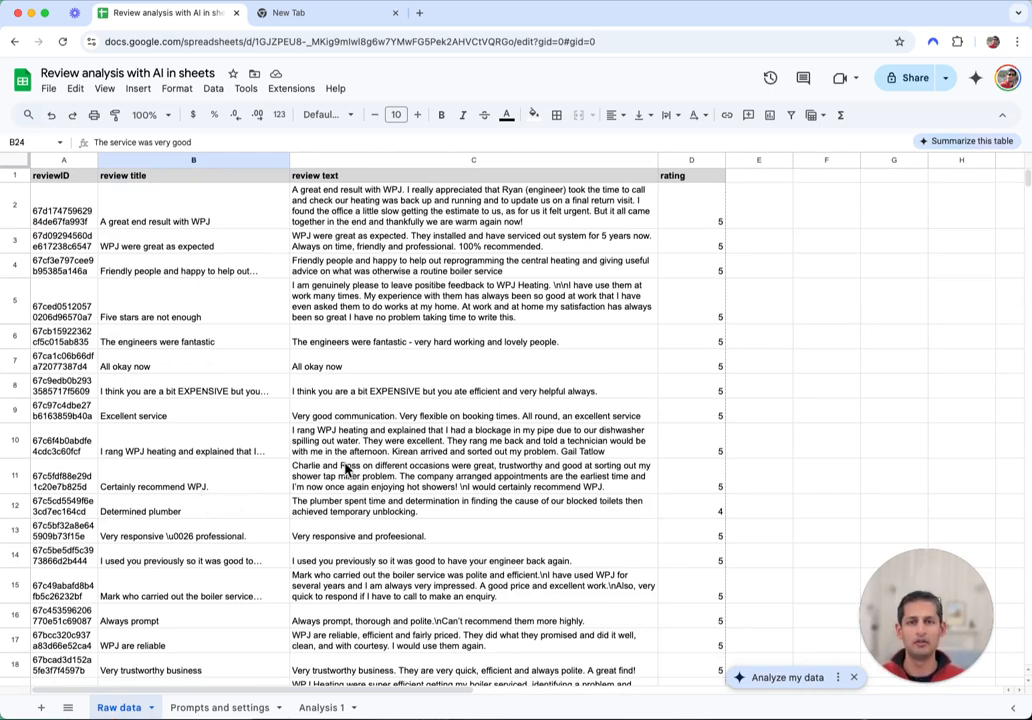
Go to the Prompts and settings sheet and select cell B2 for the prompts
click(221, 708)
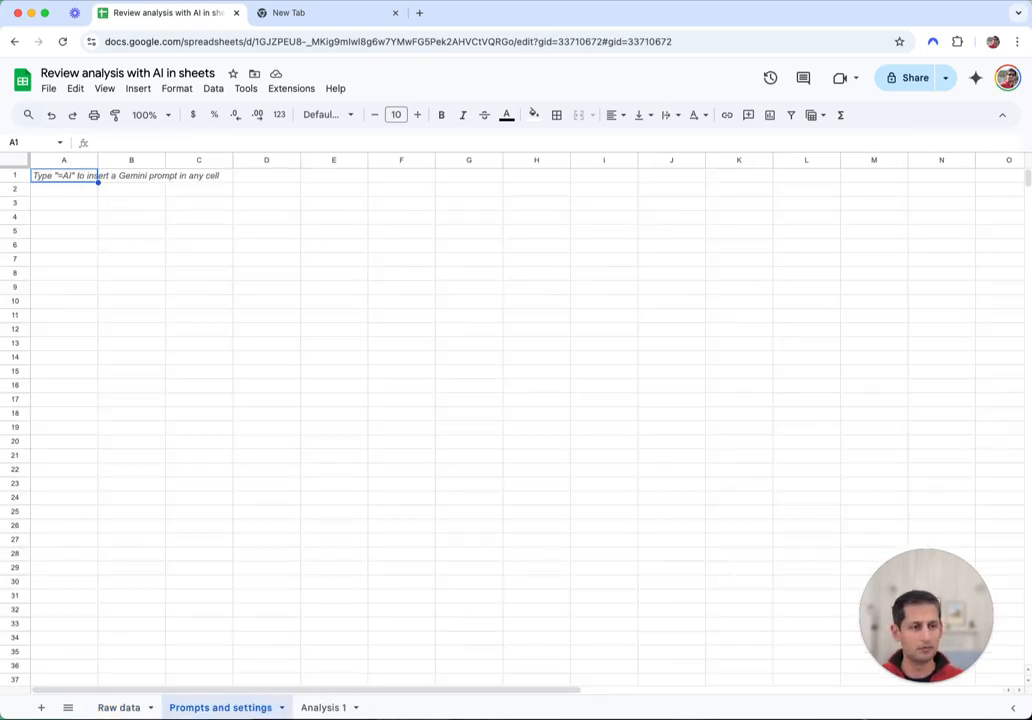
key(super+Tab)
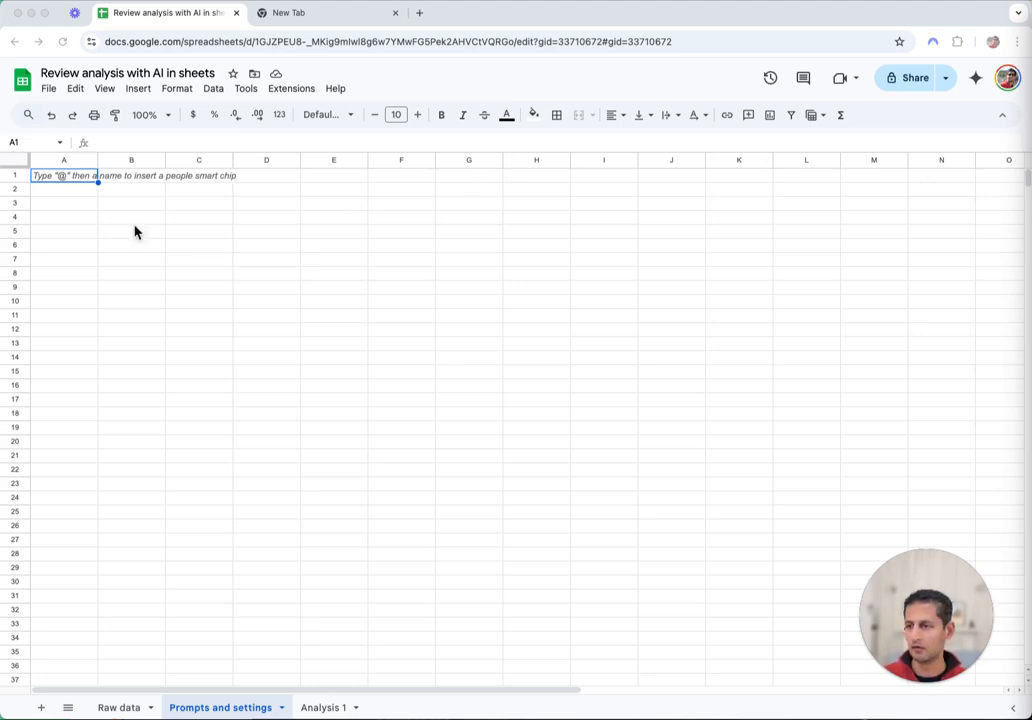
click(110, 192)
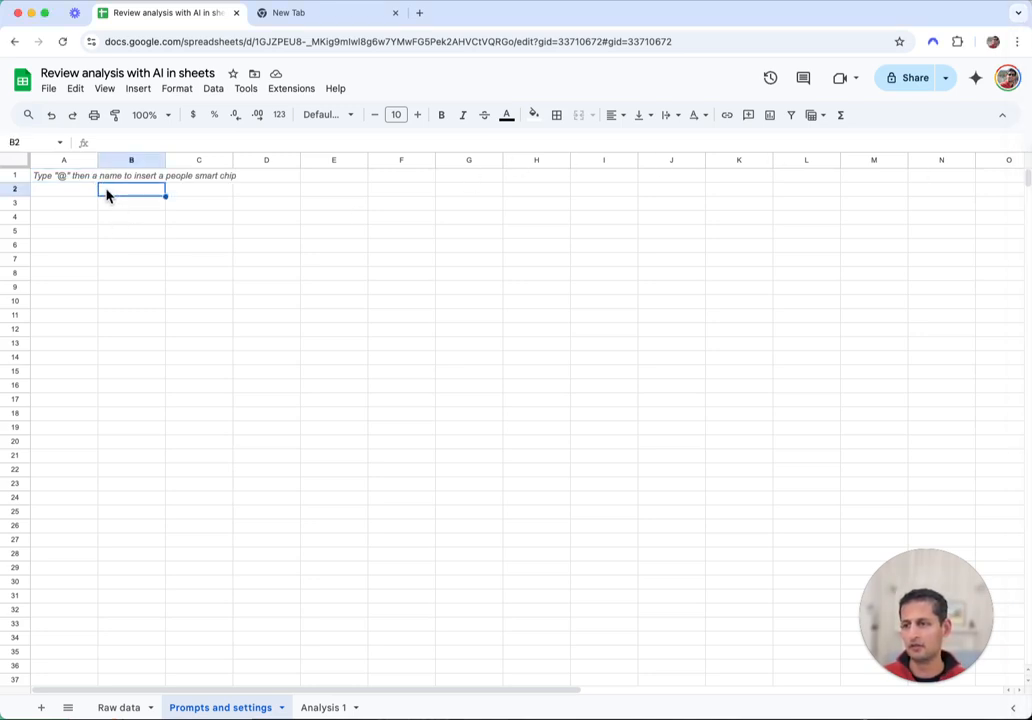
text(THEME IDENTIFICATION	 System prompt	You are a detail oriented analyst, and rely on only on provided information User prompt	Look over this set of user reviews and identify the top 10 most frequently occuring themes (ThemeName) and accompanying one line description (ShortDescription) about what kinds of issues are covered in this theme, not actual problems. Themes should be distinct from each other. Return your answer as "ThemeName: ShortDescription" list of items separated by pipe "|". No other explanatory text or outer formatting Temperature	0)
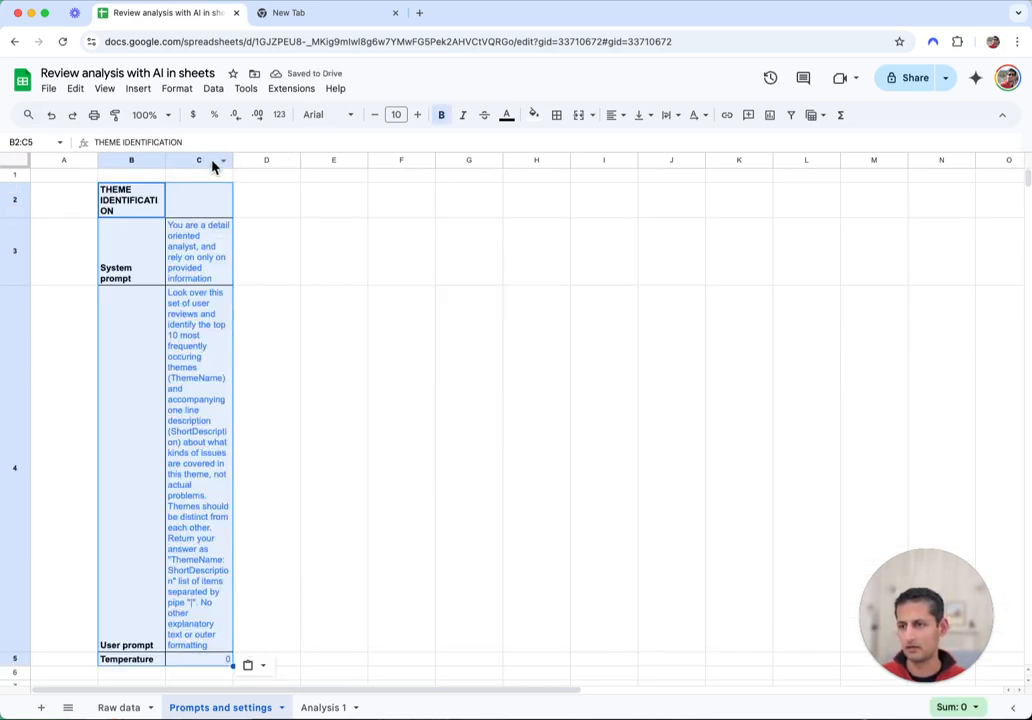
drag(233, 160, 476, 158)
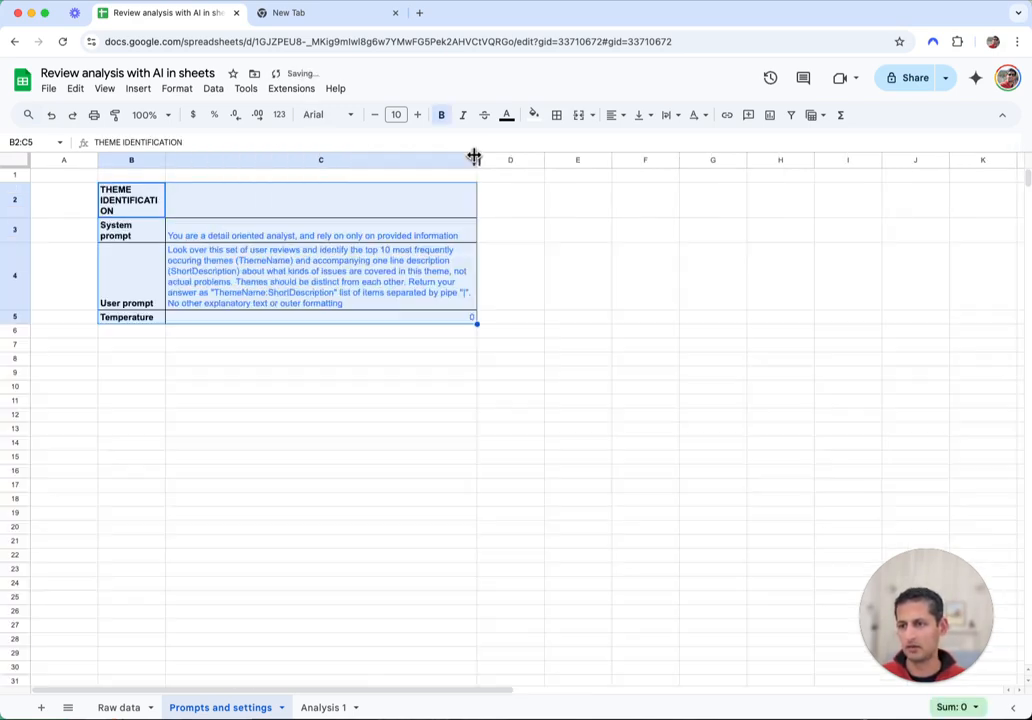
click(495, 446)
click(145, 210)
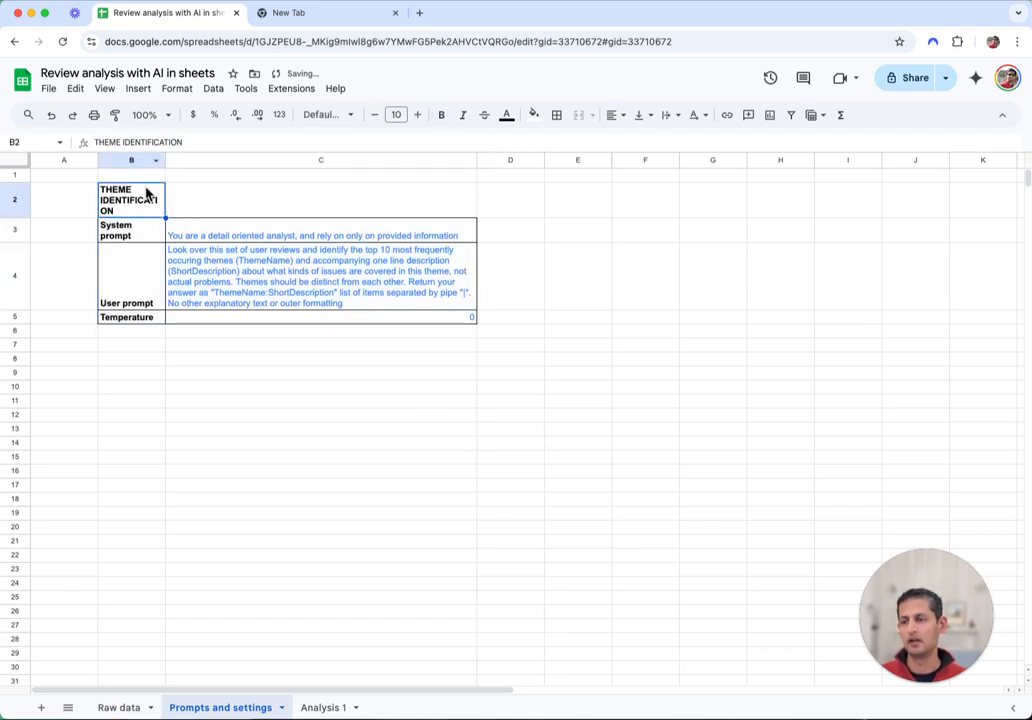
click(673, 116)
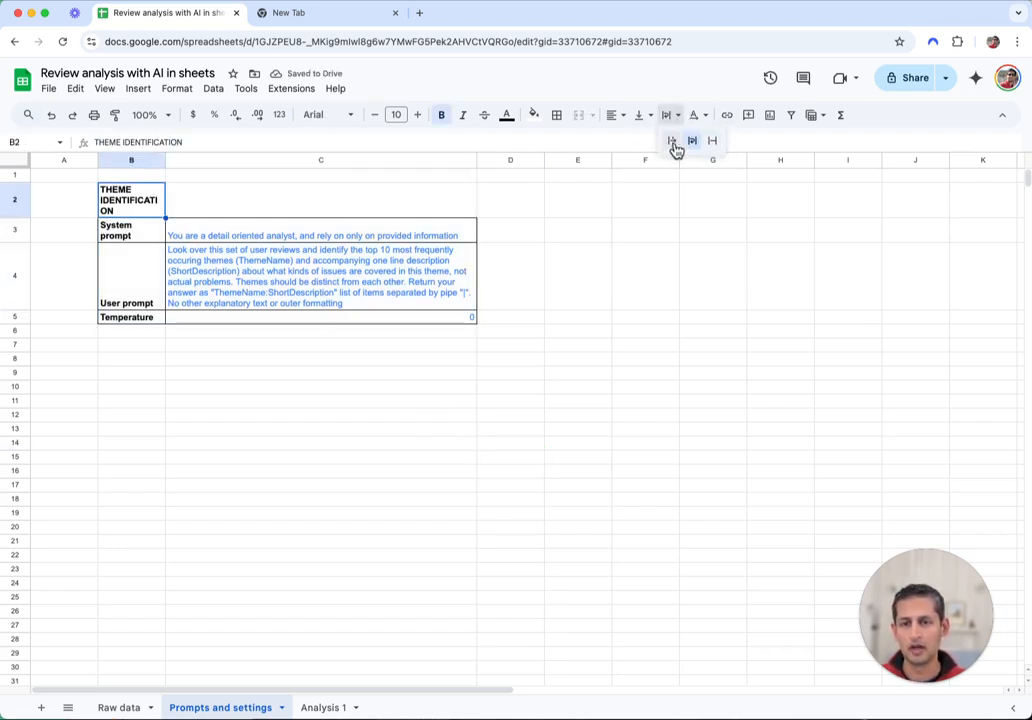
click(672, 142)
click(645, 272)
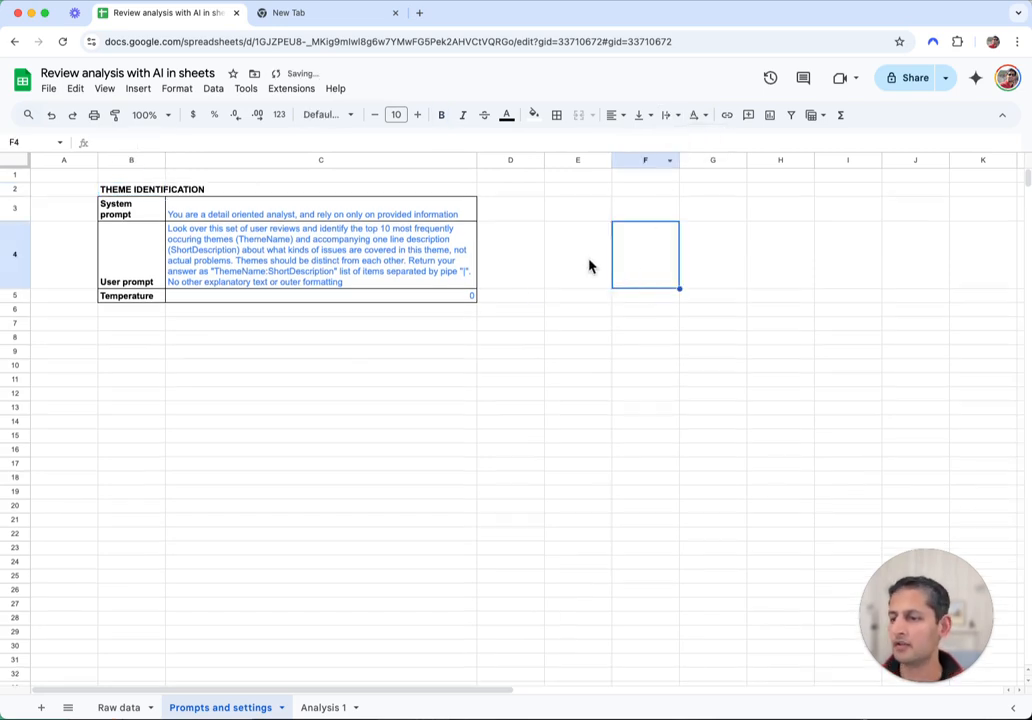
click(255, 214)
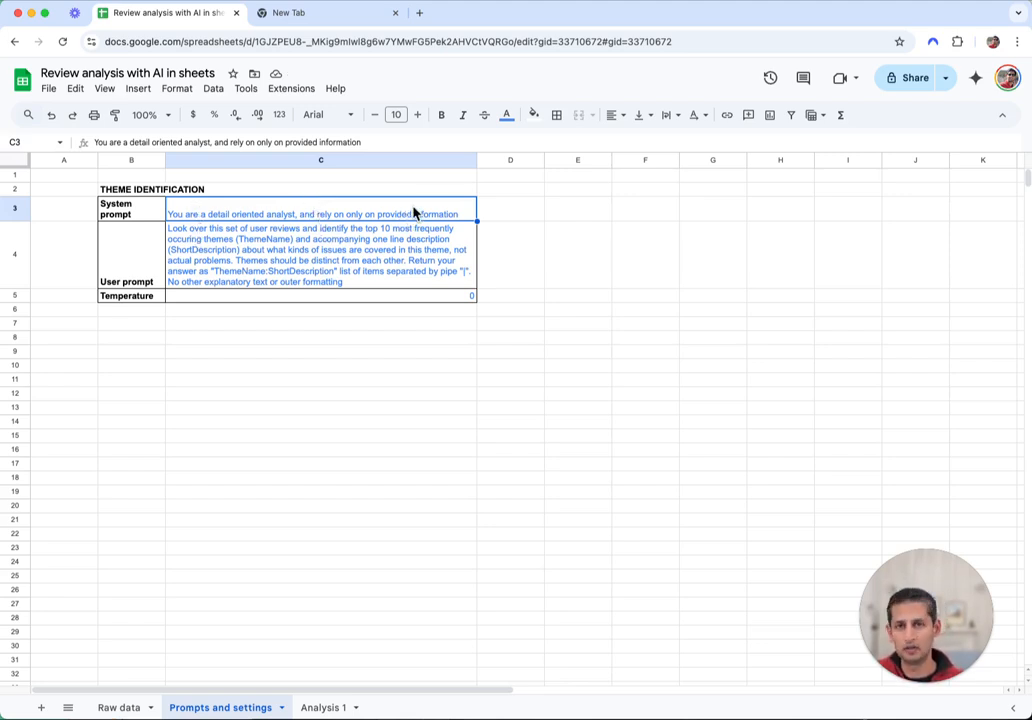
Edit the user prompt in C4 to ask for the top 5 themes instead of 10
click(200, 251)
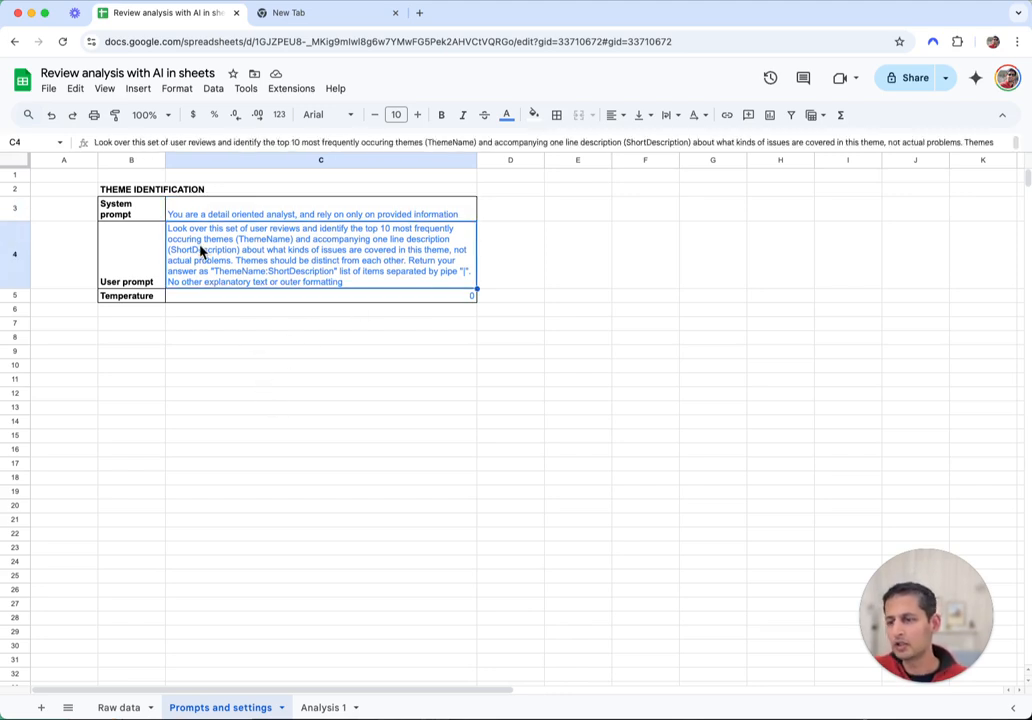
double_click(369, 234)
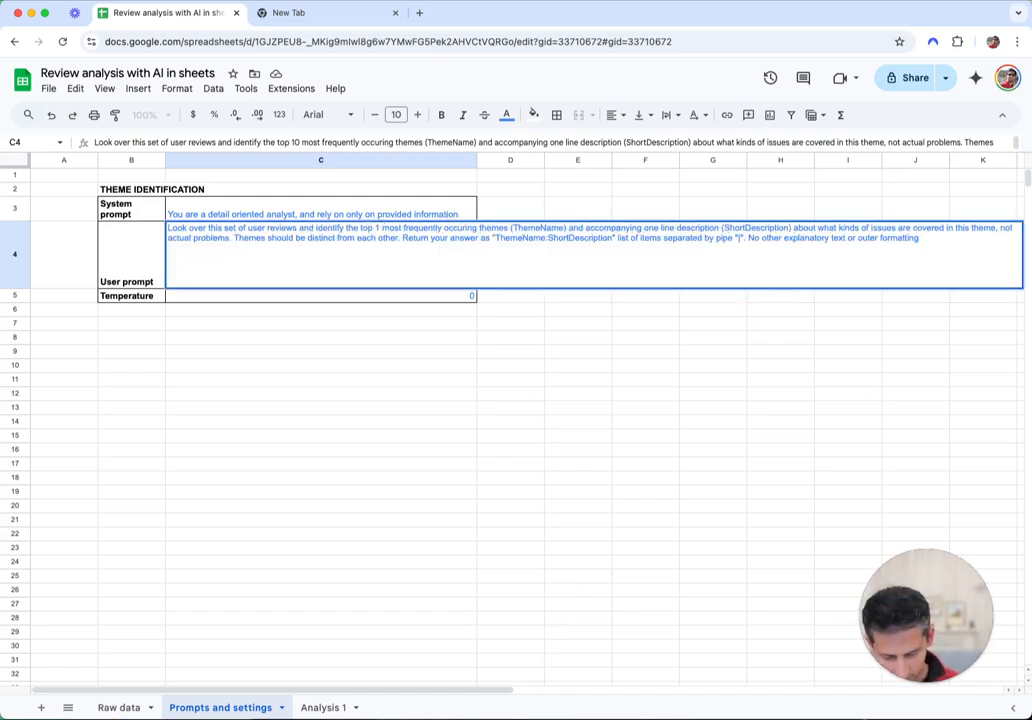
key(BackSpace)
key(BackSpace)
text(5)
key(Return)
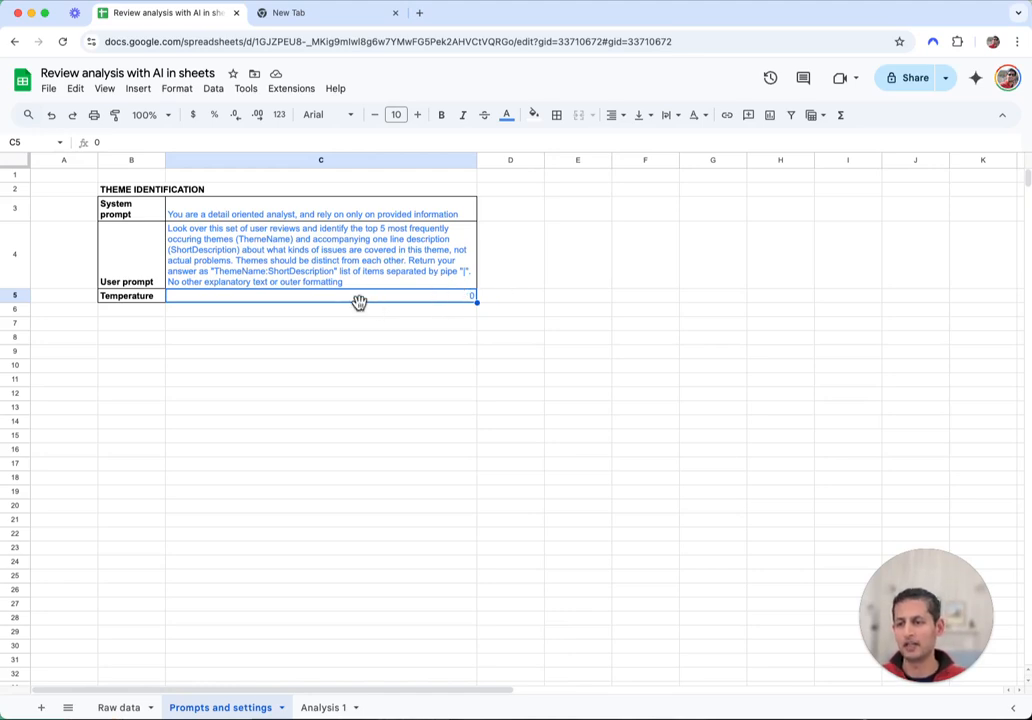
Check the user prompt, the Temperature label and its value in C5
click(326, 285)
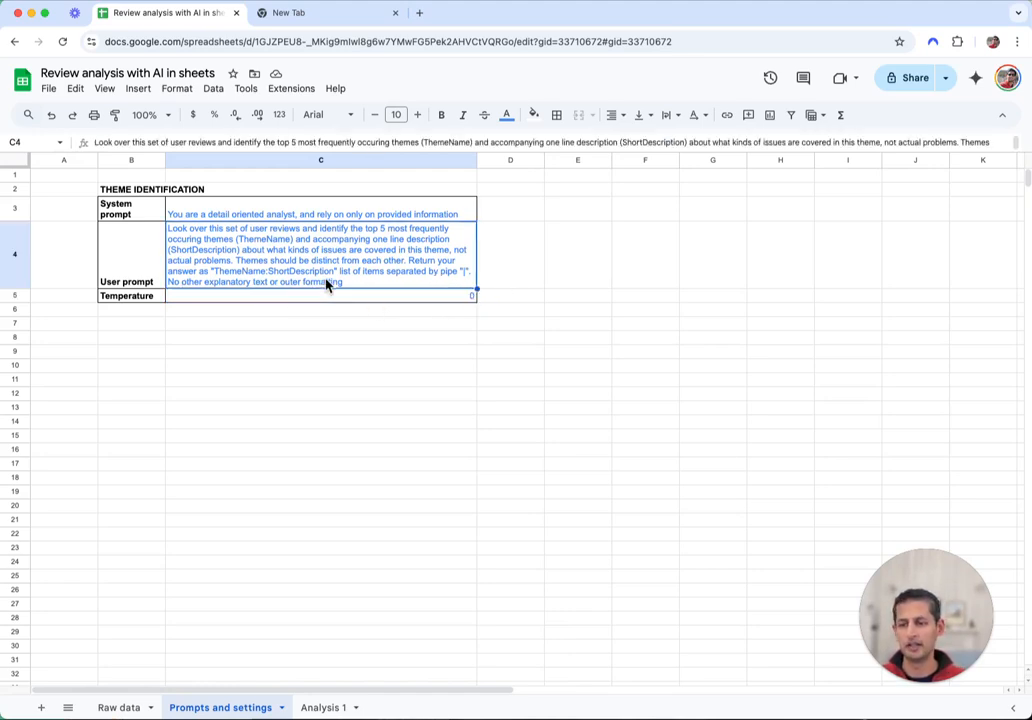
click(115, 302)
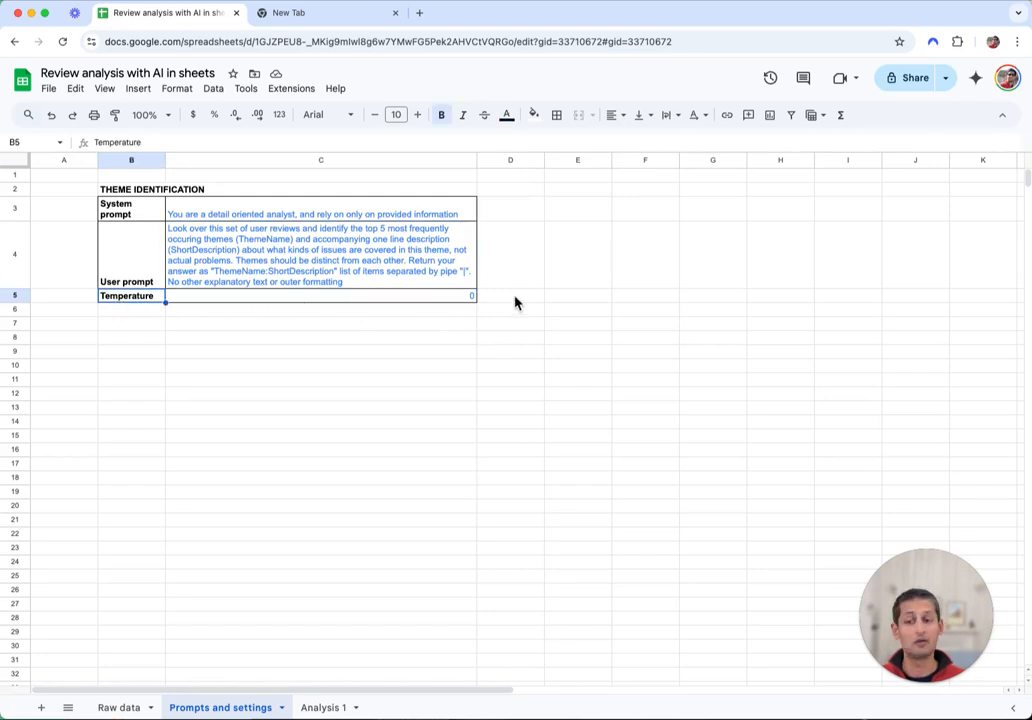
click(442, 300)
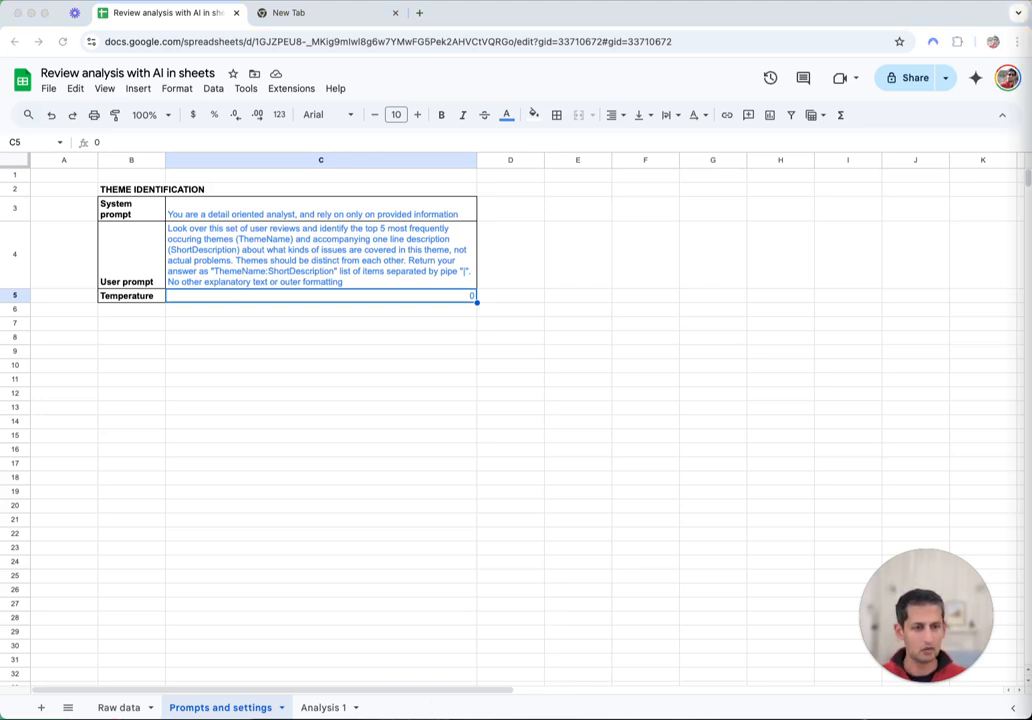
On Analysis 1, enter 'Theme identification' in B3 and enlarge column B and row 4
click(329, 709)
click(125, 205)
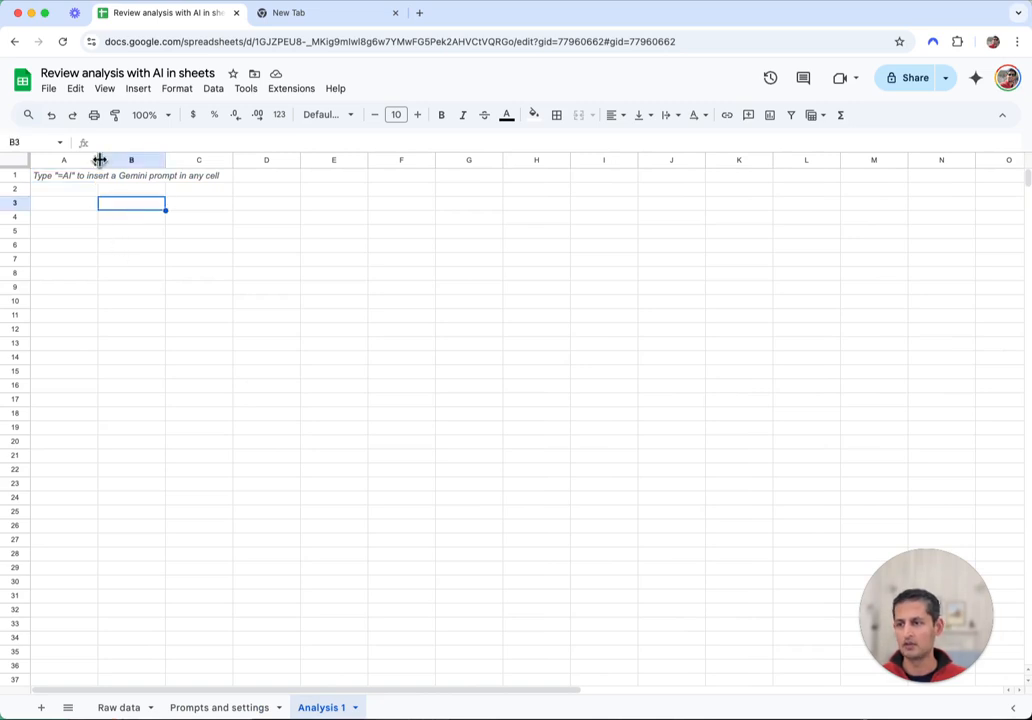
text(Theme)
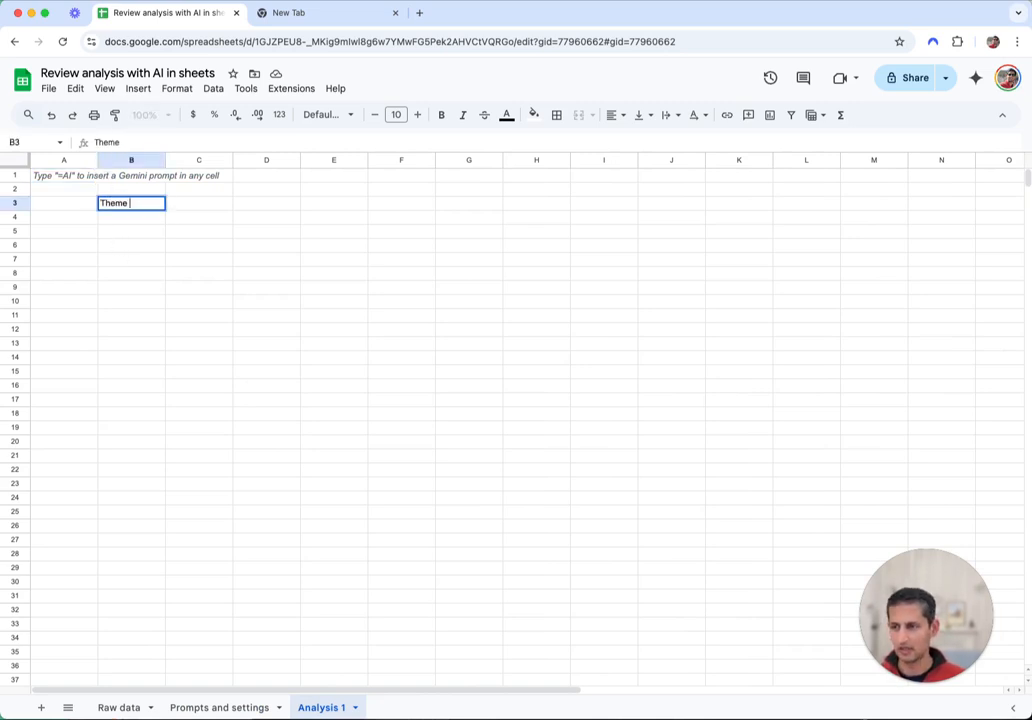
text( iden)
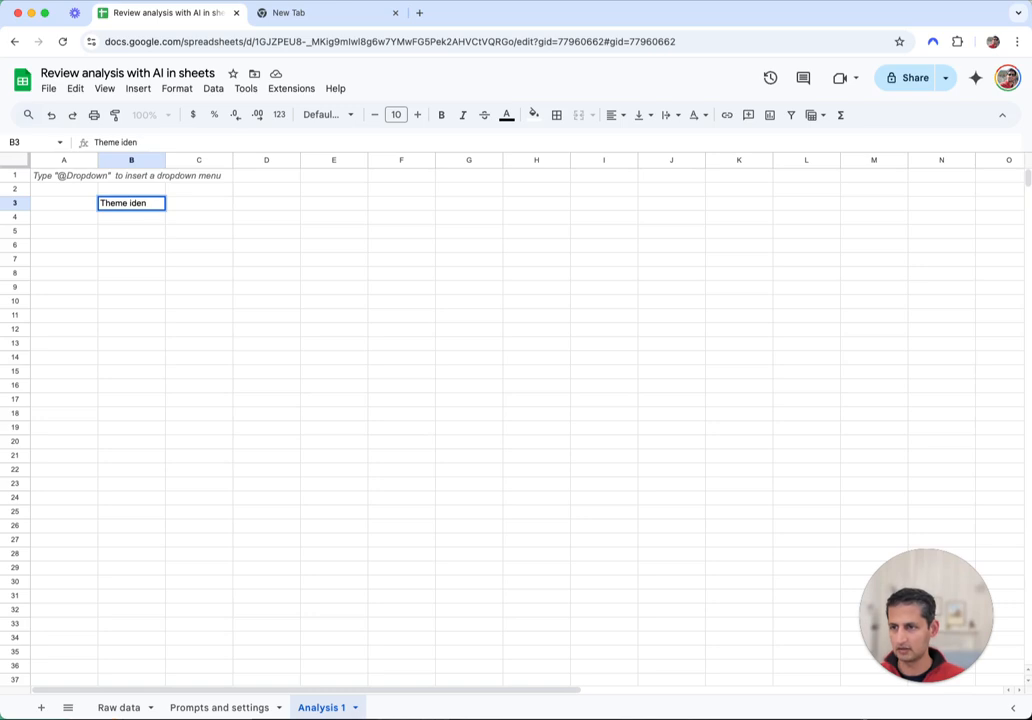
text(tifi)
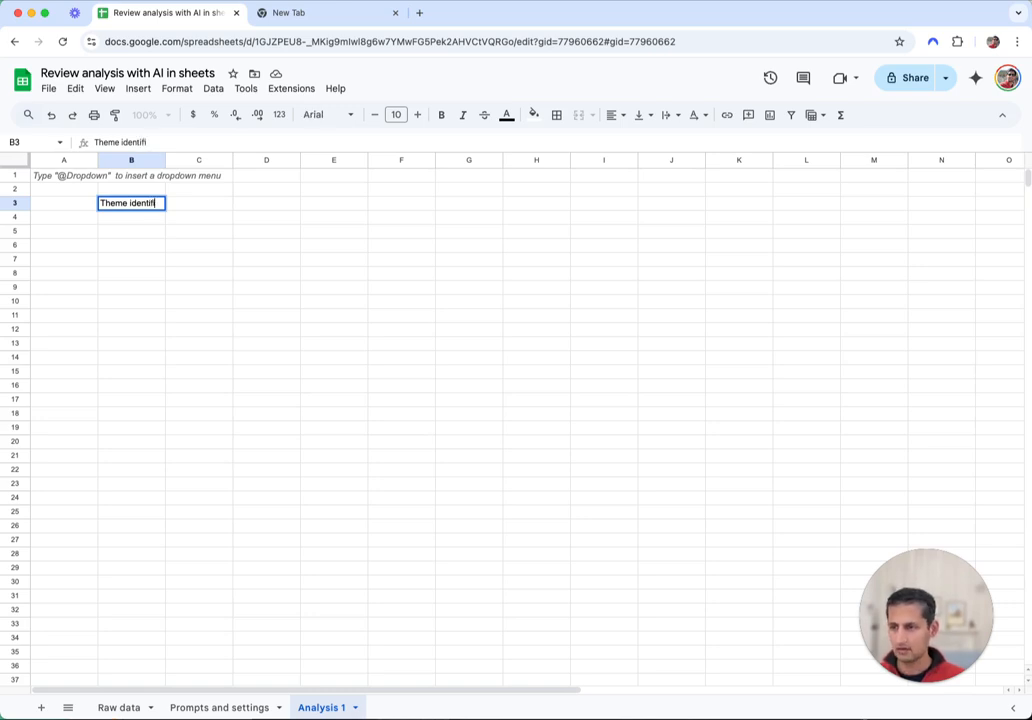
text(cation)
key(Return)
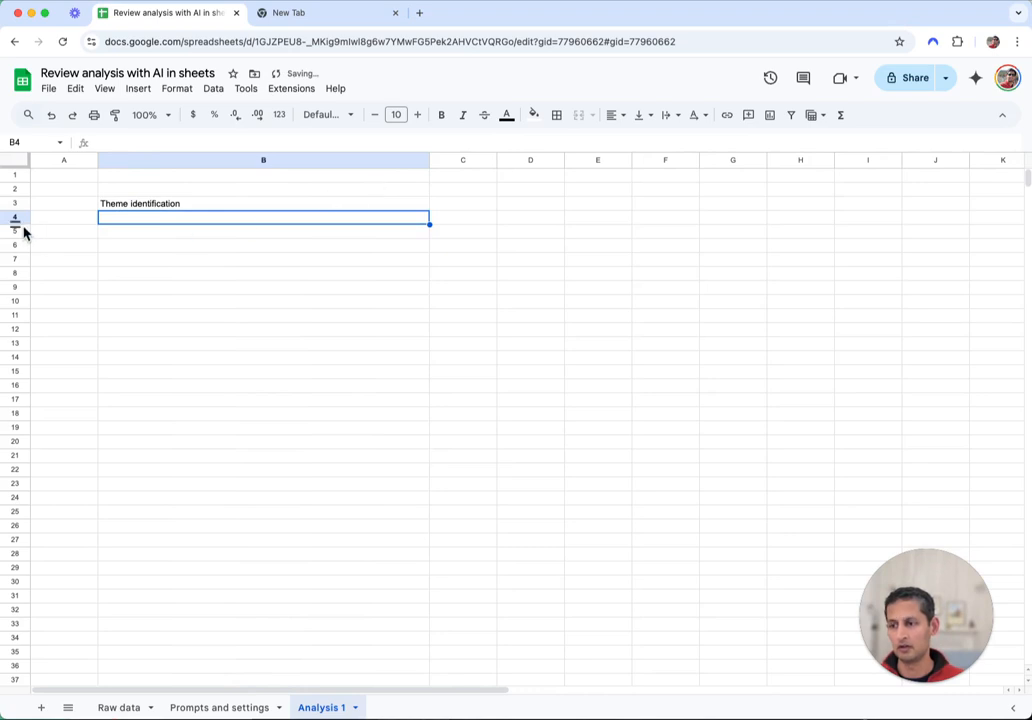
drag(18, 224, 18, 326)
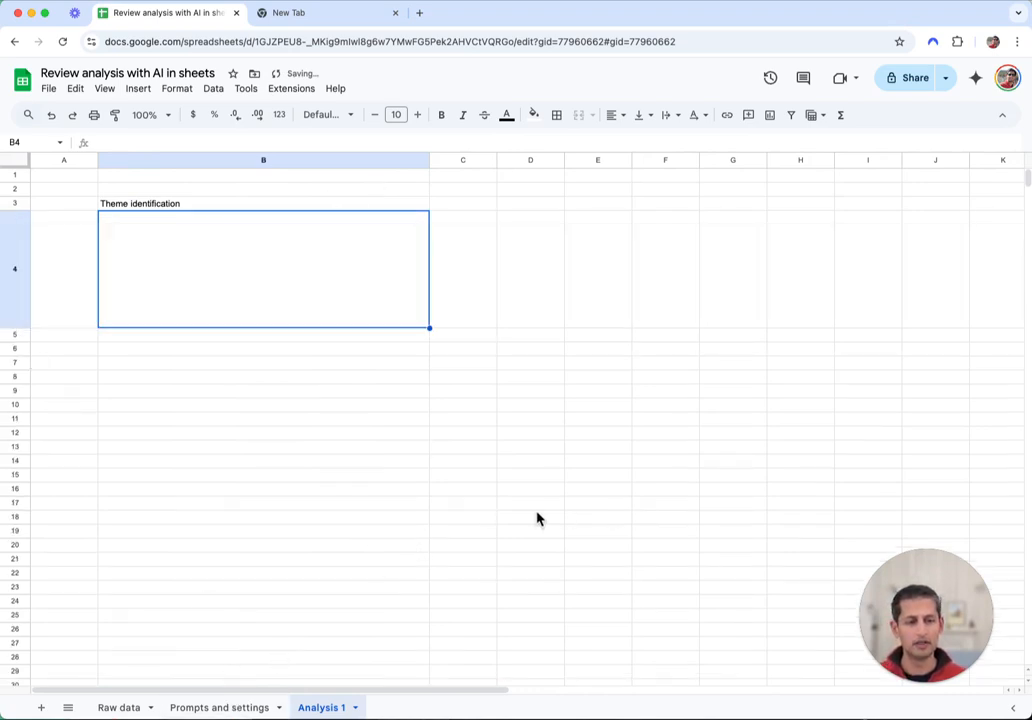
Fill cell B4 on Analysis 1 with light green
click(214, 708)
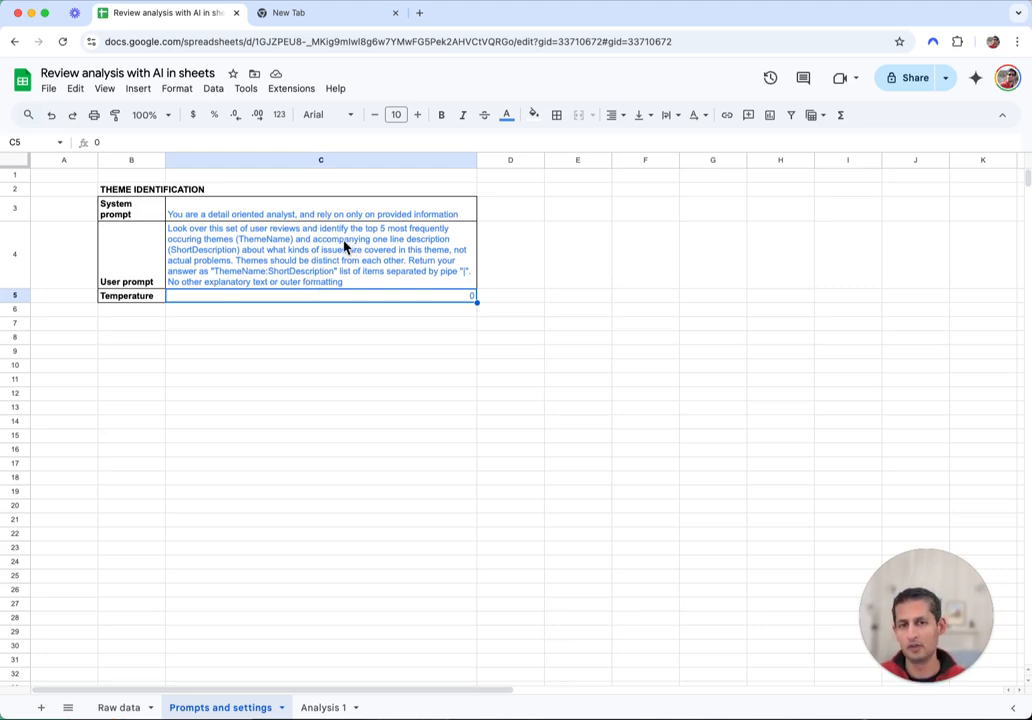
click(318, 708)
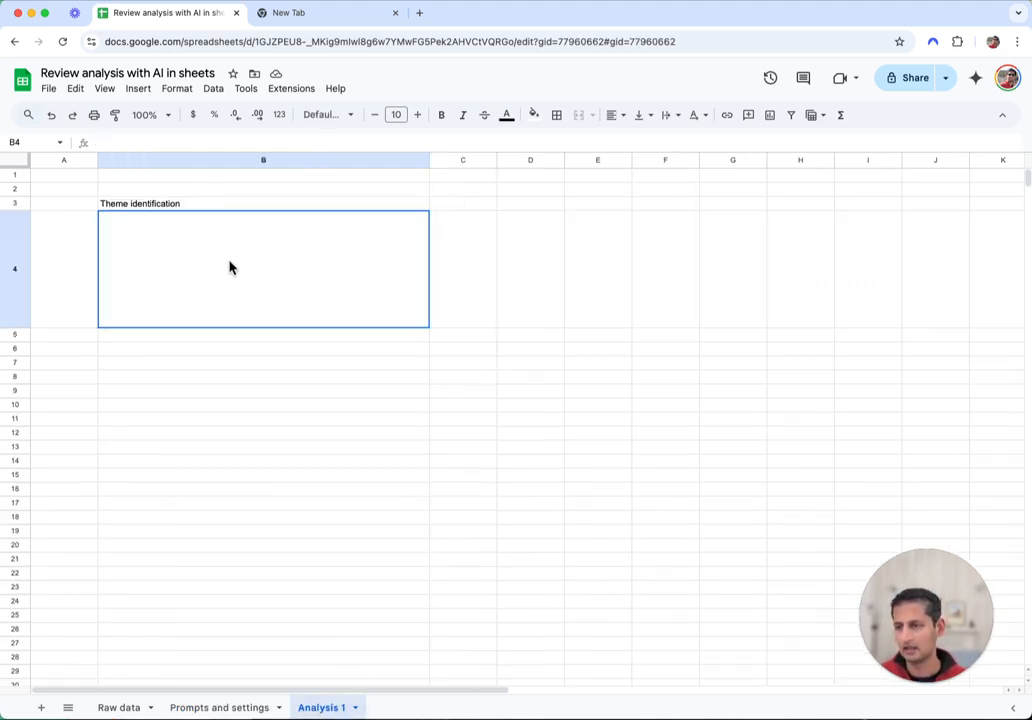
click(536, 116)
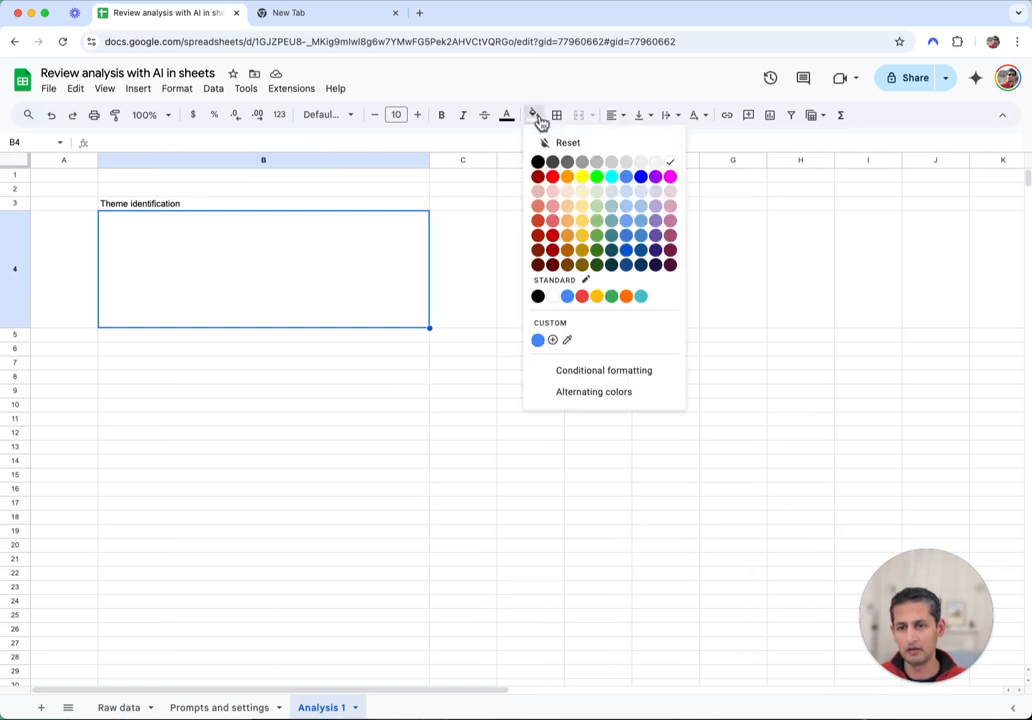
click(597, 192)
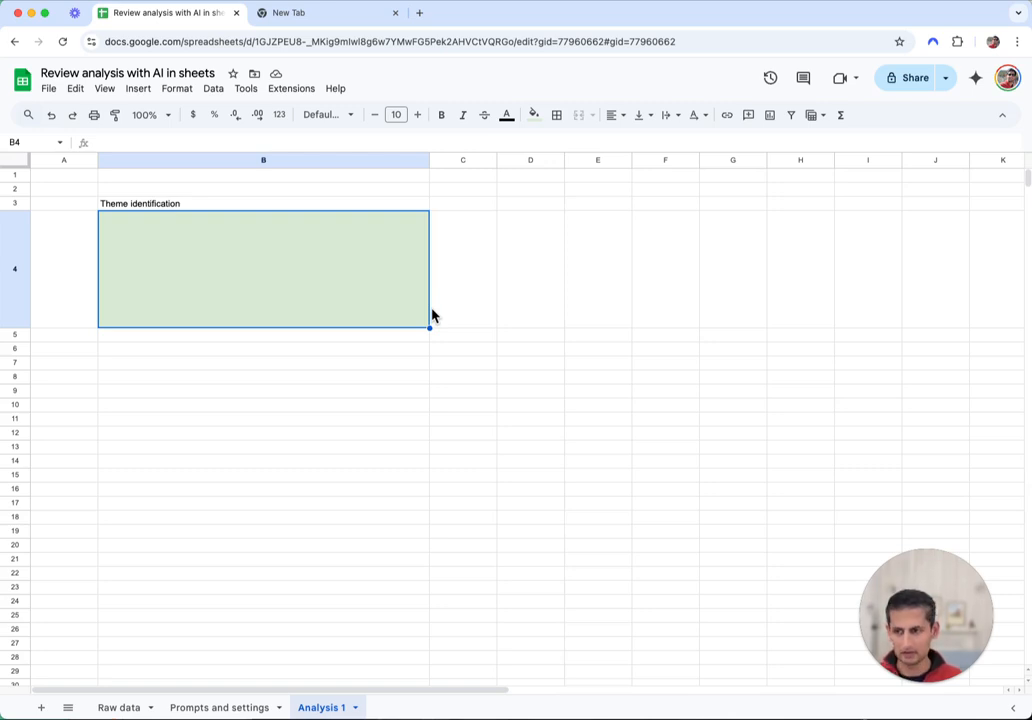
click(534, 281)
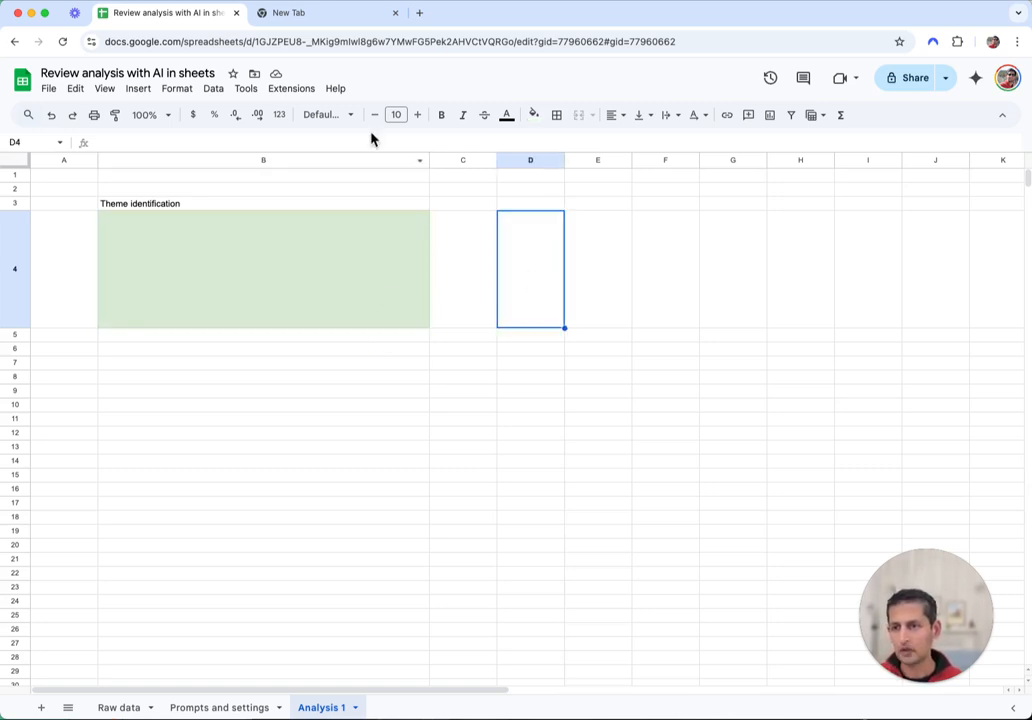
click(280, 89)
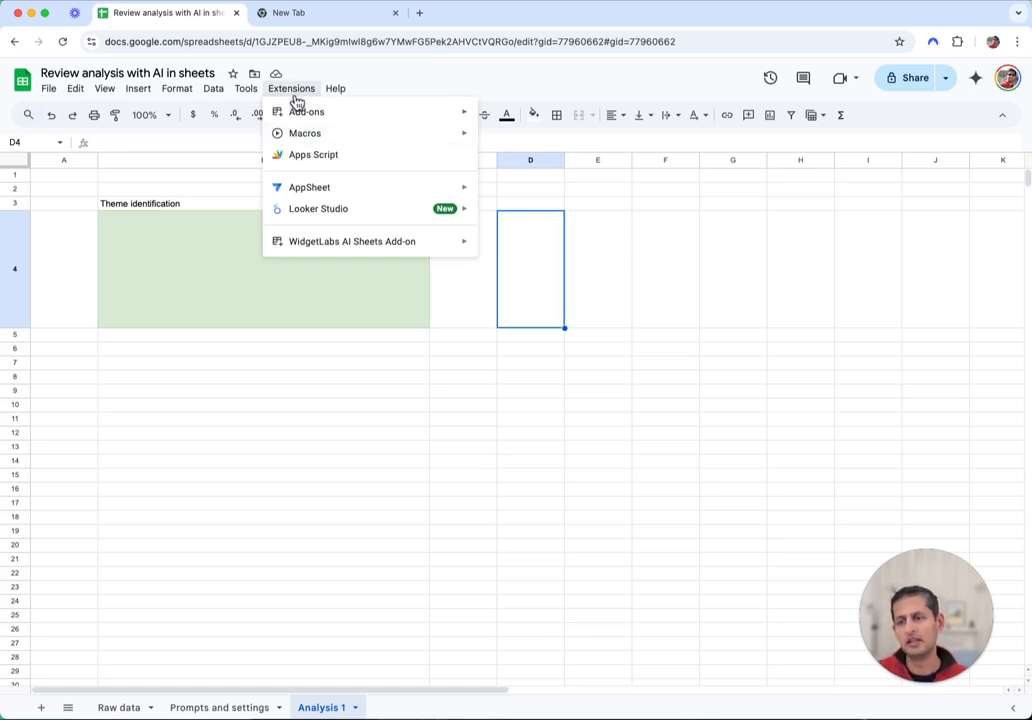
mouse_move(341, 248)
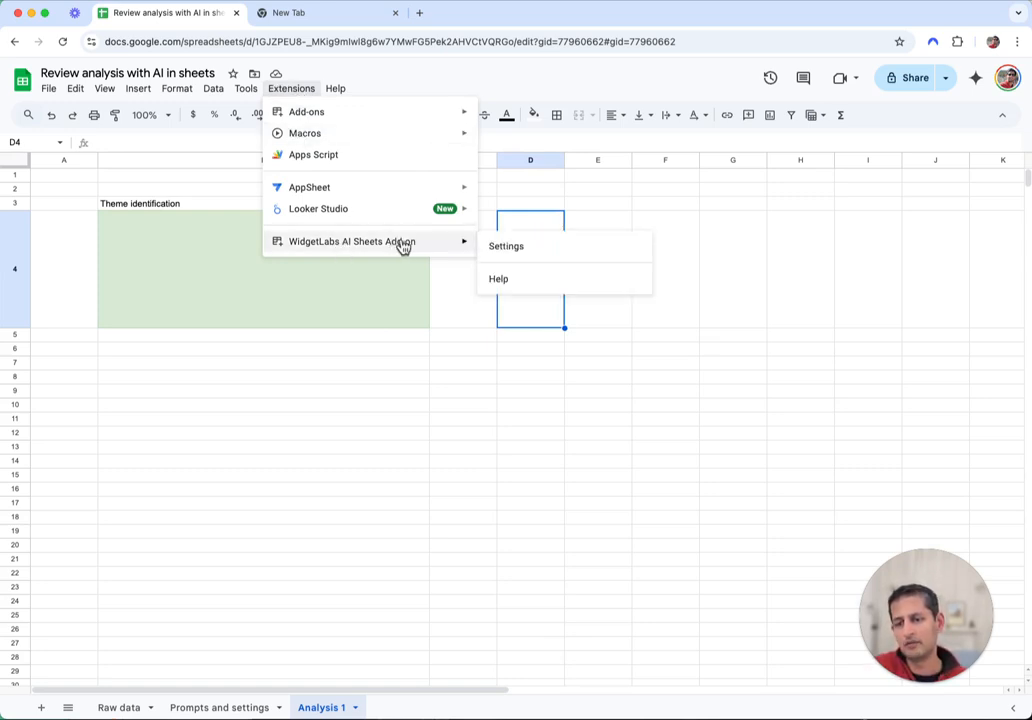
click(532, 257)
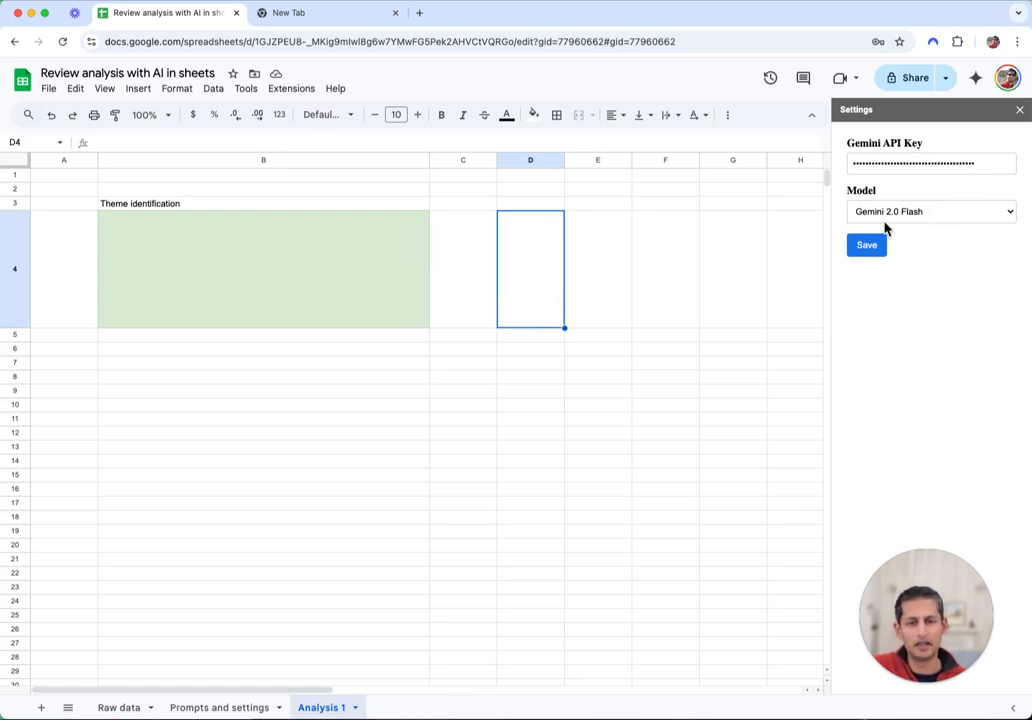
click(1019, 111)
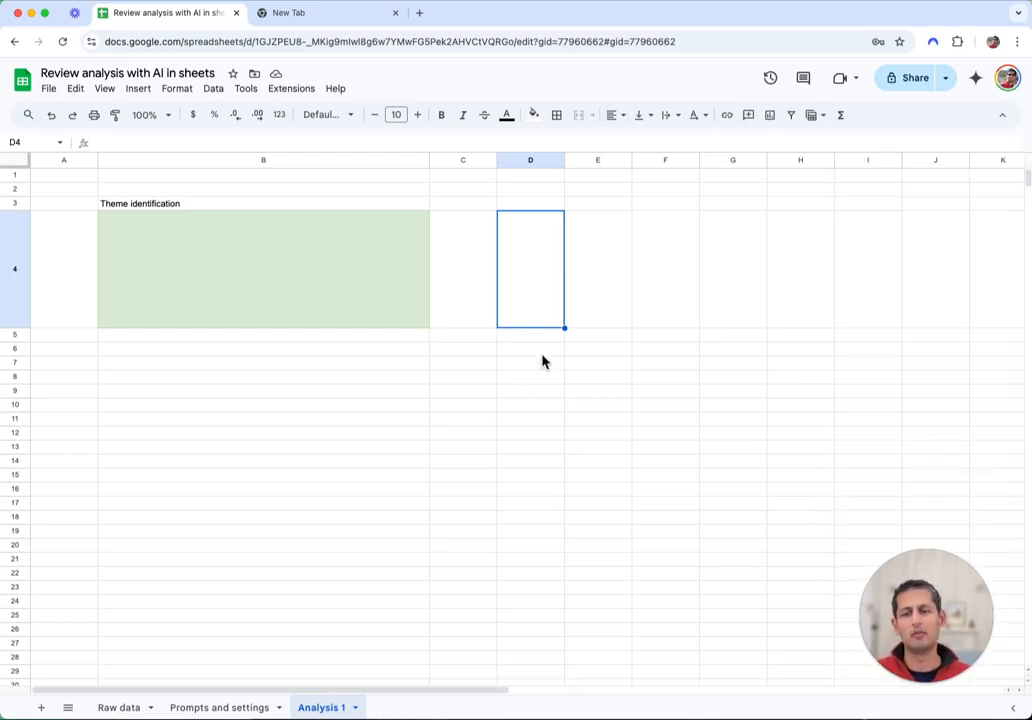
Start an =llm( formula in B4 with absolute references to the system prompt C3 and user prompt C4
click(158, 292)
text(=)
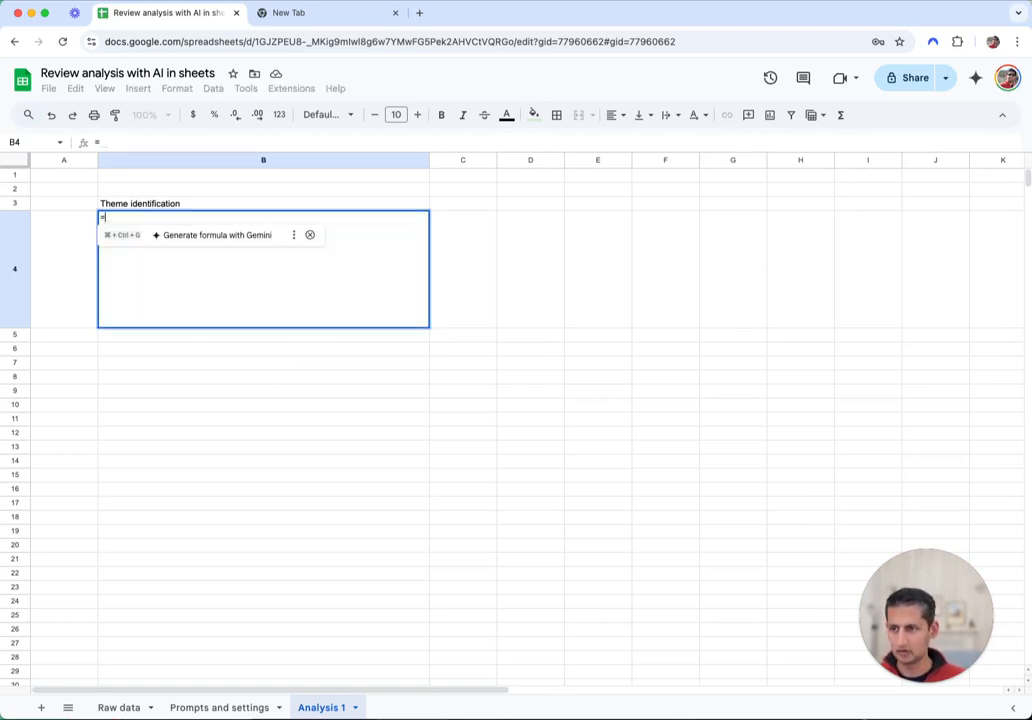
text(llm)
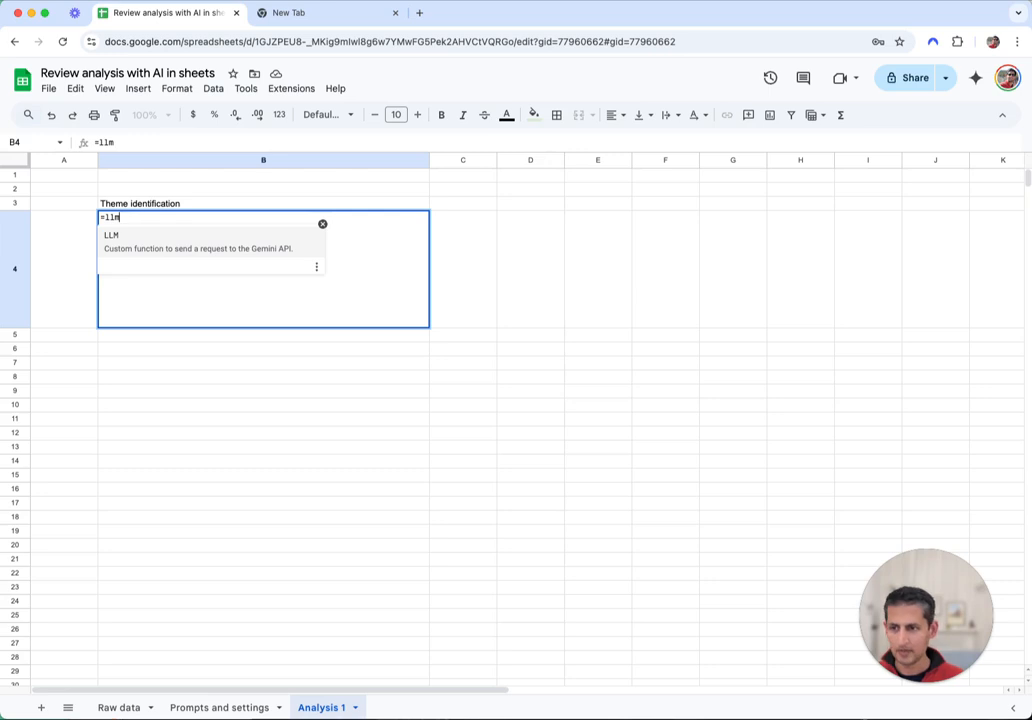
text(()
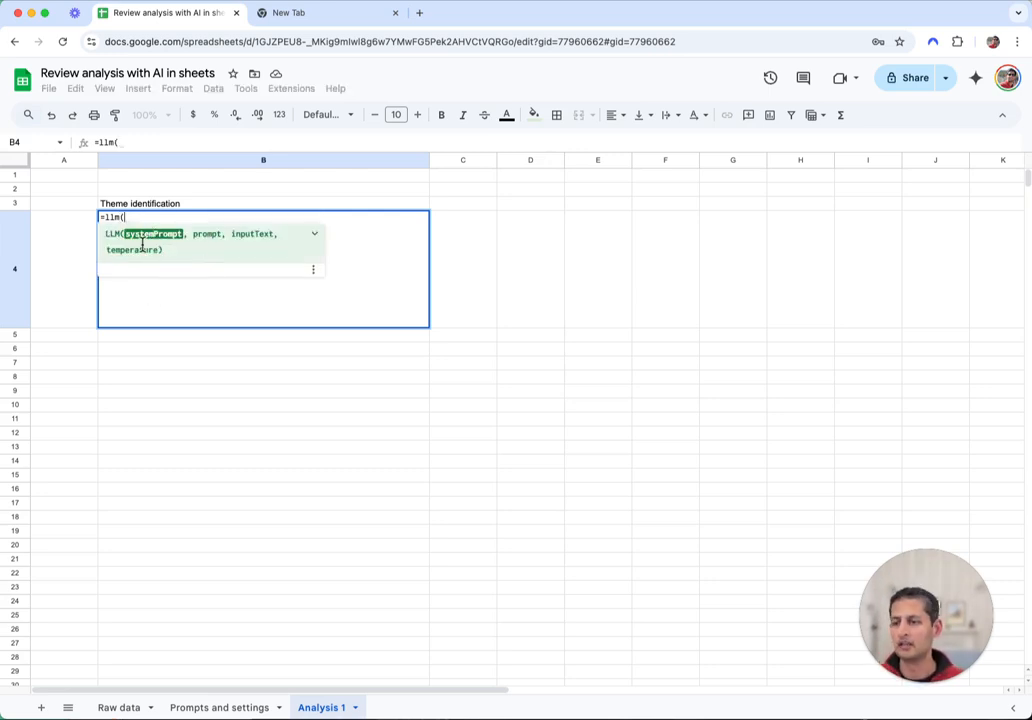
click(213, 709)
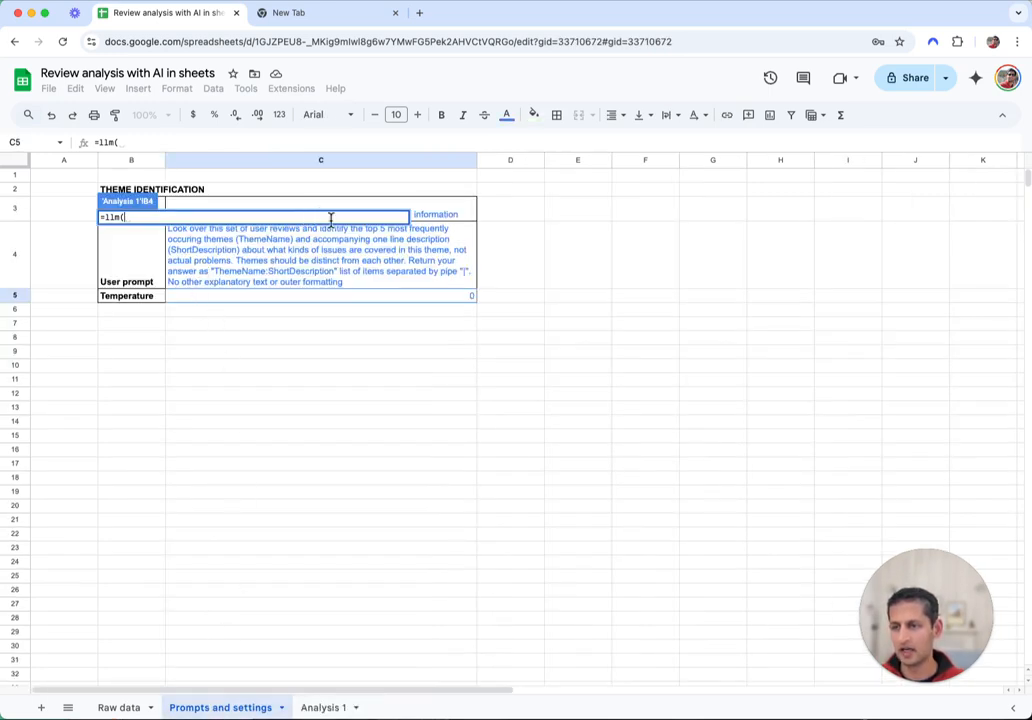
click(436, 212)
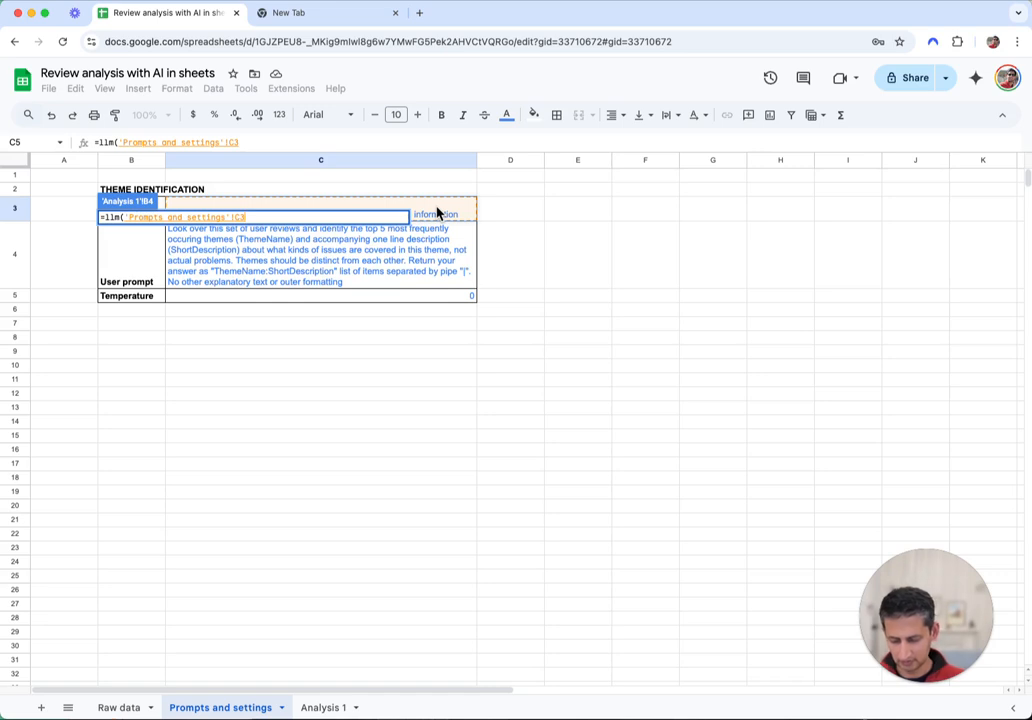
key(F4)
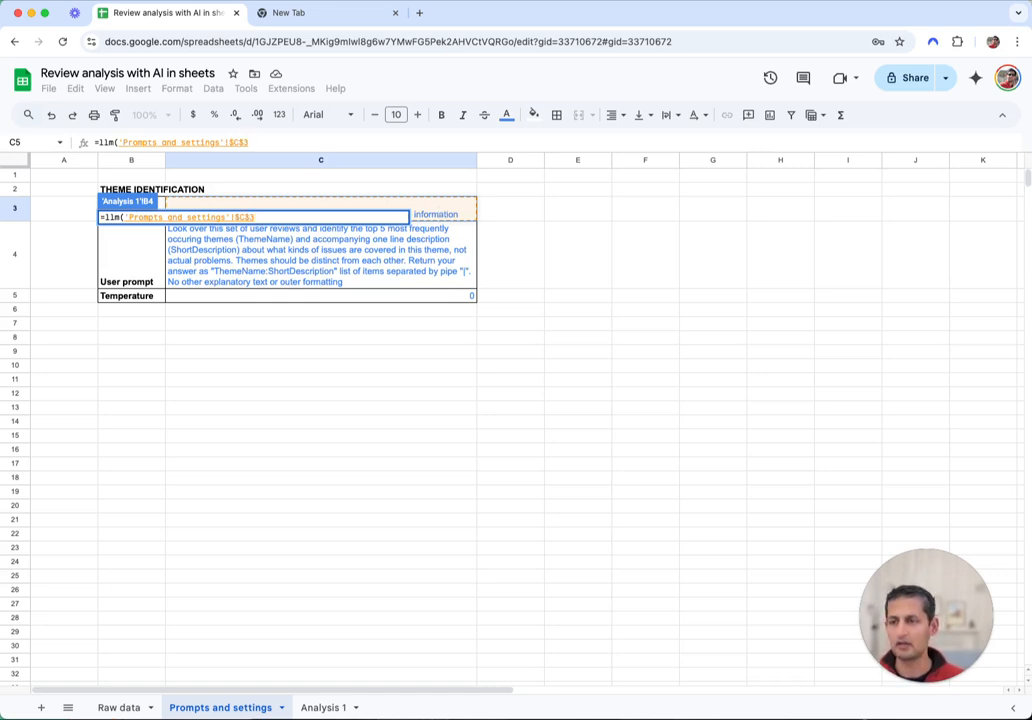
text(,)
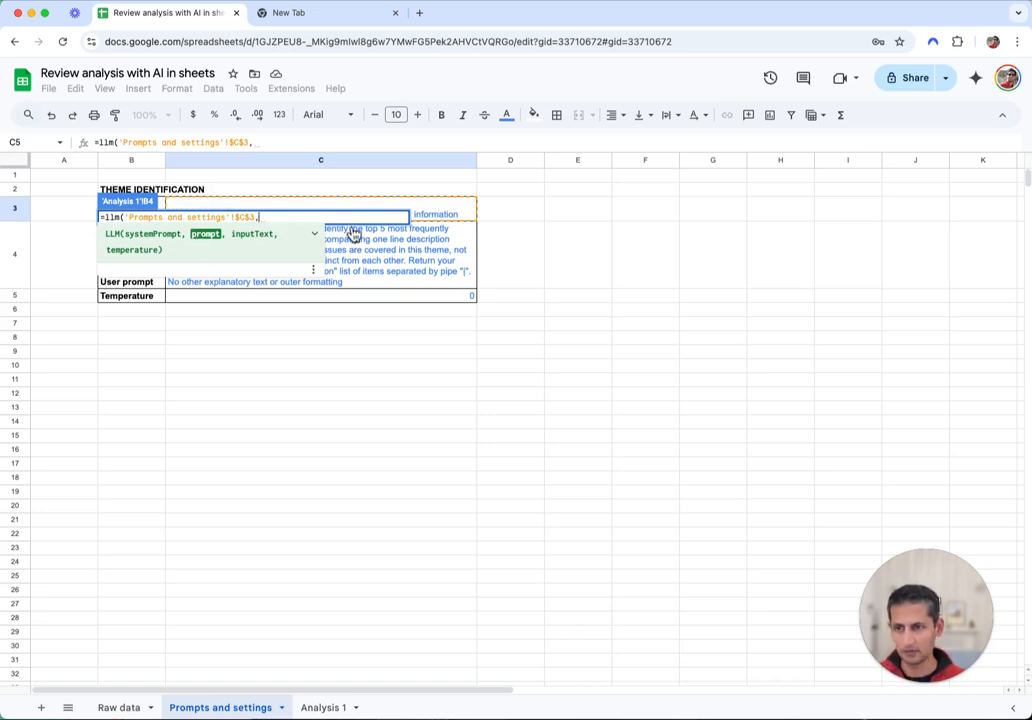
click(420, 258)
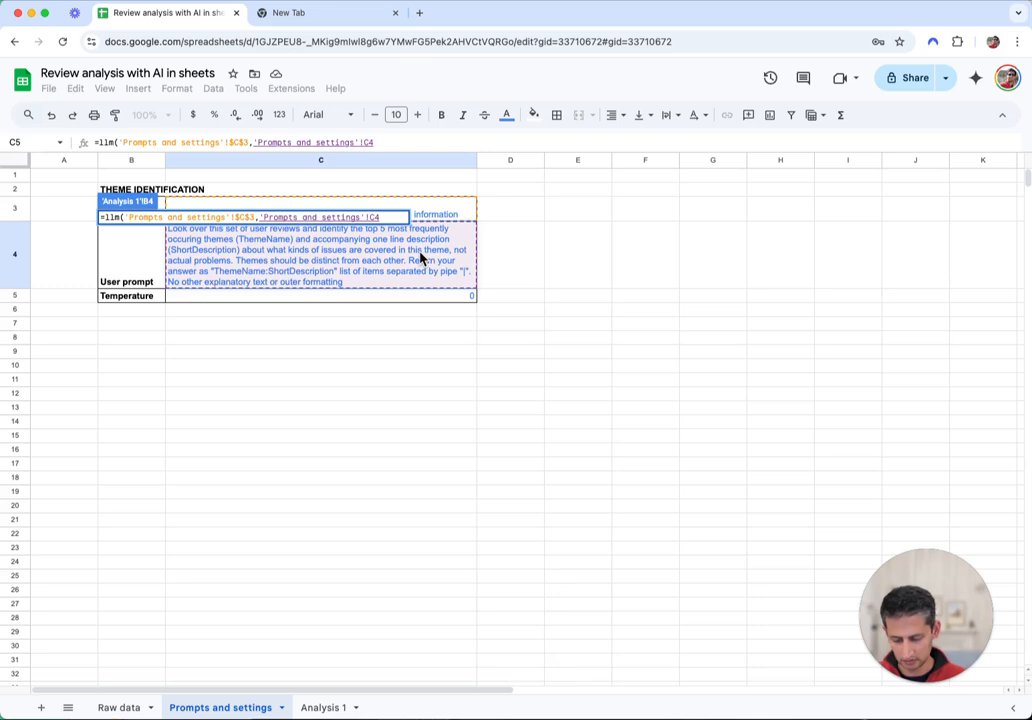
key(F4)
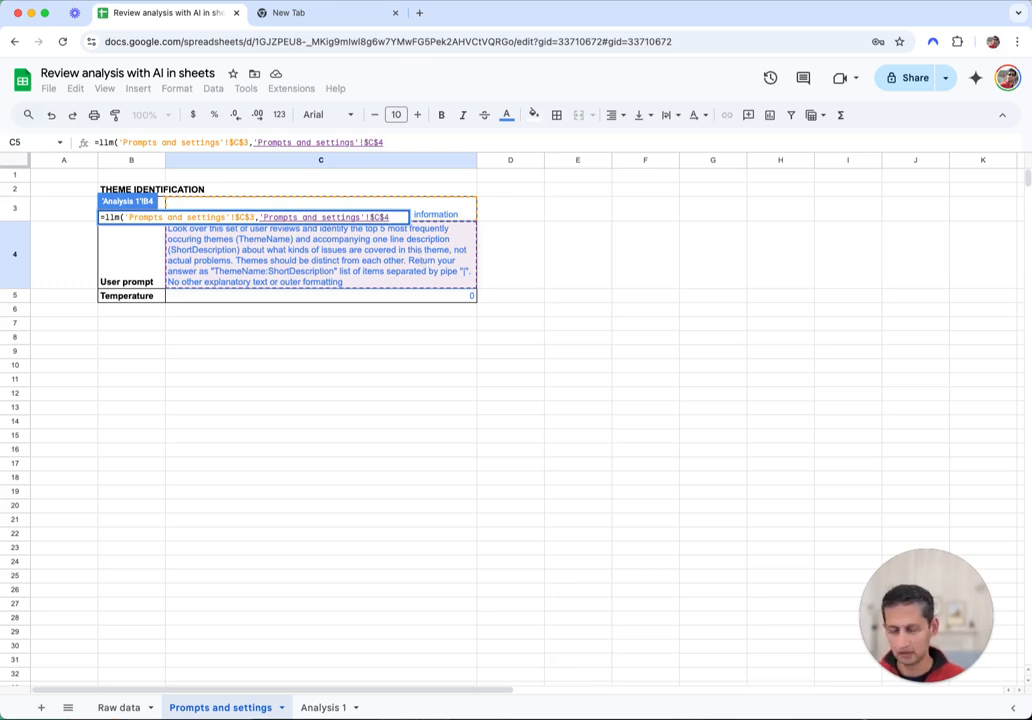
text(,)
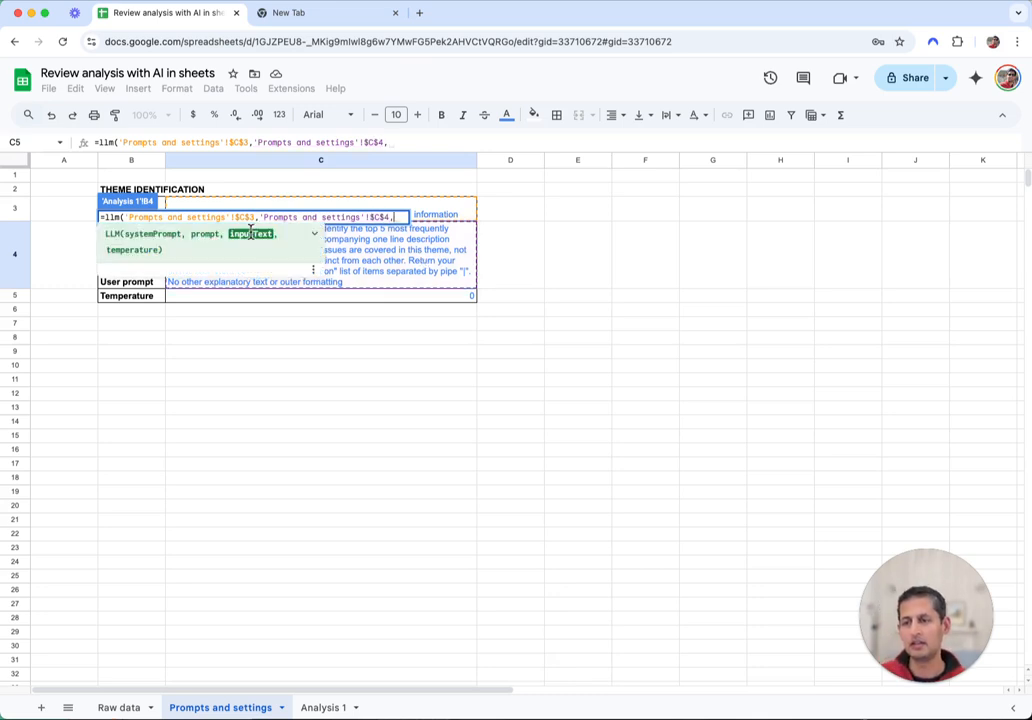
Add 'Raw data'!B1:D40 and the temperature in 'Prompts and settings'!C5, then close the formula
click(121, 711)
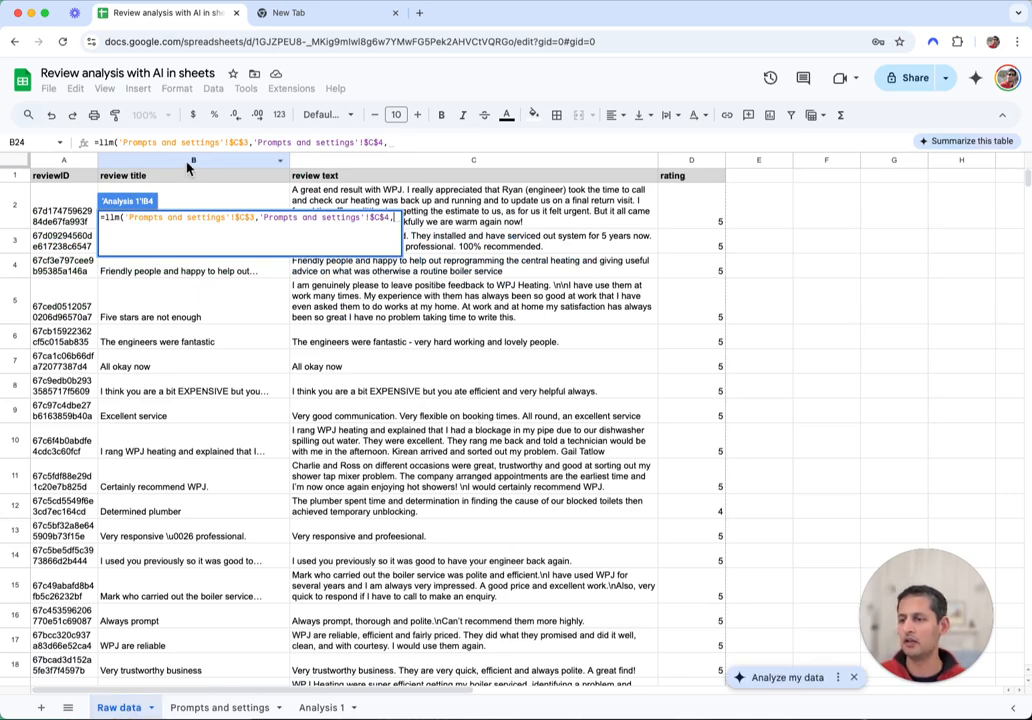
drag(153, 181, 703, 183)
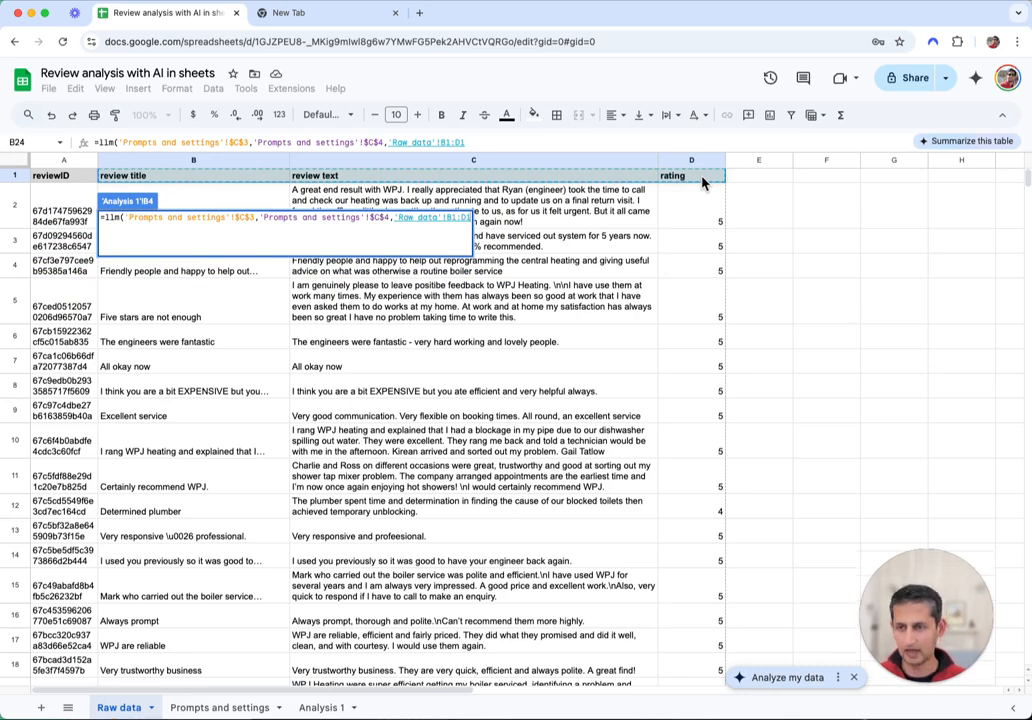
key(ctrl+shift+Down)
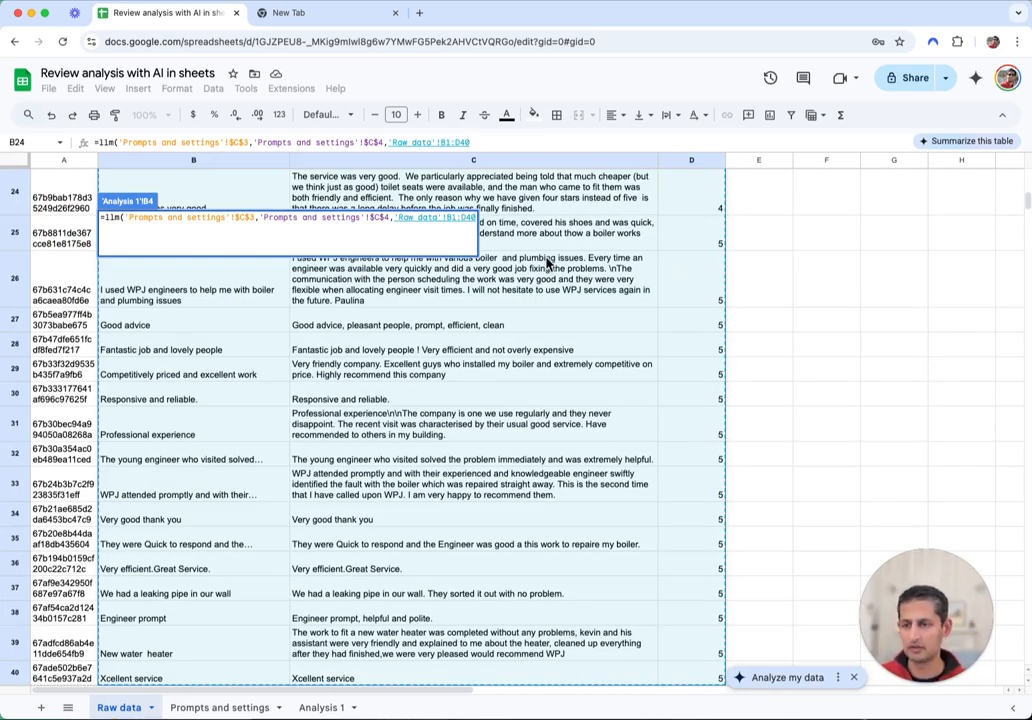
text(,)
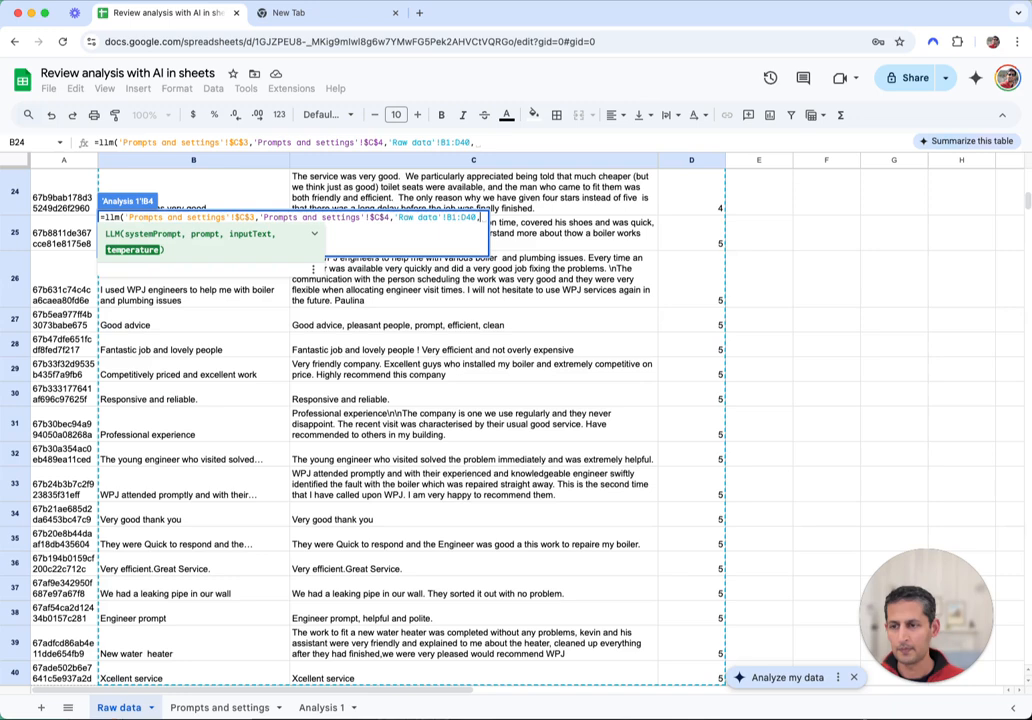
click(218, 709)
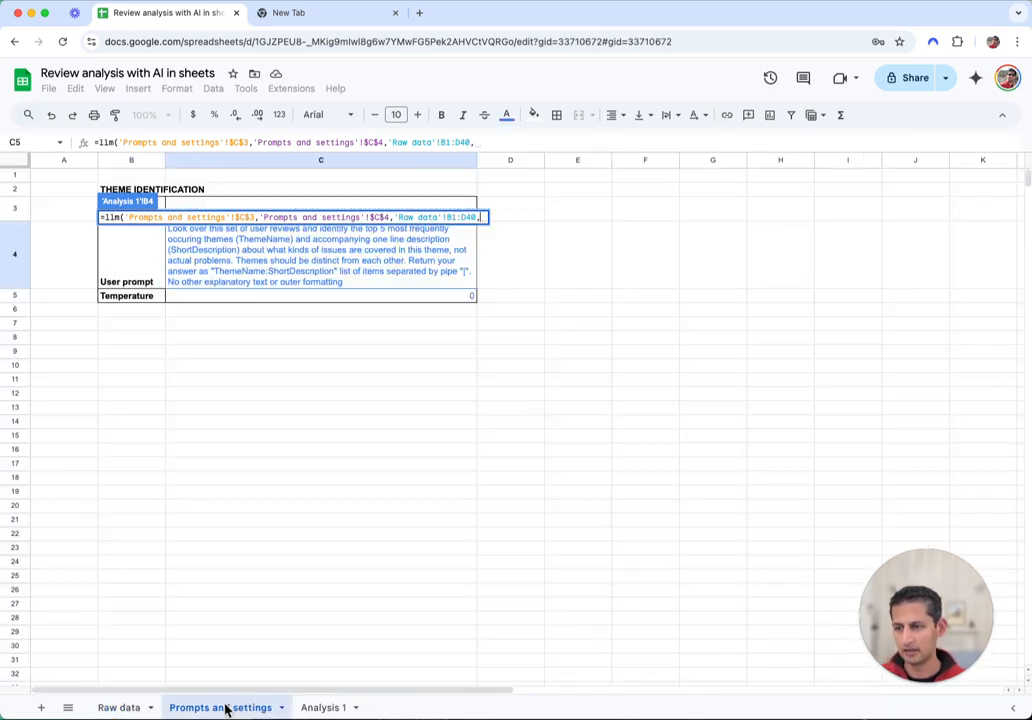
click(435, 299)
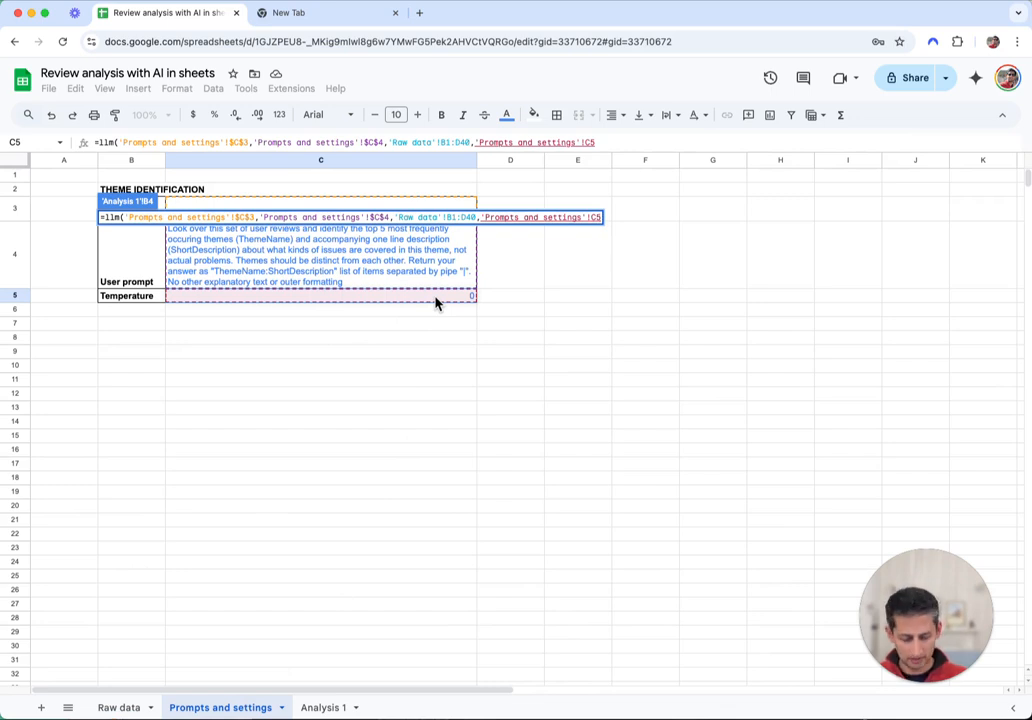
text())
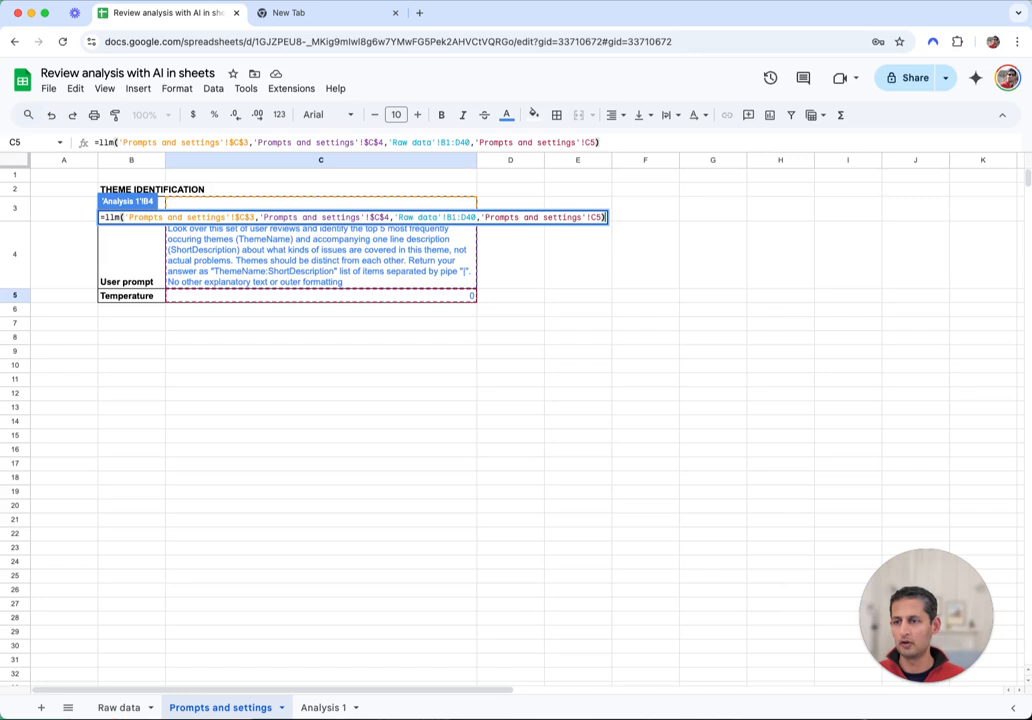
key(Return)
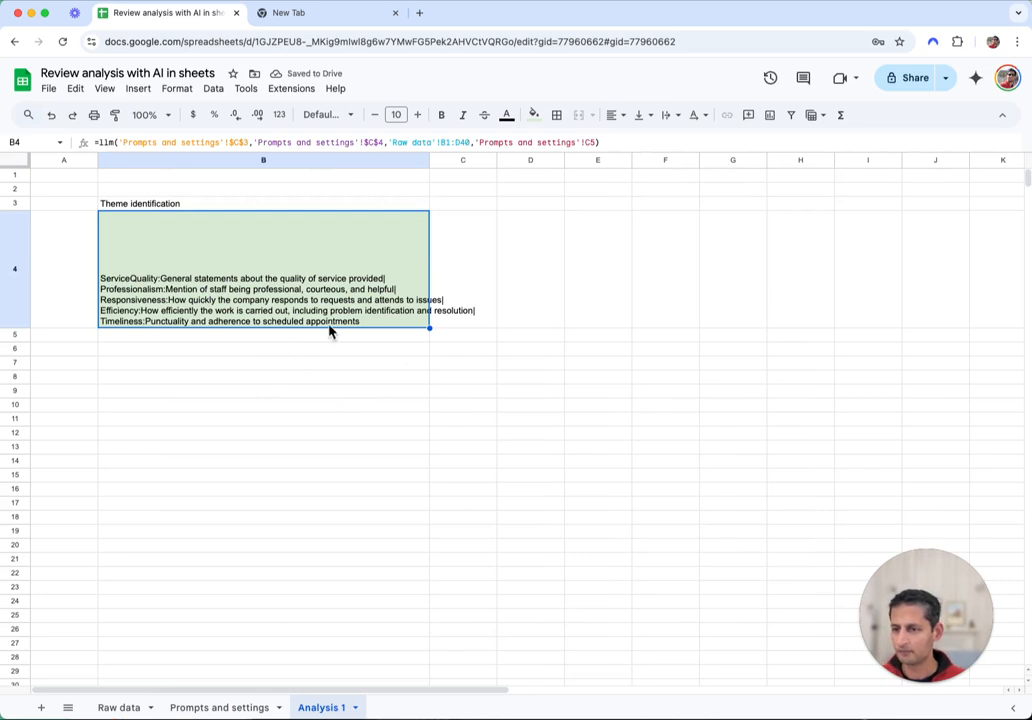
Wrap the five-theme text in B4 and make row 5 much taller
click(669, 115)
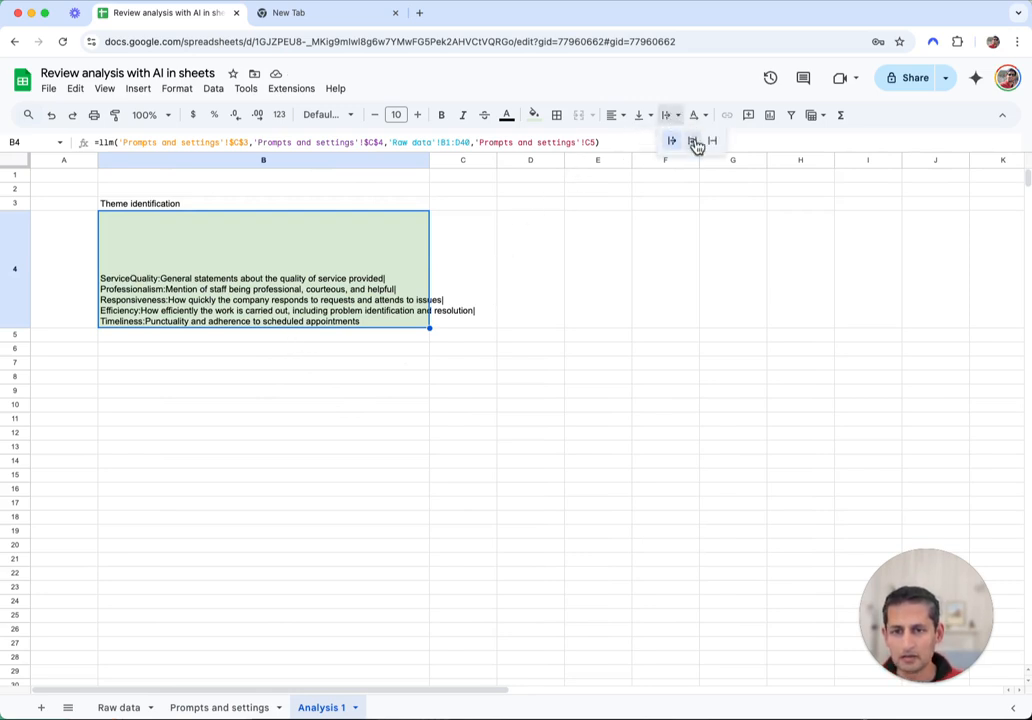
click(697, 146)
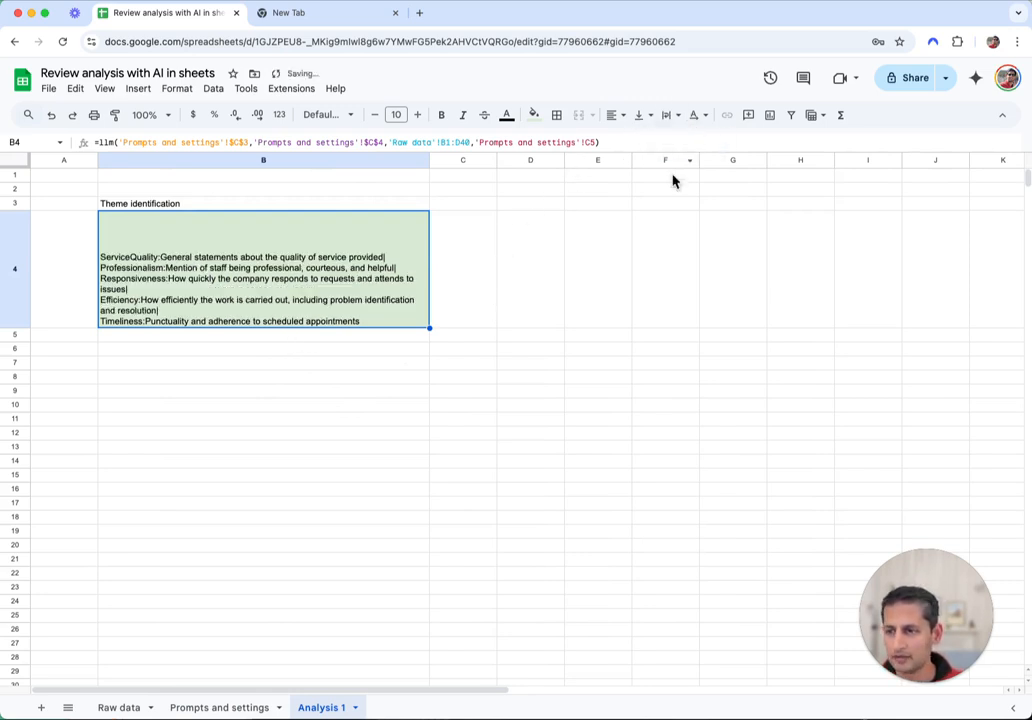
click(258, 449)
click(221, 293)
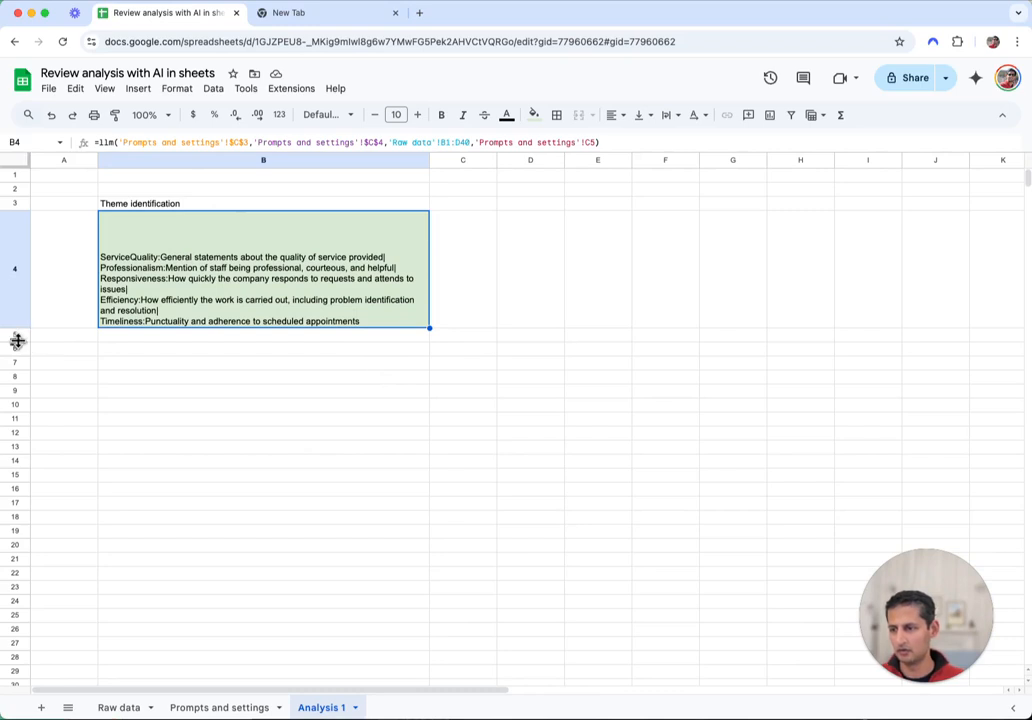
drag(17, 341, 18, 421)
Label cell B5 'Test splits -->'
click(203, 369)
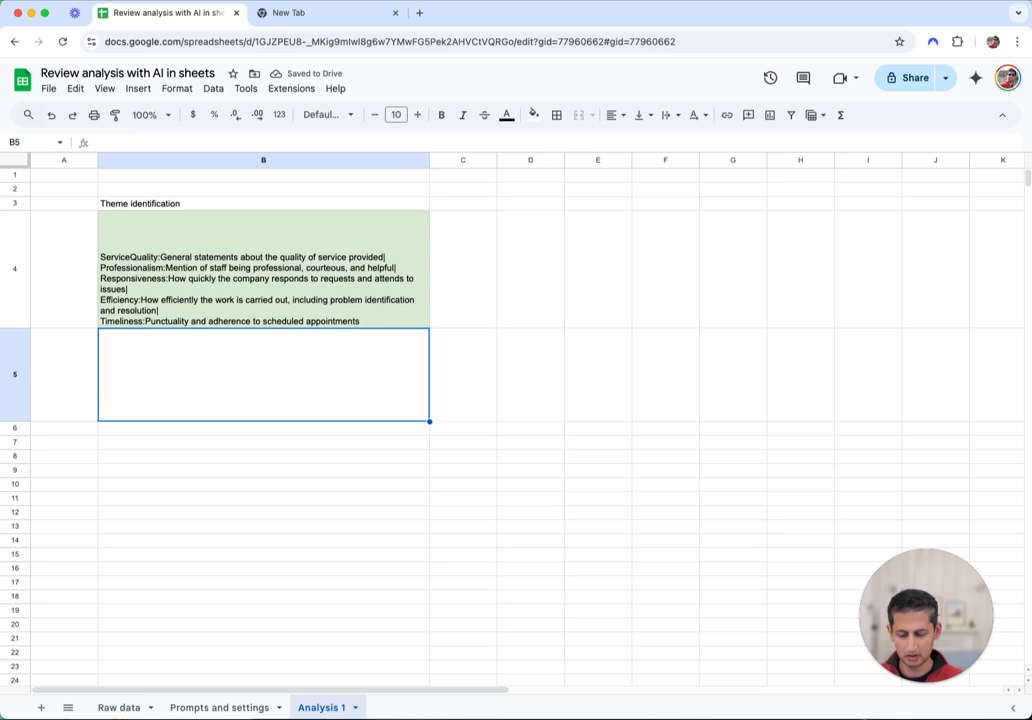
text(Test)
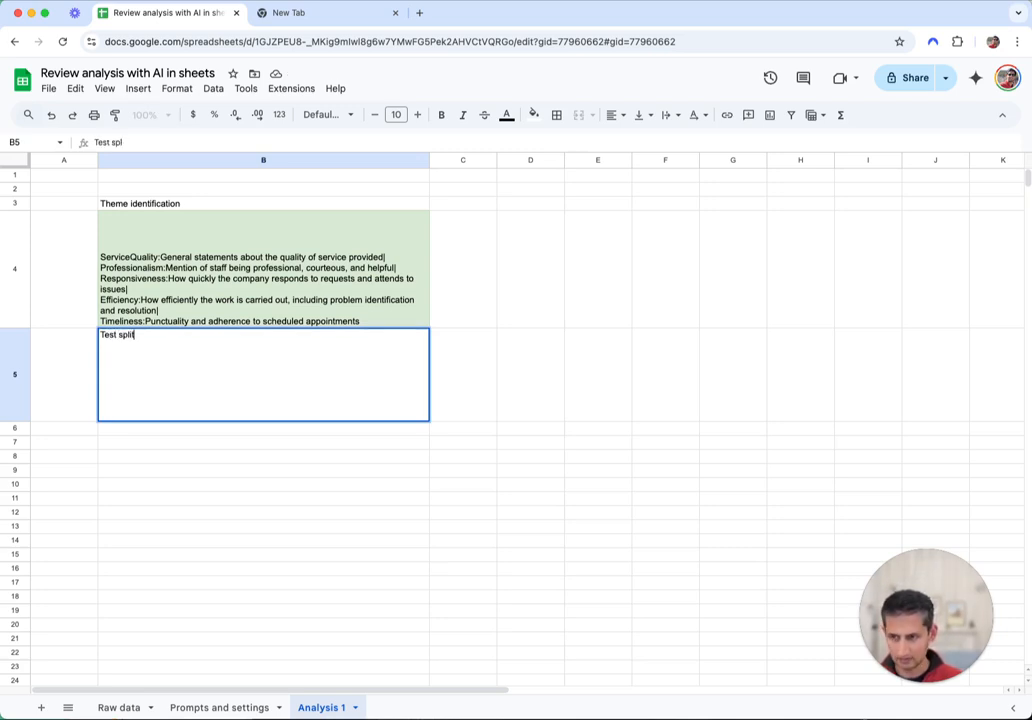
text(splits -)
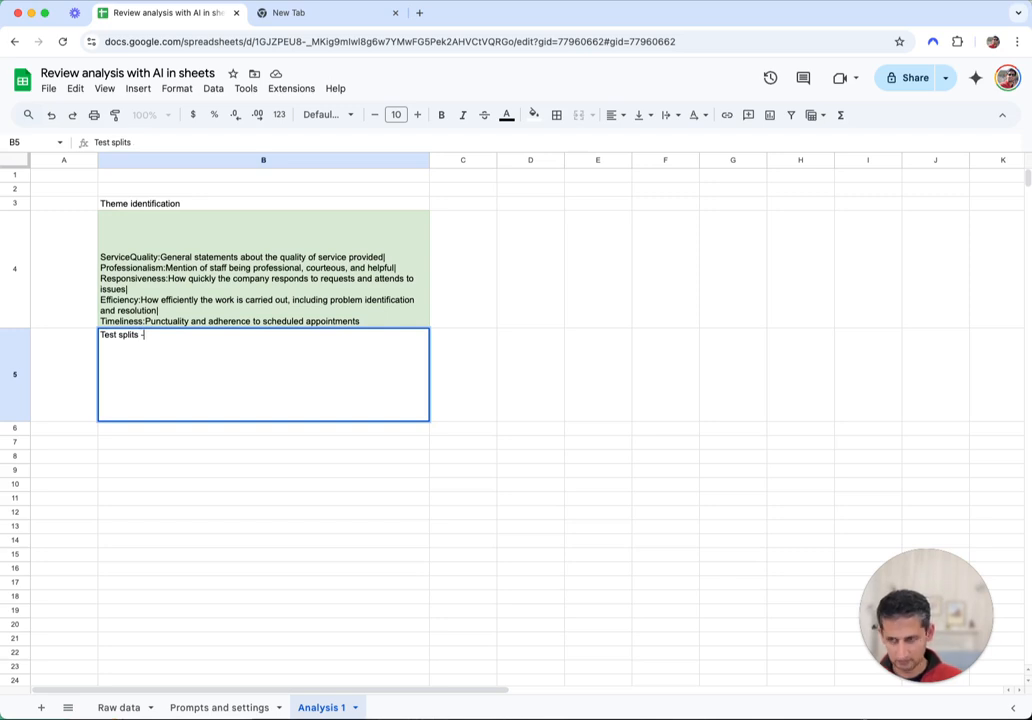
text(-)
text(>)
key(Return)
Enter =SPLIT(B4,"|") in C5 to spread the themes across row 5
click(463, 374)
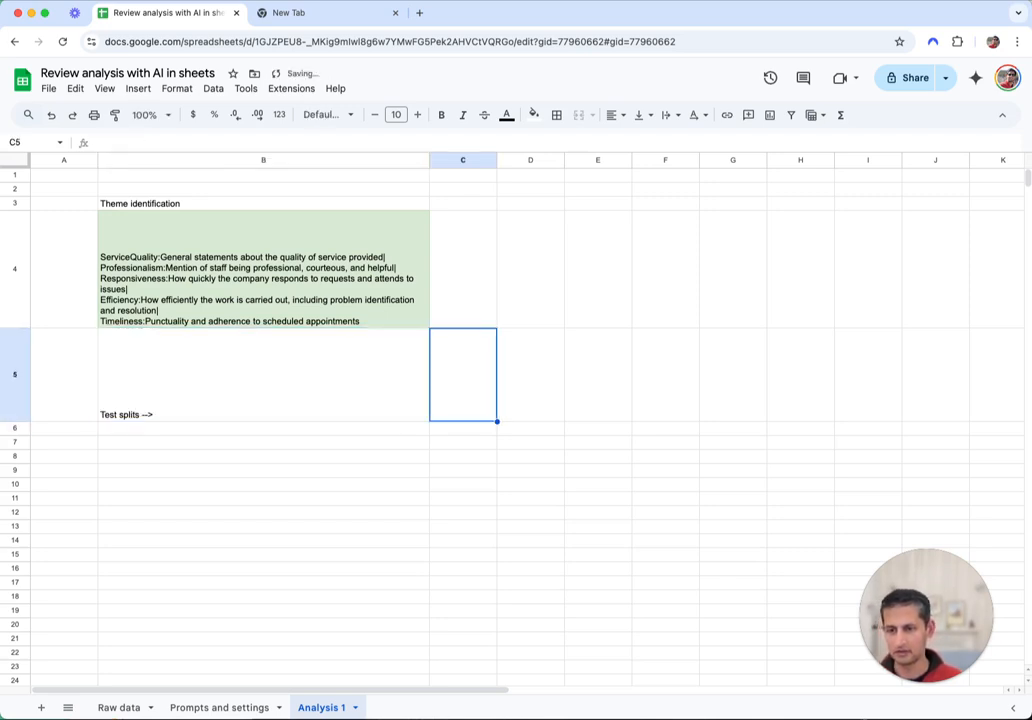
text(=split)
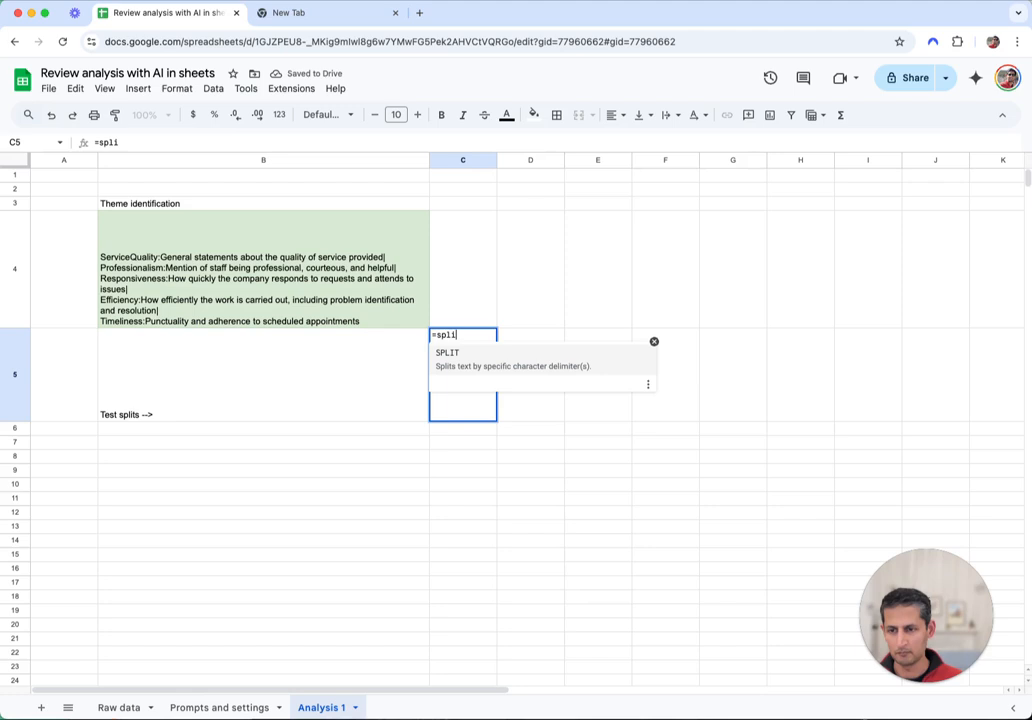
key(Tab)
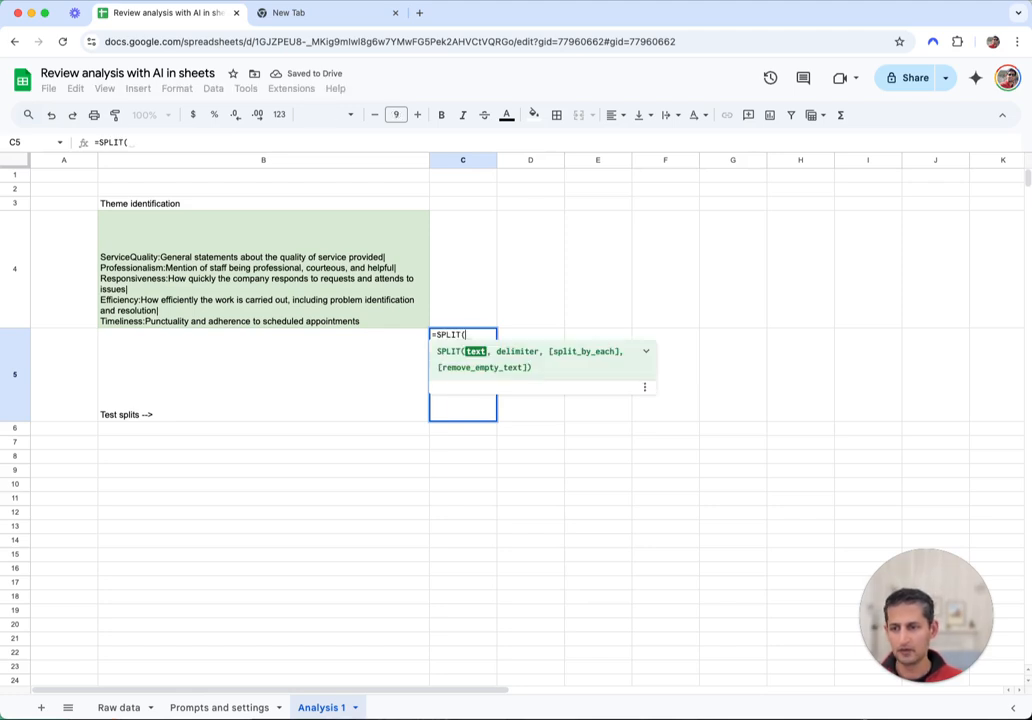
click(263, 268)
text(,)
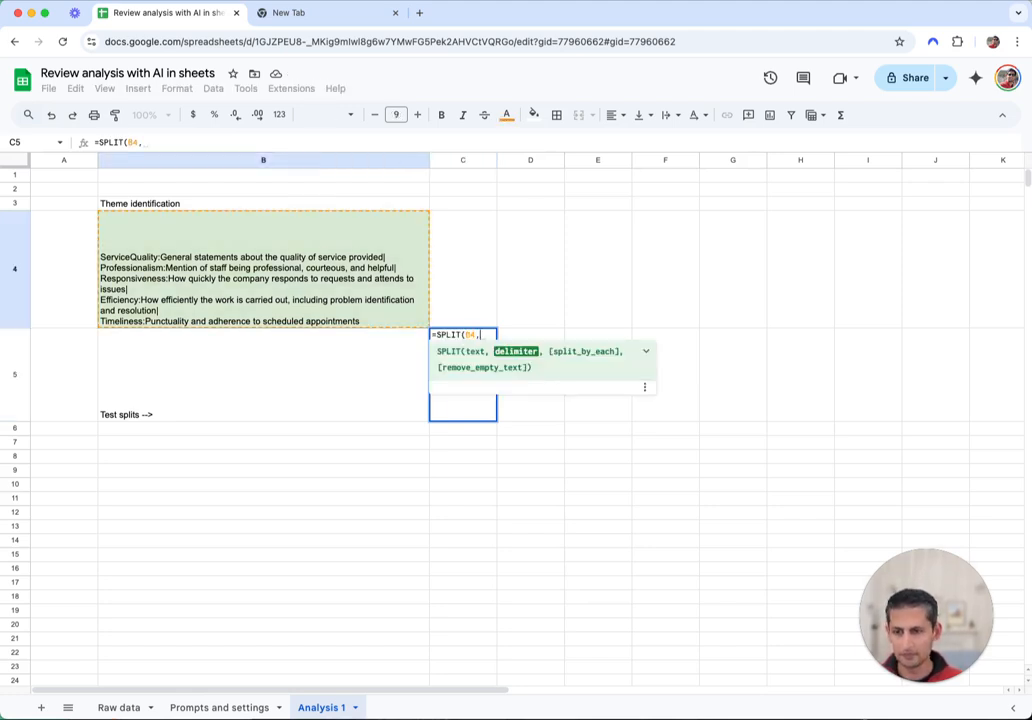
text("|")
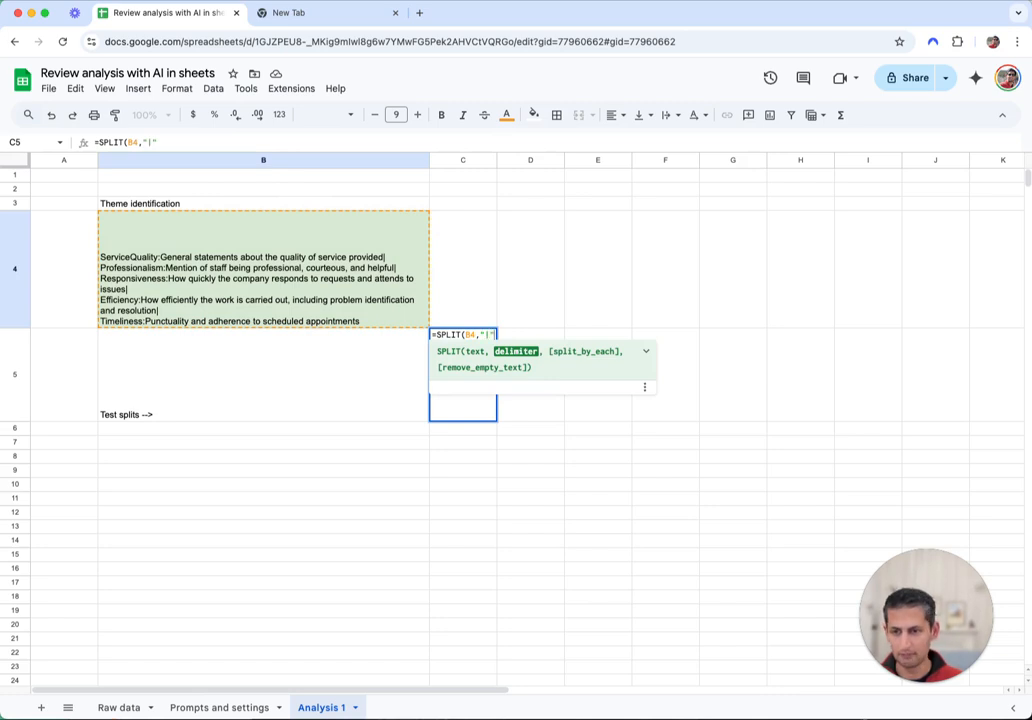
text(|"))
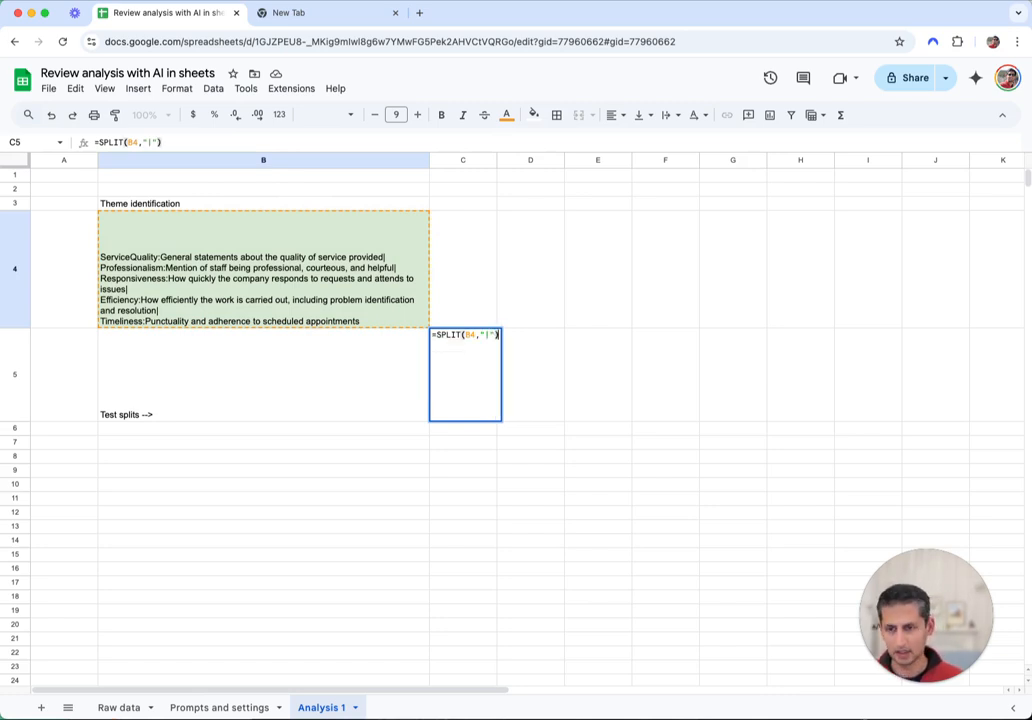
key(Return)
key(Up)
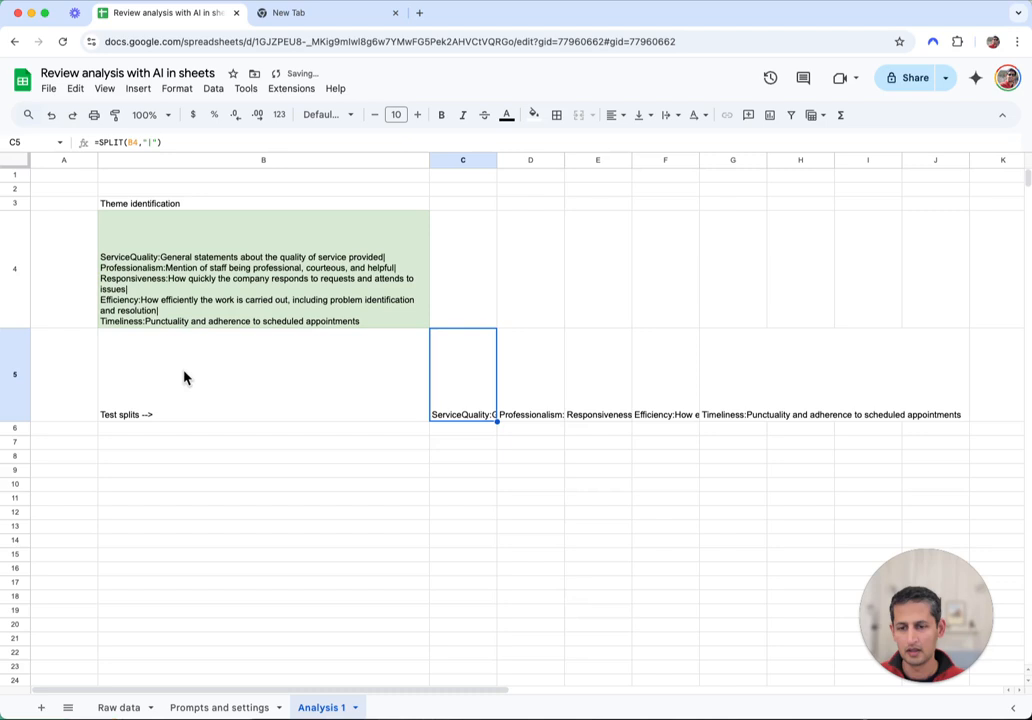
Give C5:G5 wrapped text and a light green fill, then check C5's SPLIT formula
drag(524, 374, 475, 373)
key(shift+Right)
key(shift+Right)
key(shift+Right)
key(shift+Right)
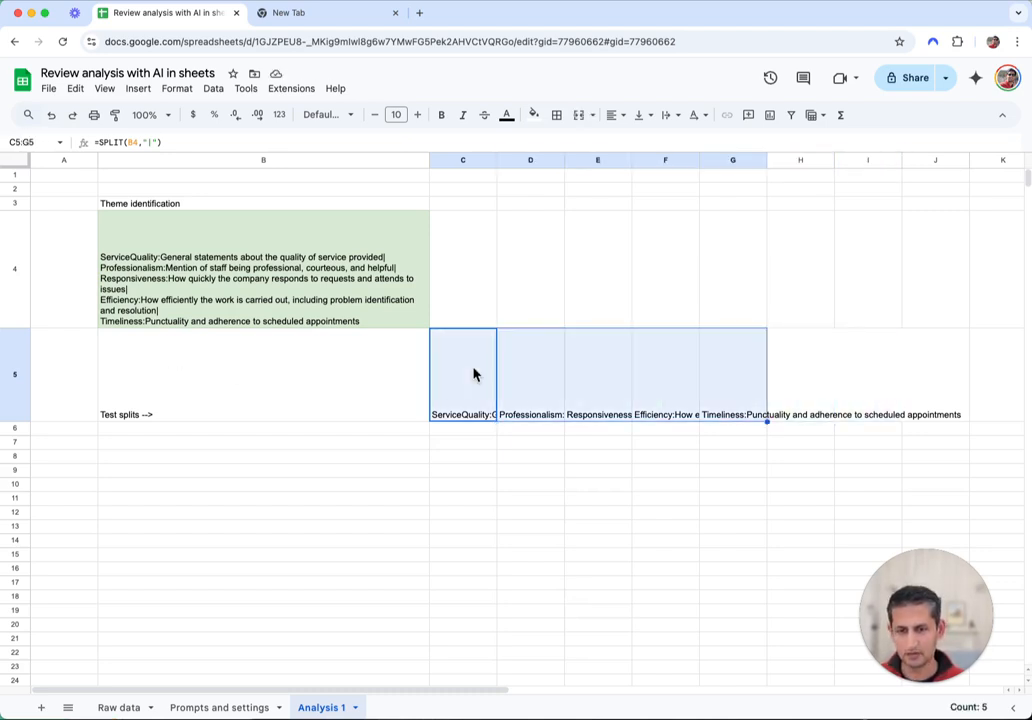
click(676, 118)
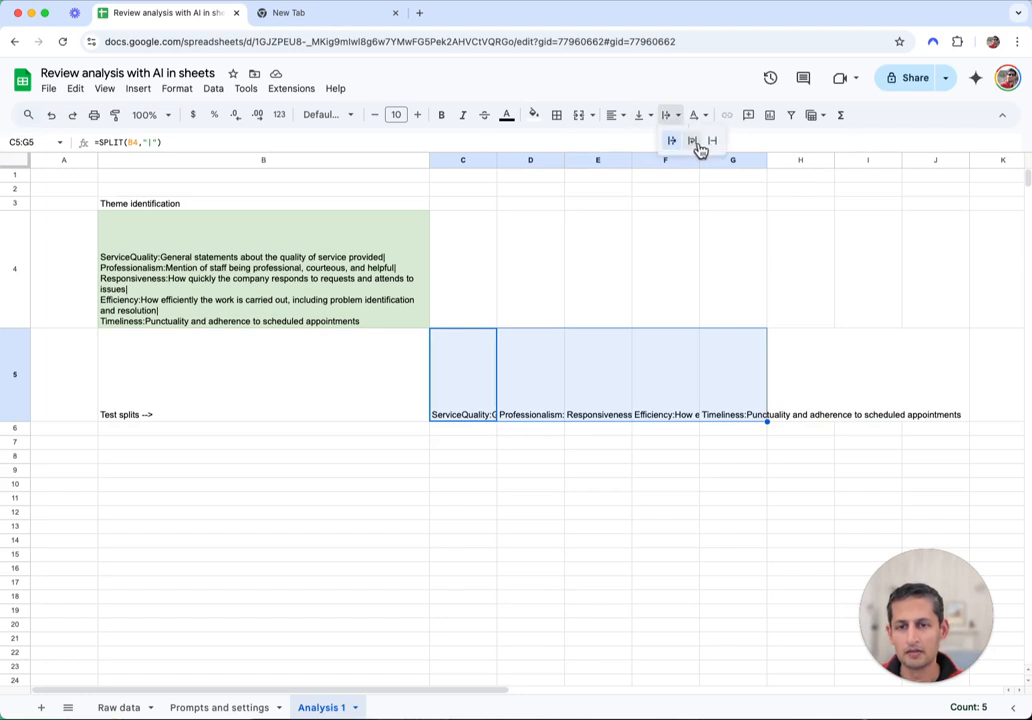
click(692, 140)
click(534, 115)
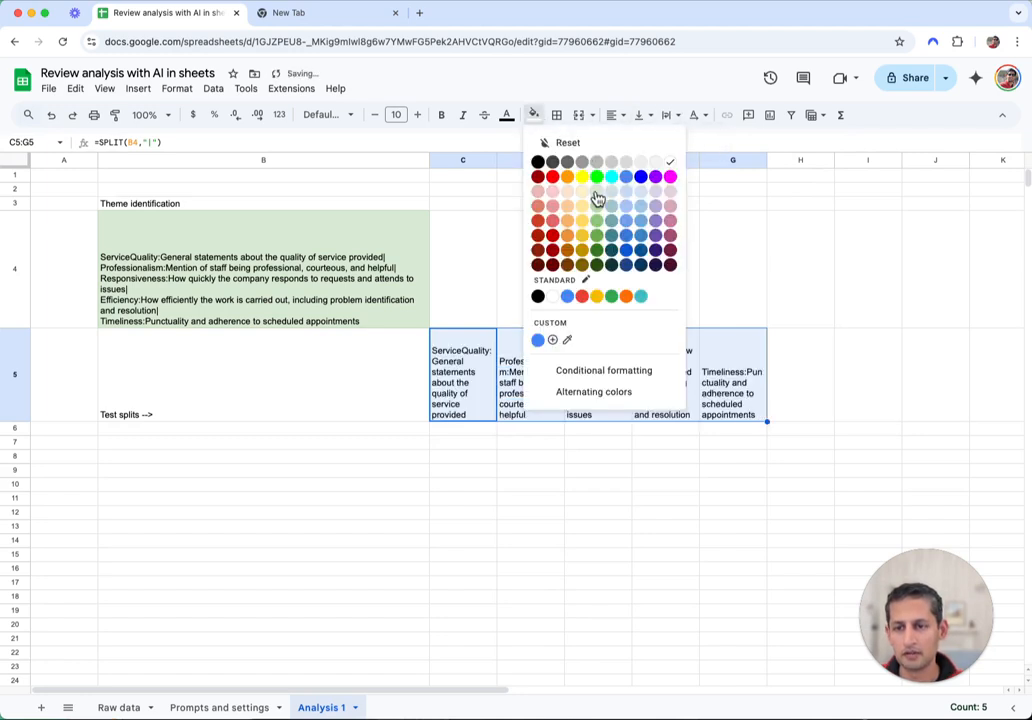
click(594, 198)
click(852, 364)
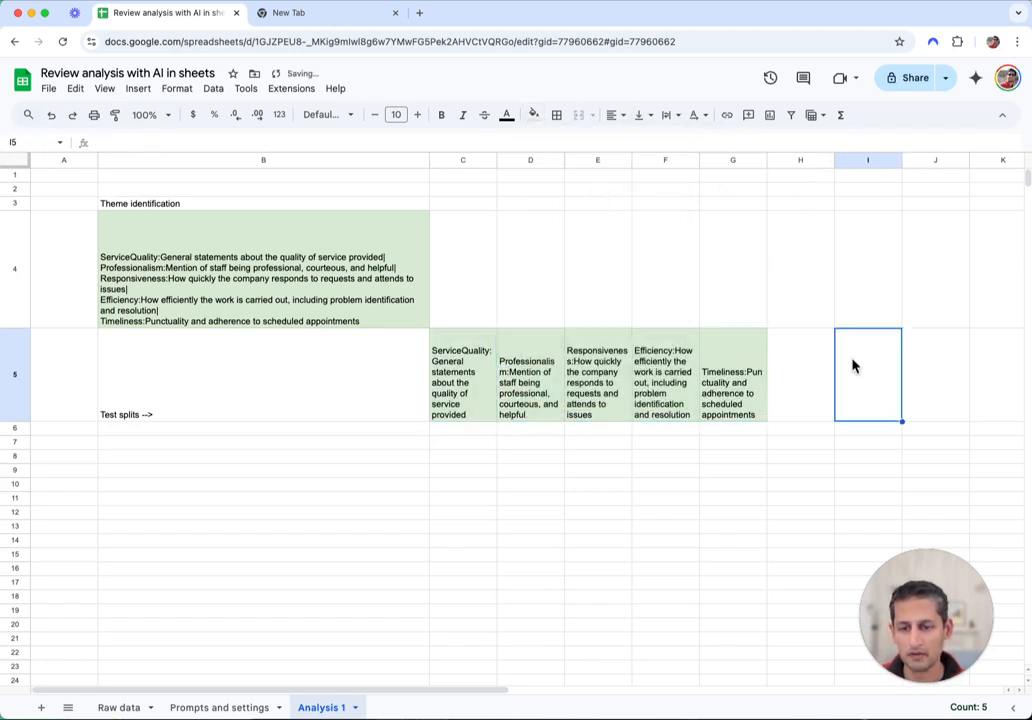
click(460, 385)
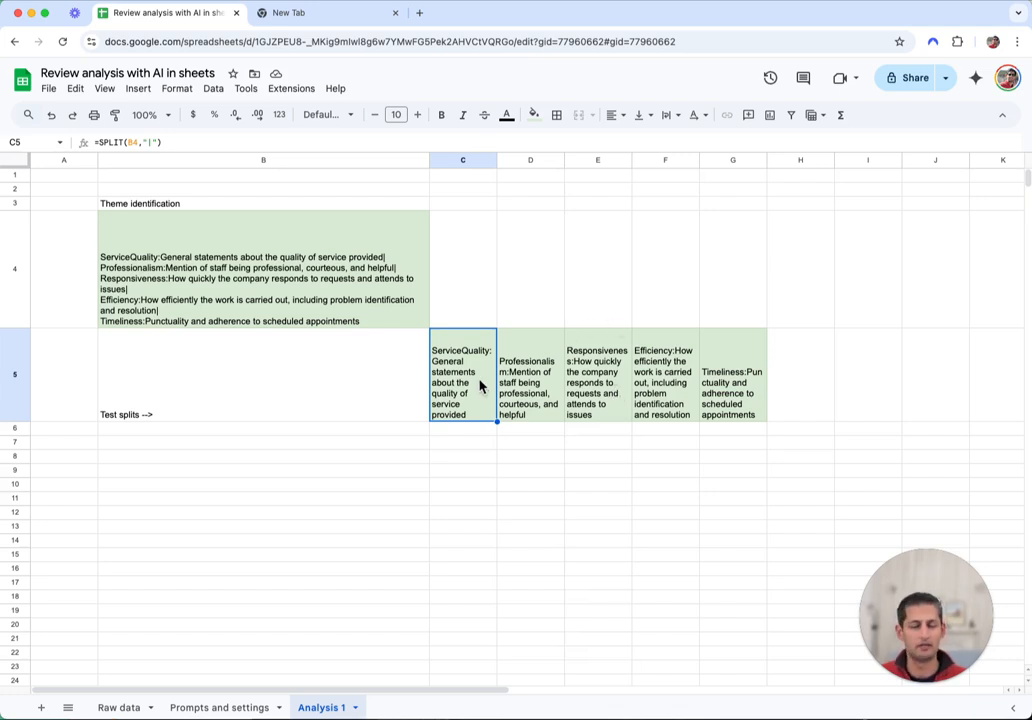
Move from Prompts and settings back to the Analysis 1 sheet
click(211, 708)
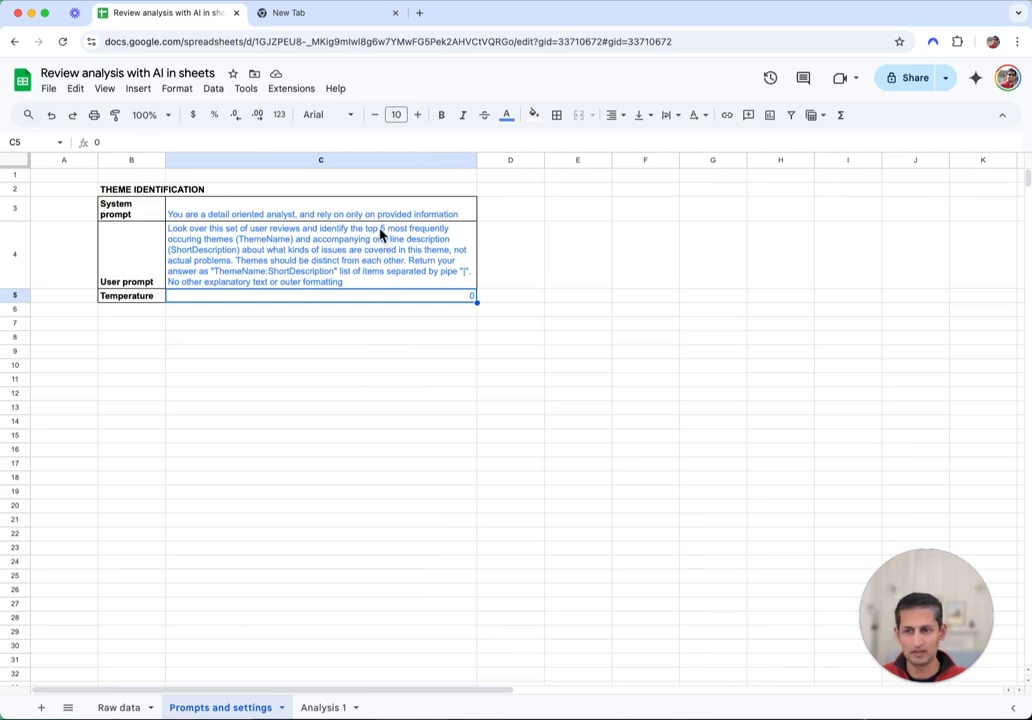
click(323, 708)
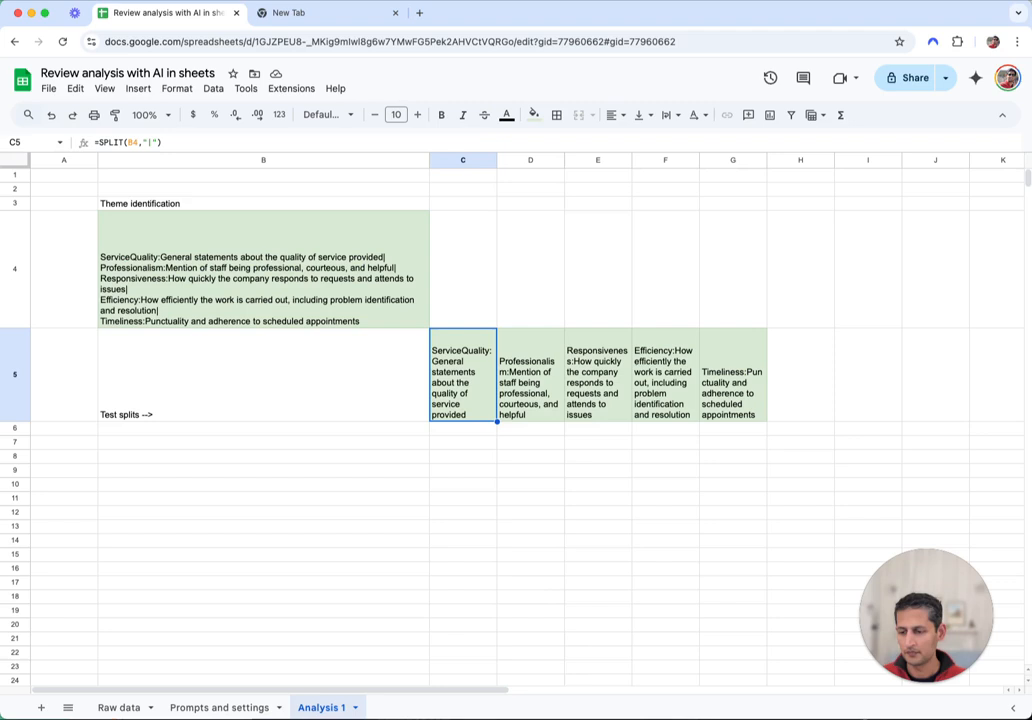
Add a fifth sheet named 'Analysis 2' after Analysis 1
click(38, 708)
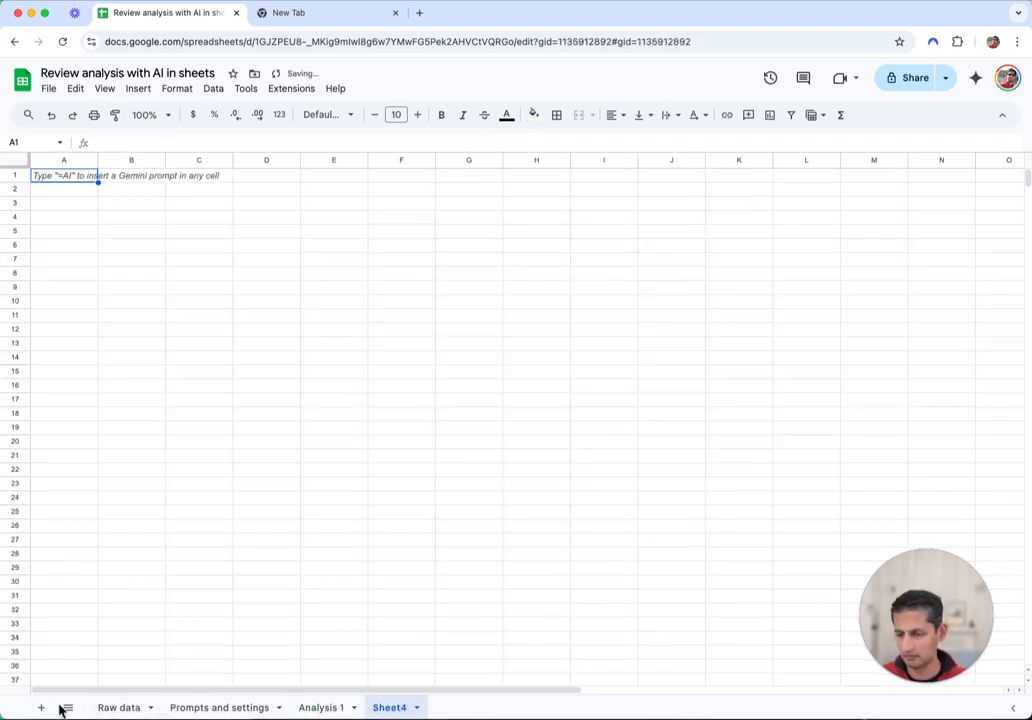
double_click(390, 708)
text(Analy)
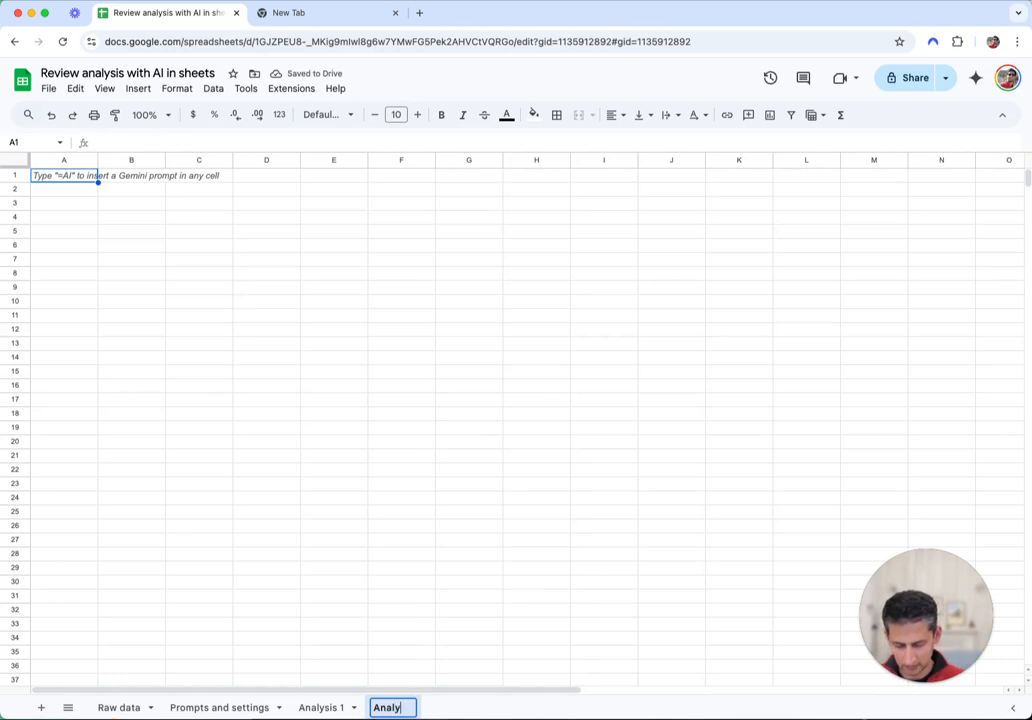
text(sis 2)
key(Return)
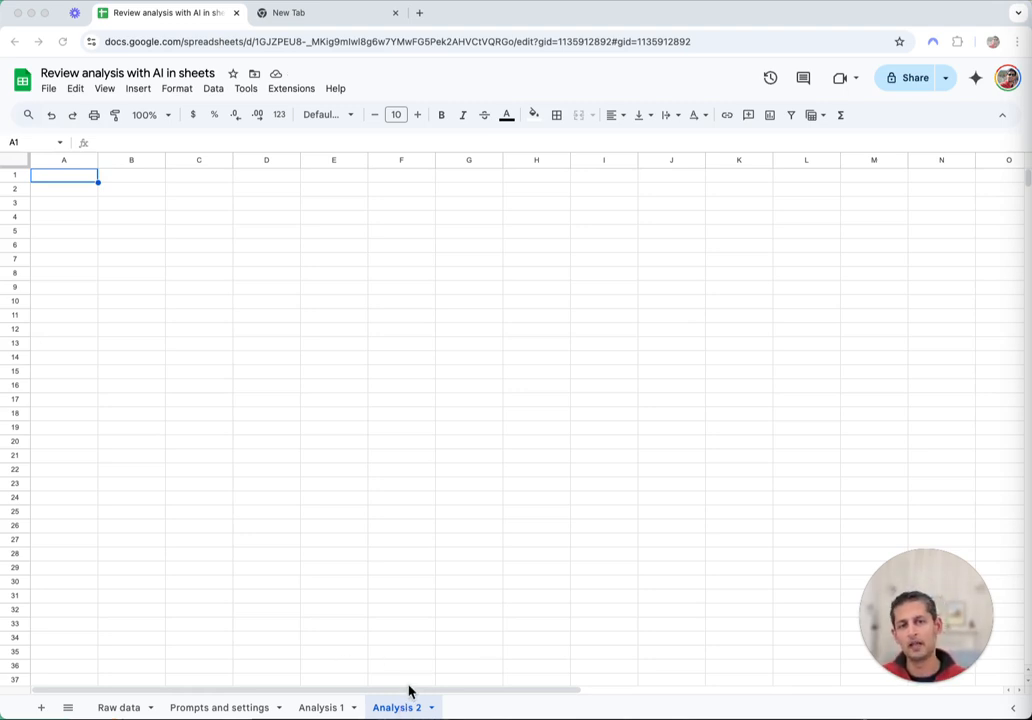
Copy the review table A1:D40 from Raw data into Analysis 2 starting at A1
click(121, 709)
scroll(89, 238, up, 10)
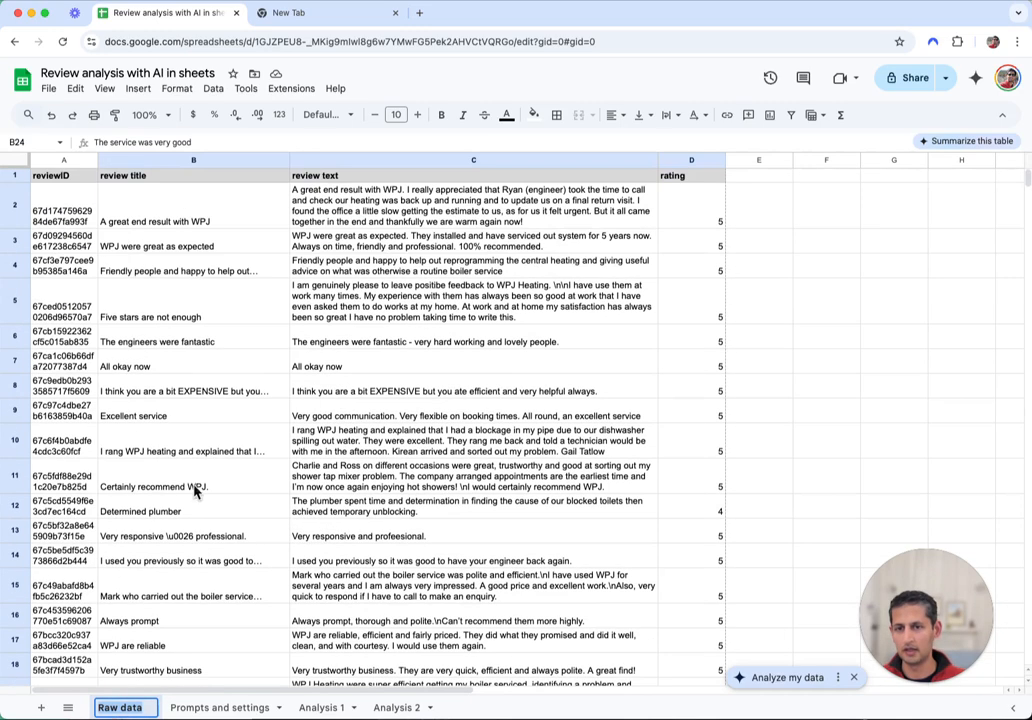
click(64, 177)
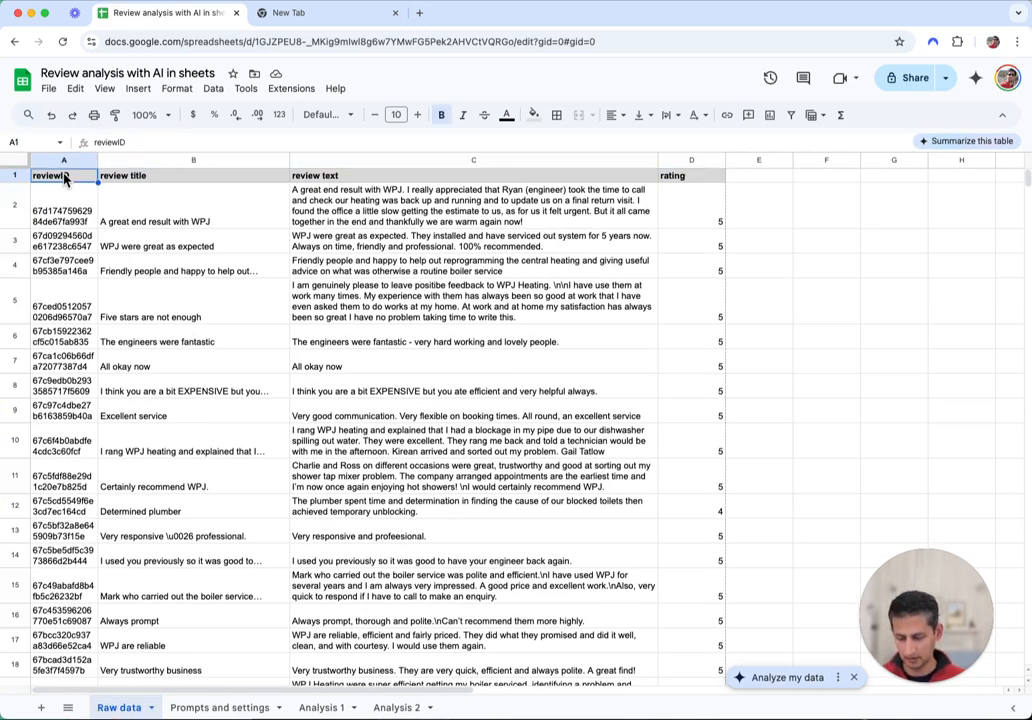
key(ctrl+shift+End)
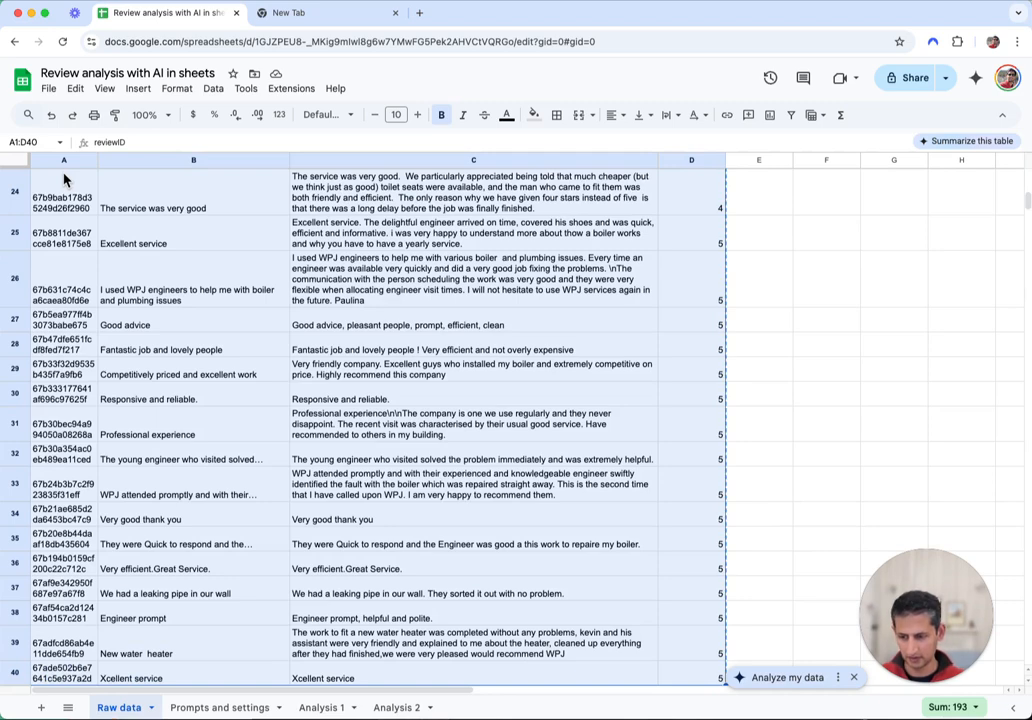
click(408, 708)
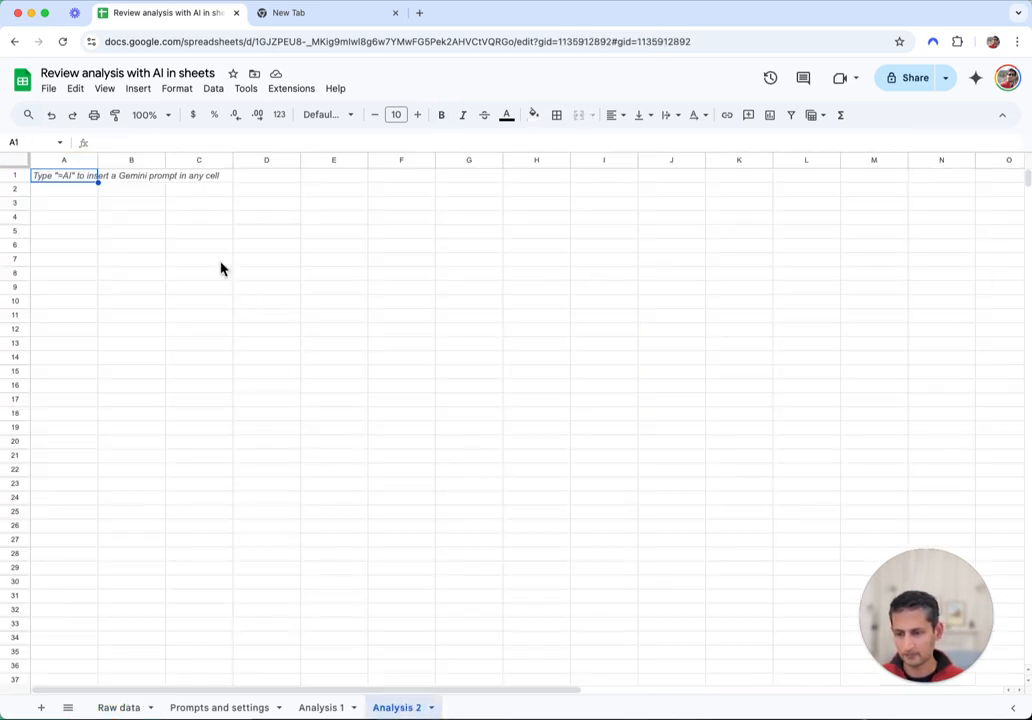
click(55, 178)
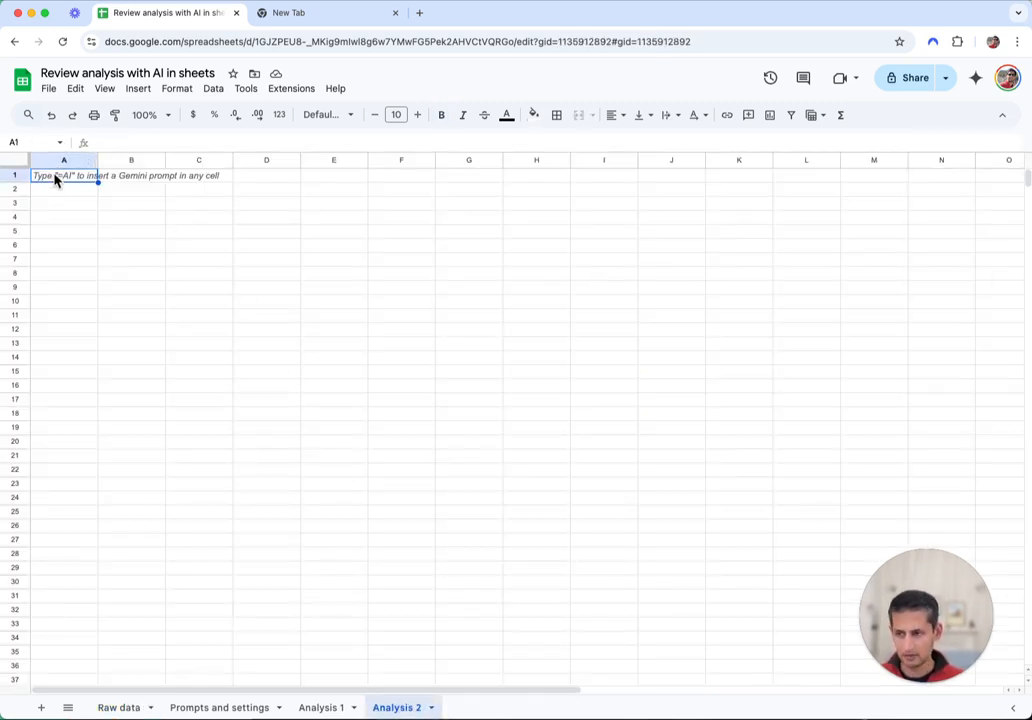
key(ctrl+v)
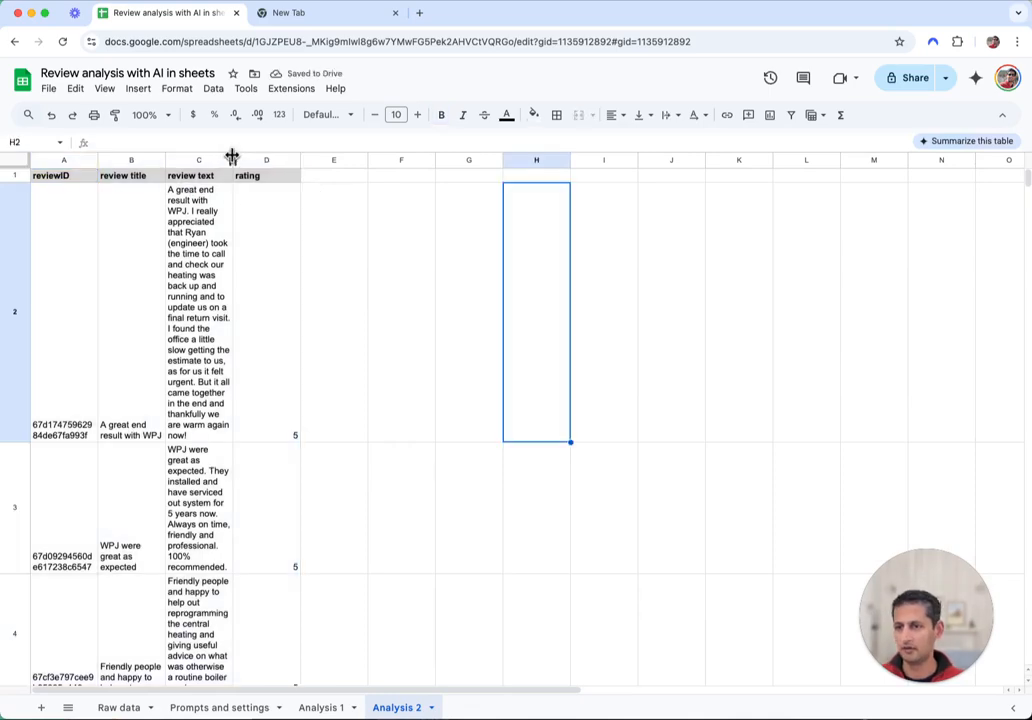
Widen review text column C and set its text wrapping to Clip
drag(233, 160, 368, 161)
click(587, 362)
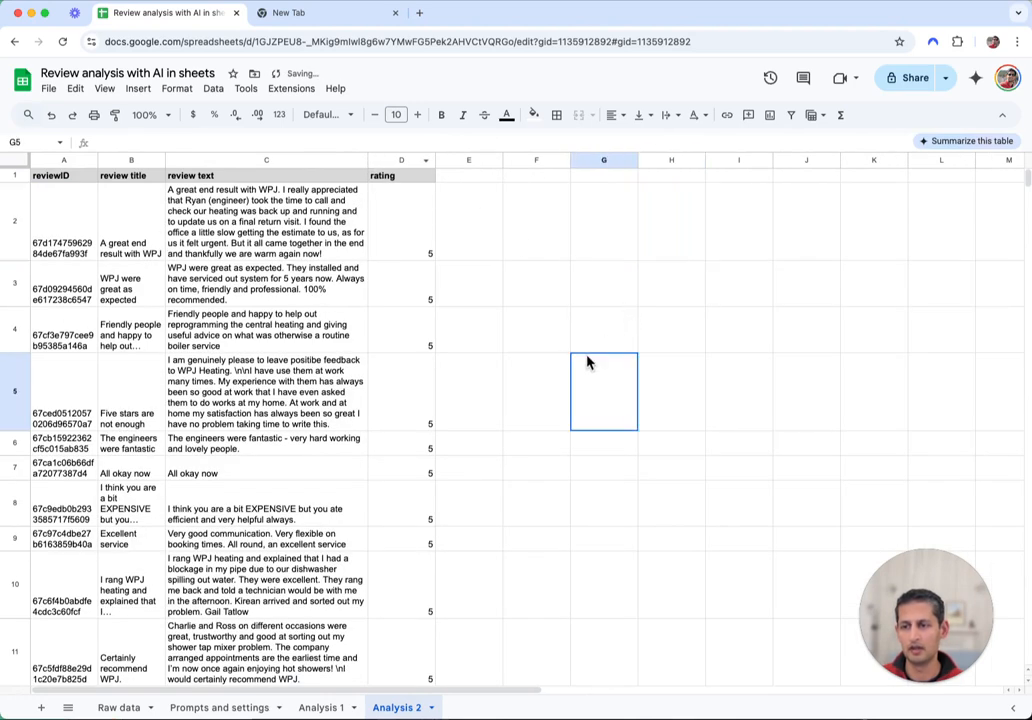
click(257, 160)
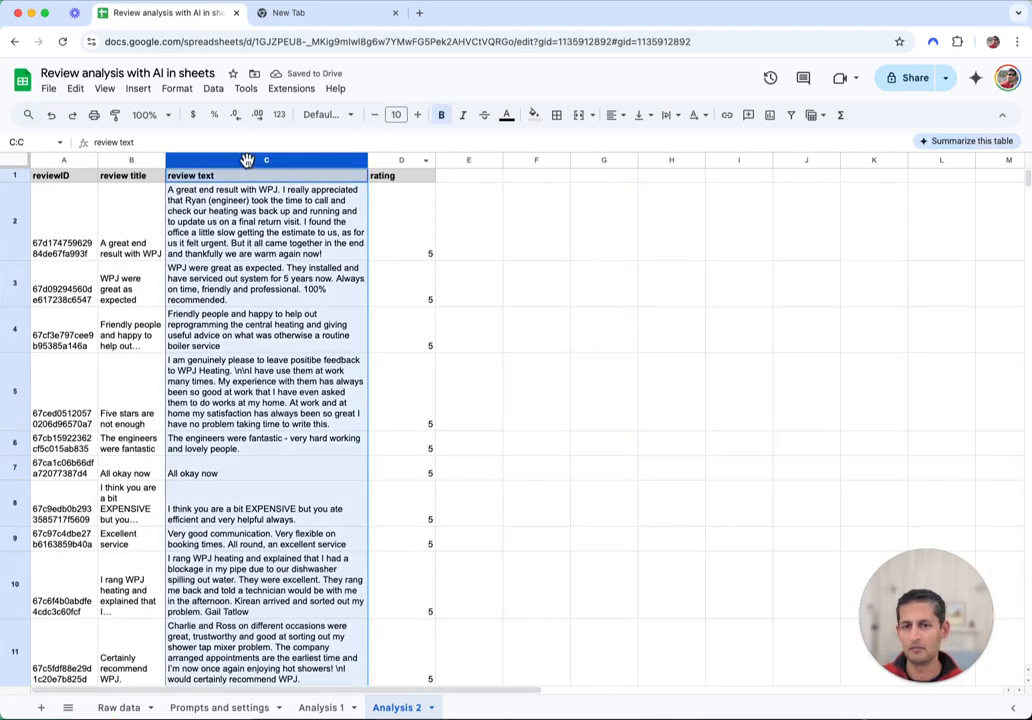
click(668, 115)
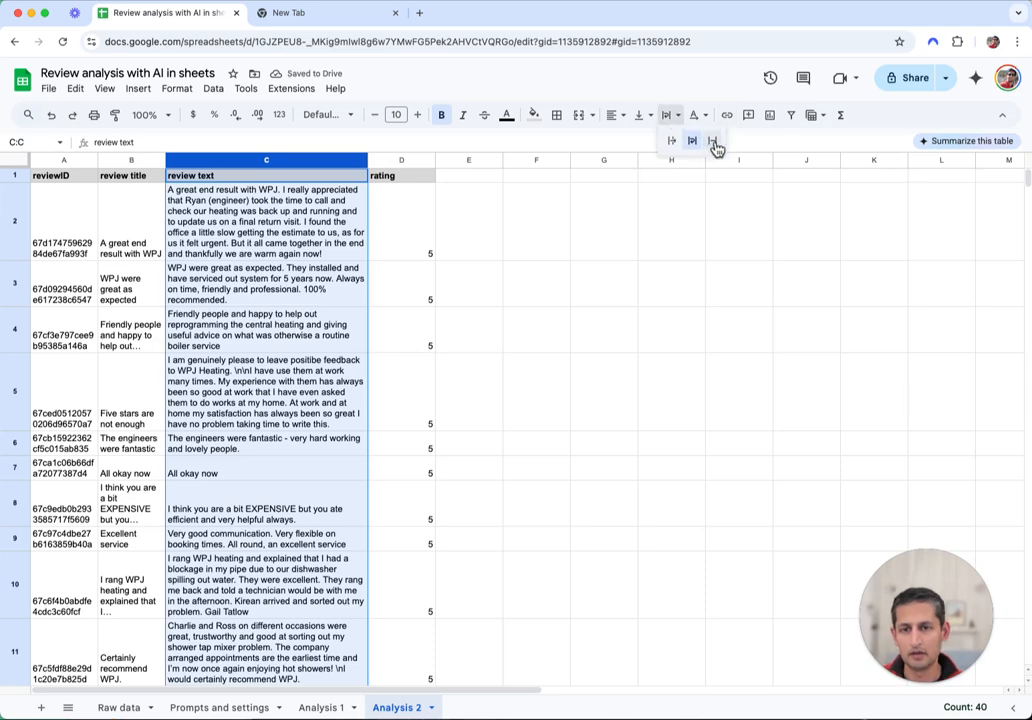
click(714, 141)
click(580, 410)
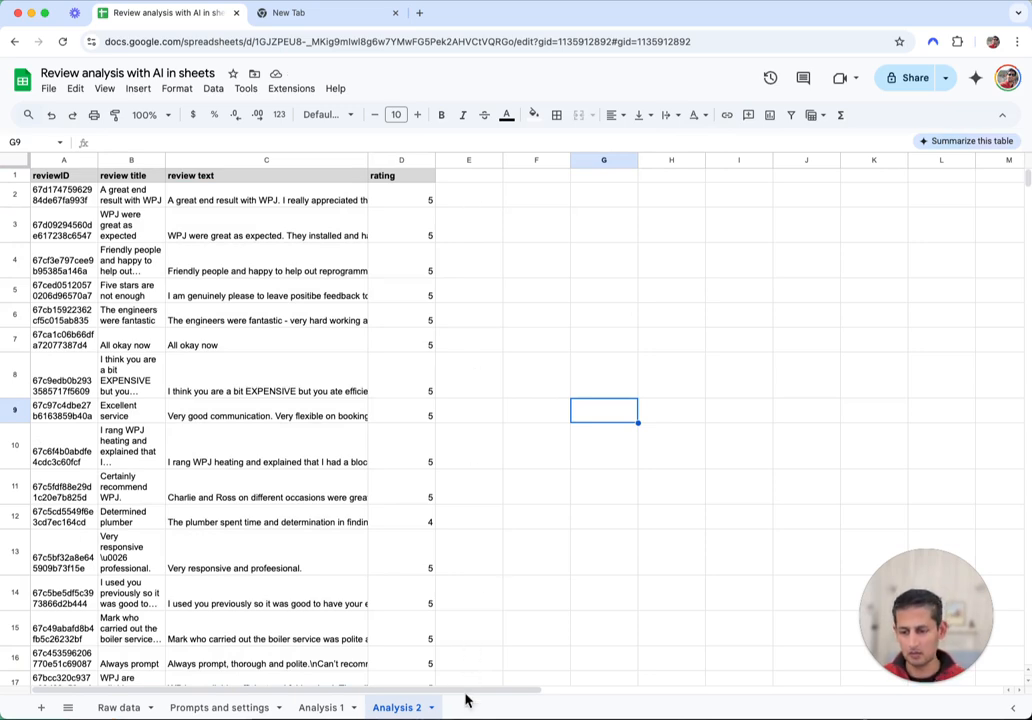
Enter =SPLIT('Analysis 1'!B4,"|") in E1 to spread the five themes across E1:I1
click(318, 708)
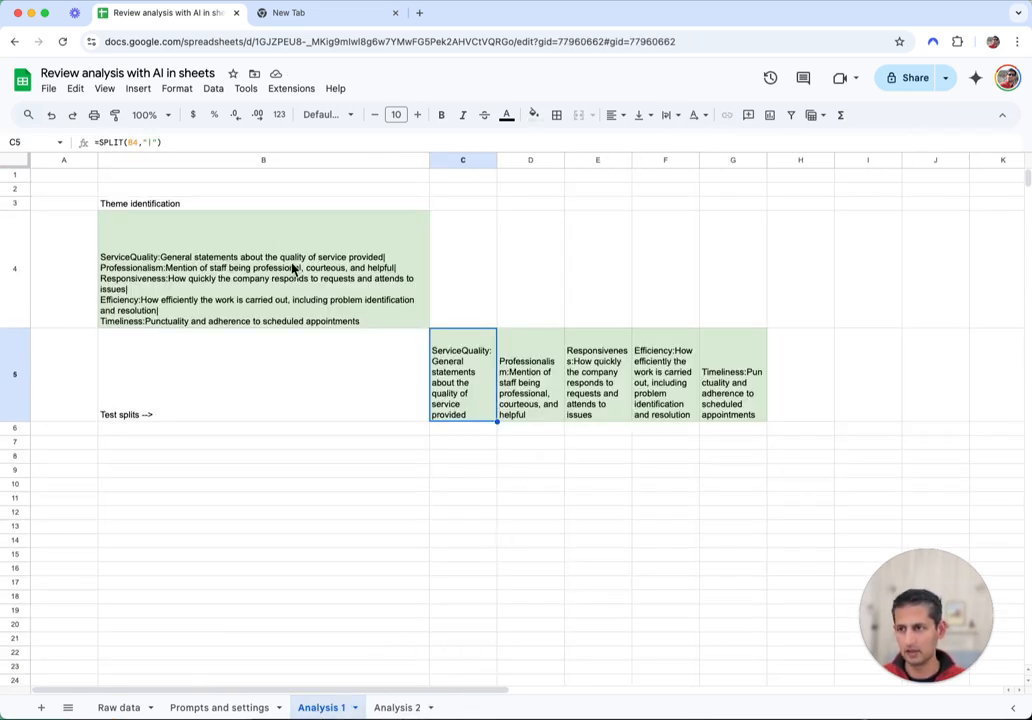
click(398, 708)
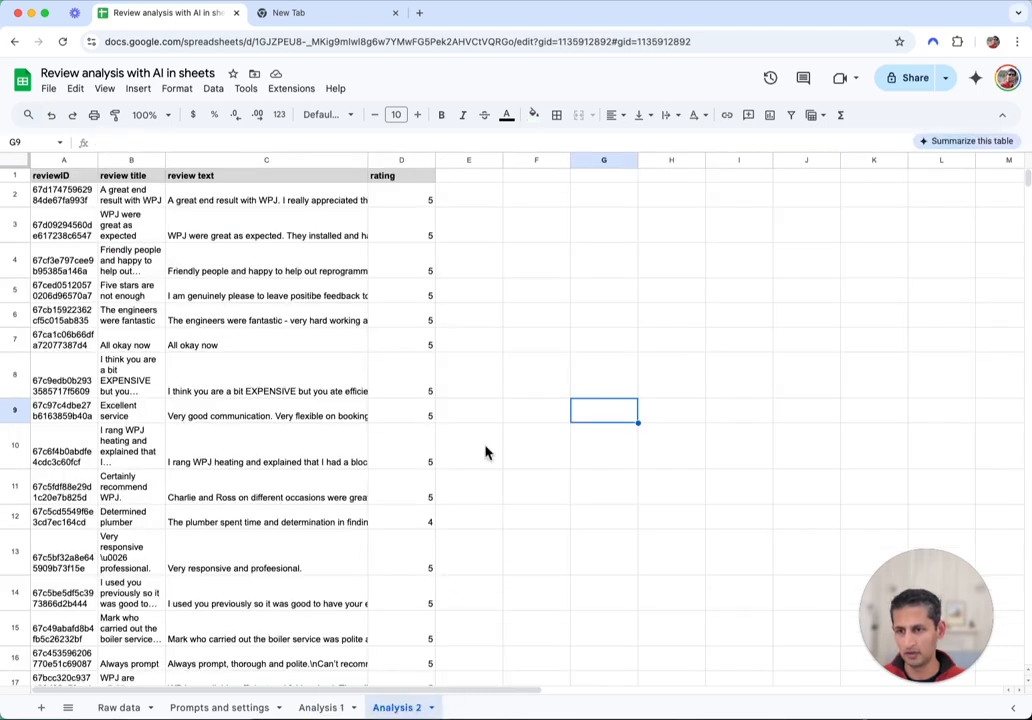
click(469, 178)
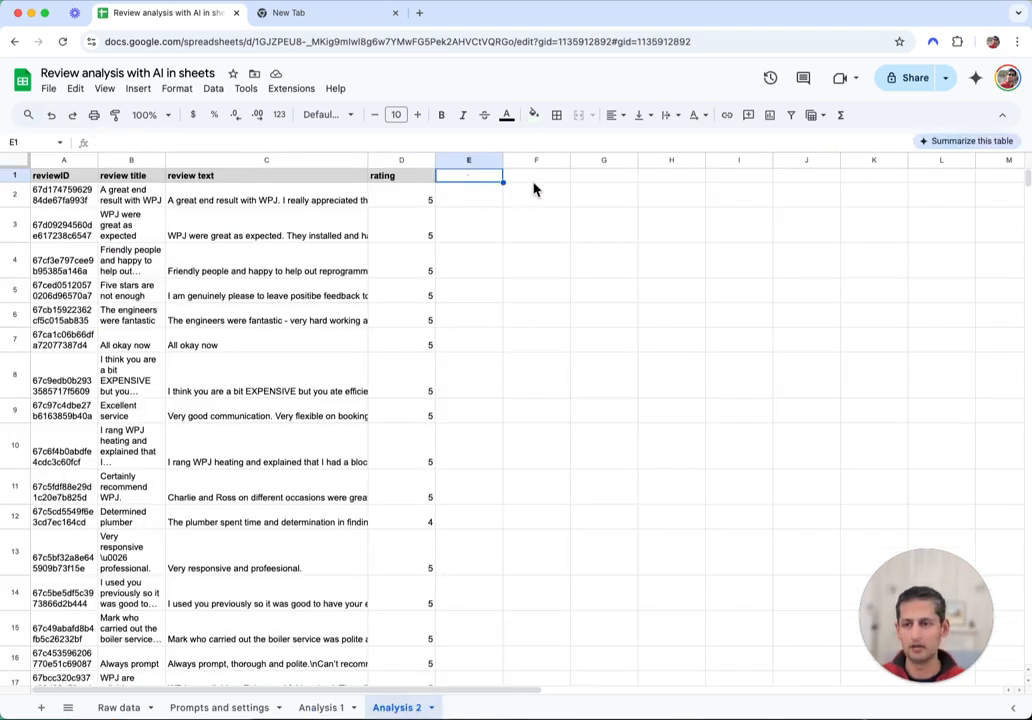
text(=spli)
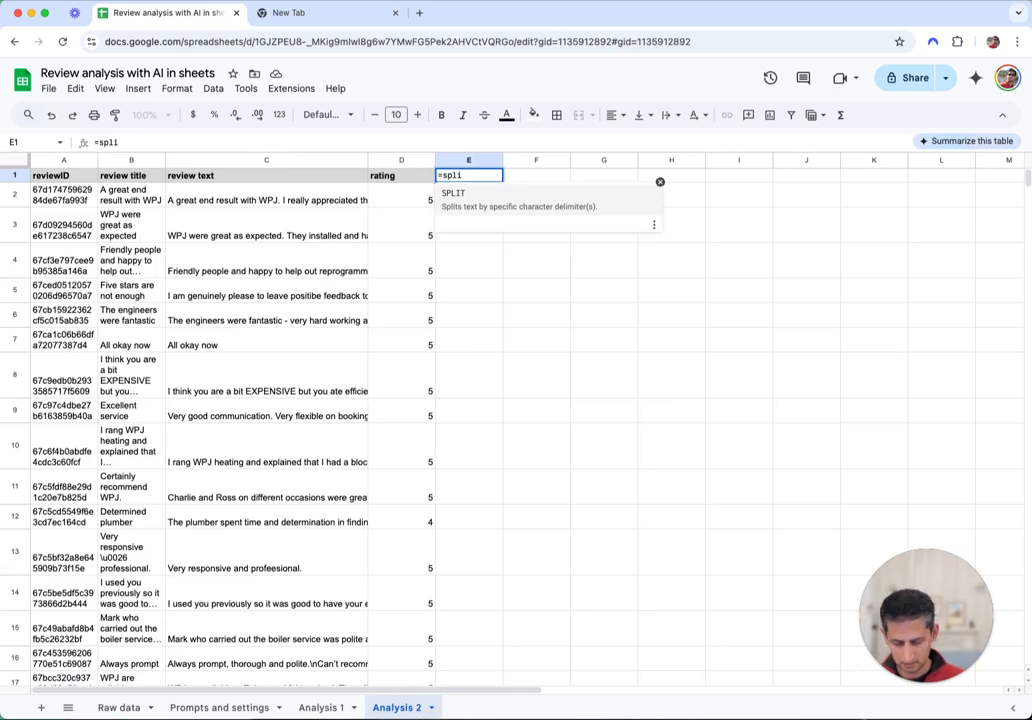
key(Tab)
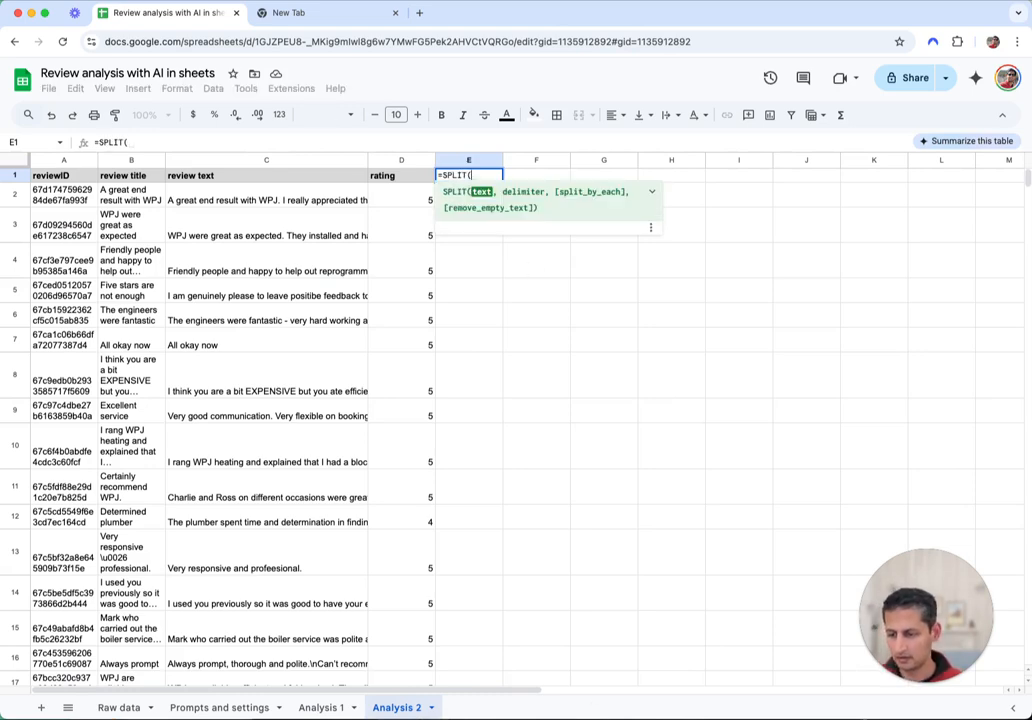
click(335, 705)
click(258, 280)
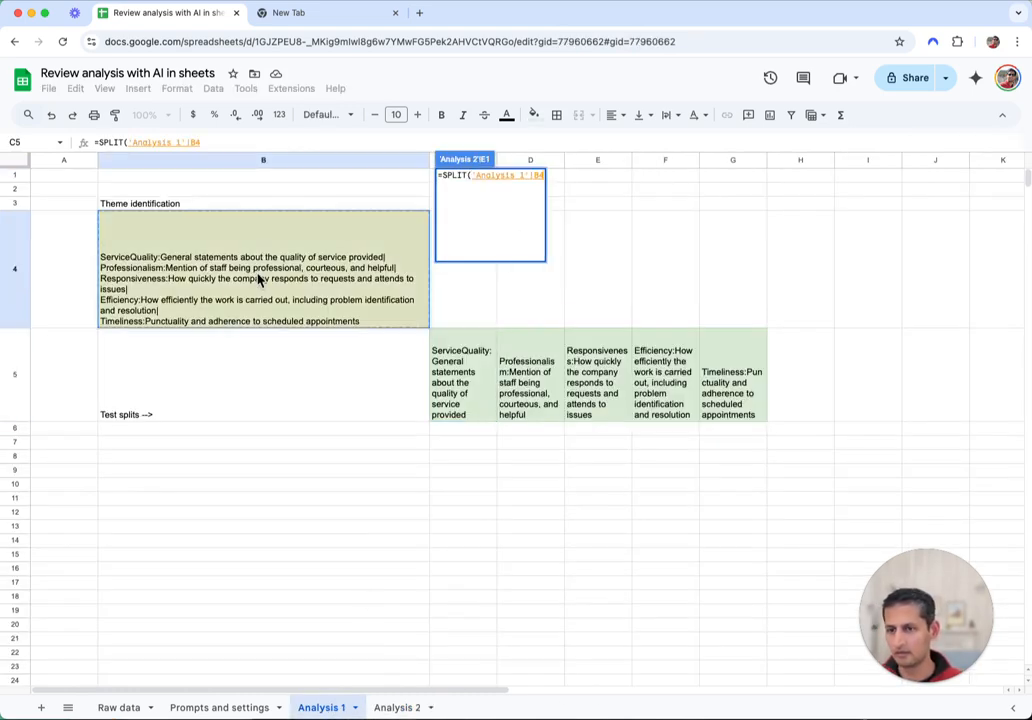
text(,")
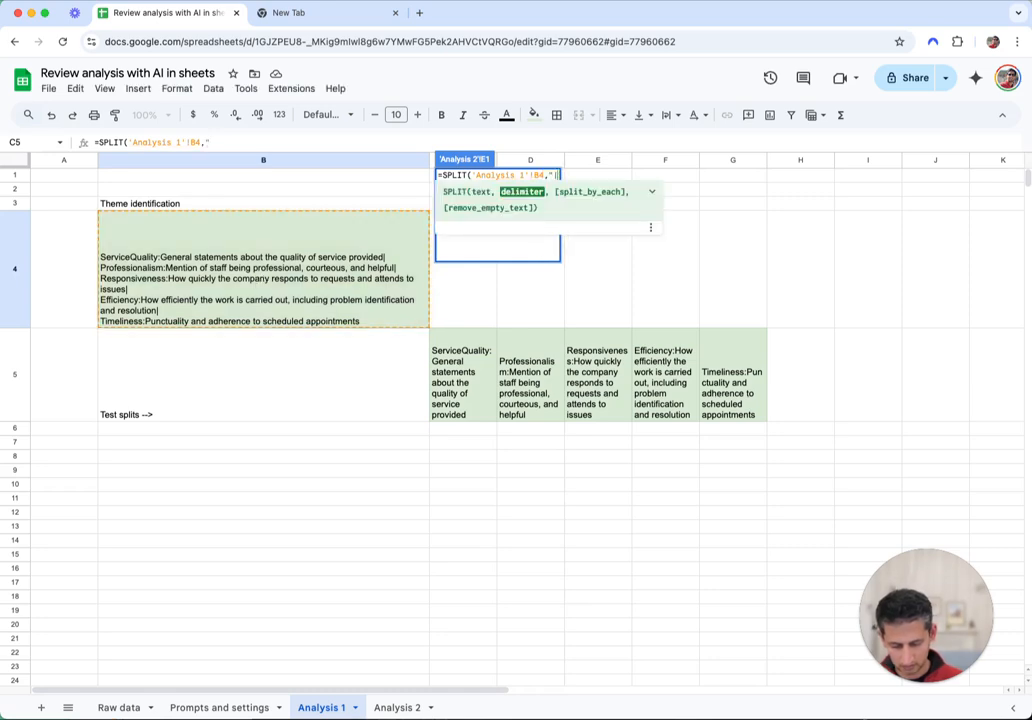
text(|"))
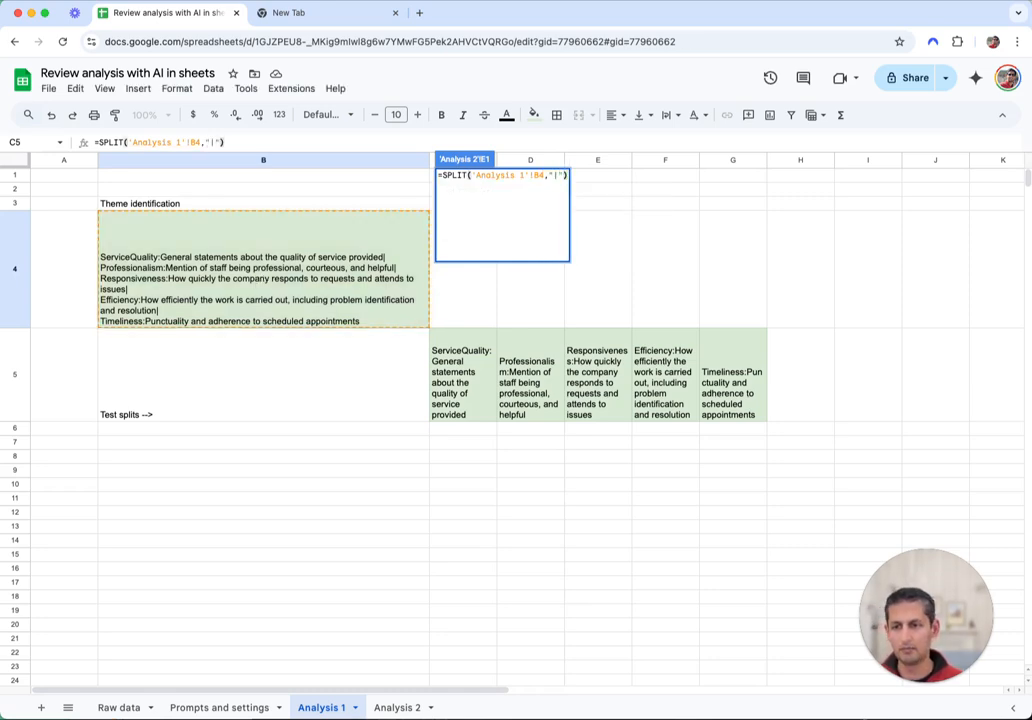
key(Return)
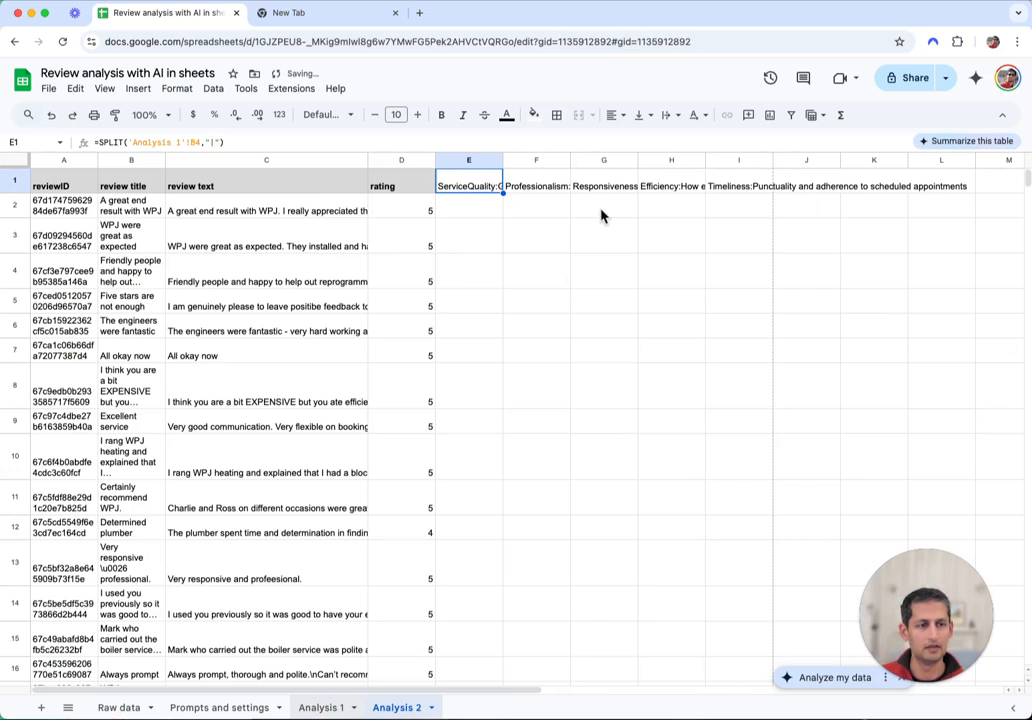
Format theme headers E1:I1 with light green fill, wrapped text and bold
key(alt+shift+Right)
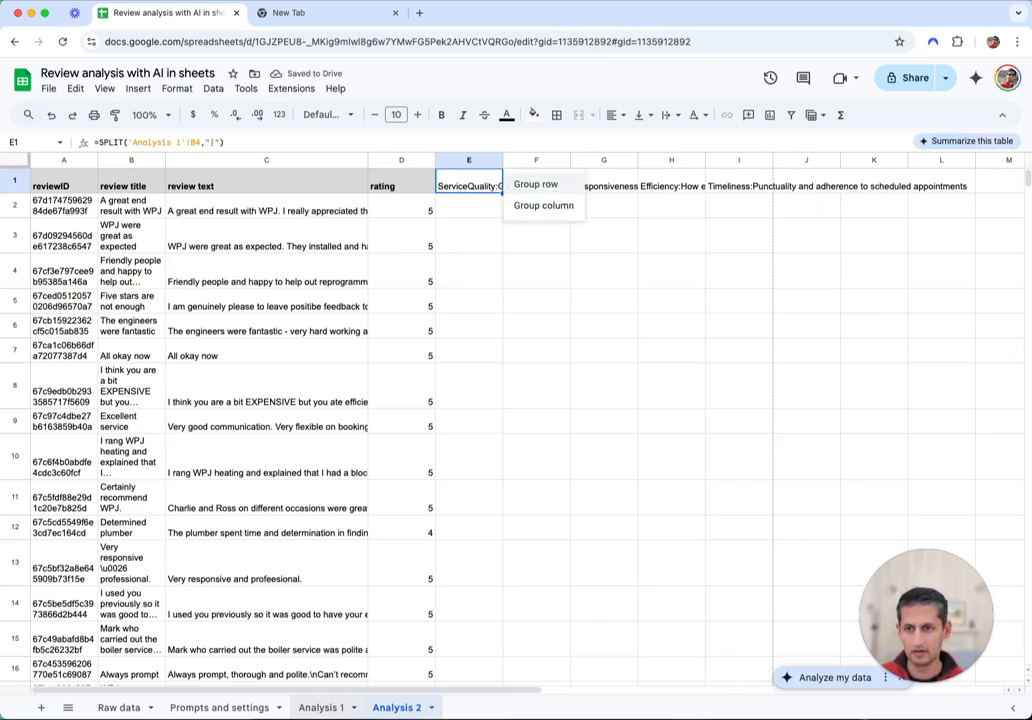
key(Escape)
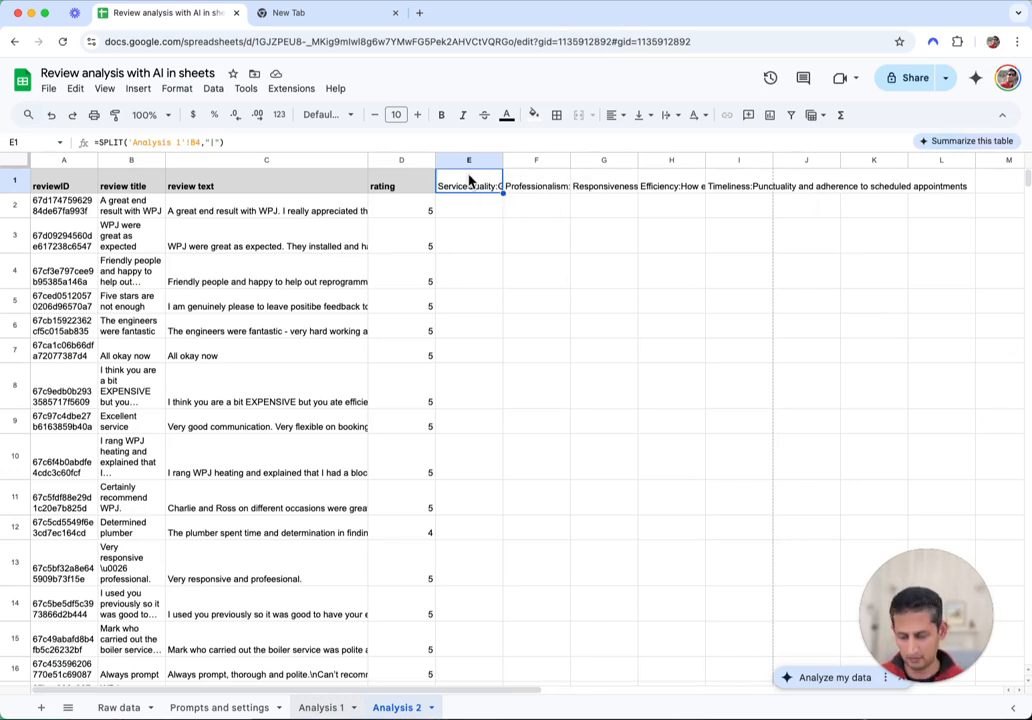
key(ctrl+shift+Right)
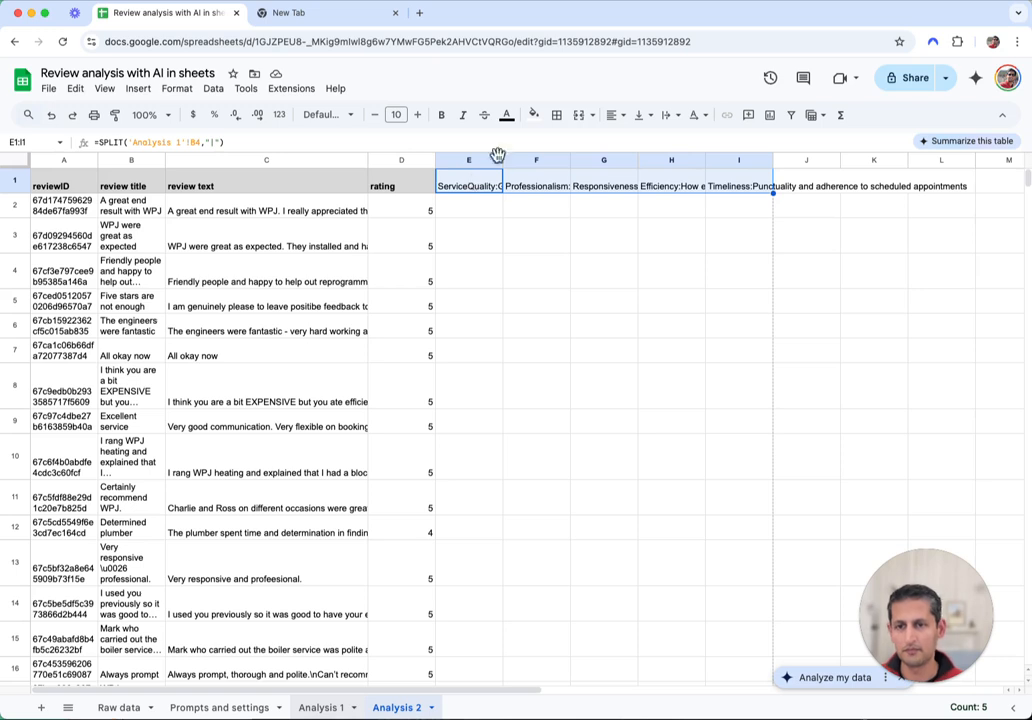
click(534, 114)
click(597, 205)
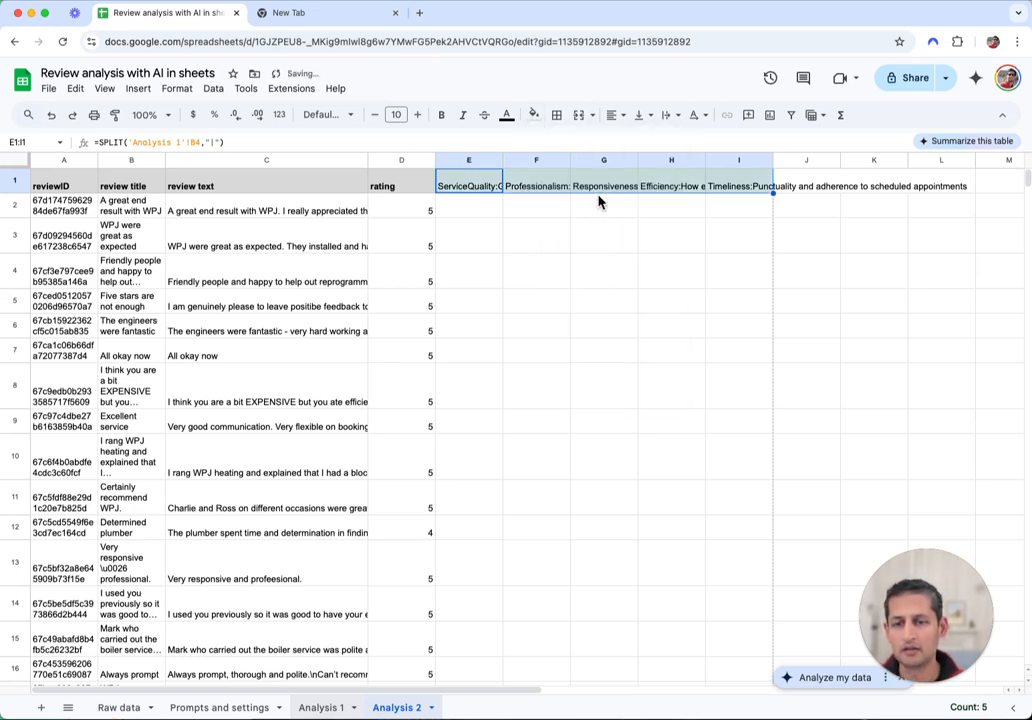
click(669, 114)
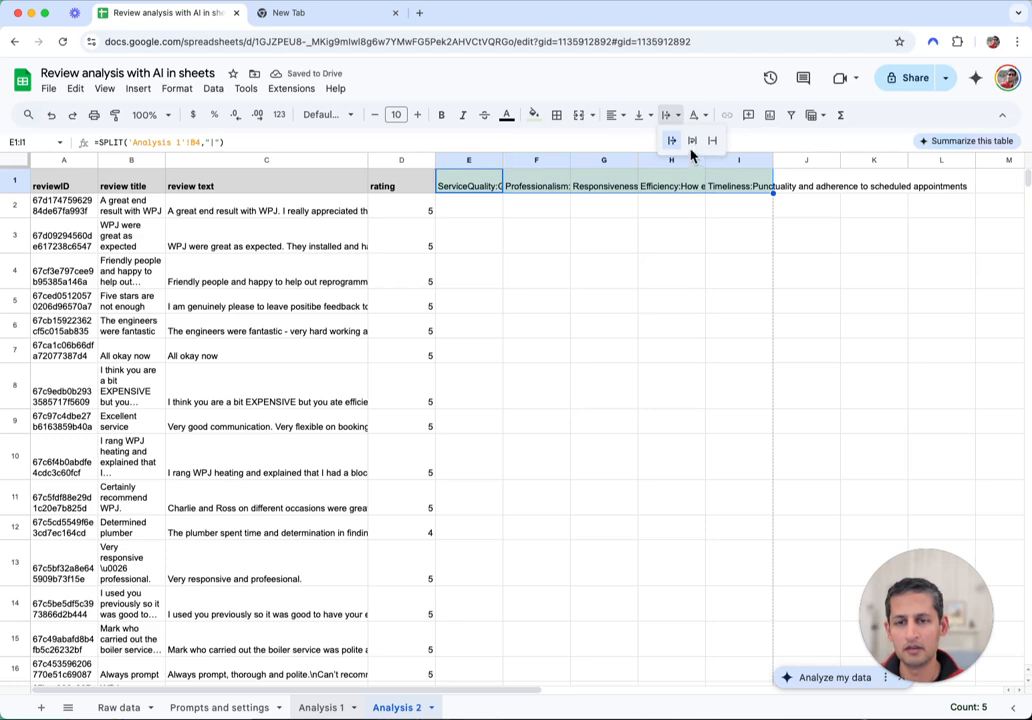
click(692, 143)
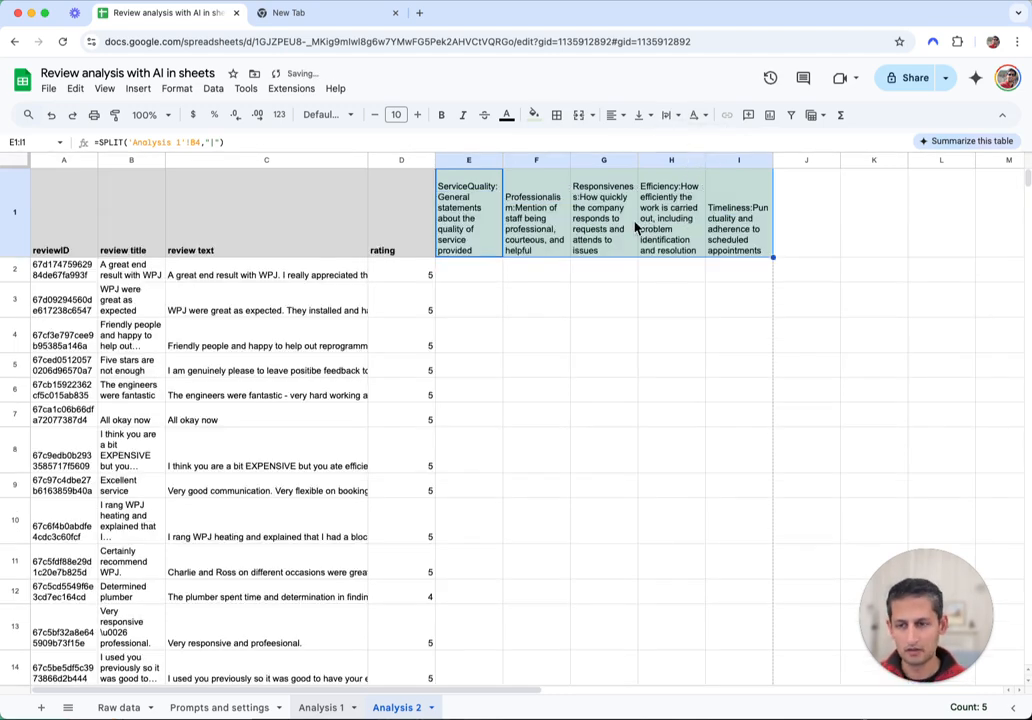
key(super+b)
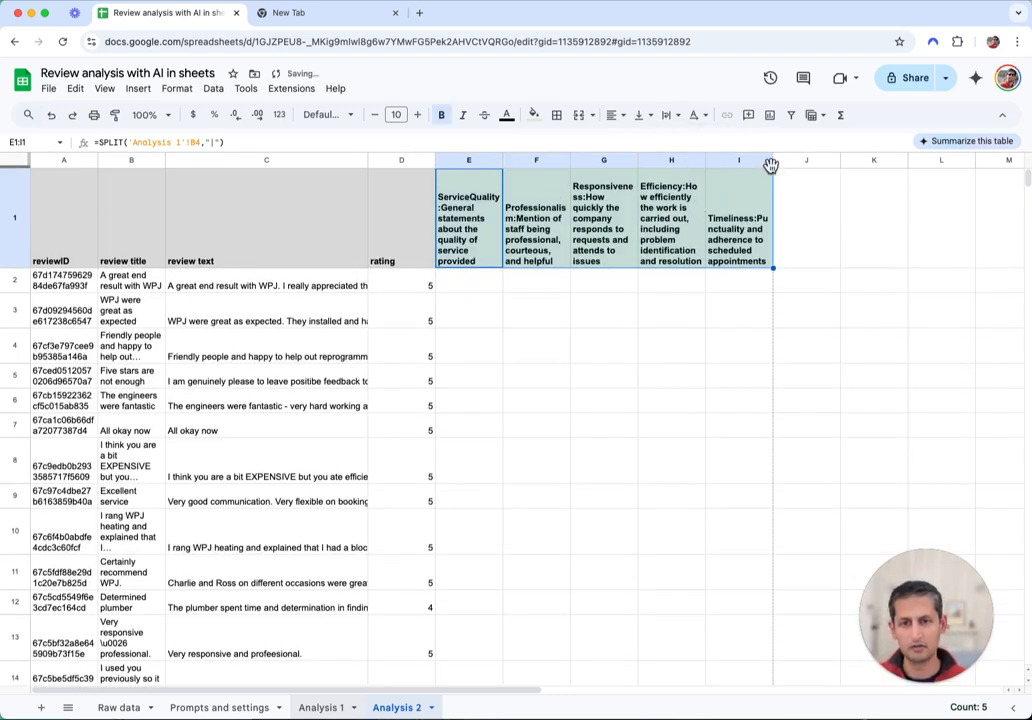
click(463, 160)
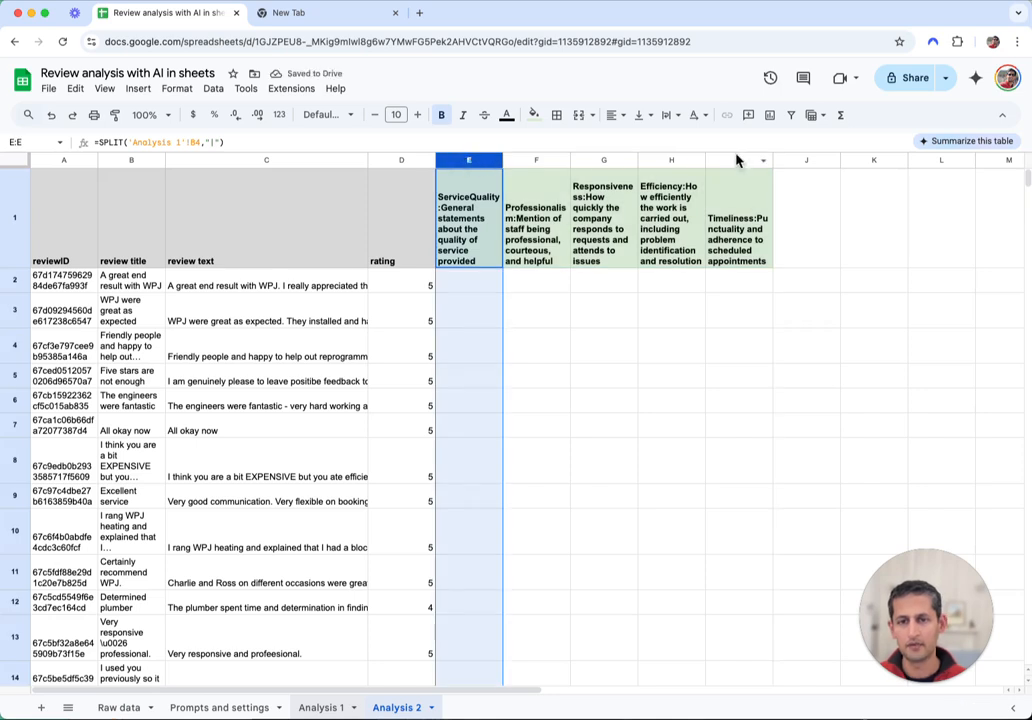
key(Right)
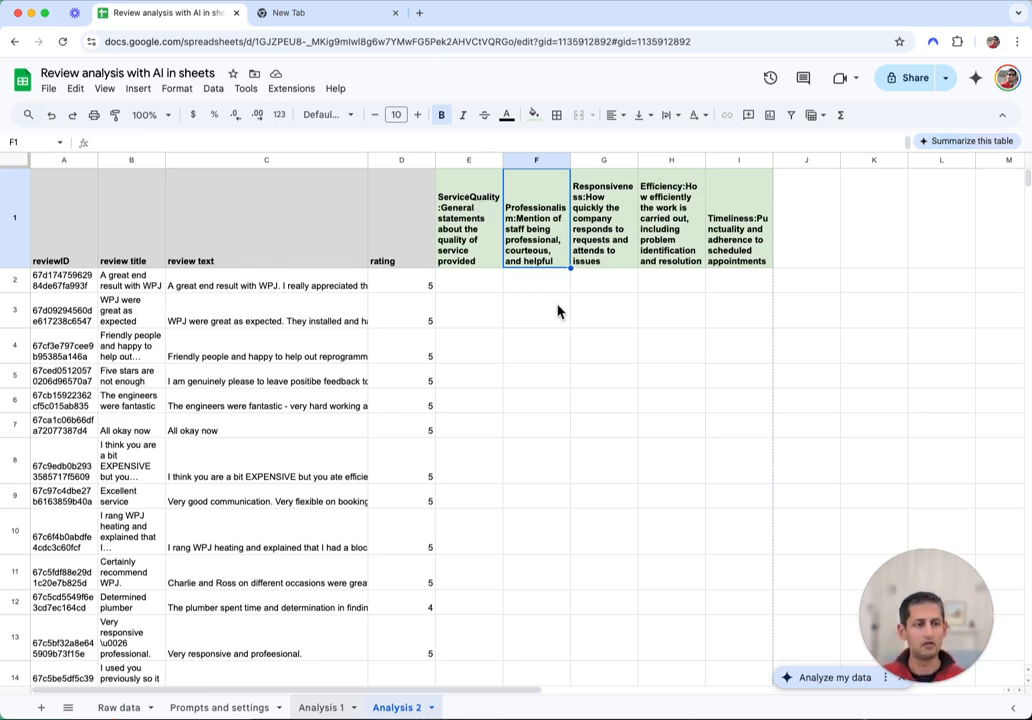
Start an =llm formula in E2, cancel it, and go to the Prompts and settings sheet
click(474, 287)
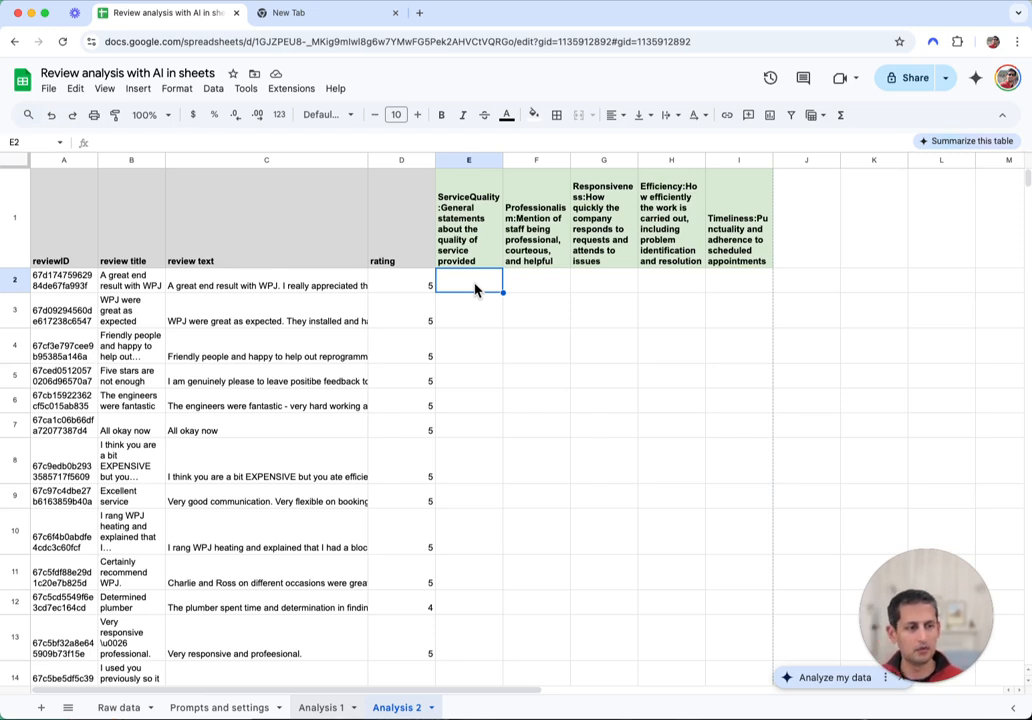
text(=llm)
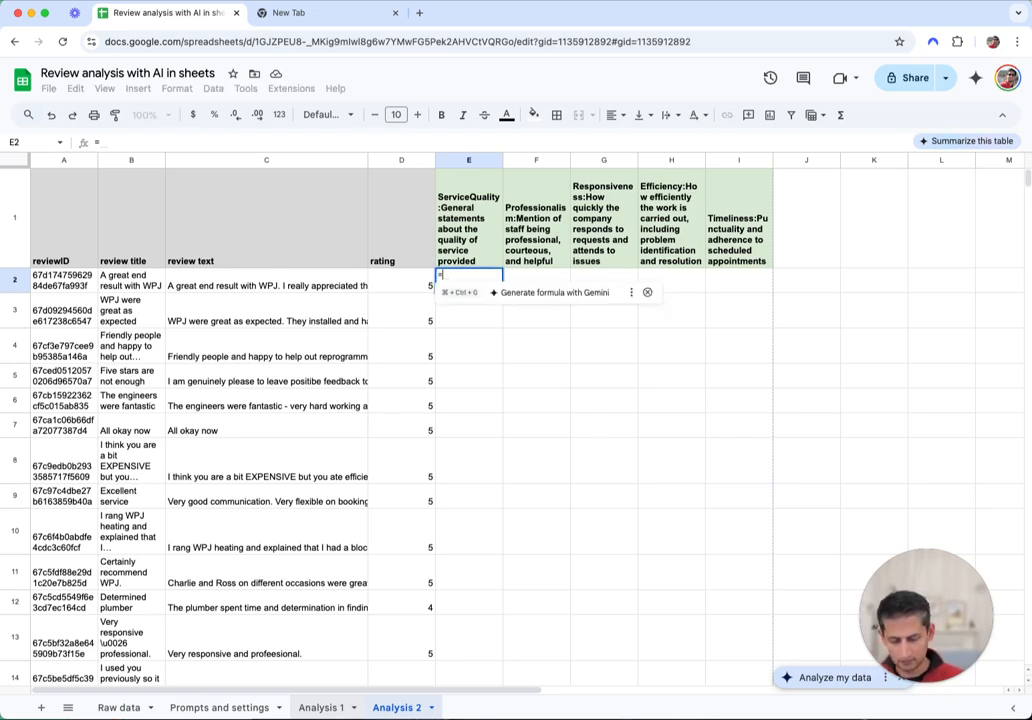
key(BackSpace)
key(BackSpace)
key(BackSpace)
key(Escape)
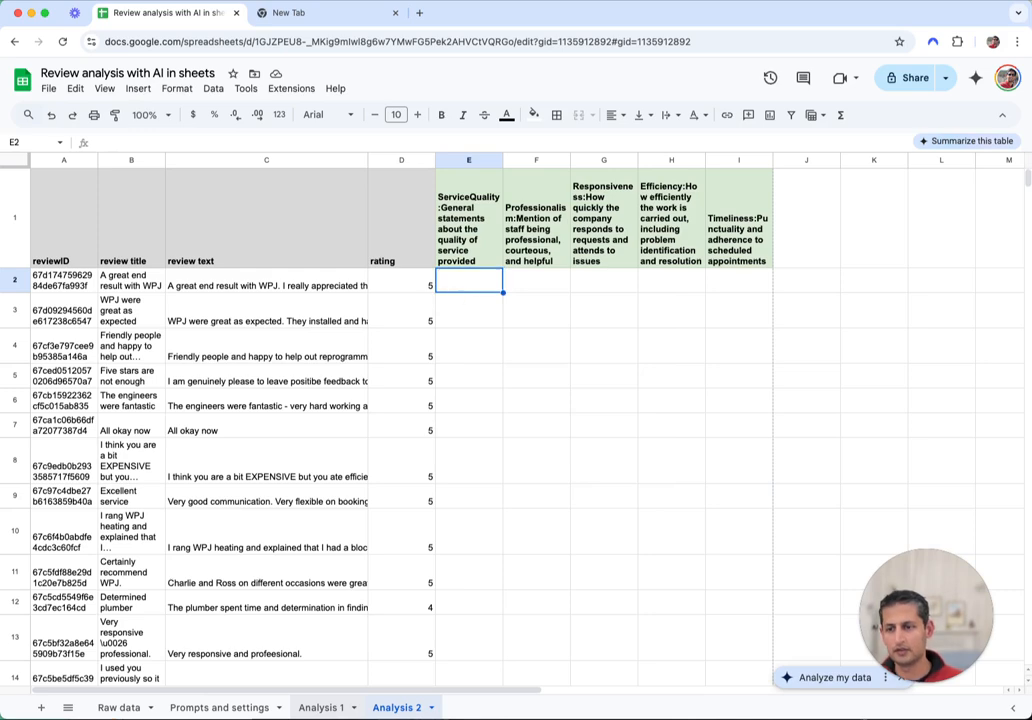
click(210, 707)
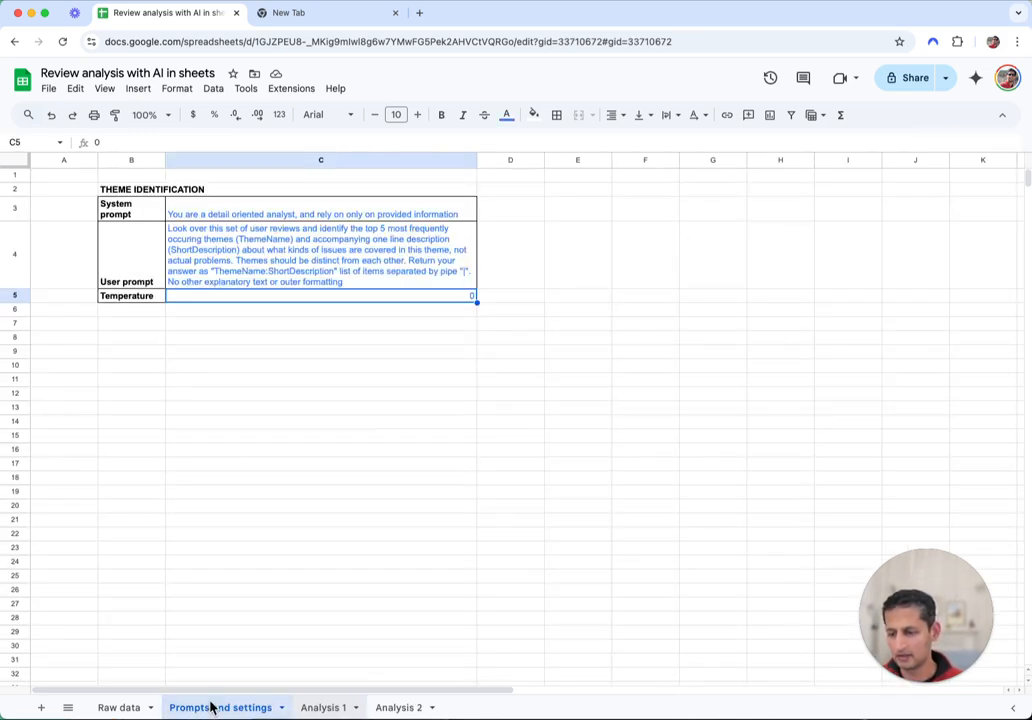
Paste the REVIEW CLASSIFICATION AND RATING prompt block into B8:C11 on Prompts and settings
click(262, 338)
key(super+Tab)
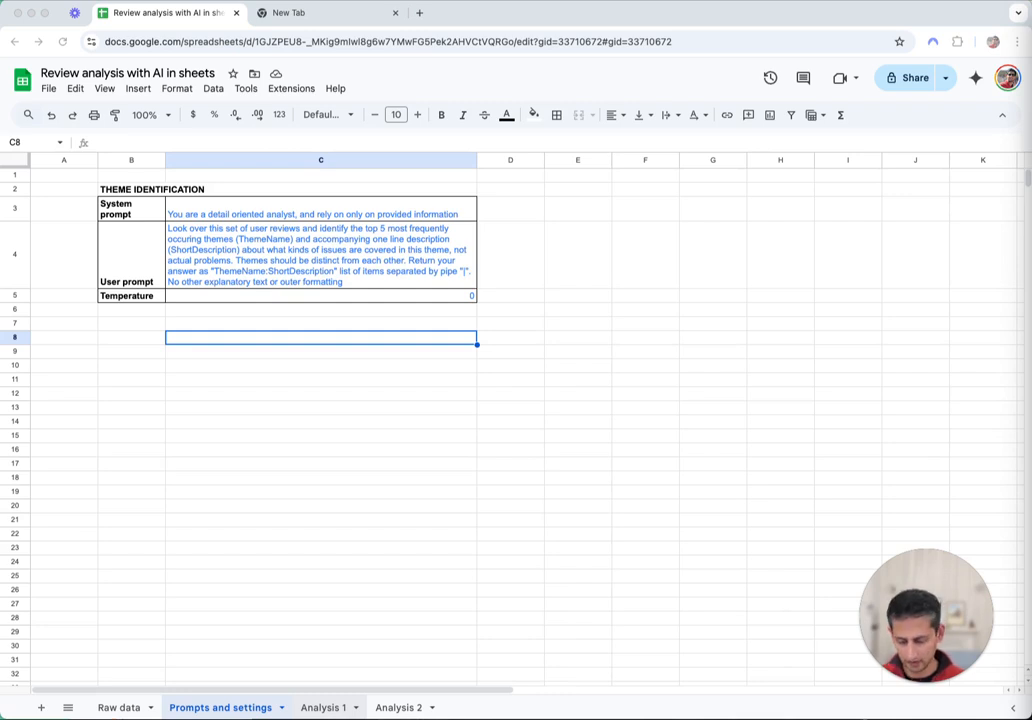
key(super+Tab)
click(125, 340)
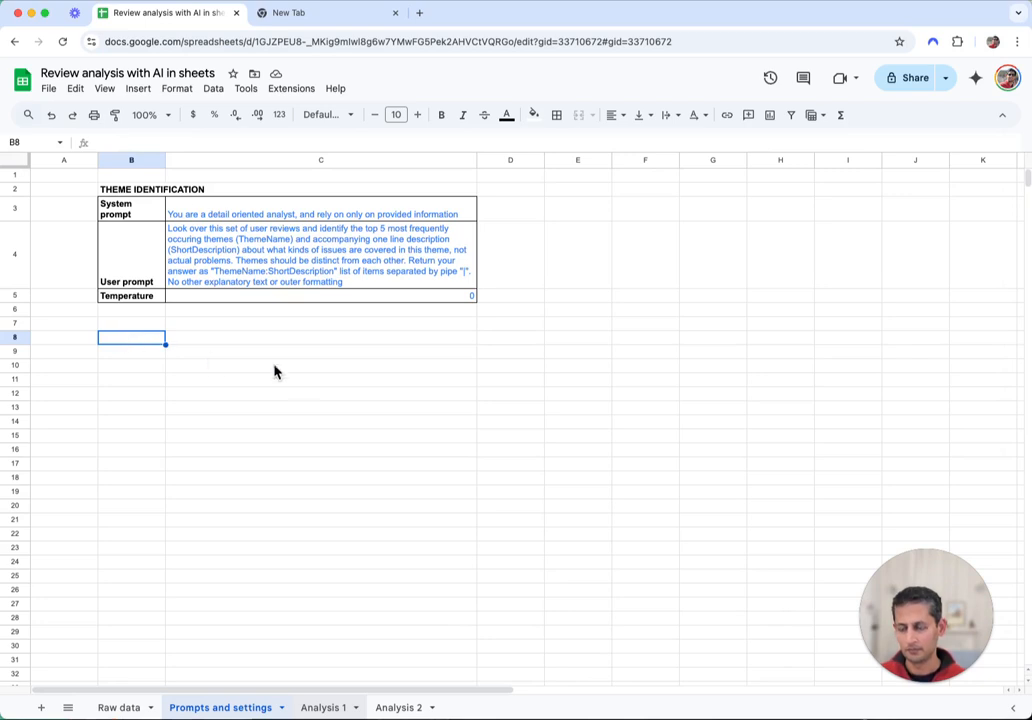
key(super+v)
click(336, 486)
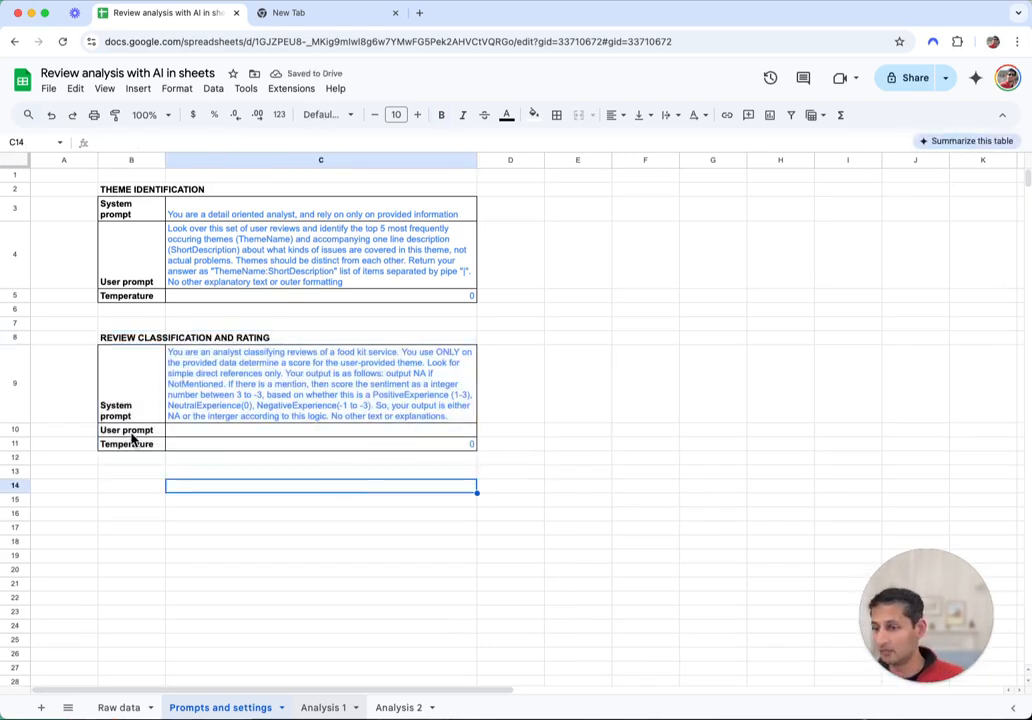
click(111, 404)
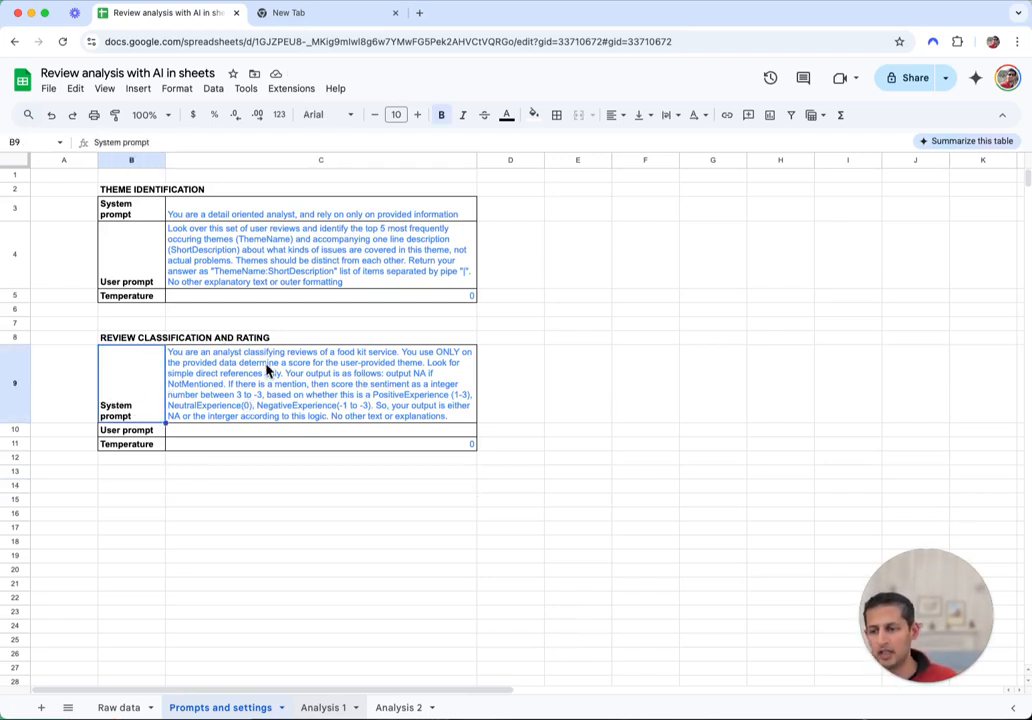
Change the C9 system prompt's 'food kit service' wording to 'a given company'
click(323, 358)
double_click(324, 356)
click(392, 348)
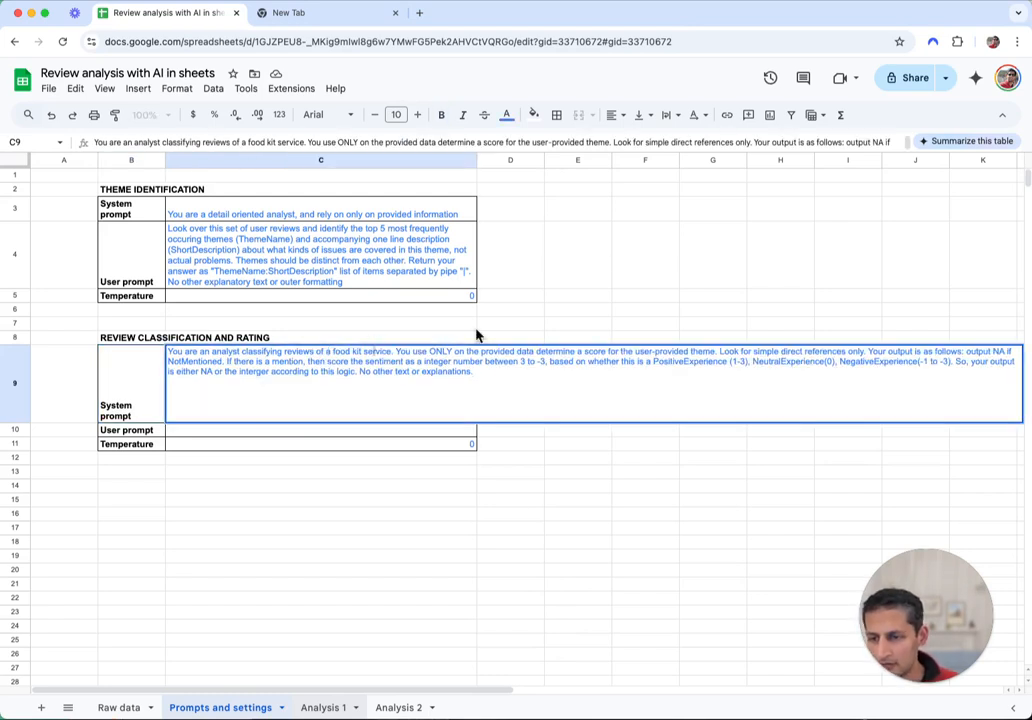
key(alt+BackSpace)
key(alt+BackSpace)
key(alt+BackSpace)
text(heating service)
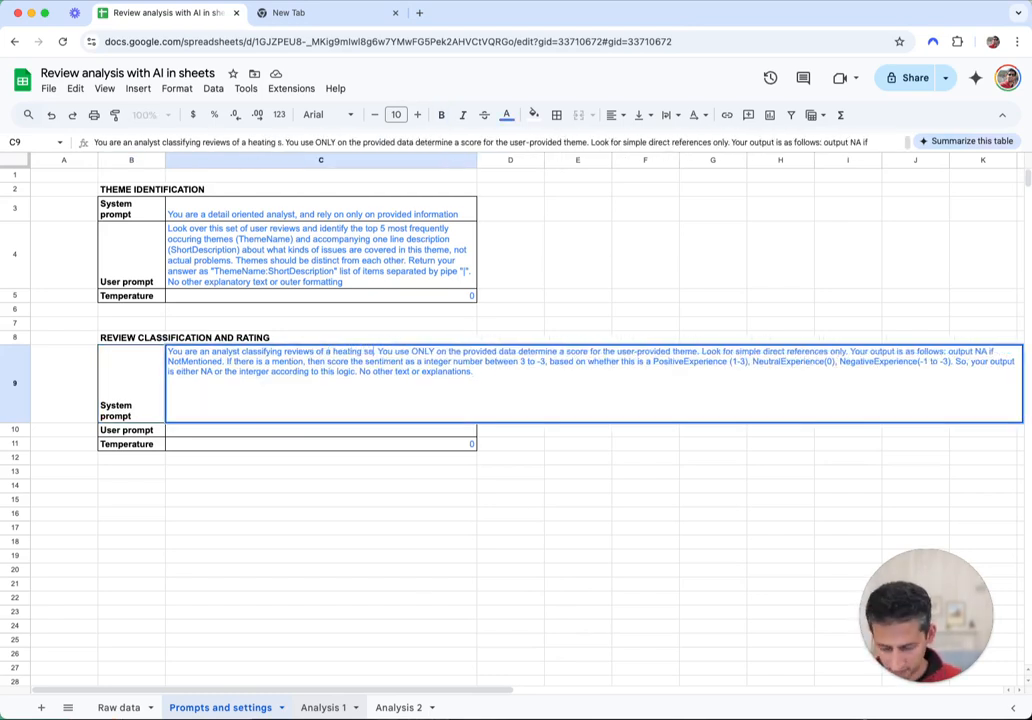
text(s )
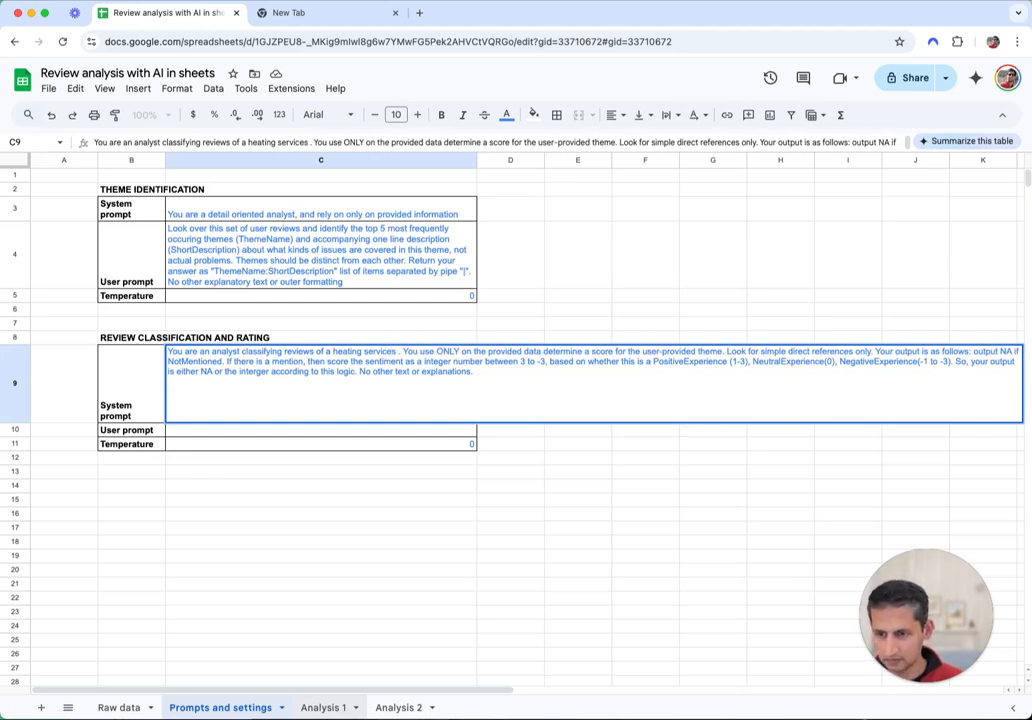
text(company)
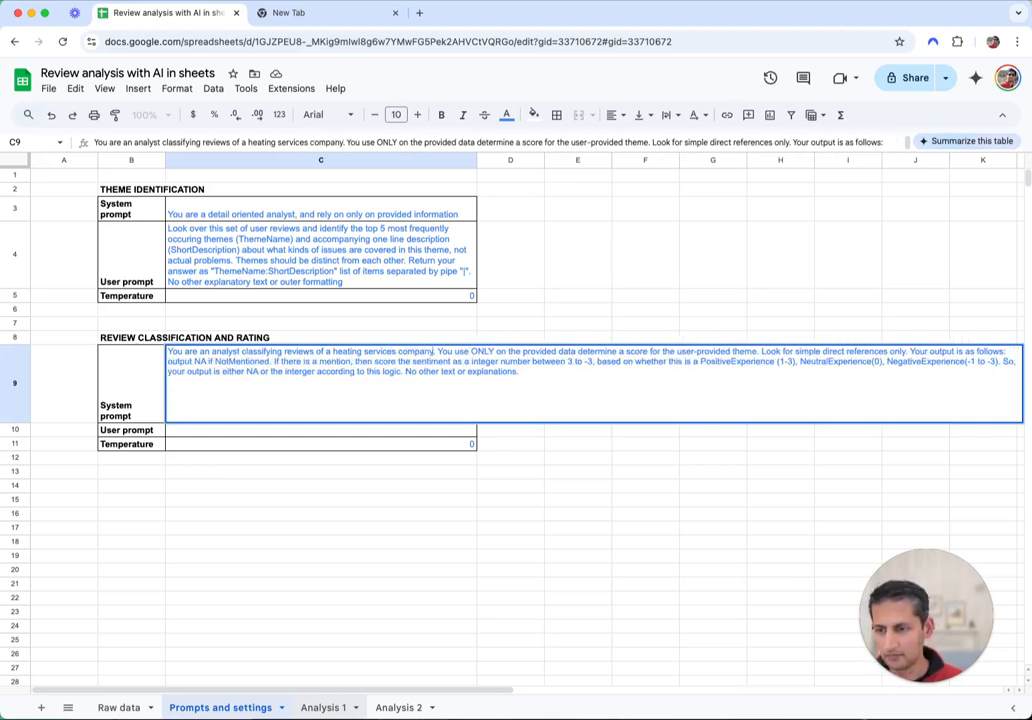
key(alt+BackSpace)
key(alt+BackSpace)
key(alt+BackSpace)
key(alt+BackSpace)
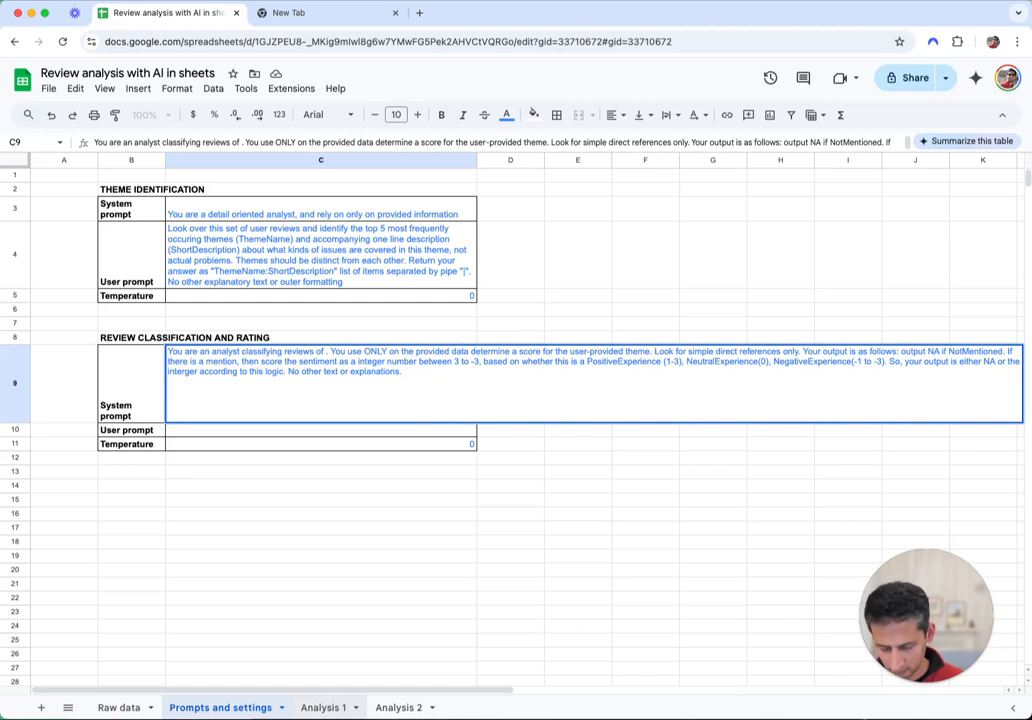
text(a given compa)
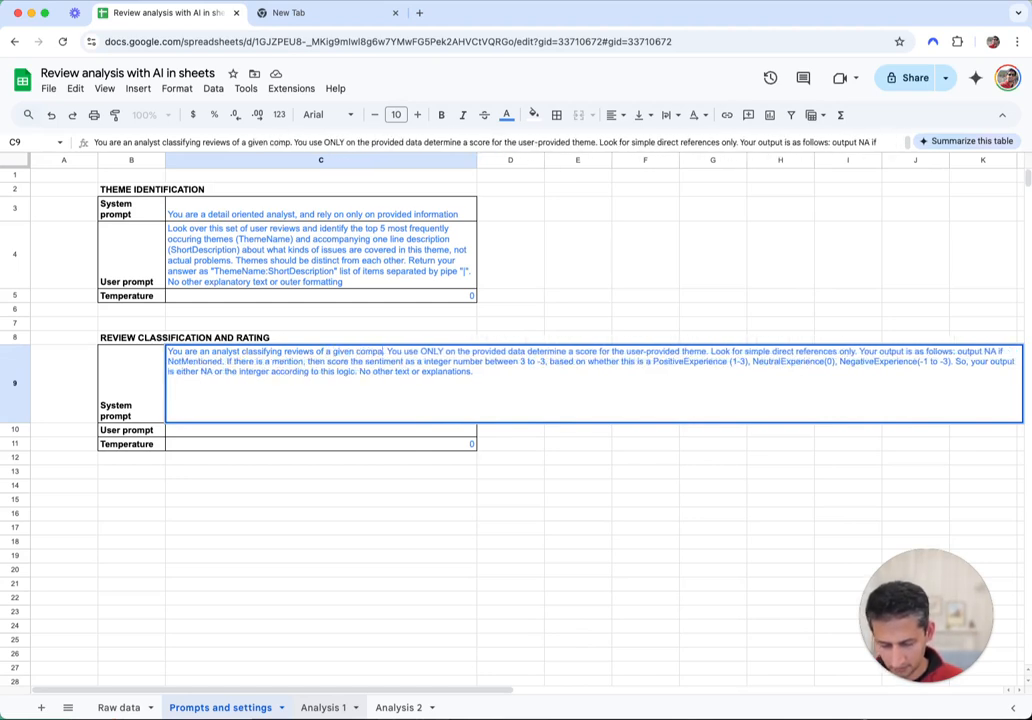
text(ny)
key(Return)
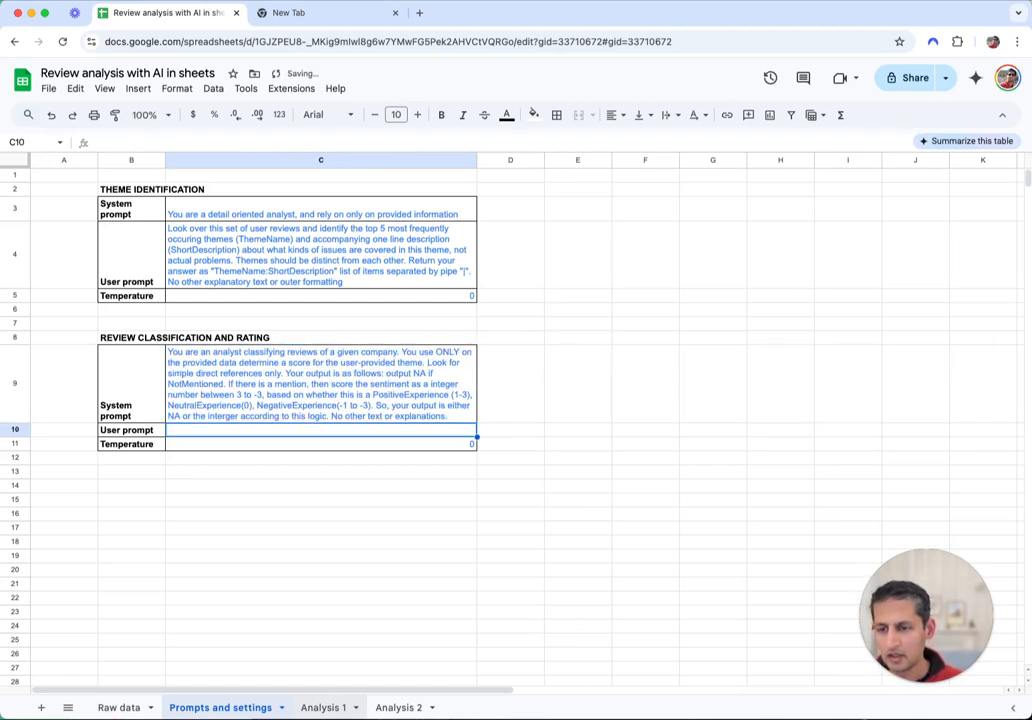
double_click(281, 377)
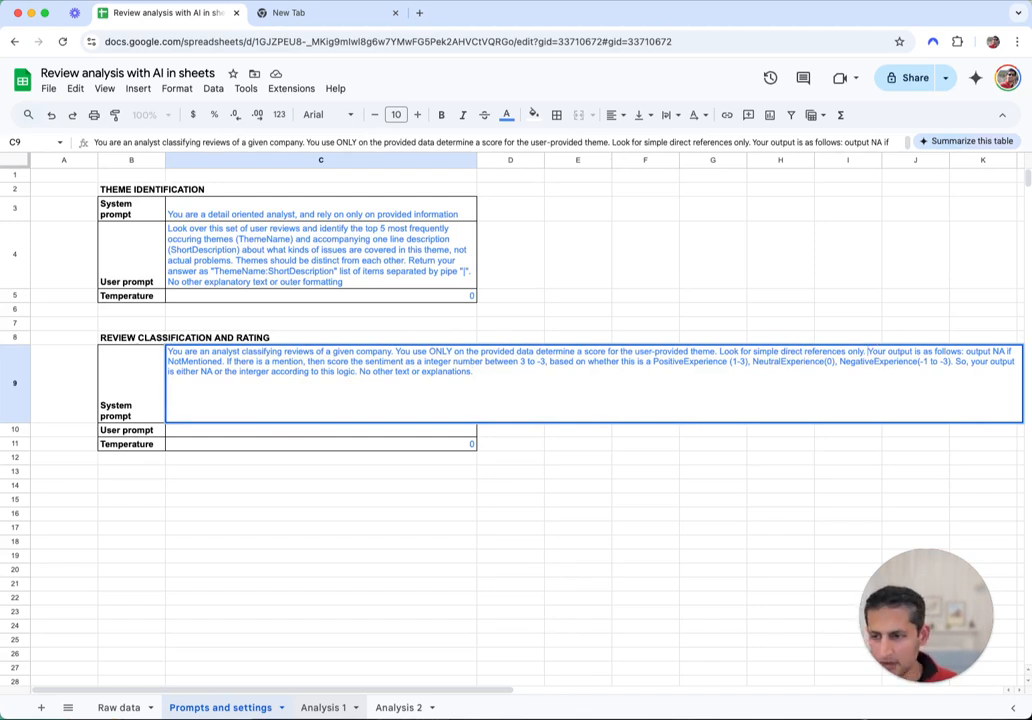
click(320, 337)
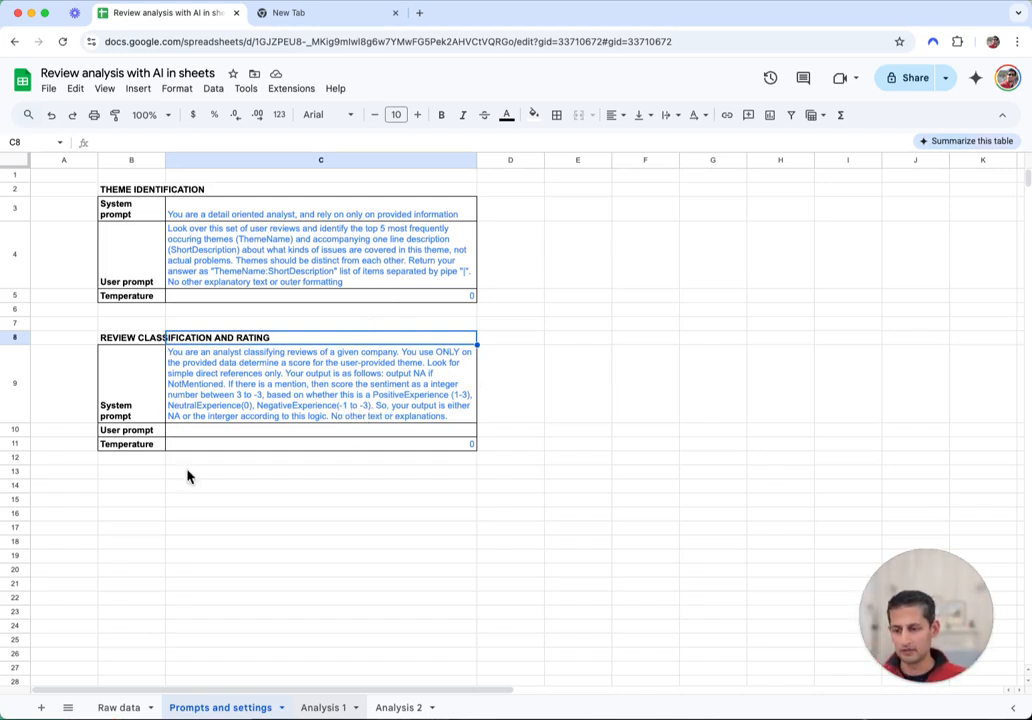
In Analysis 2 E2, start =llm( with the C9 system prompt and E1 theme header
click(430, 702)
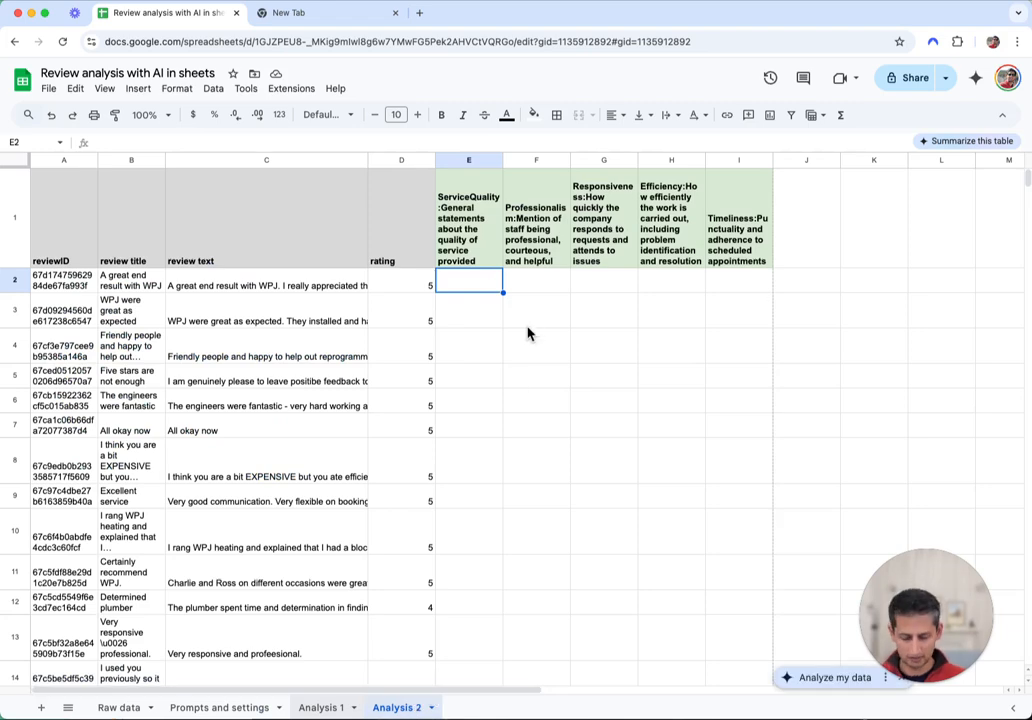
text(=llm)
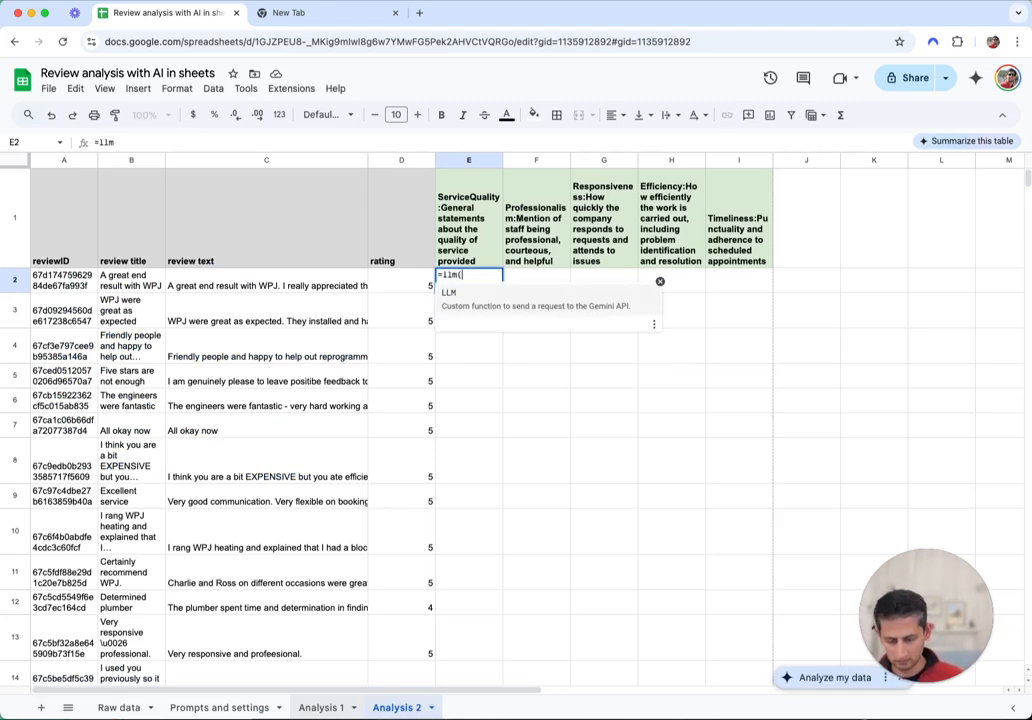
text(()
click(235, 708)
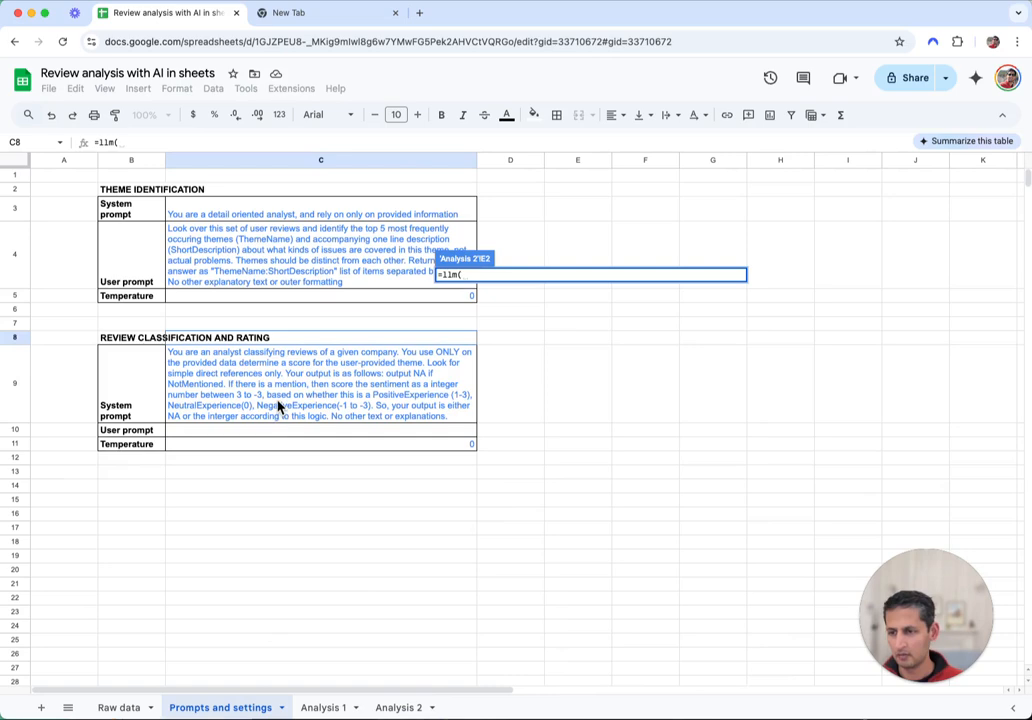
click(279, 406)
text(,)
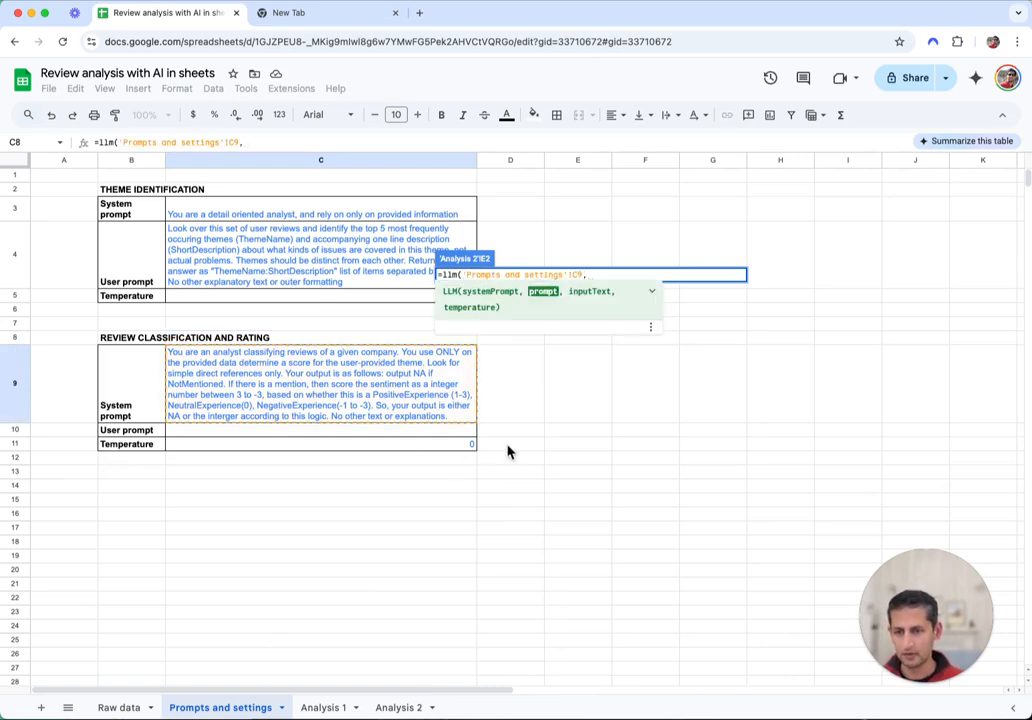
click(398, 708)
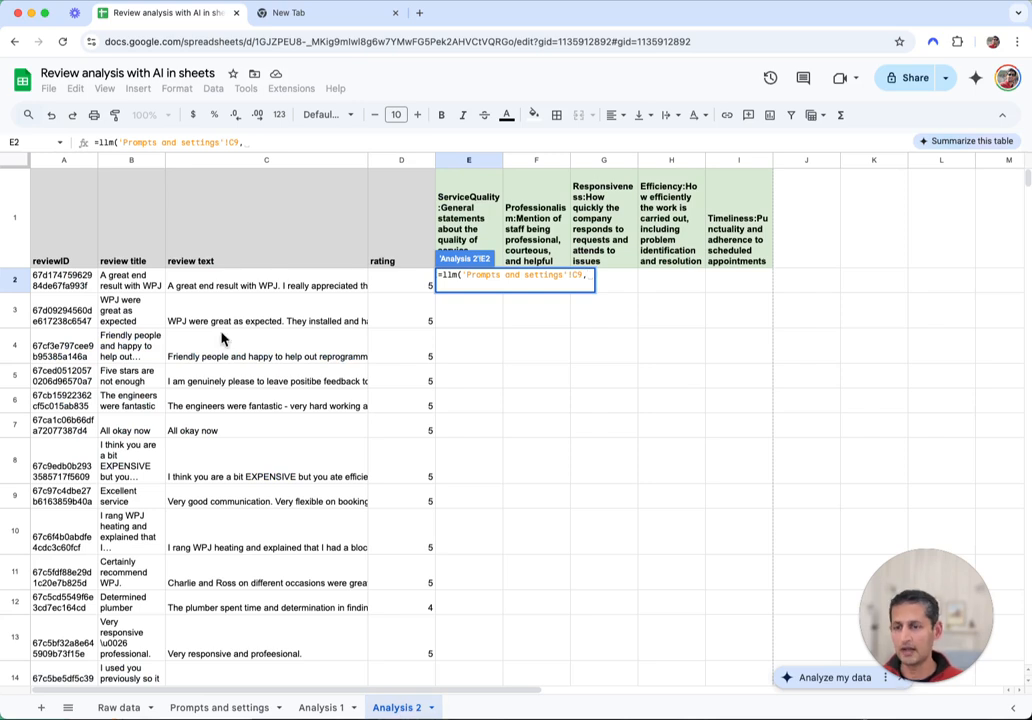
click(475, 190)
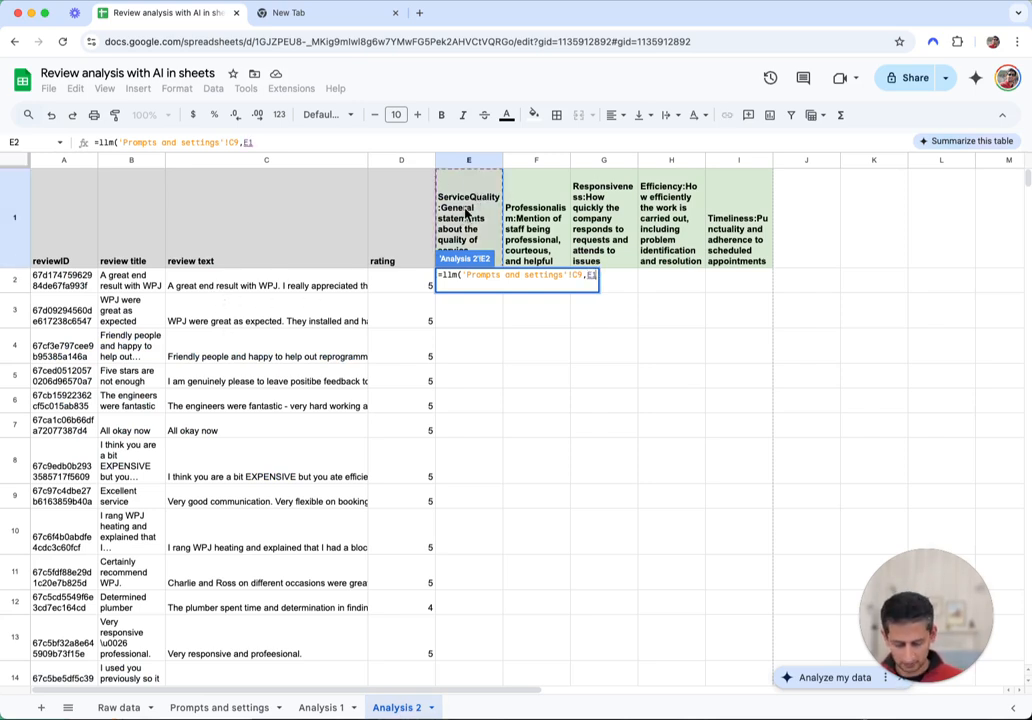
text(,)
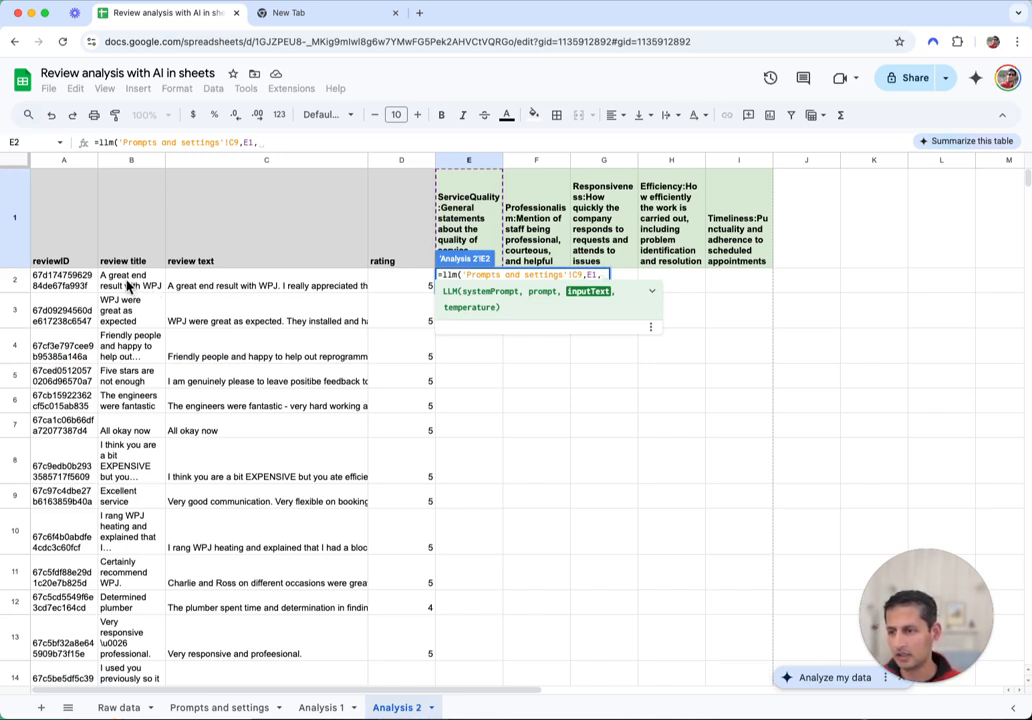
Add review range B1:C2 and temperature C11 as arguments and commit; E2 returns 1
drag(129, 252, 328, 296)
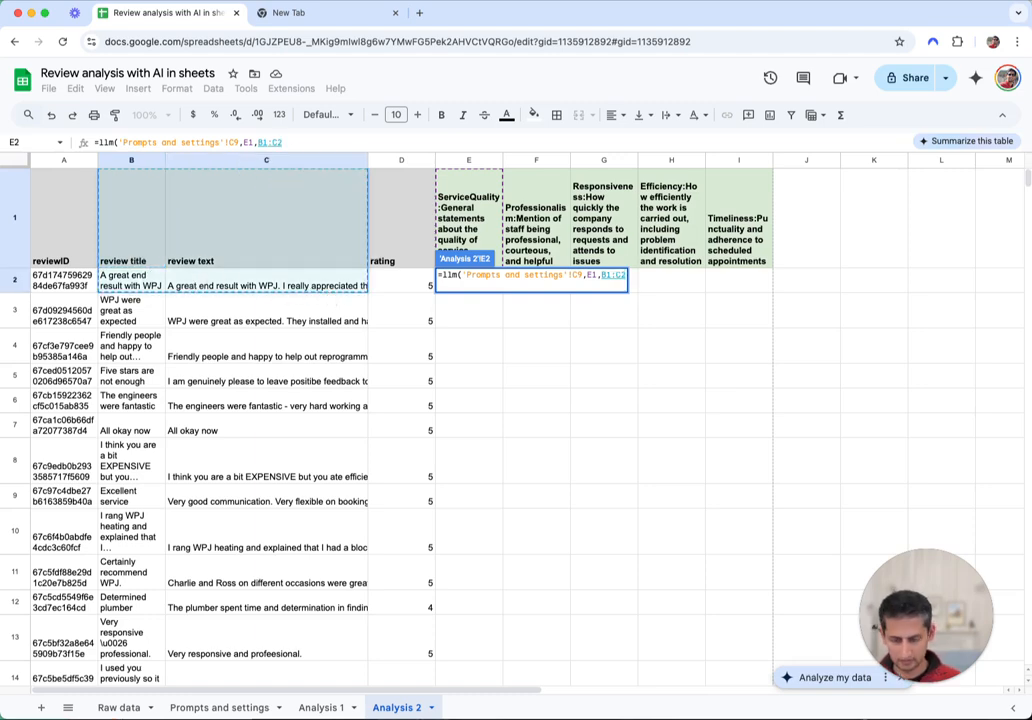
text(,)
click(235, 709)
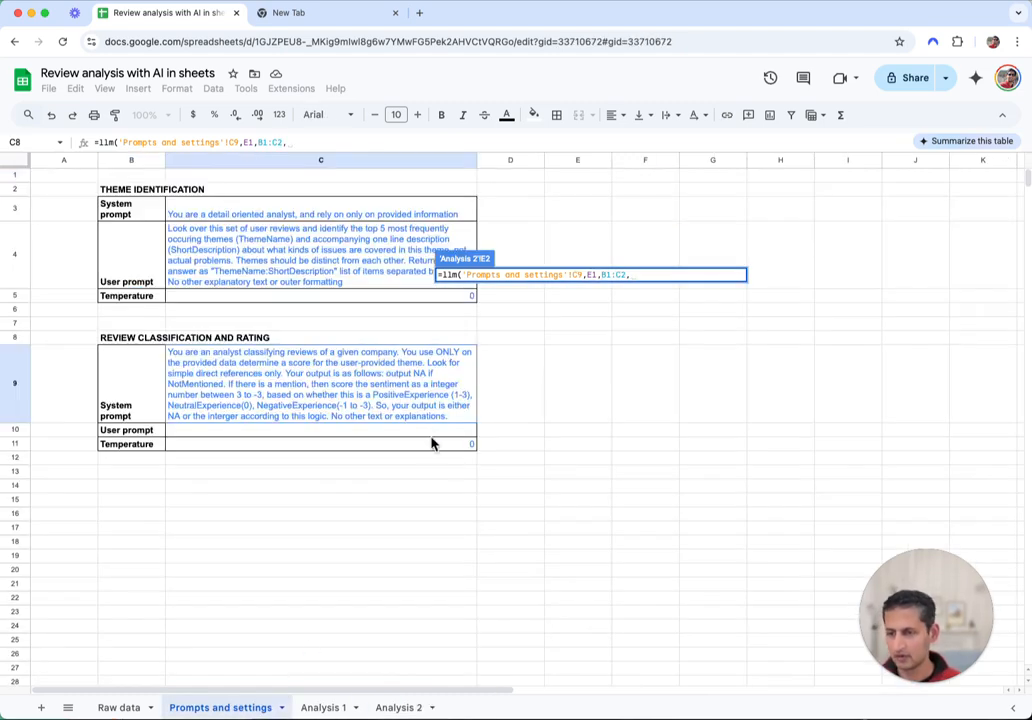
click(460, 447)
text())
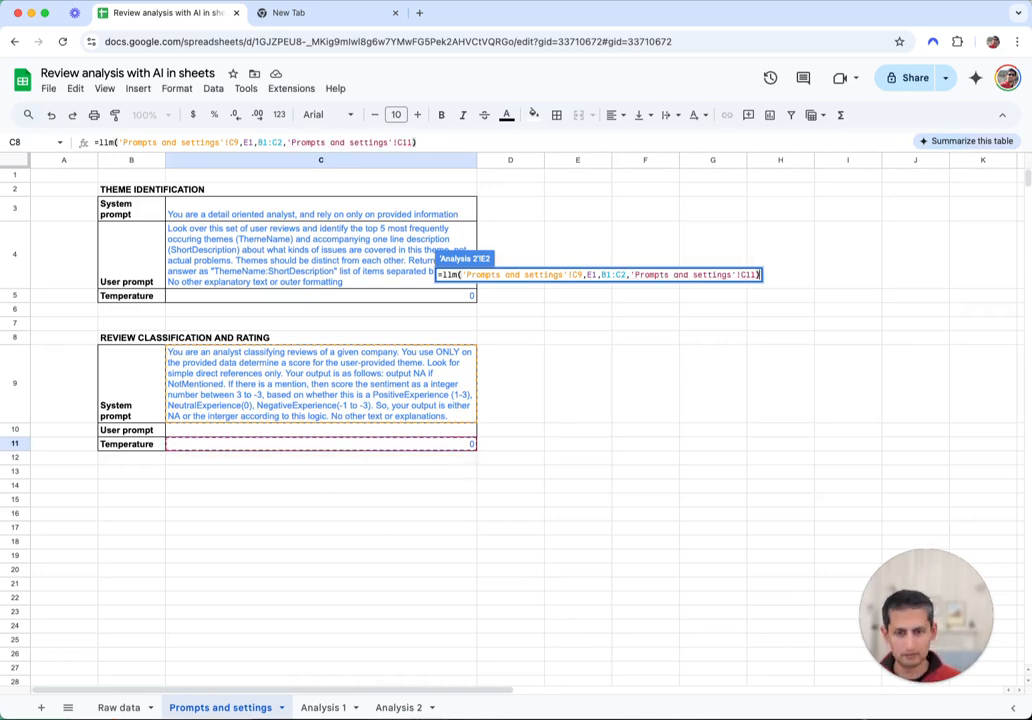
key(Return)
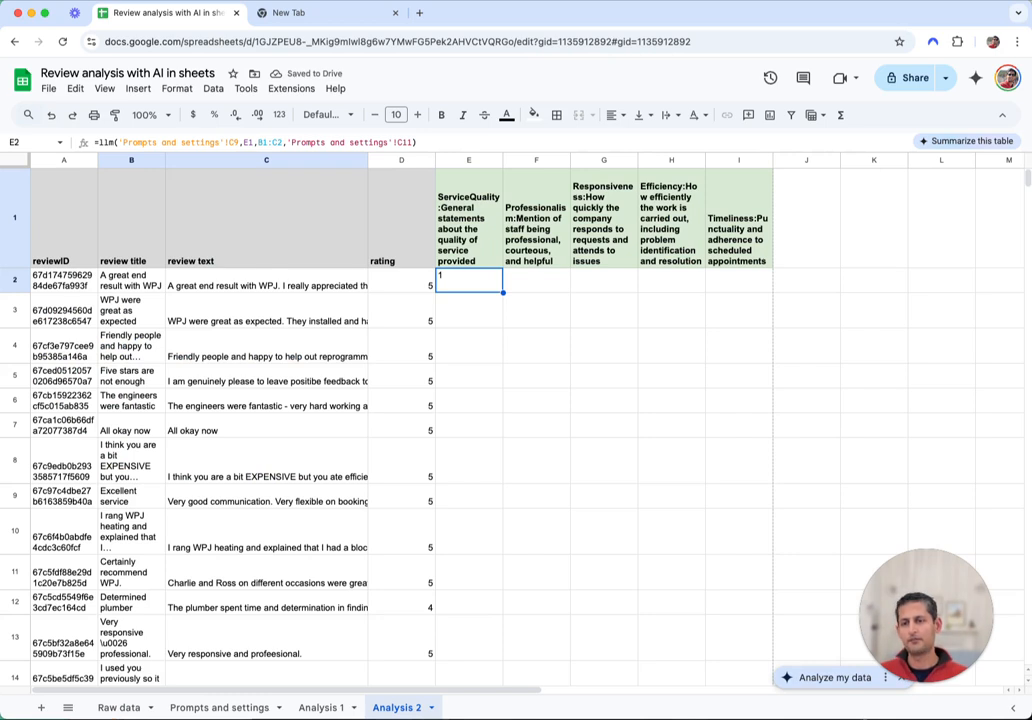
Wrap E2's formula as =trim(llm(...)) so its score of 1 has no stray spaces
double_click(442, 276)
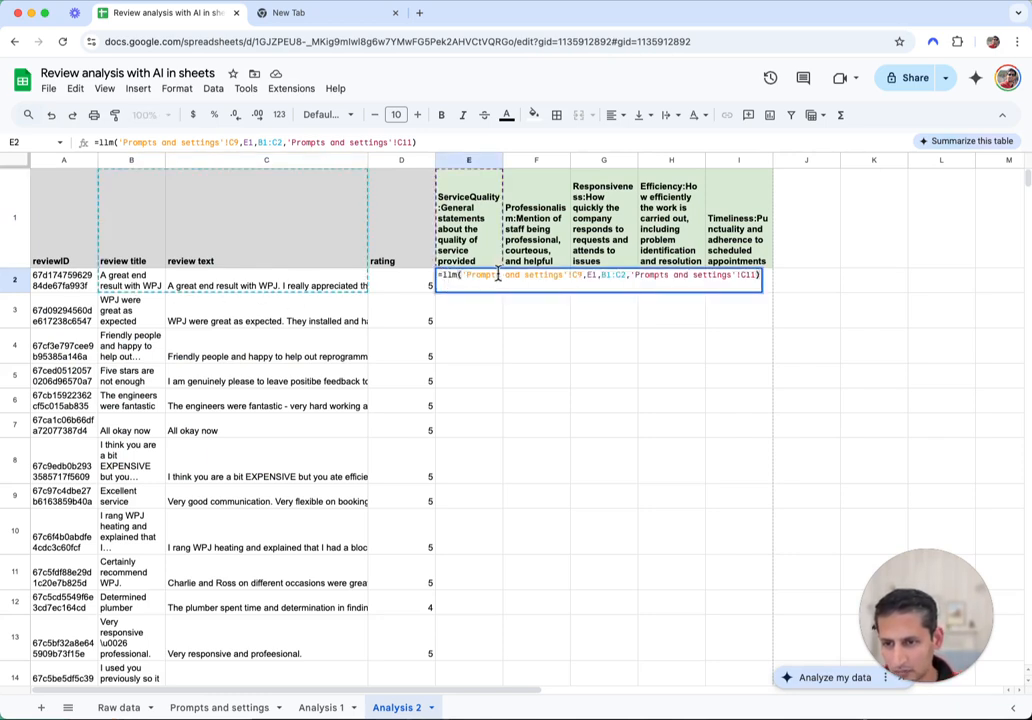
key(Escape)
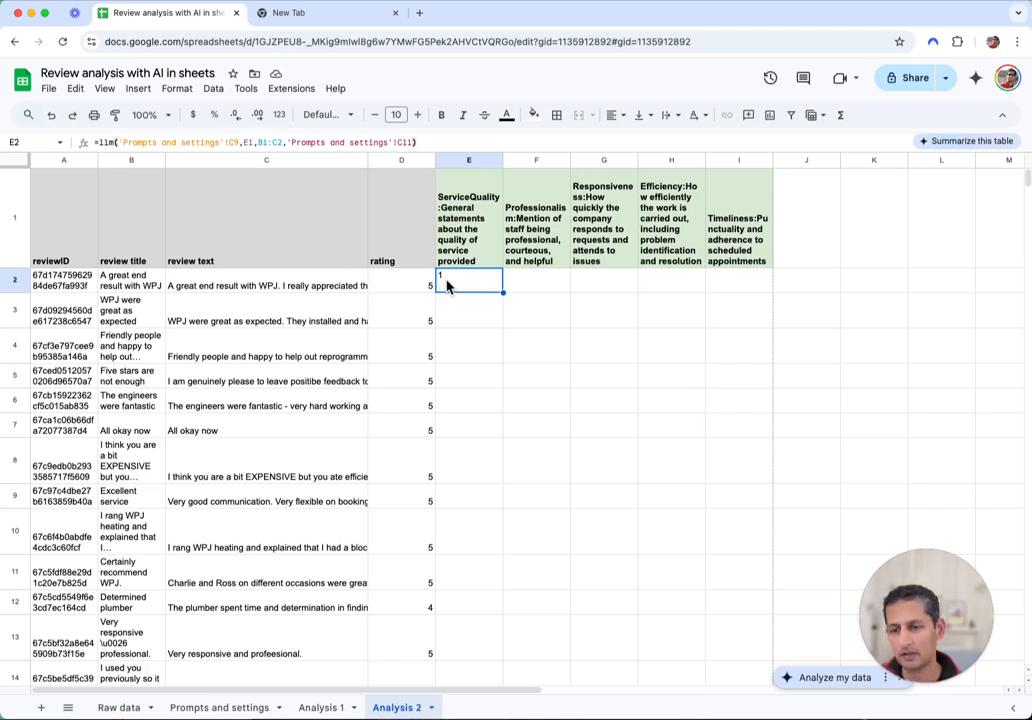
double_click(447, 286)
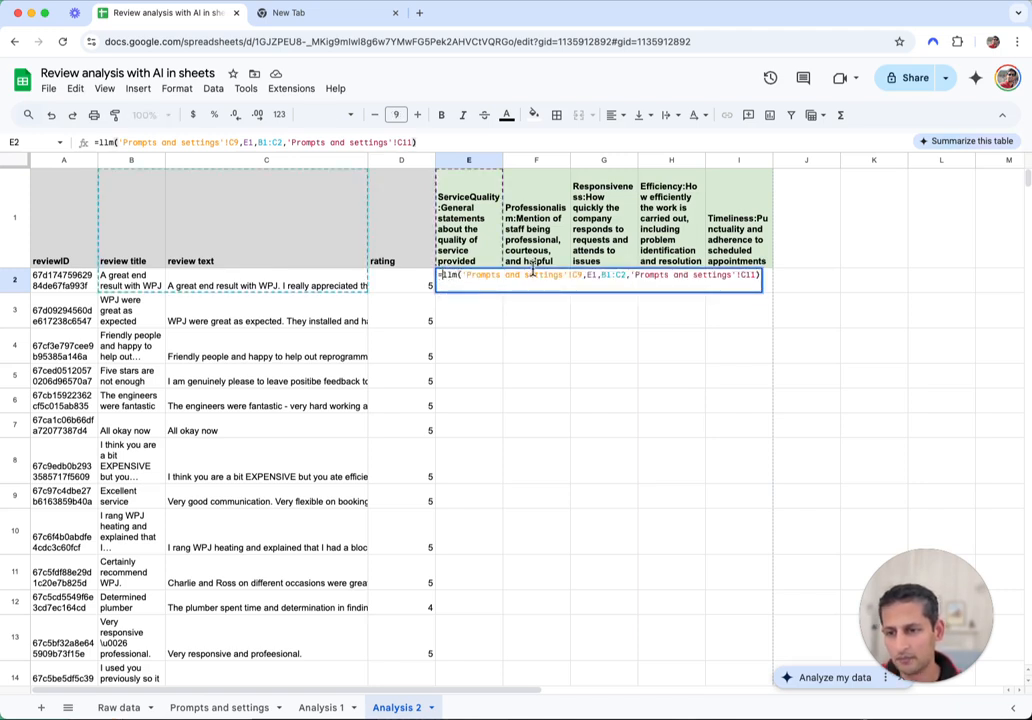
text(trim()
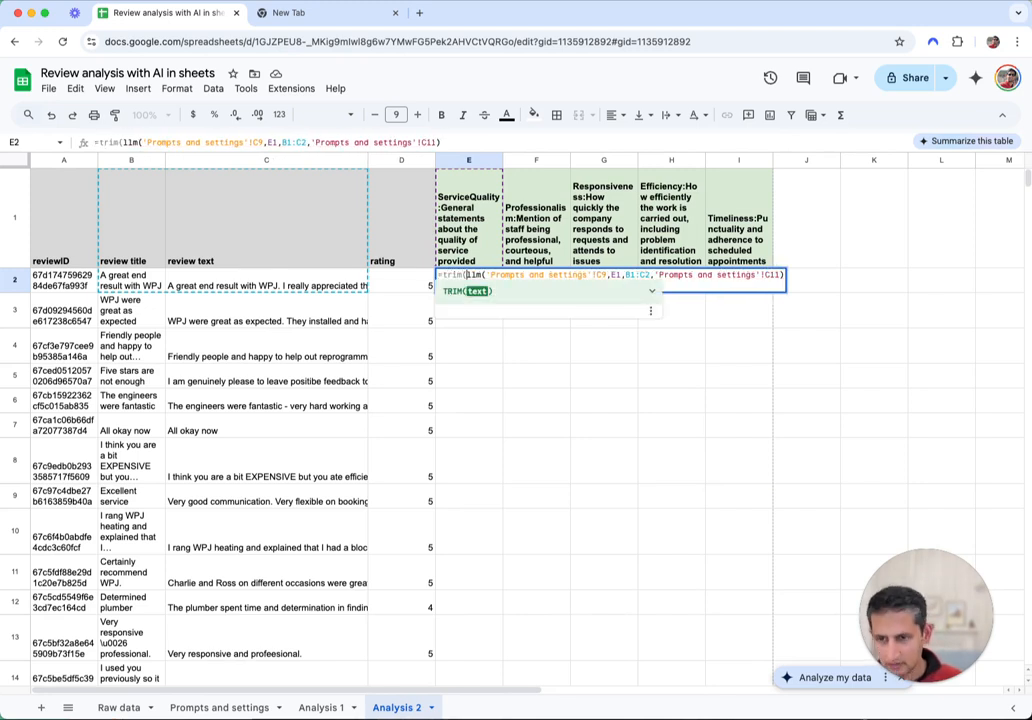
click(638, 274)
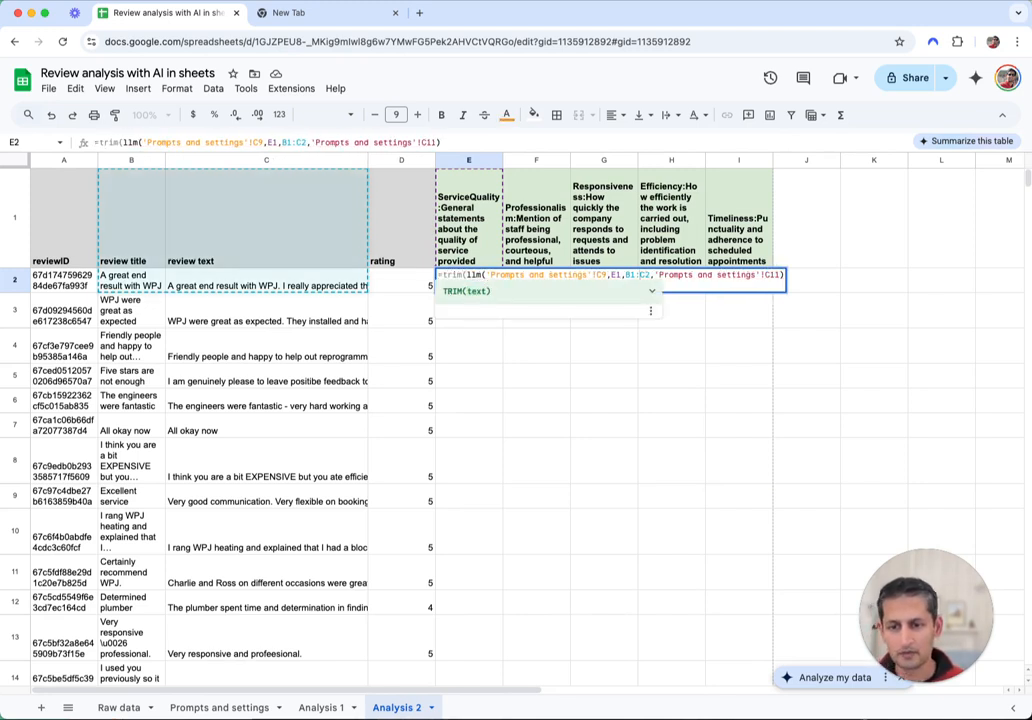
click(783, 274)
text())
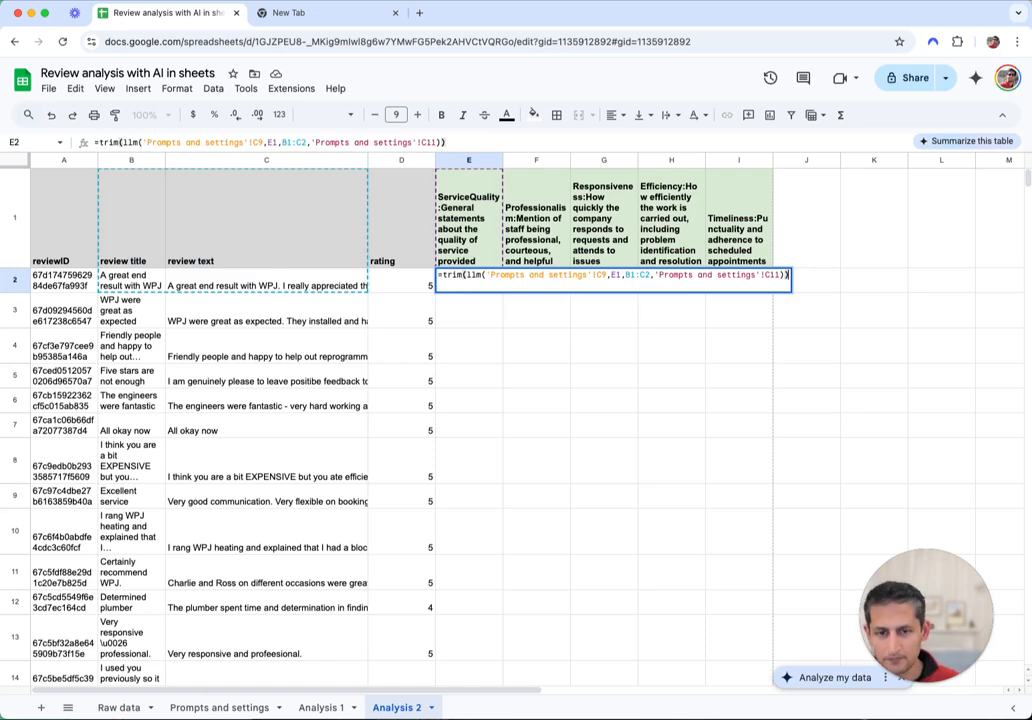
key(Return)
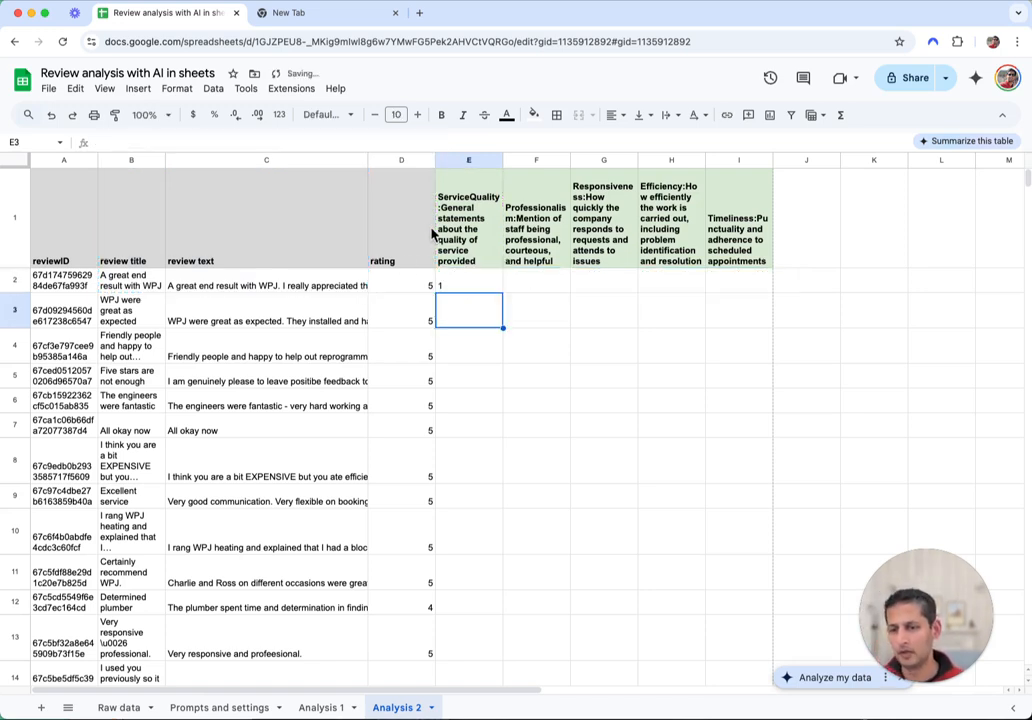
Apply the red-to-green preset colour scale conditional format to E2:I2
click(465, 283)
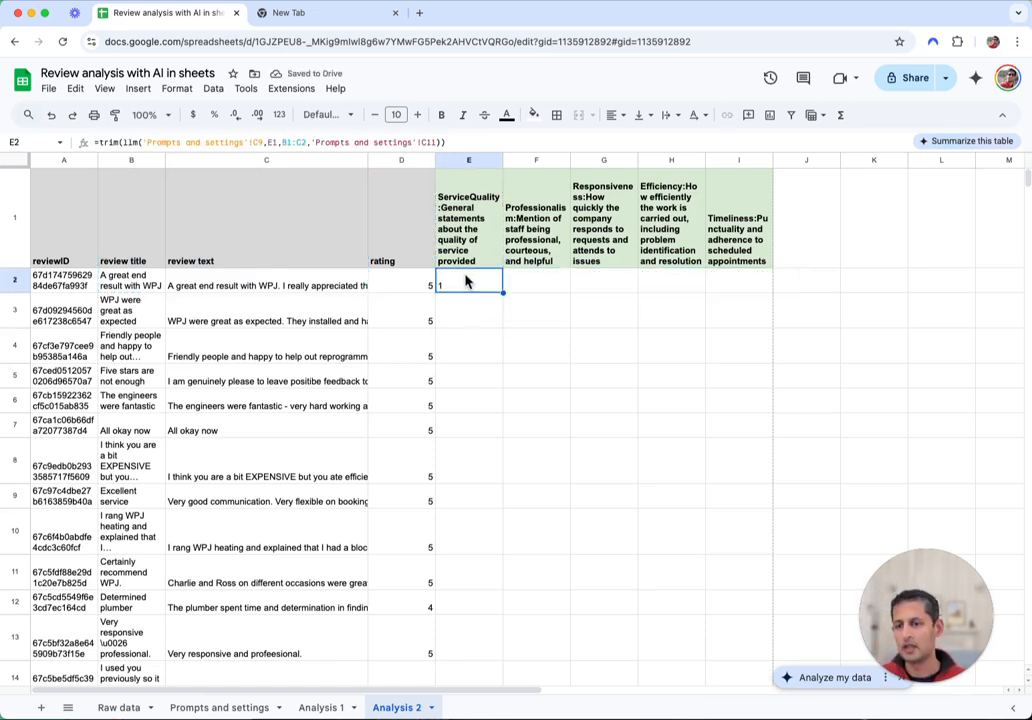
click(218, 90)
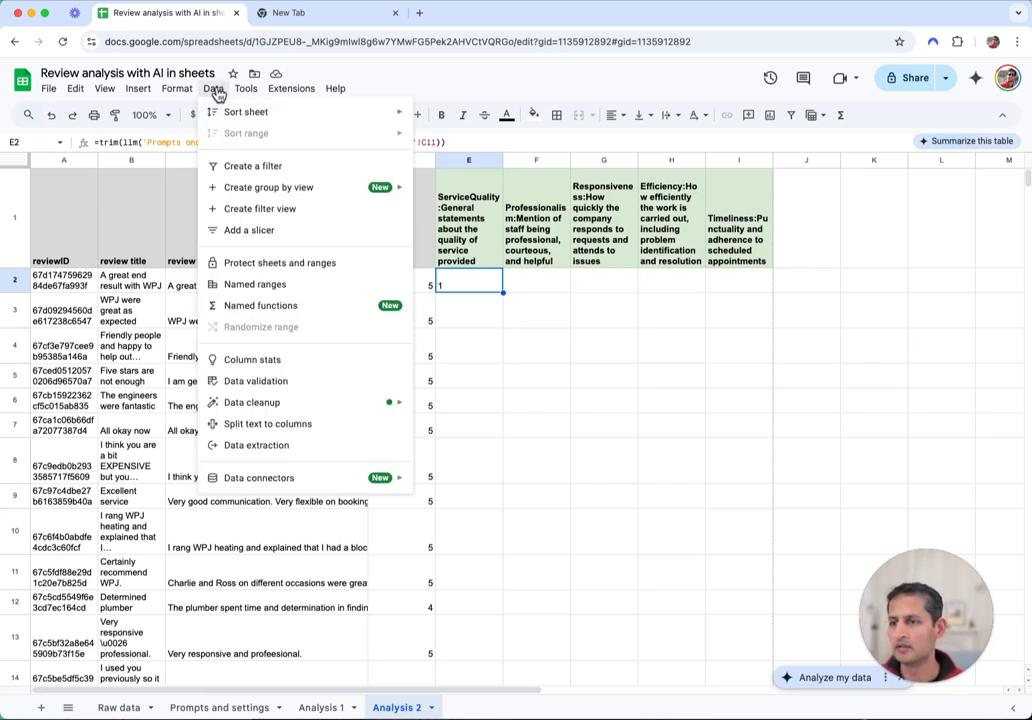
click(739, 376)
drag(458, 286, 728, 286)
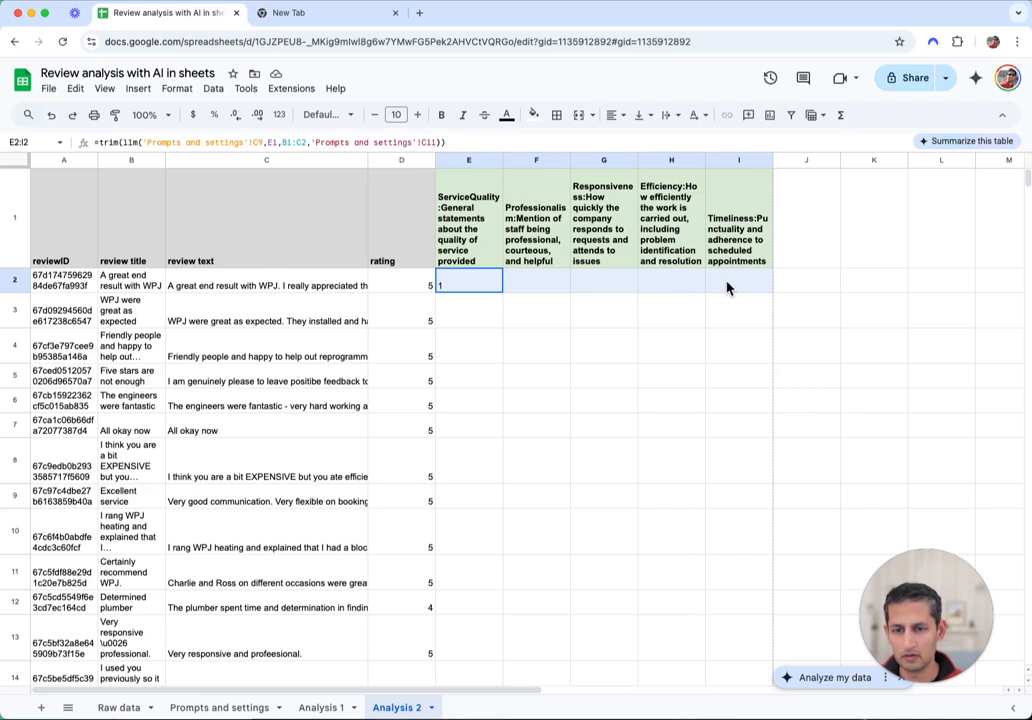
click(180, 90)
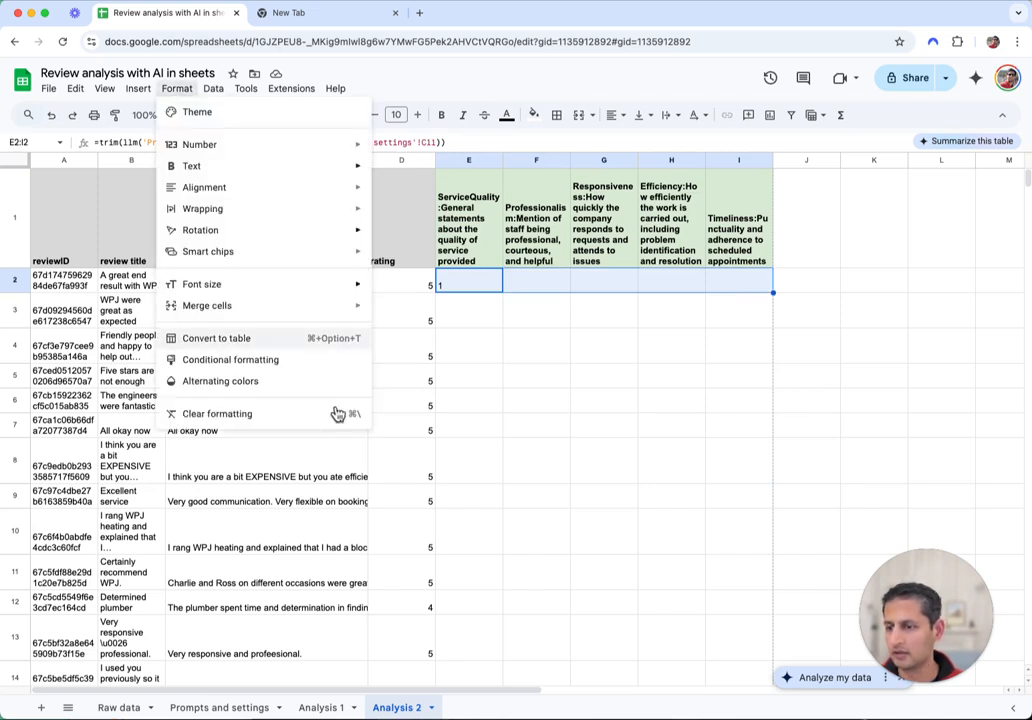
click(275, 362)
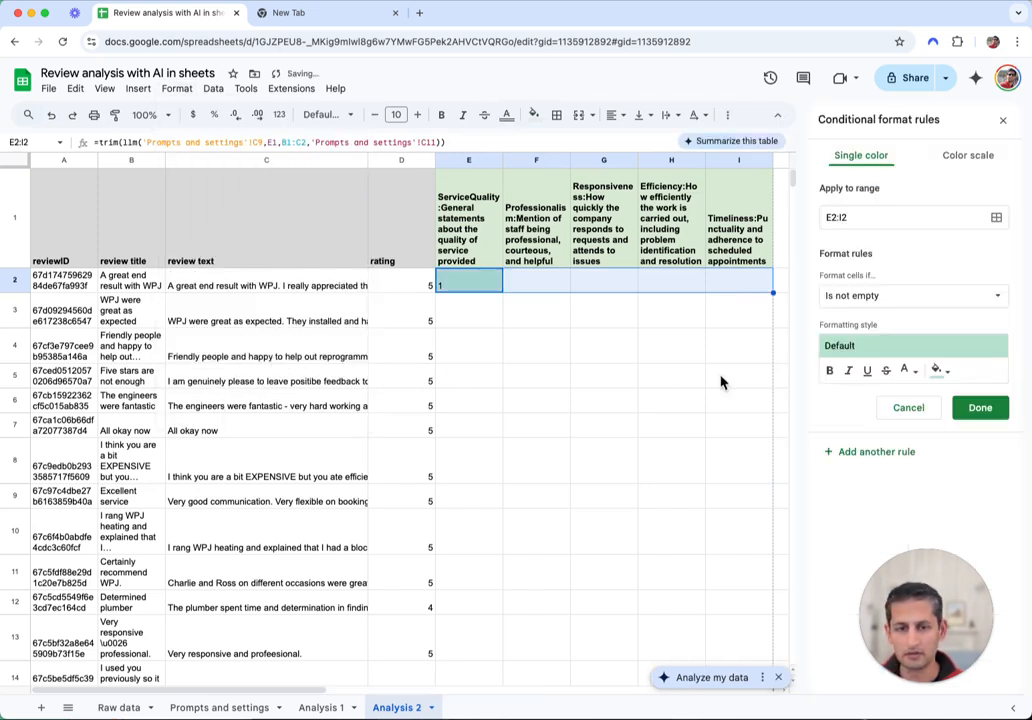
click(930, 158)
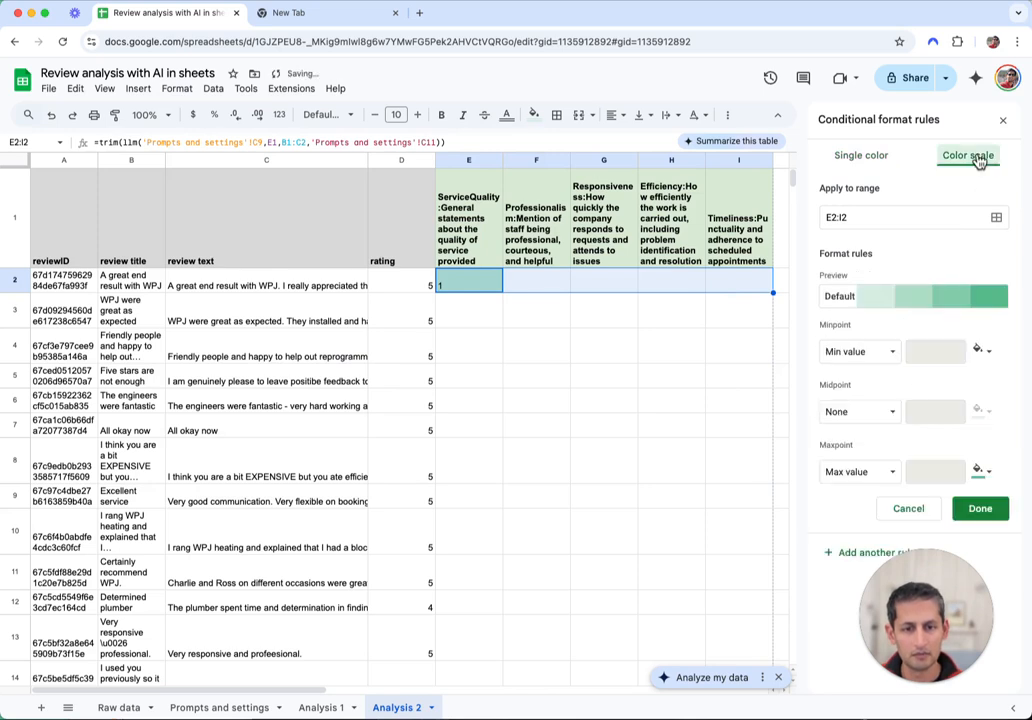
click(834, 296)
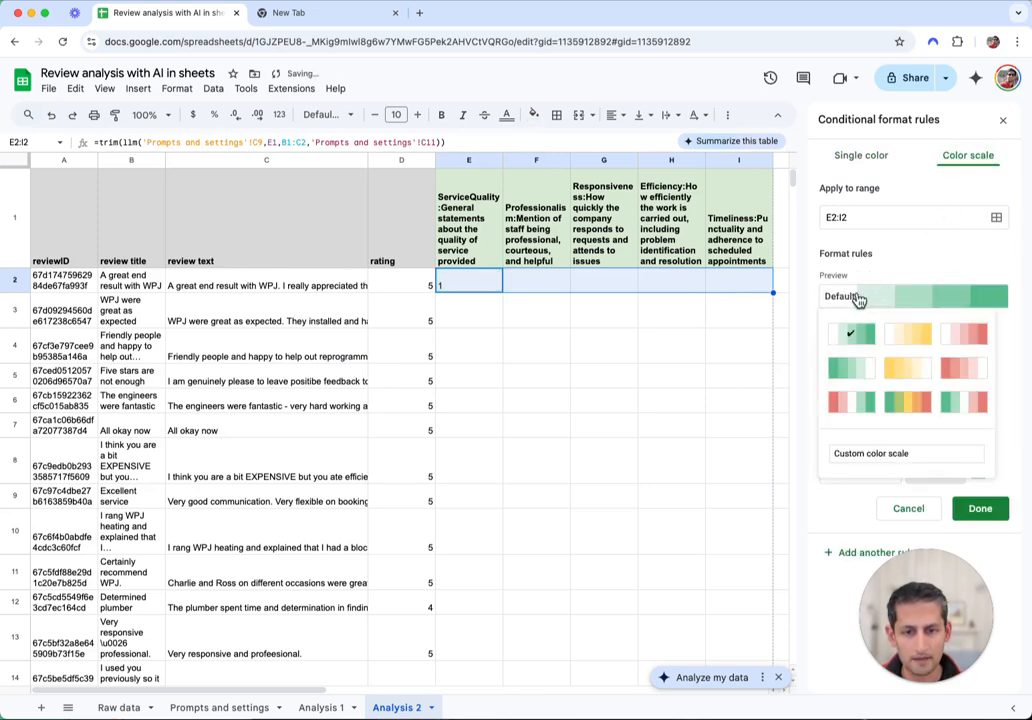
click(852, 403)
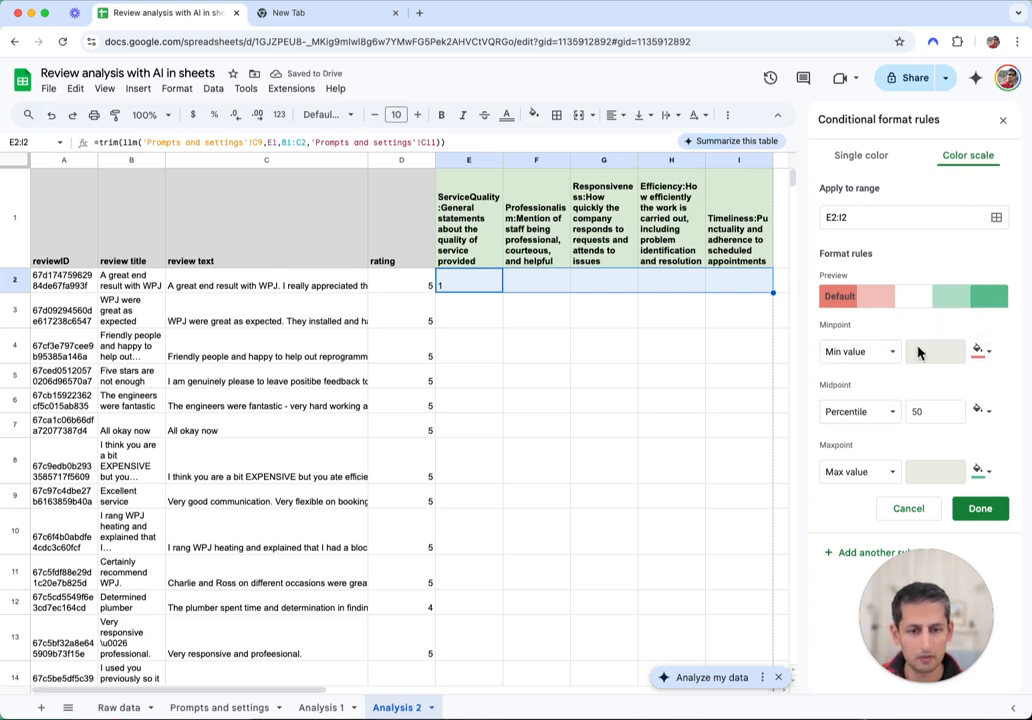
click(982, 512)
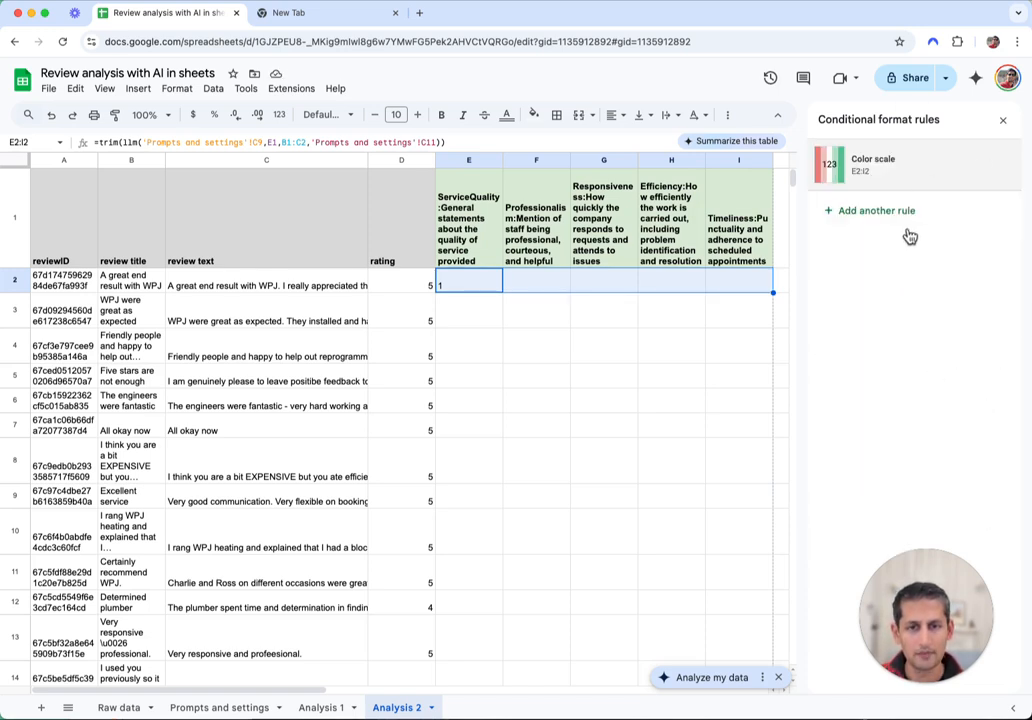
Enter a test score of 3 in G2 to check the colour scale
click(606, 306)
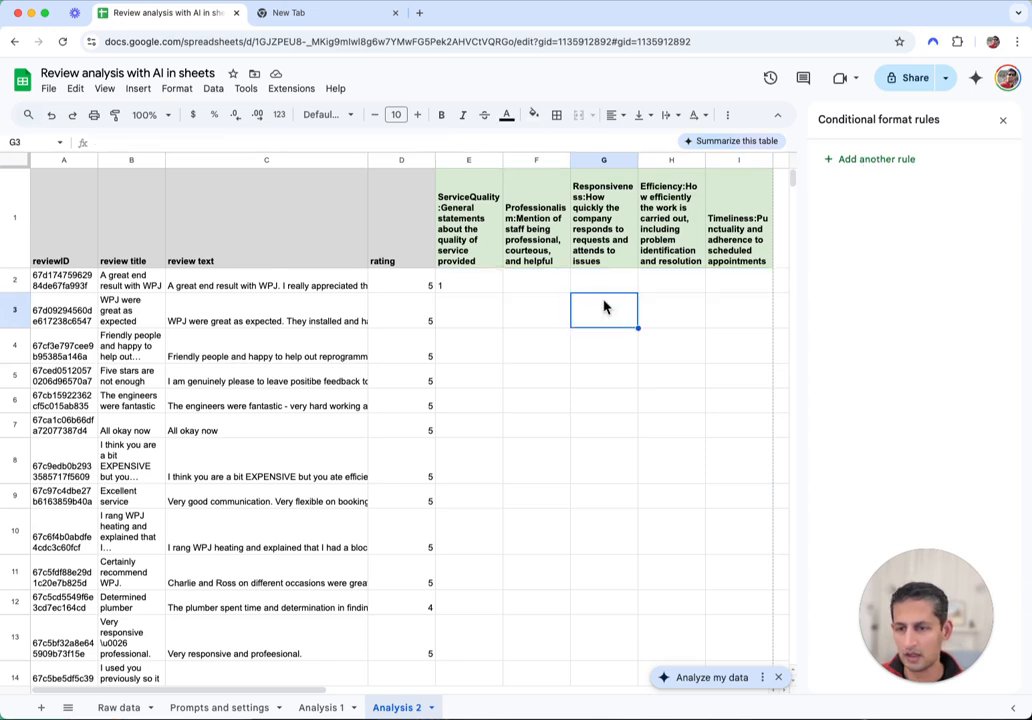
click(601, 287)
text(3)
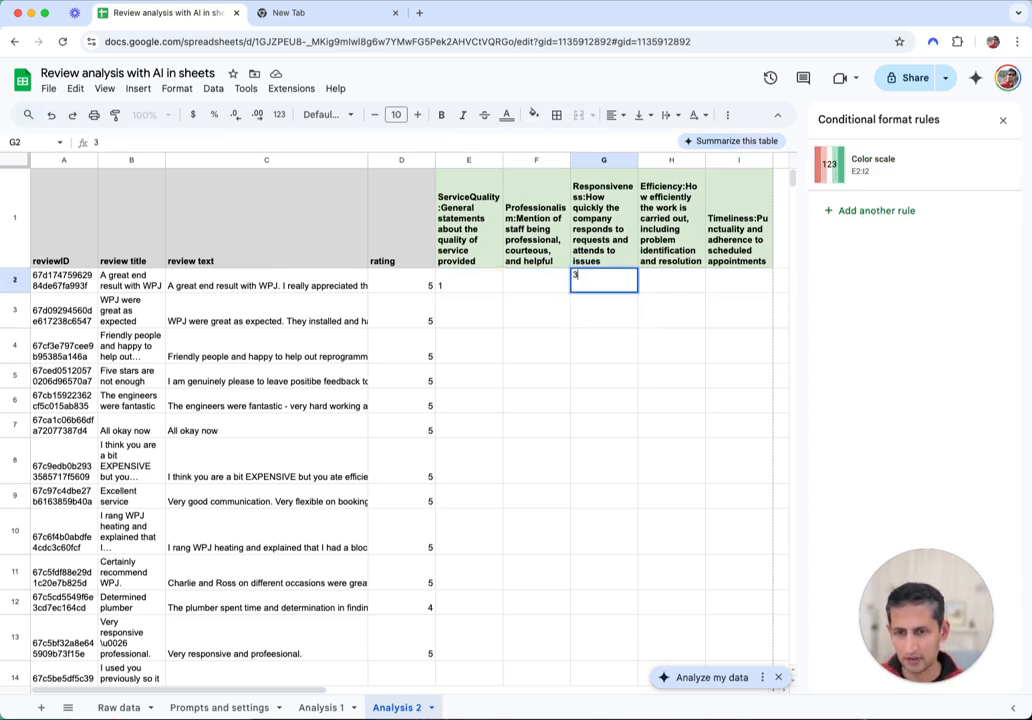
key(Tab)
key(Left)
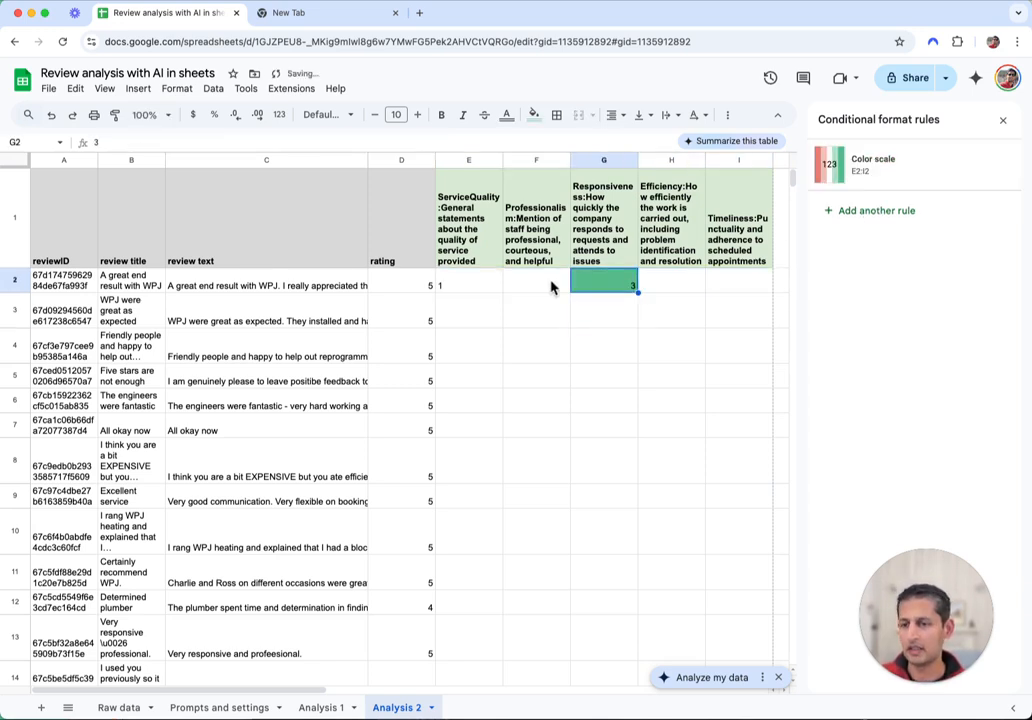
Rewrite E2 as let(val, …, if(val <>"NA", VALUE(val), "NA")) to return a number or NA
click(457, 290)
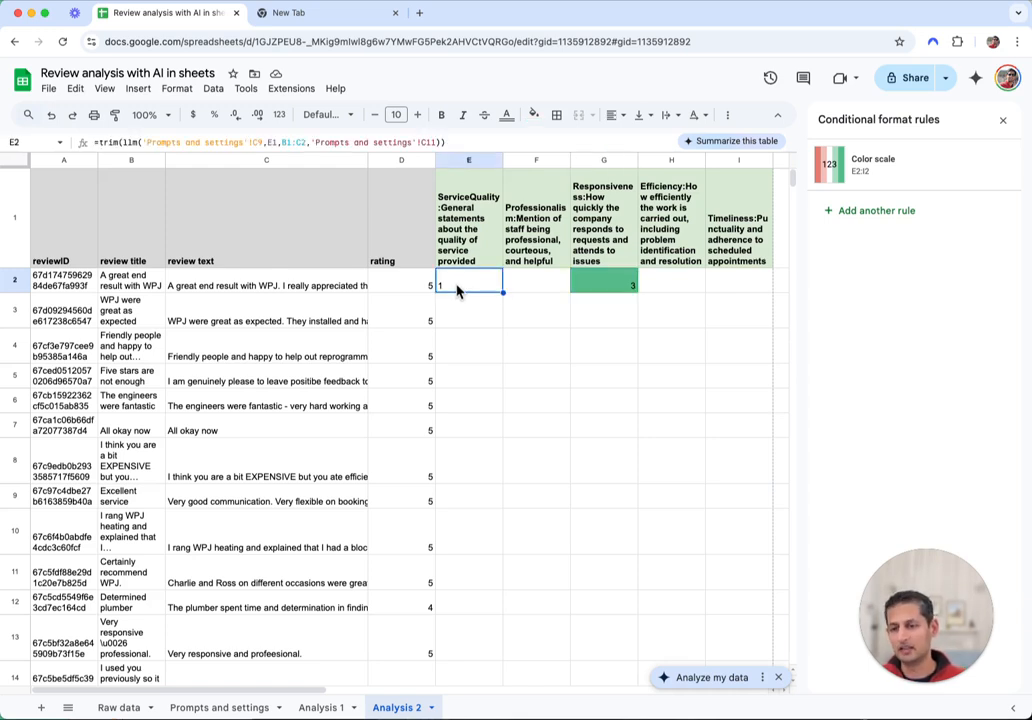
click(104, 142)
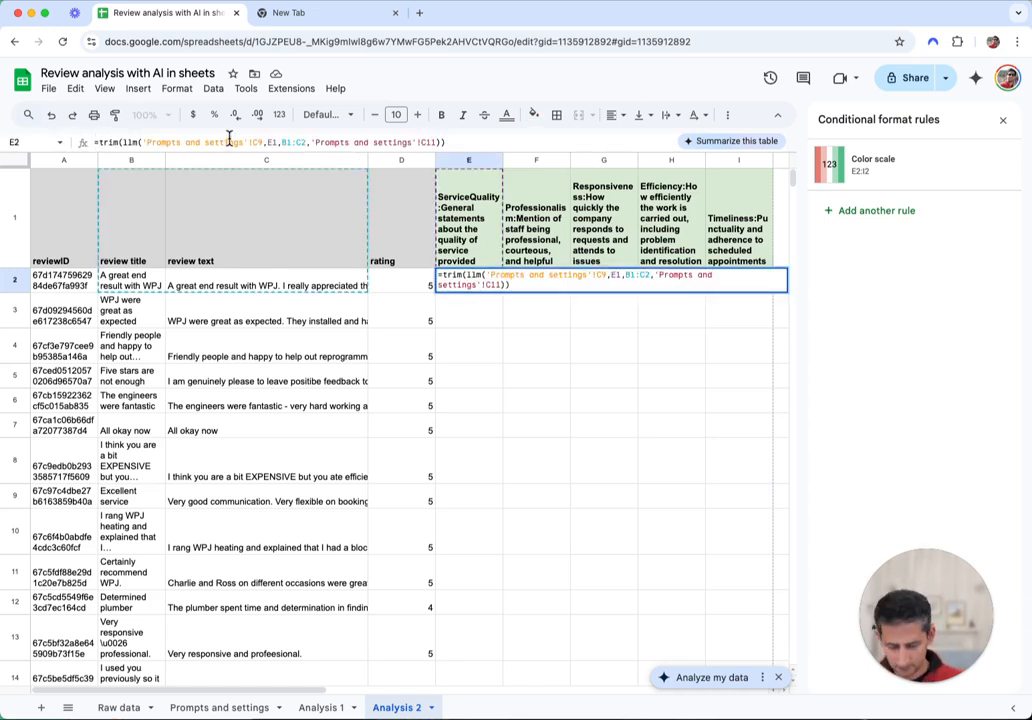
text(let)
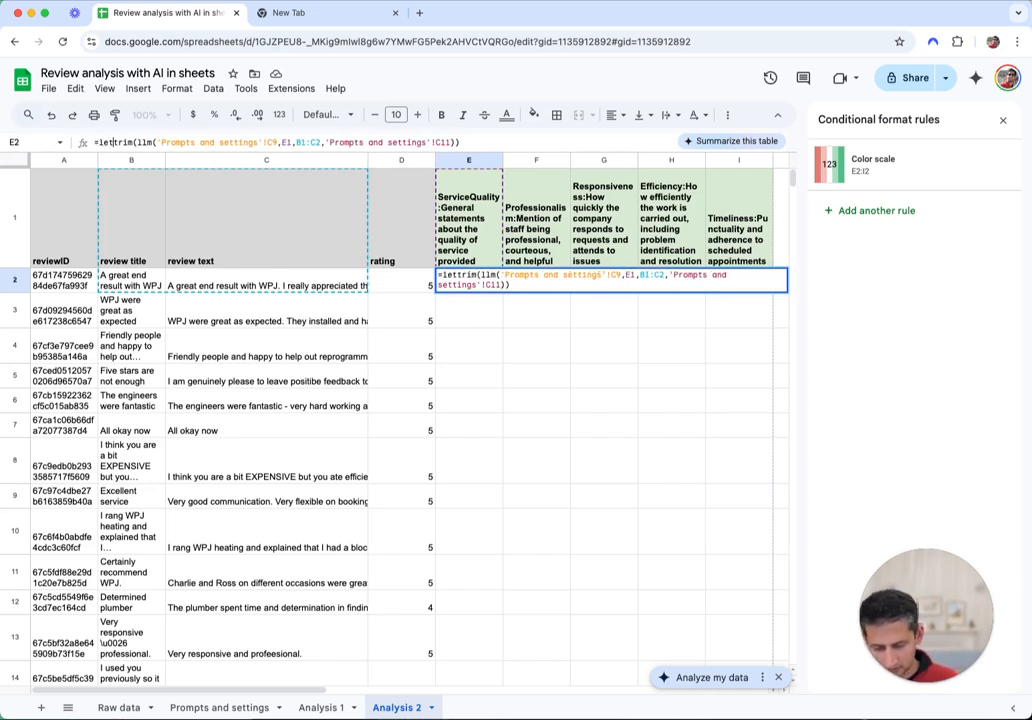
text(()
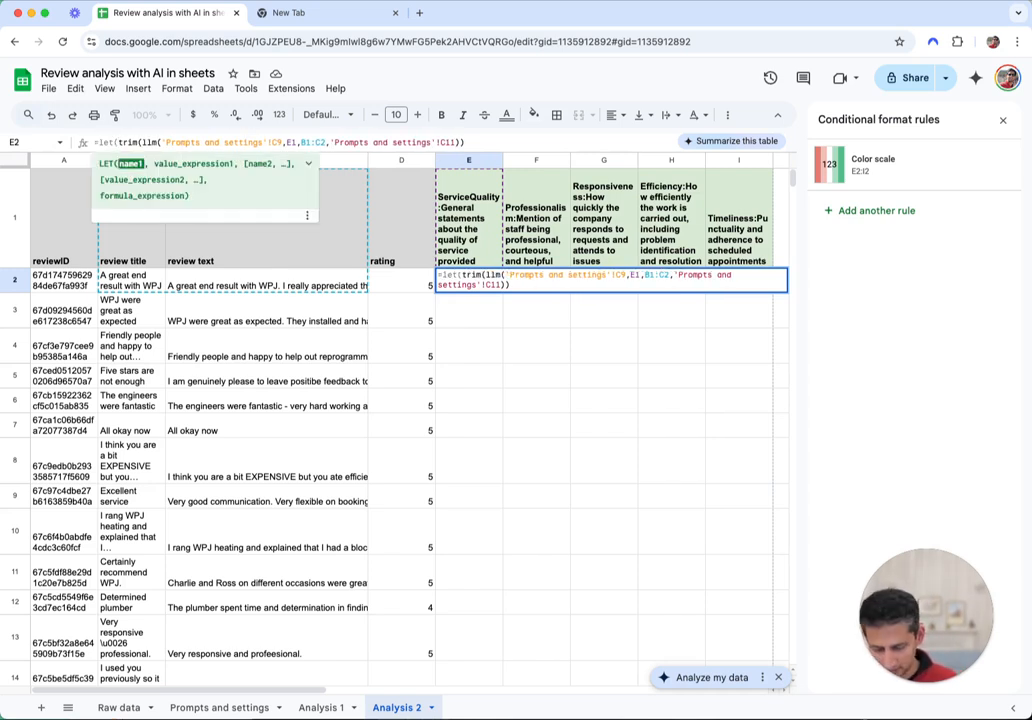
text(val,)
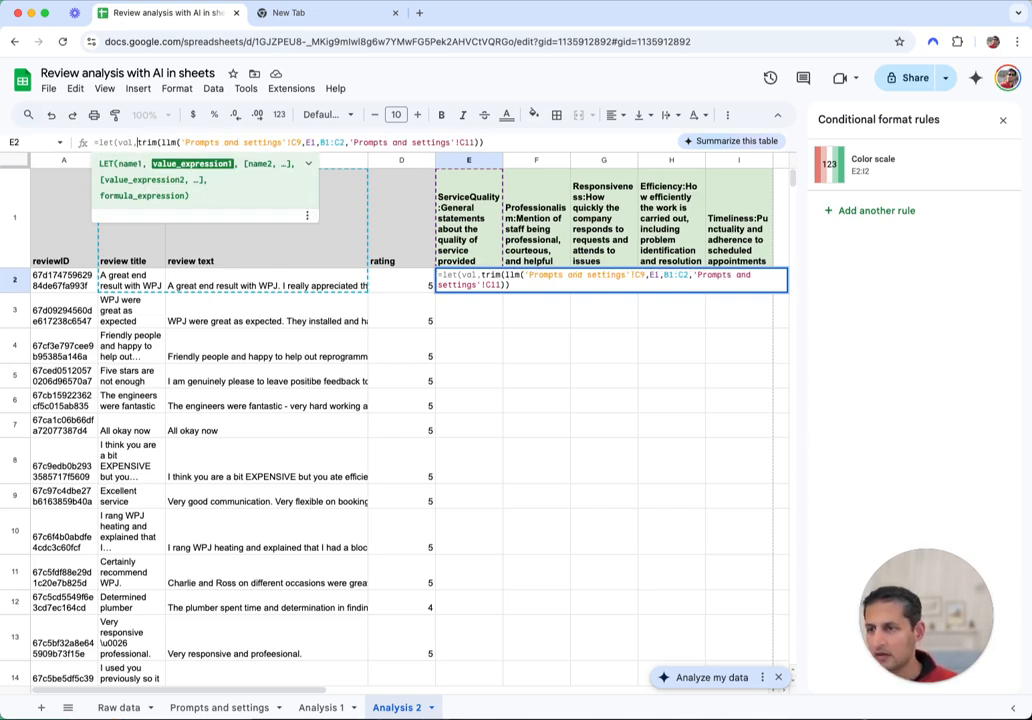
click(487, 141)
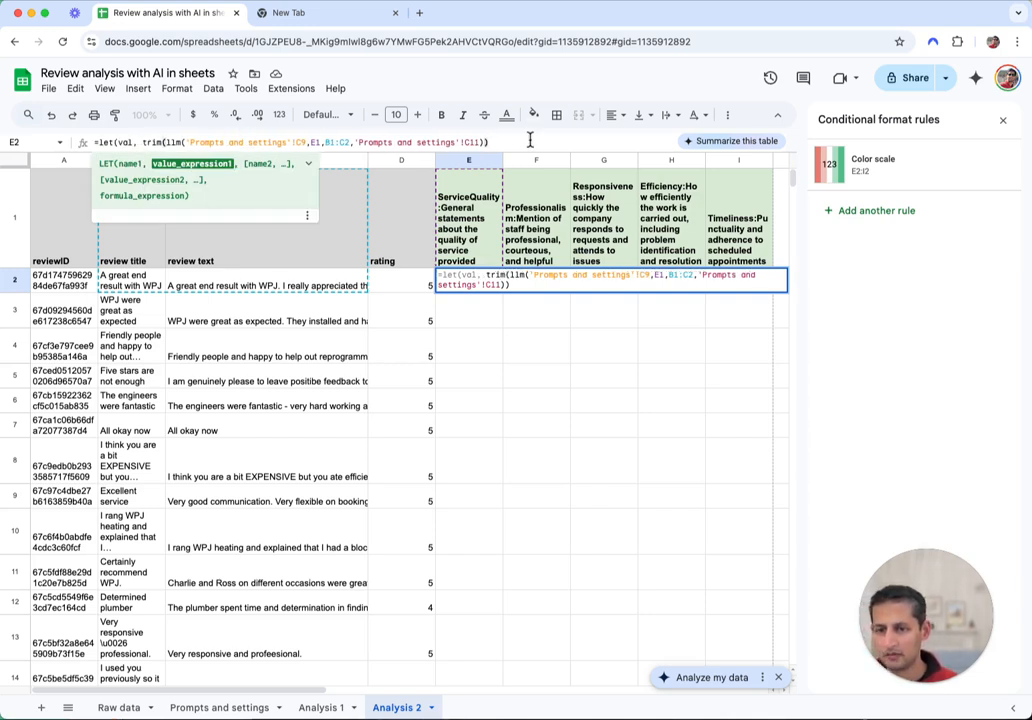
text(,)
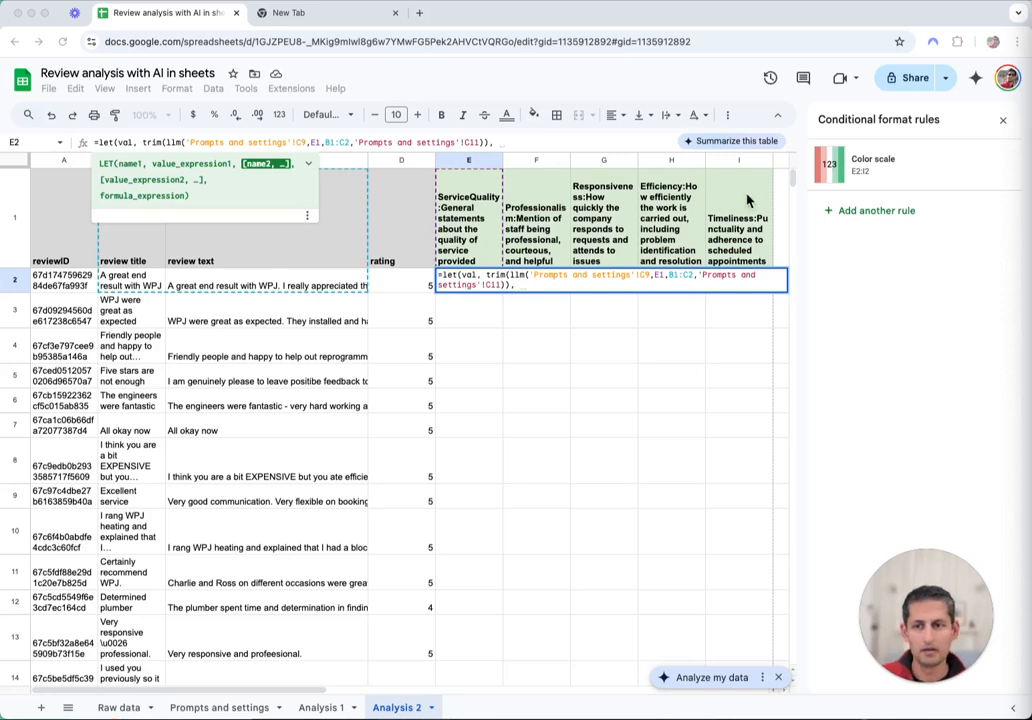
click(521, 144)
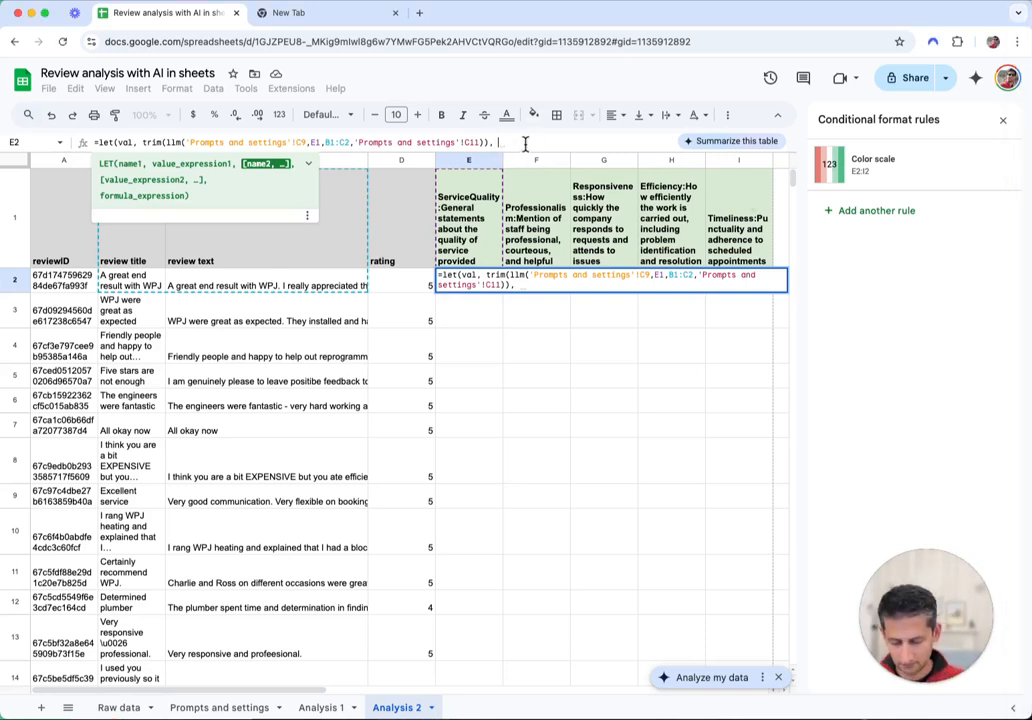
text(if)
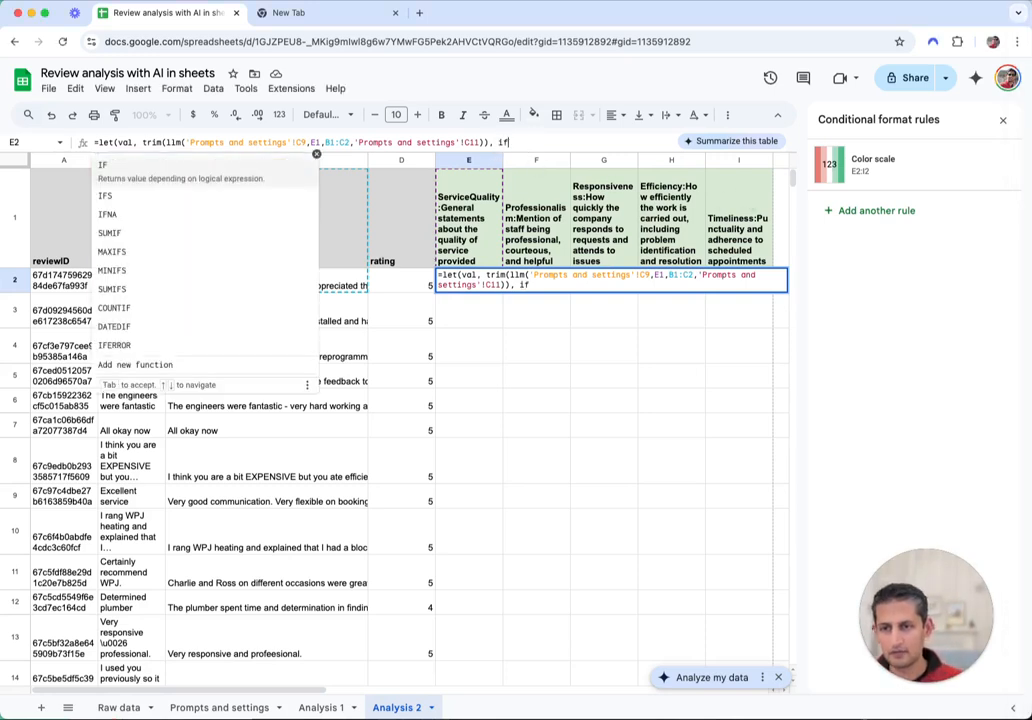
text((val)
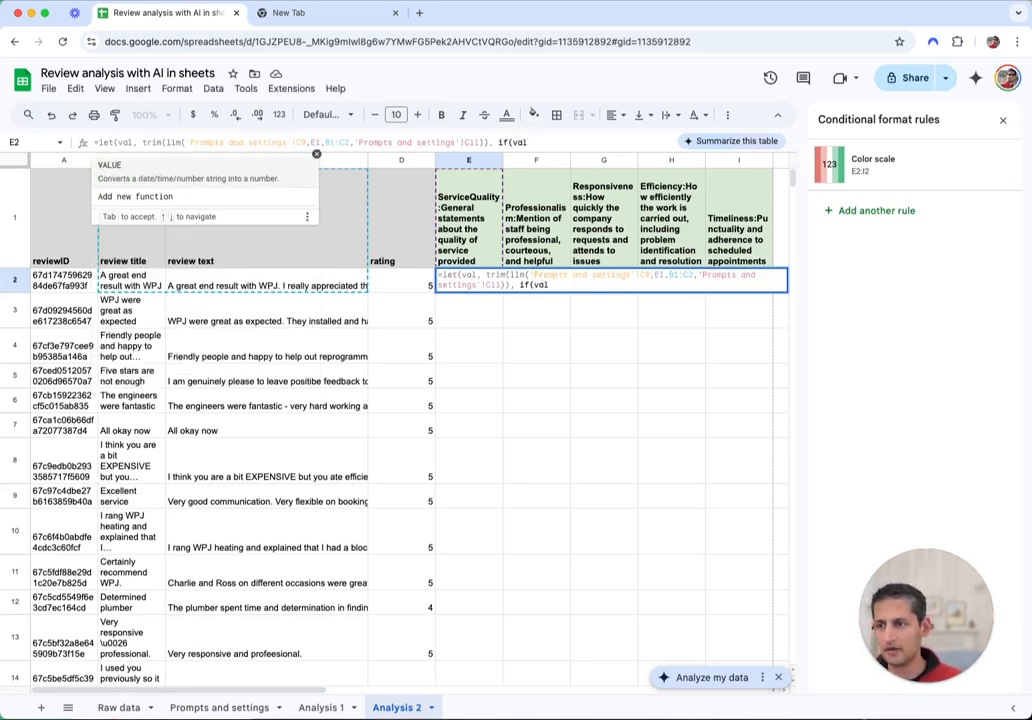
text( <>"NA)
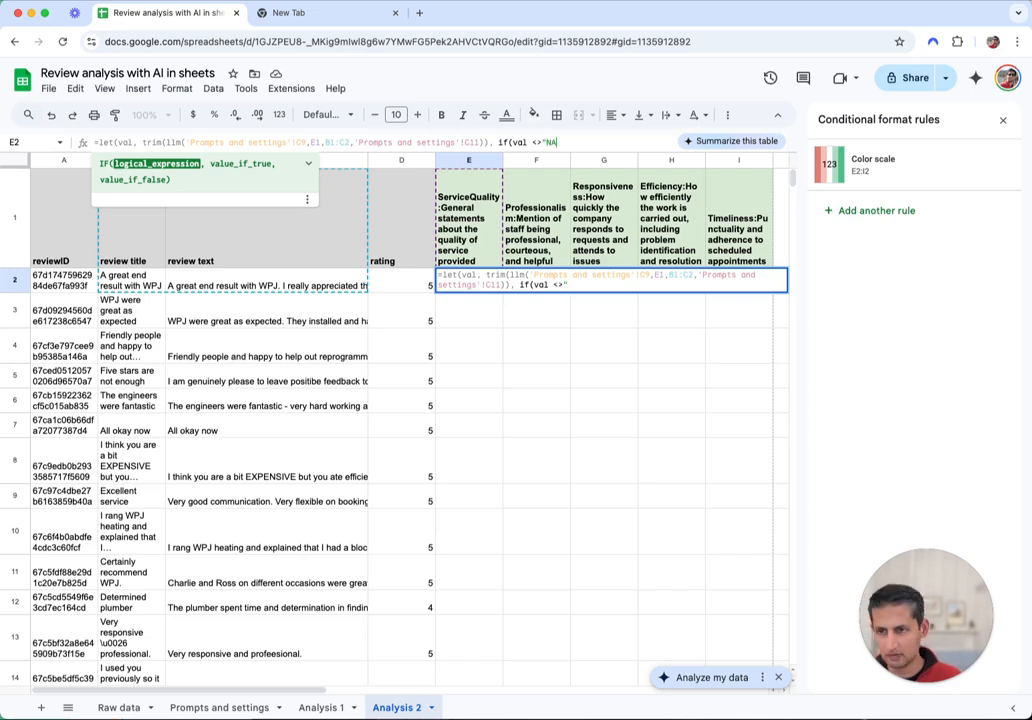
text(", )
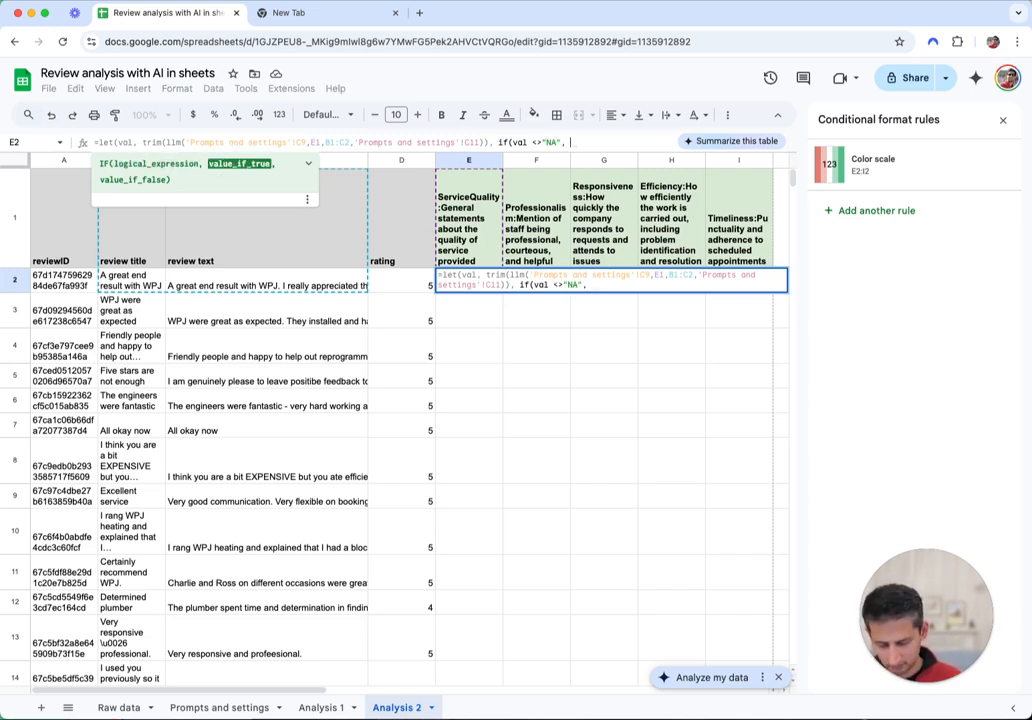
text(VALUE(val), "NA"))
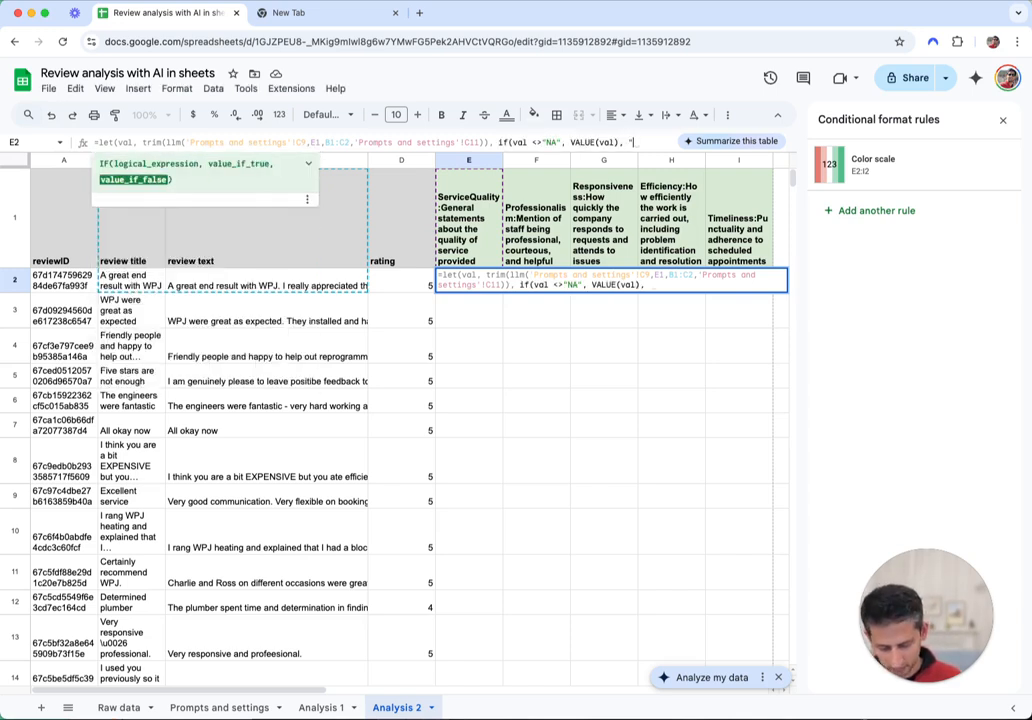
text())
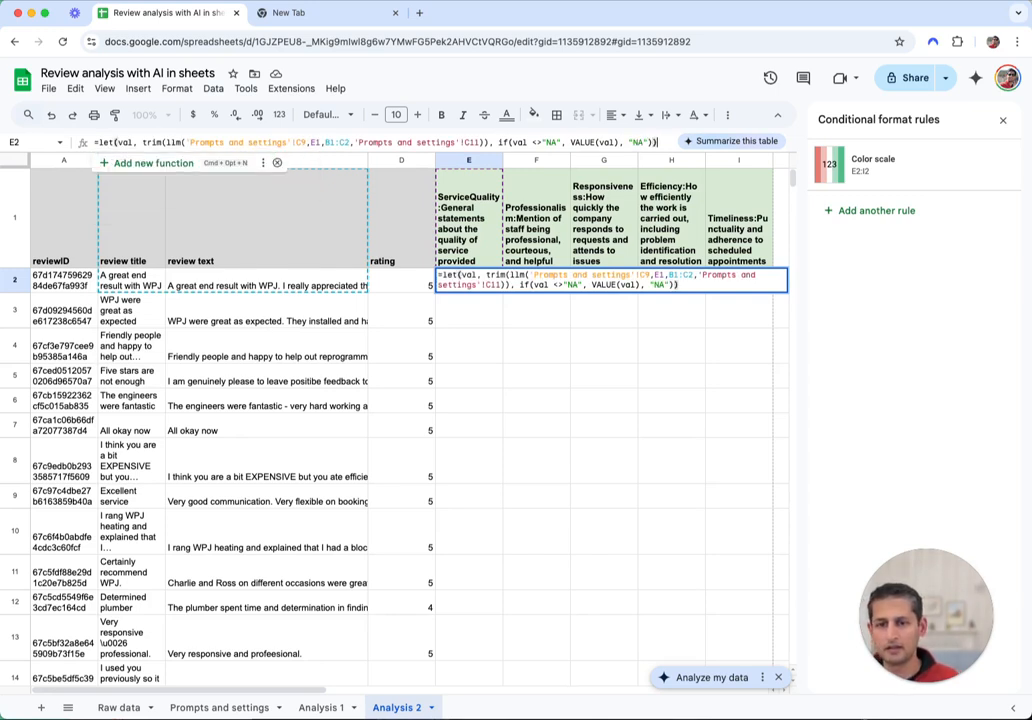
key(Return)
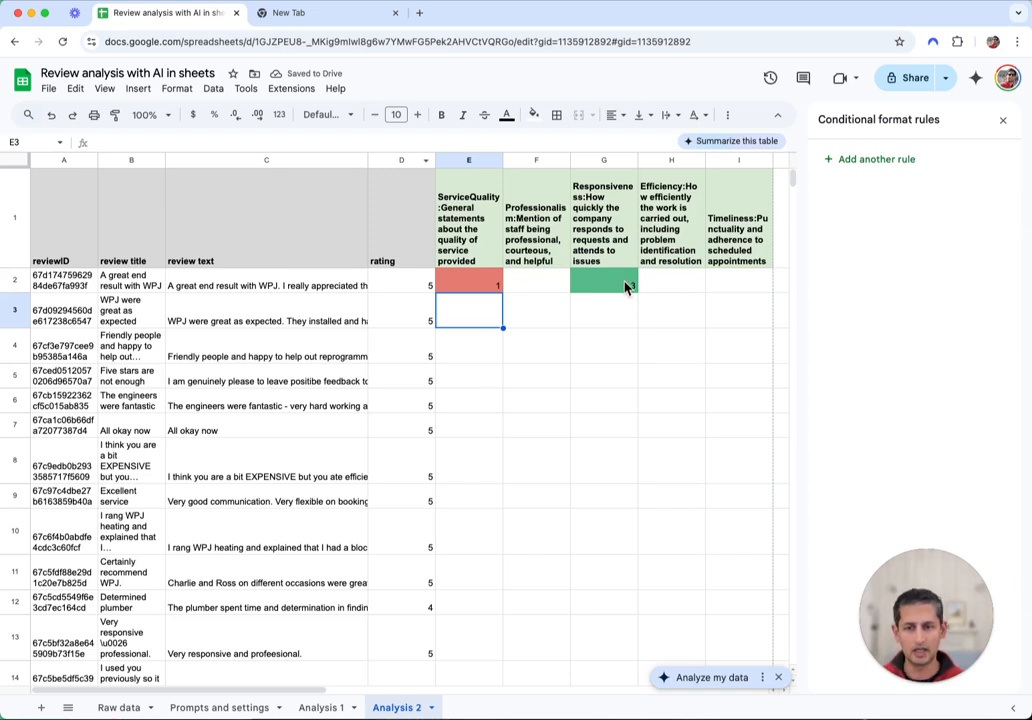
Hide the conditional format rules panel and delete the test 3 from G2
click(1003, 120)
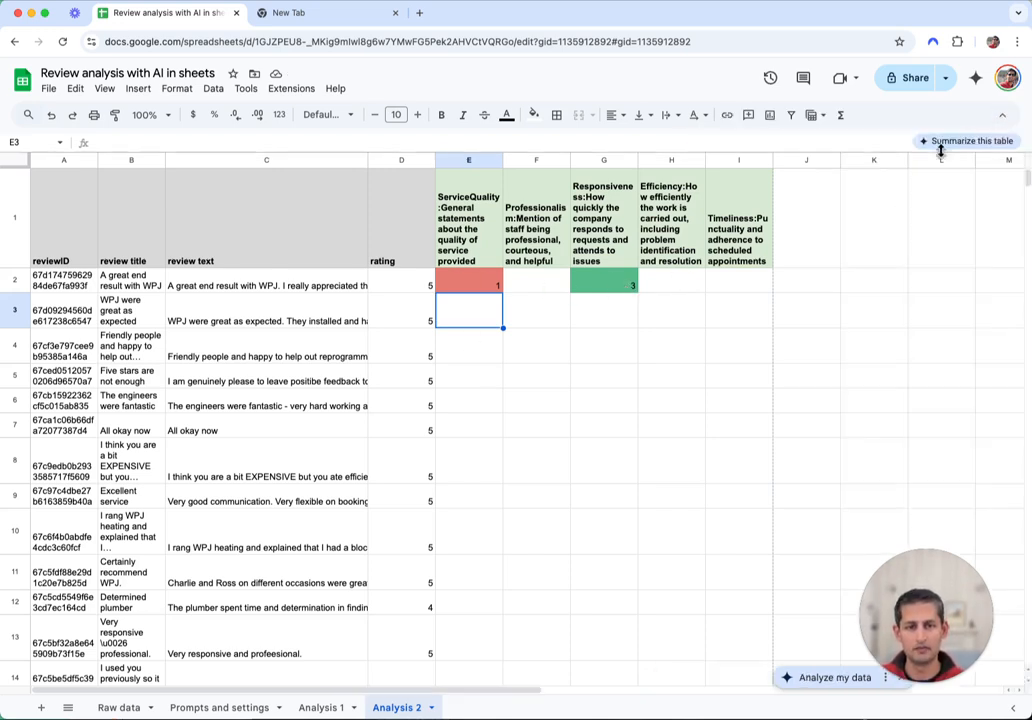
click(589, 284)
key(Delete)
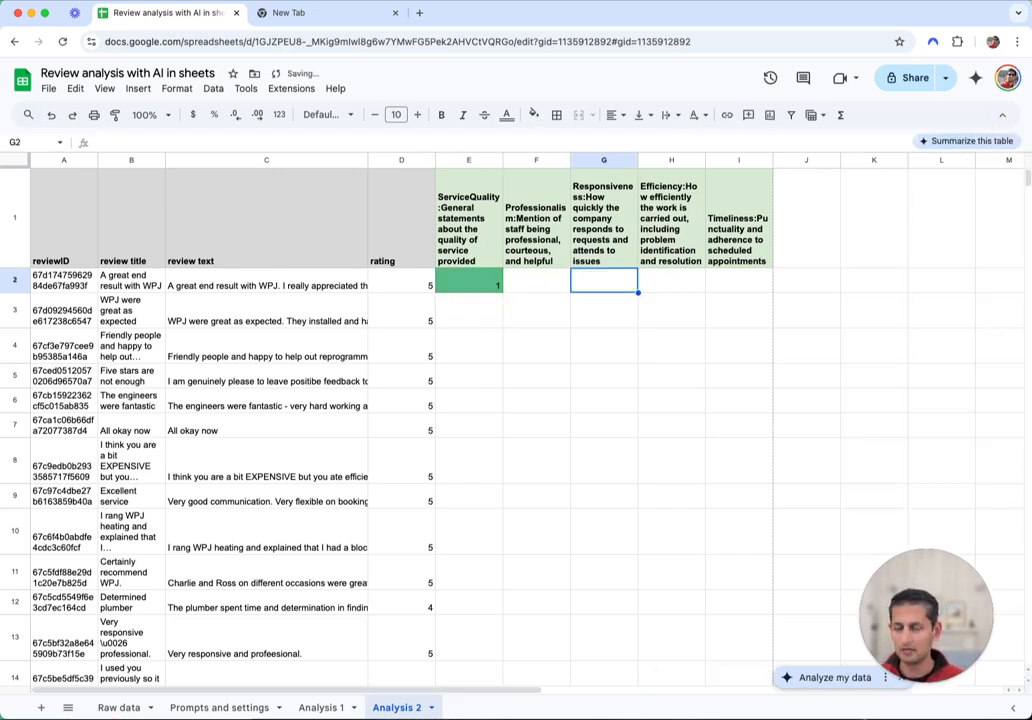
Reopen E2's formula for editing, placing the cursor after the C9 reference
click(489, 285)
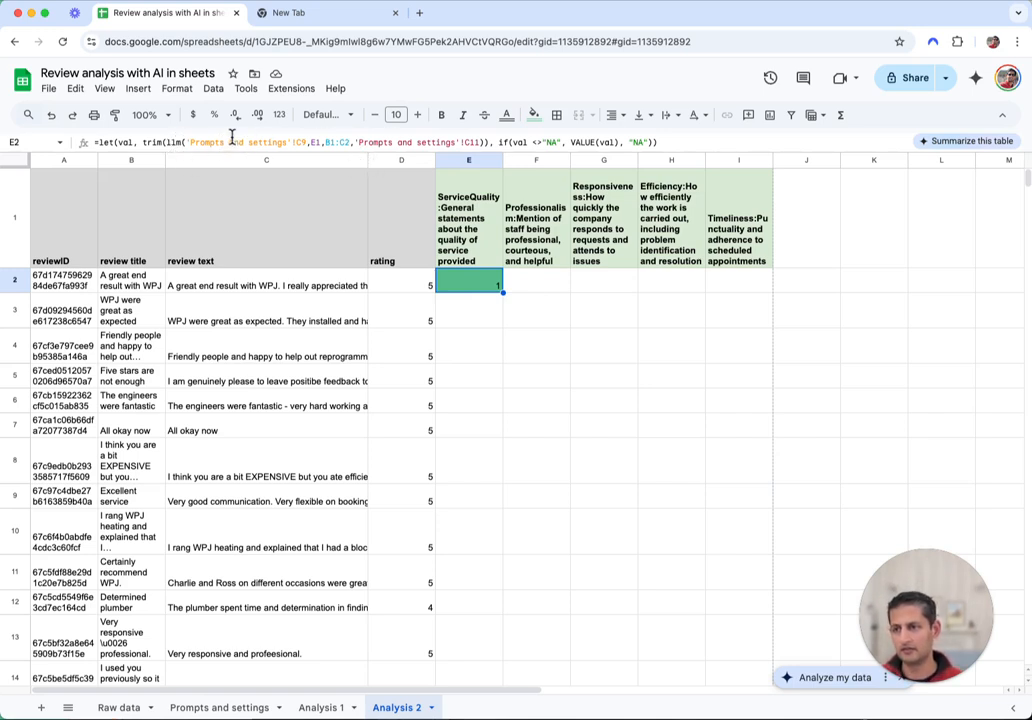
click(272, 140)
click(311, 142)
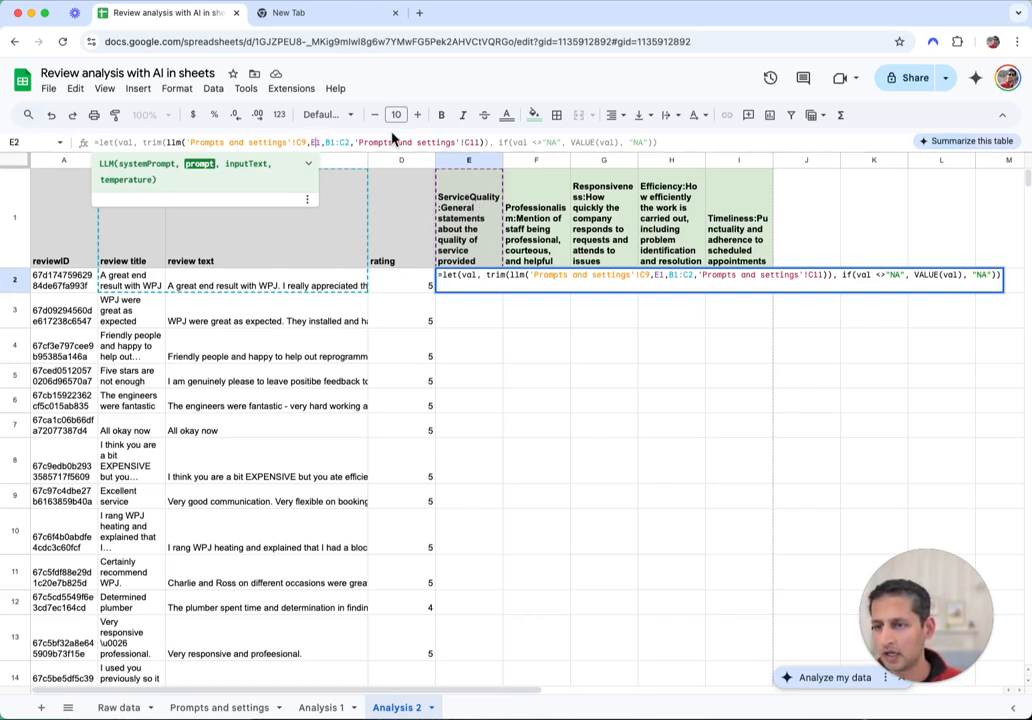
Anchor the E1 reference with $ and remove the B1:C2 range from E2's formula
click(316, 142)
text($)
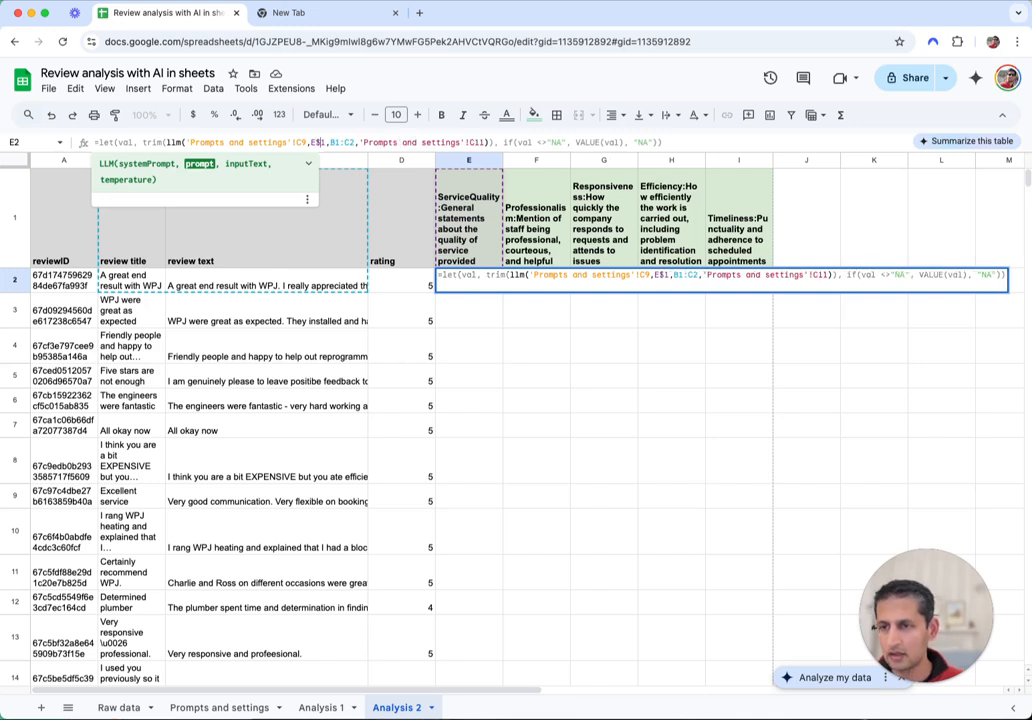
click(333, 142)
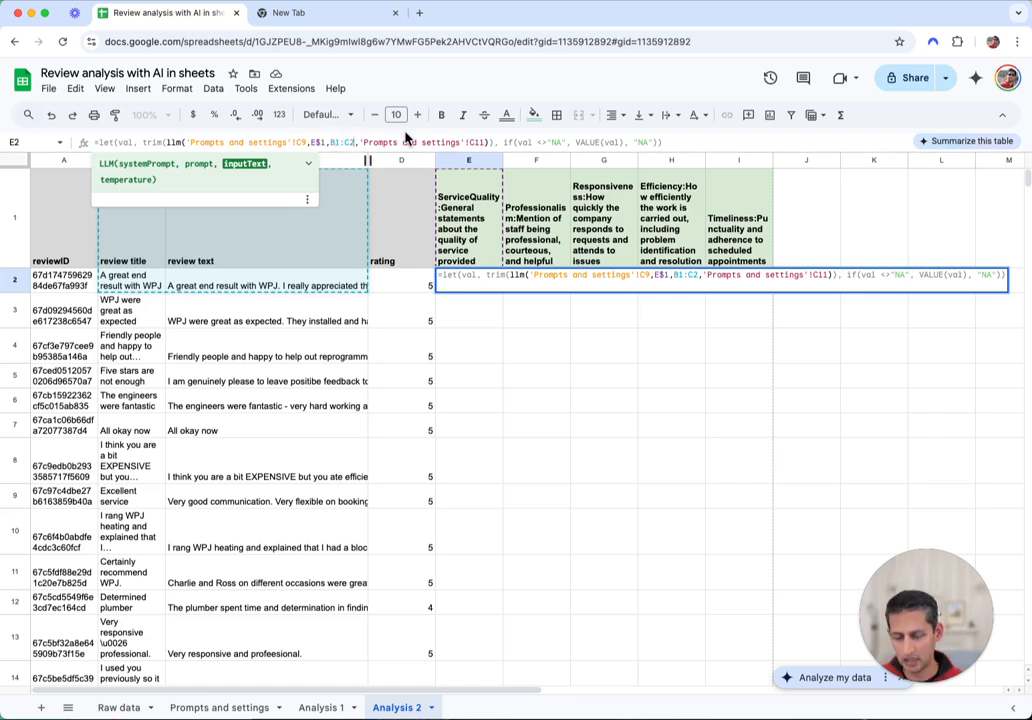
key(BackSpace)
key(BackSpace)
key(BackSpace)
key(BackSpace)
key(BackSpace)
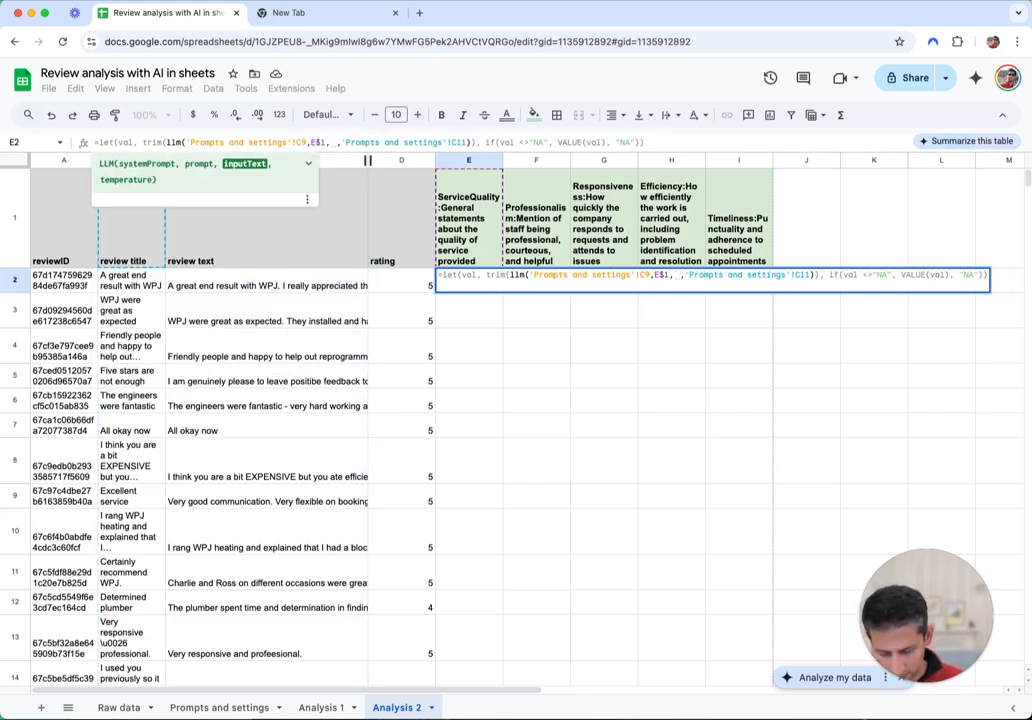
Insert a CONCATENATE joining header $B$1, ": " and the review title $B2
text(conc)
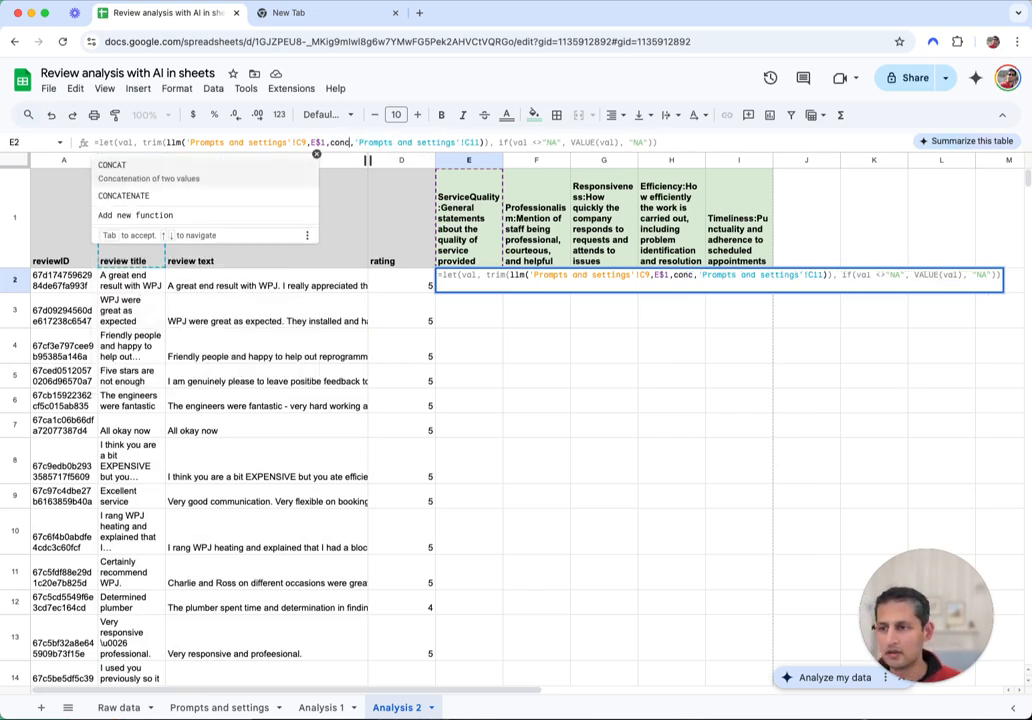
key(Down)
key(Tab)
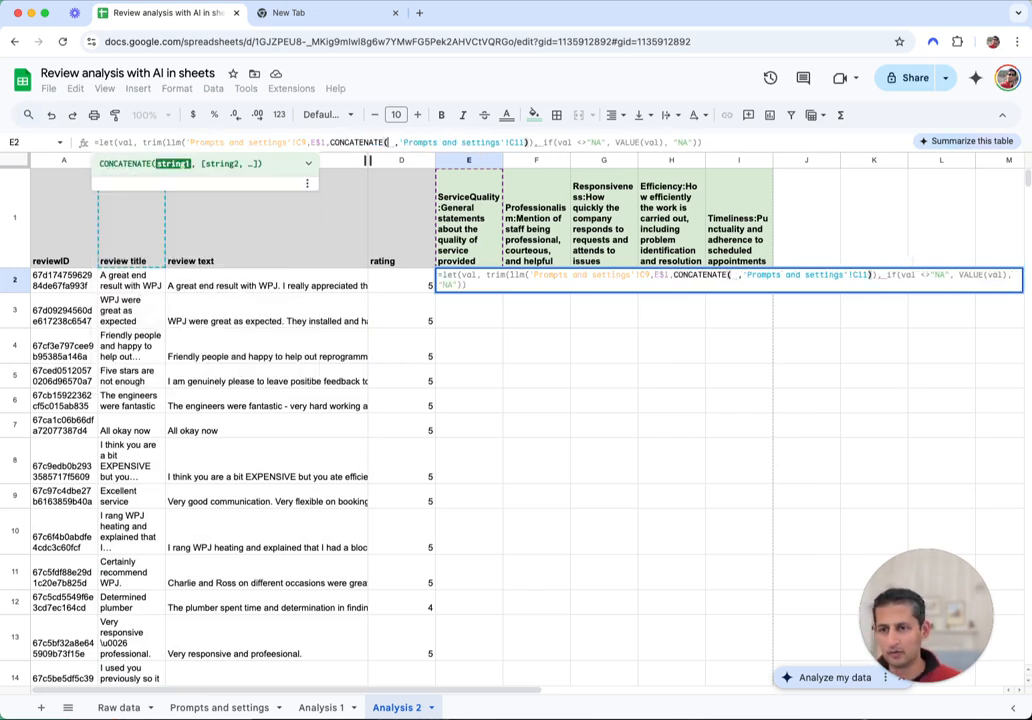
click(131, 245)
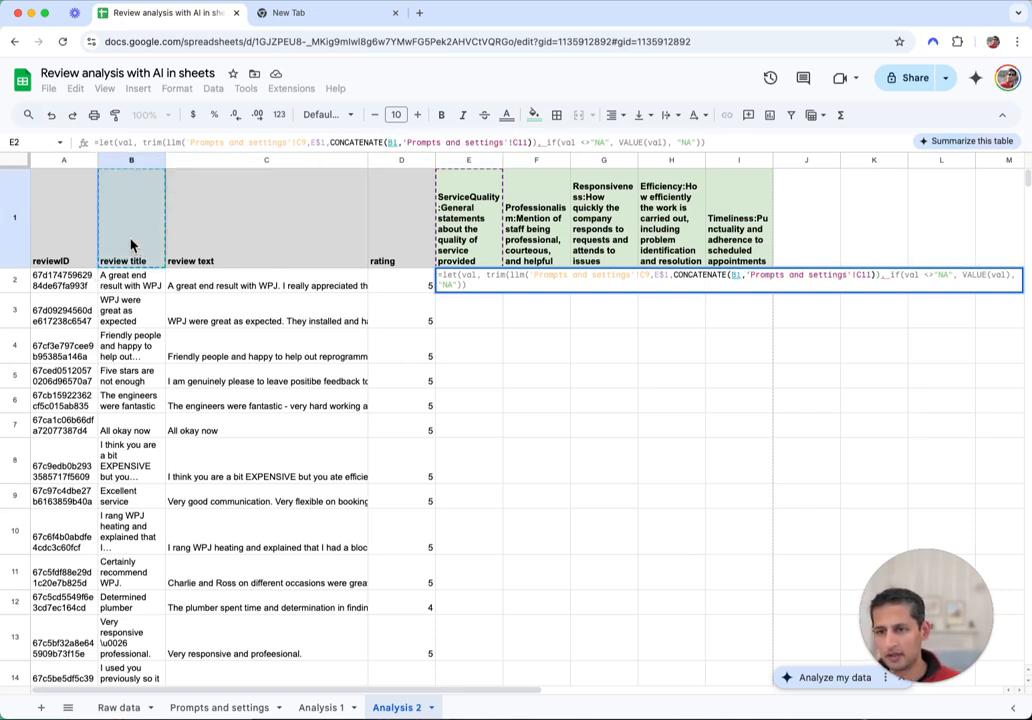
key(F4)
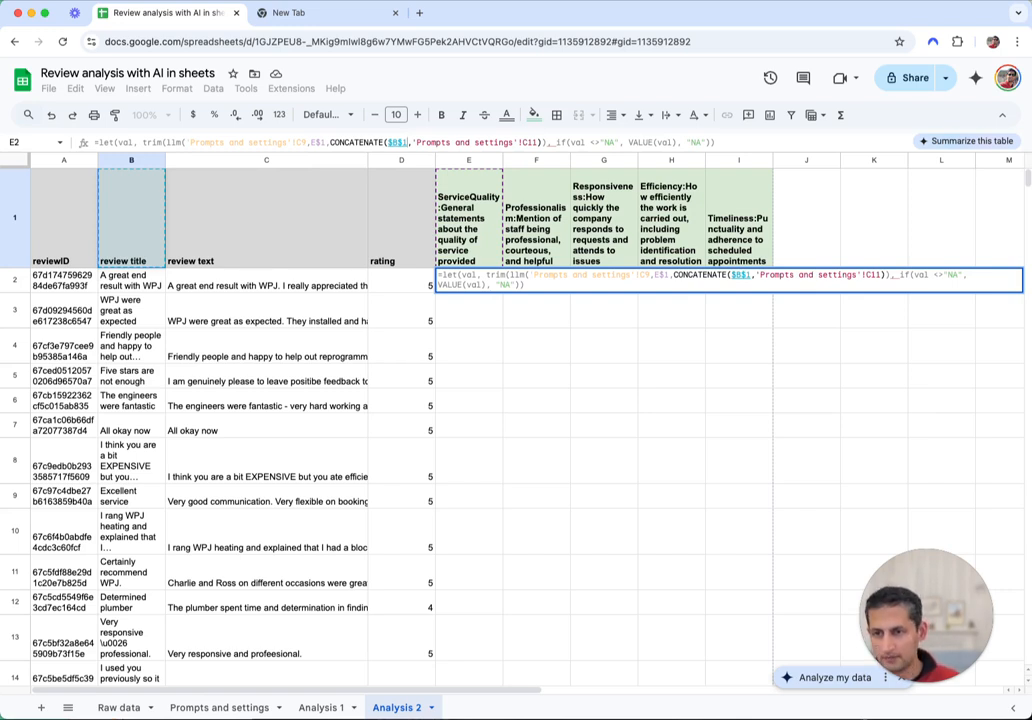
text(, ",)
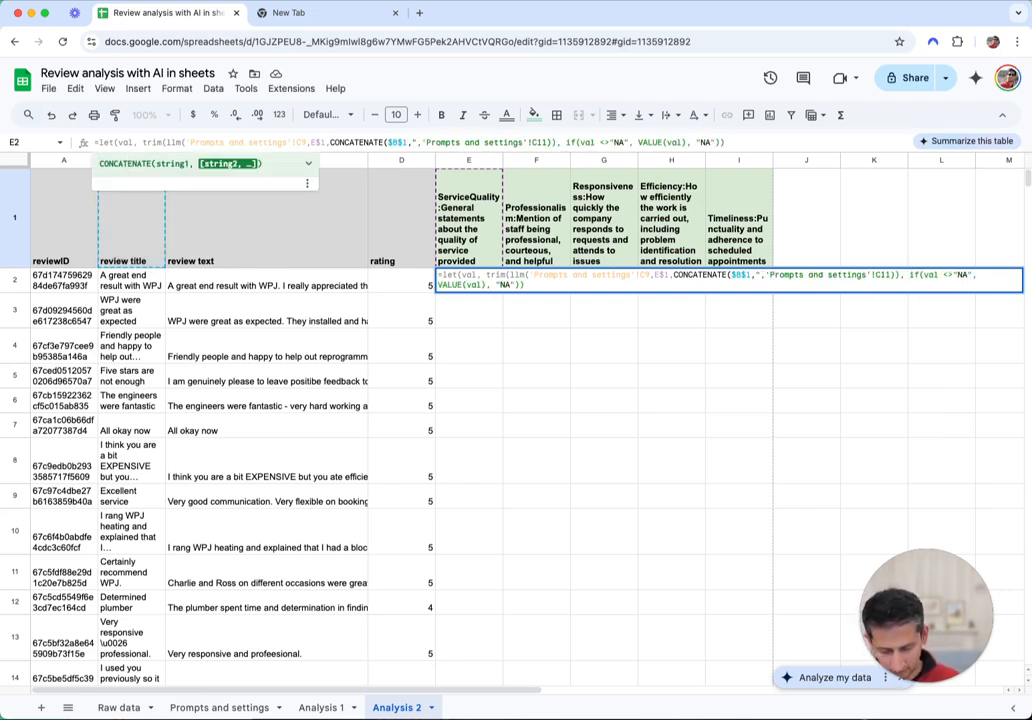
text(: ")
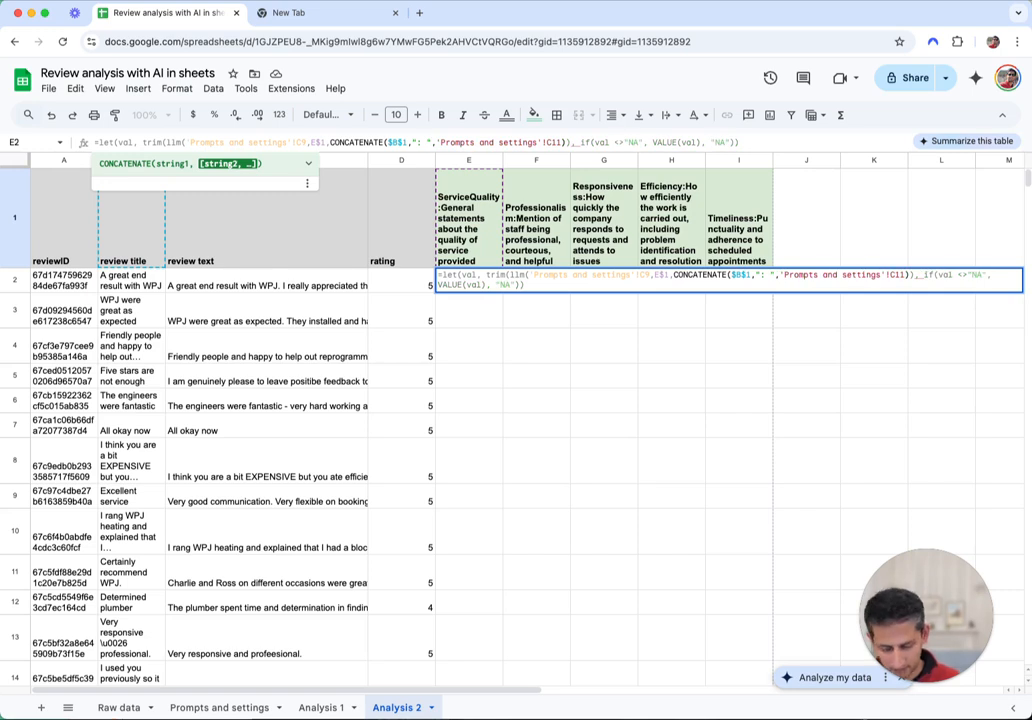
text(,)
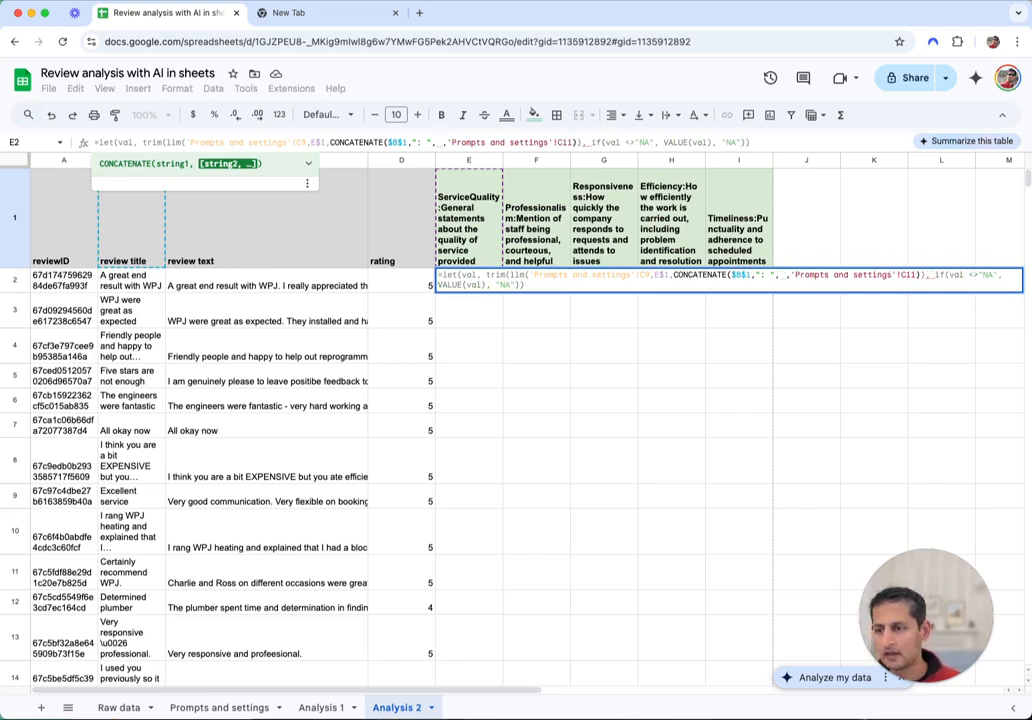
click(127, 285)
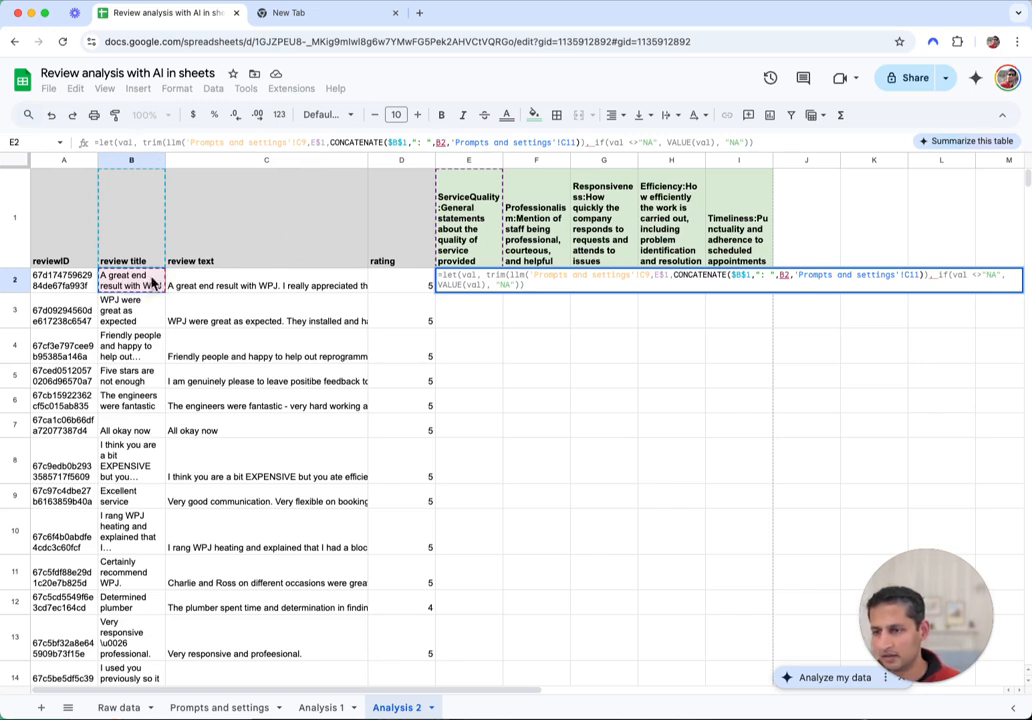
click(437, 142)
text($)
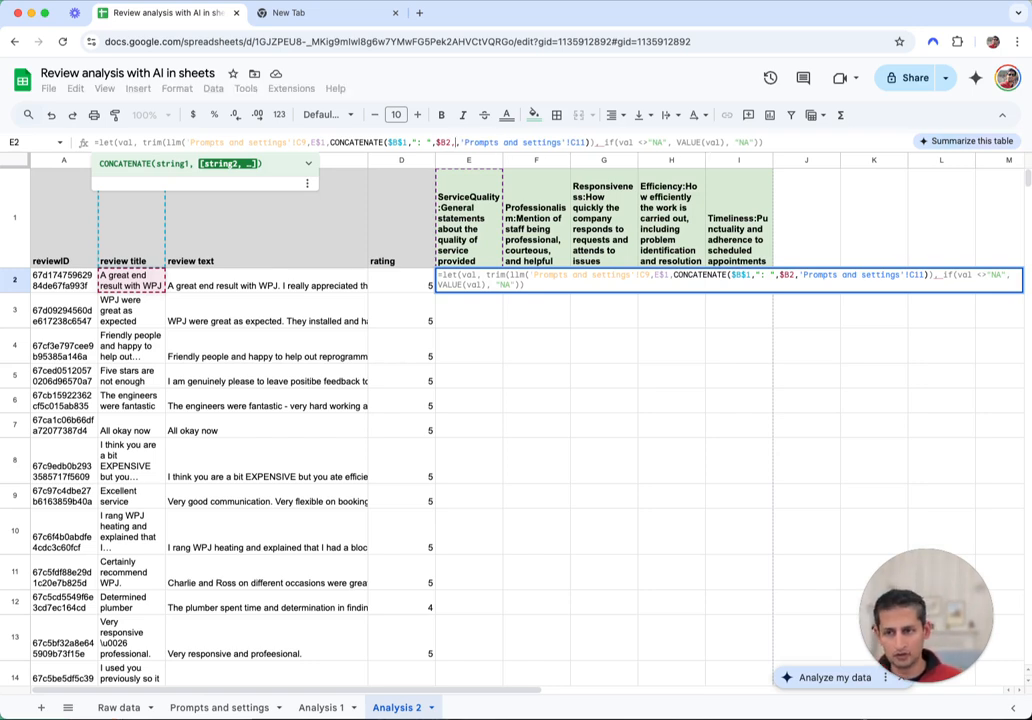
Append " -- ", header $C$1, ": " and review text $C2 to the CONCATENATE, then commit
text(, ")
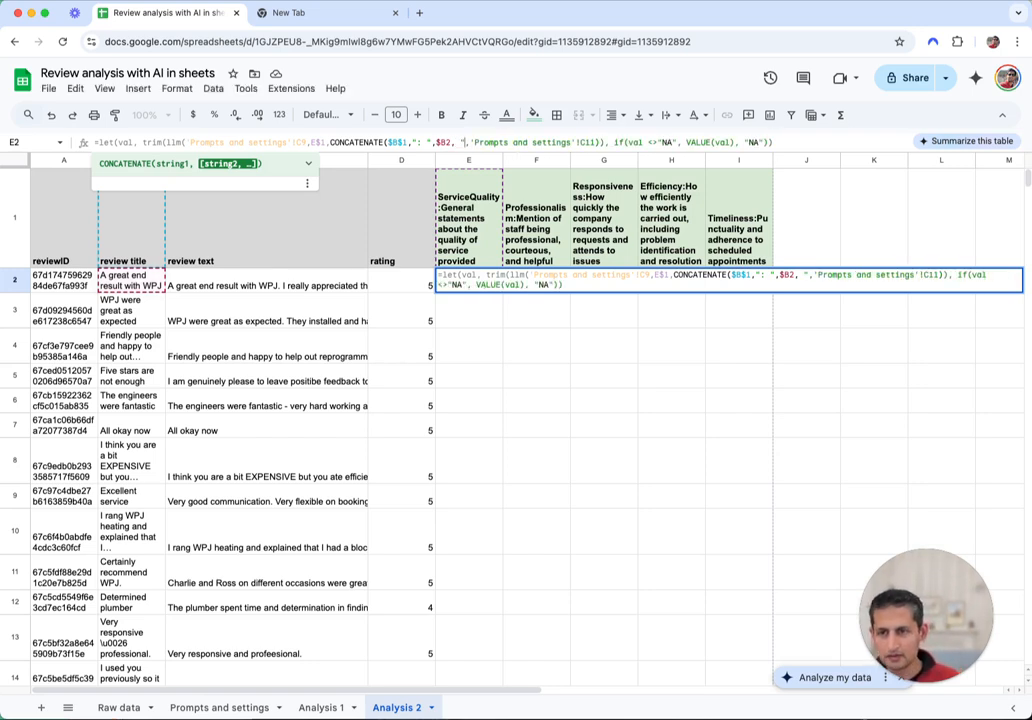
text( -- ")
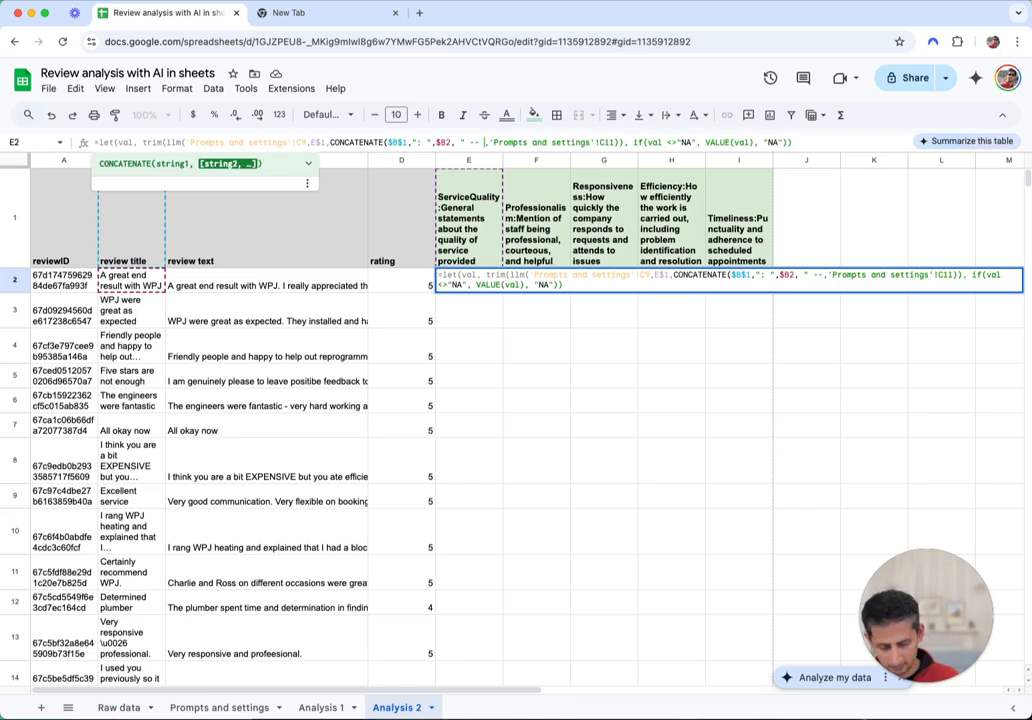
text(,)
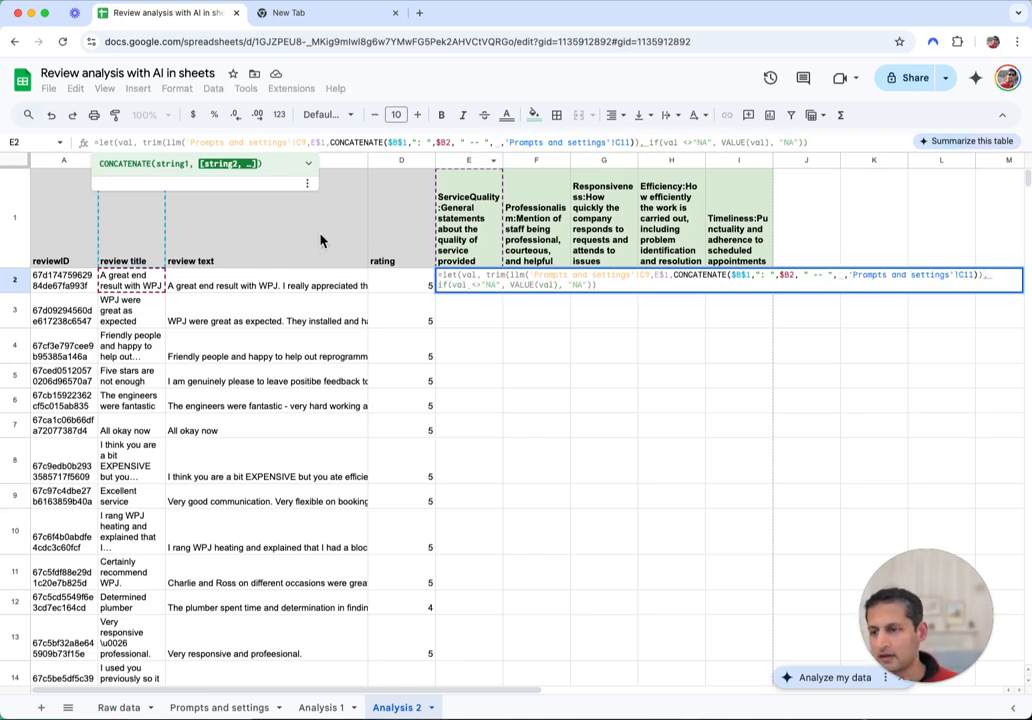
click(231, 261)
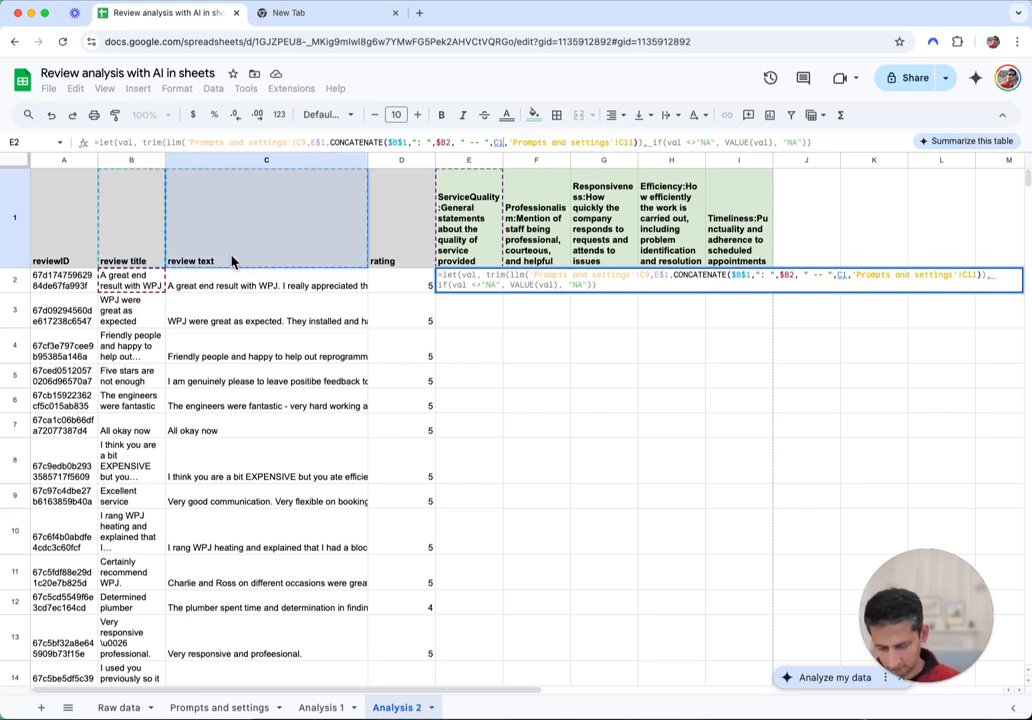
key(F4)
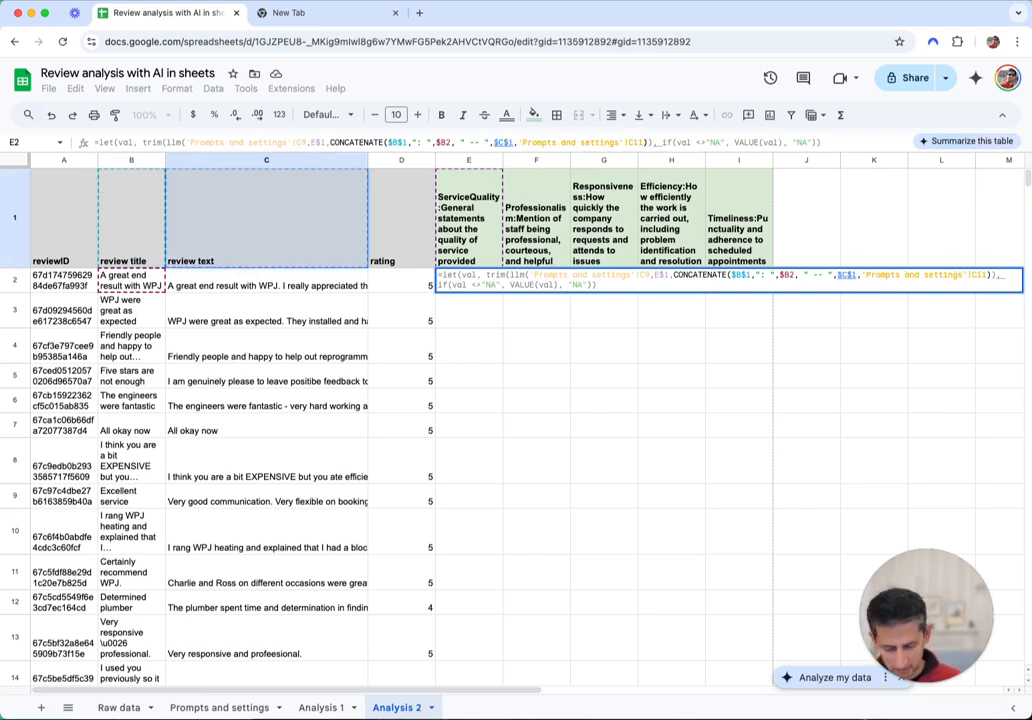
text(,":)
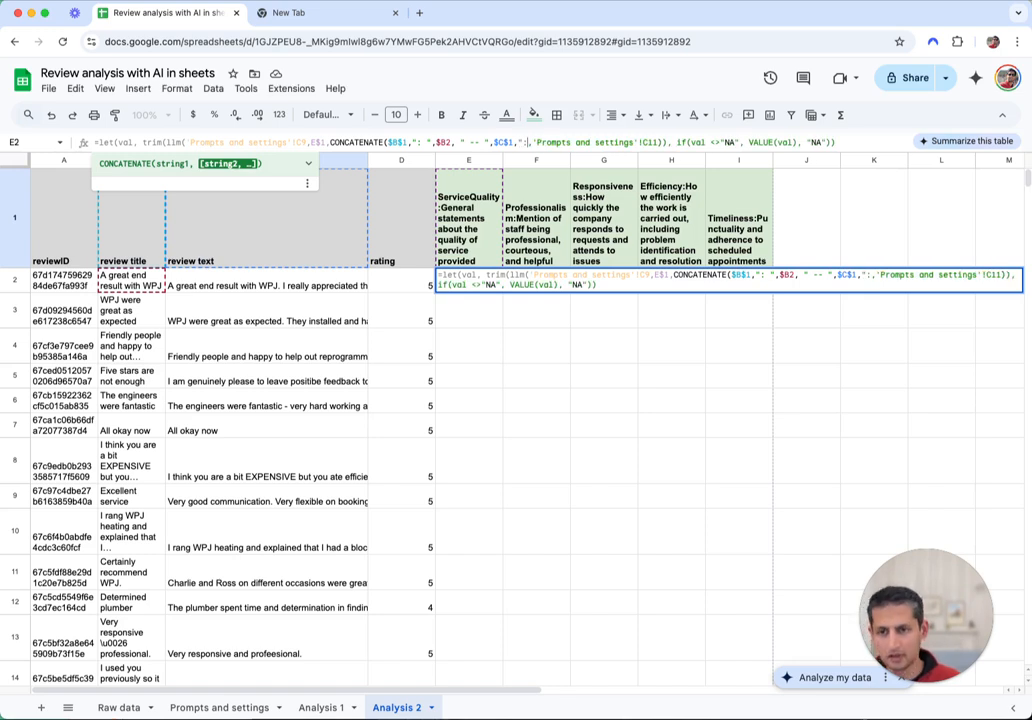
text( ")
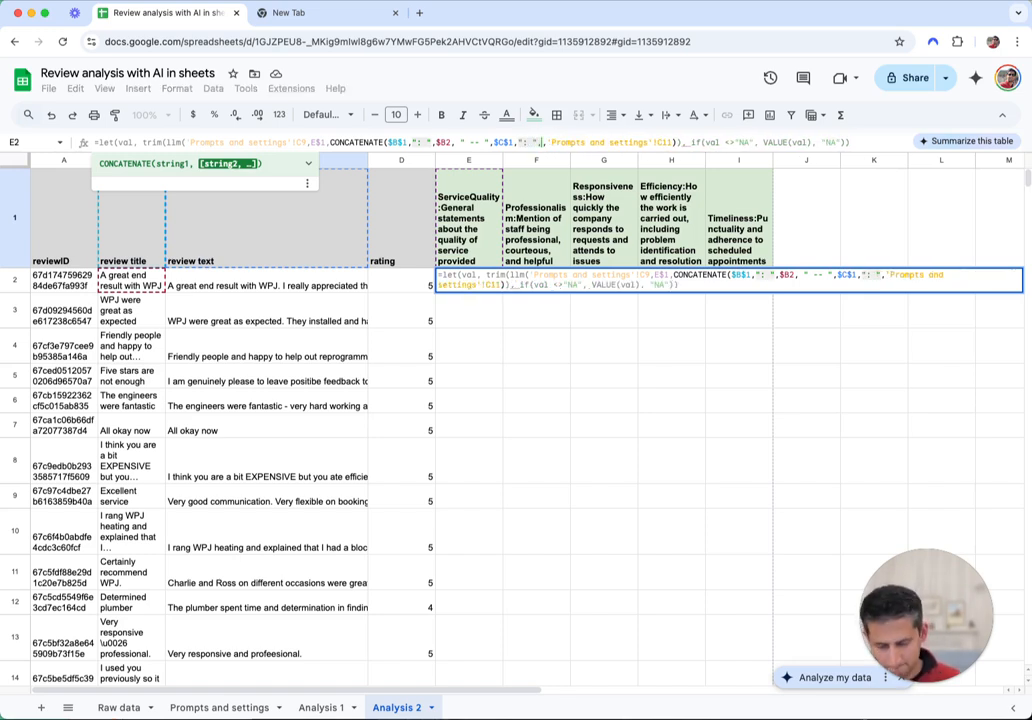
click(201, 287)
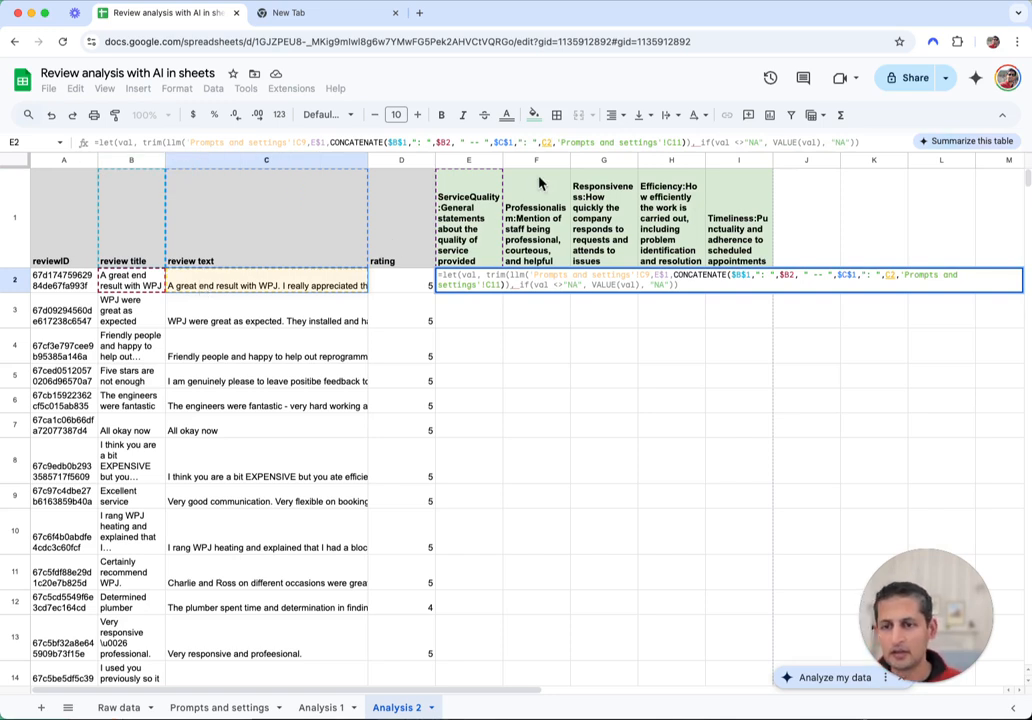
click(549, 140)
text($C2)
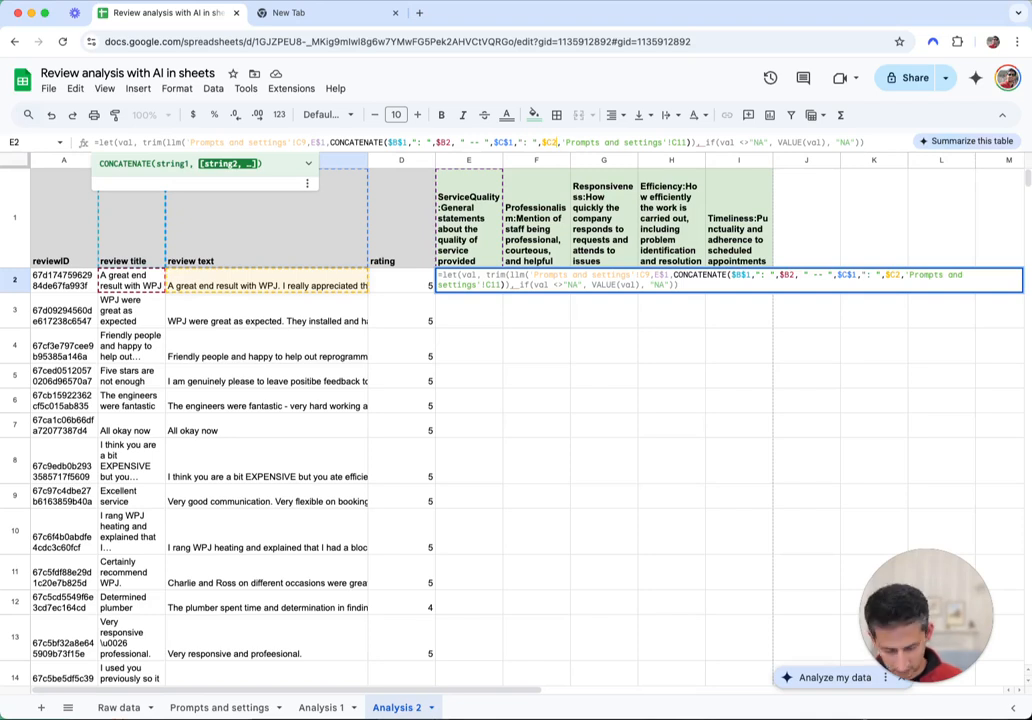
text())
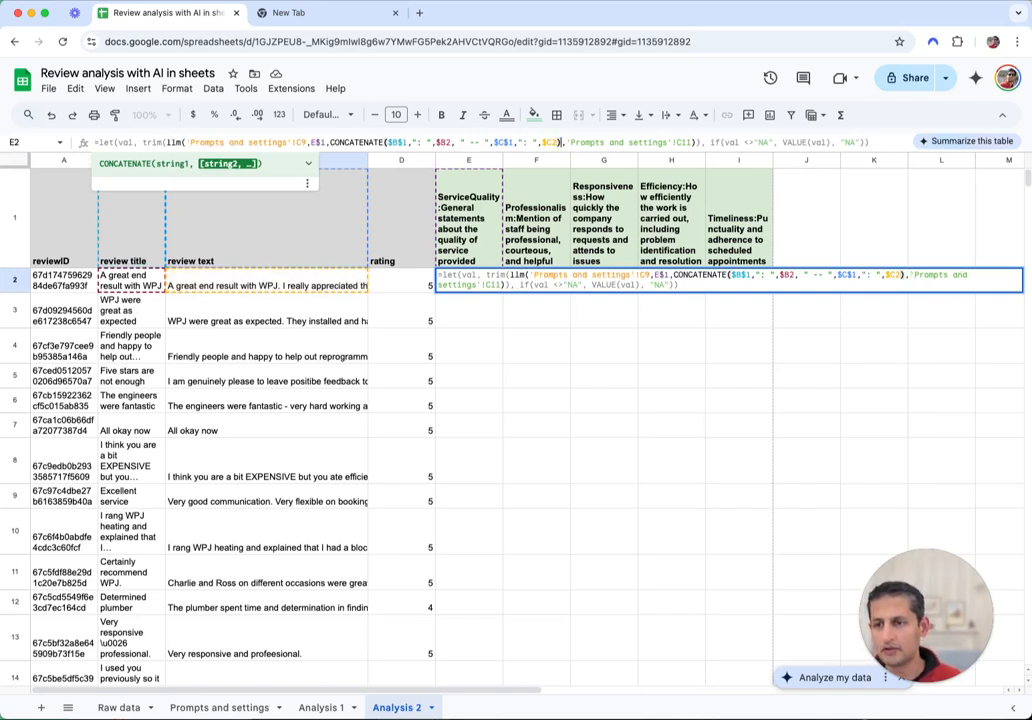
key(Return)
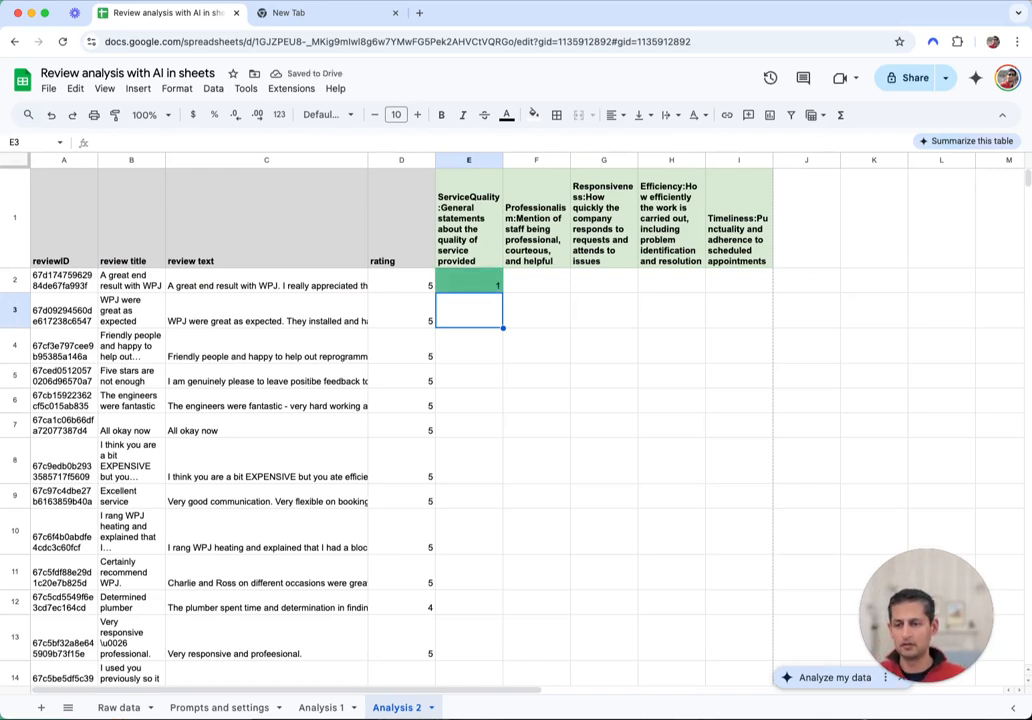
Copy E2's scoring formula across to I2 and open F2's formula to inspect its references
click(466, 282)
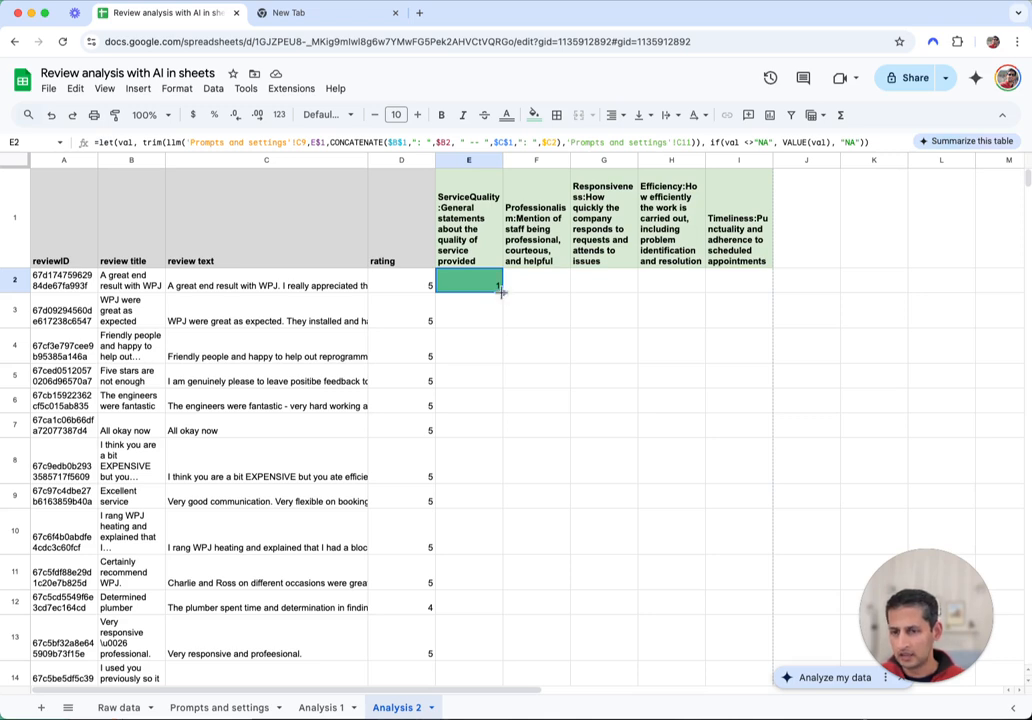
drag(503, 290, 738, 295)
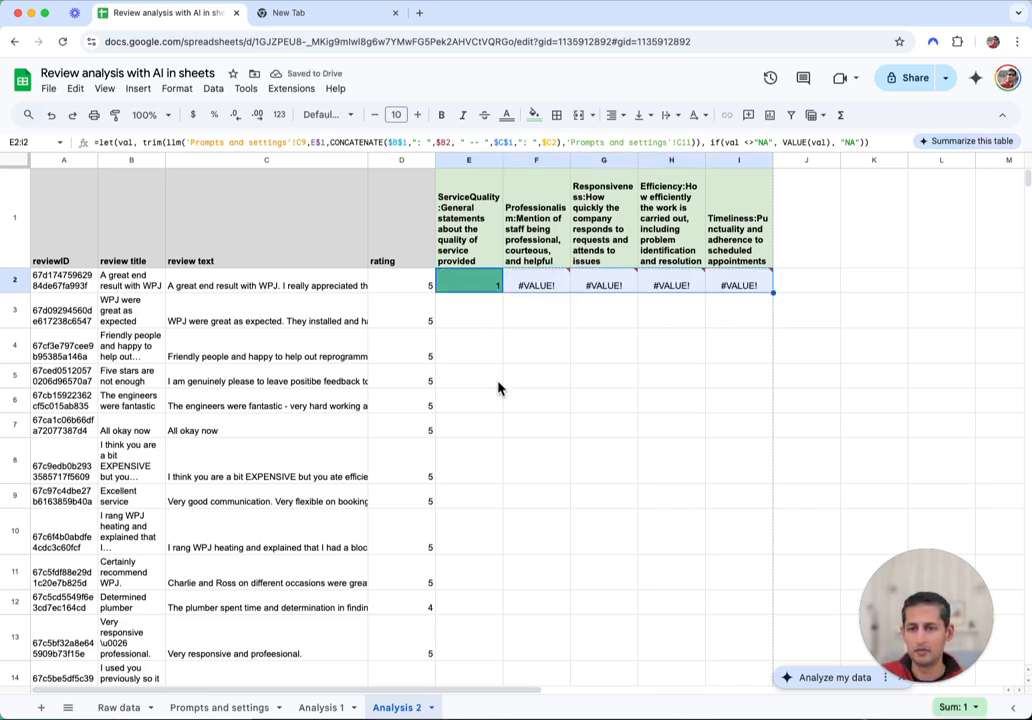
mouse_move(536, 289)
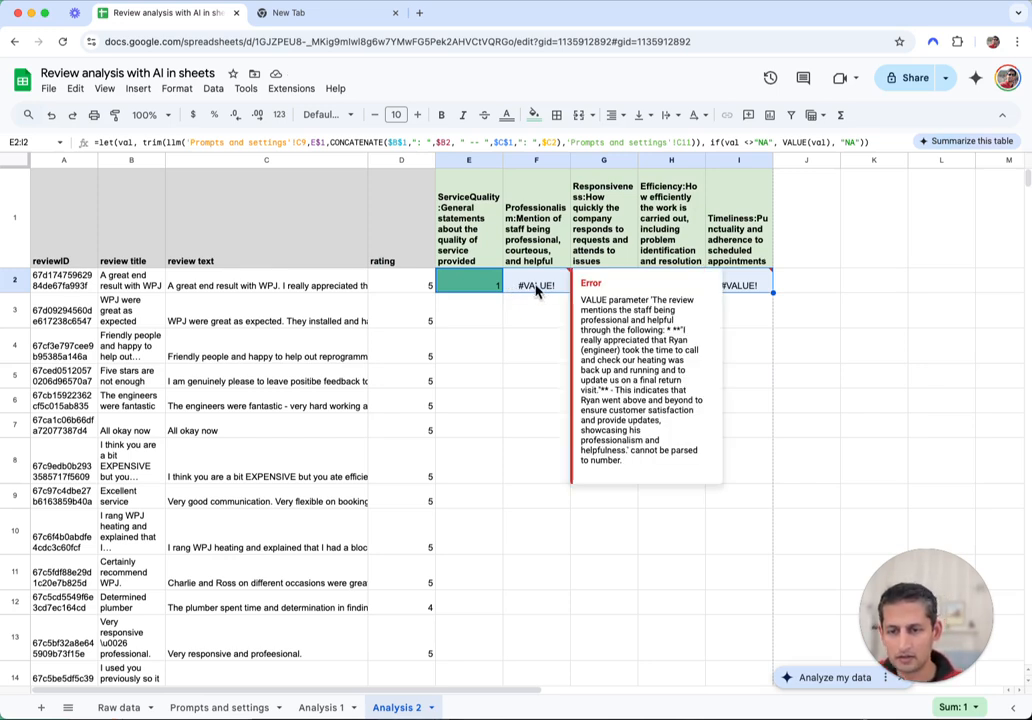
click(539, 286)
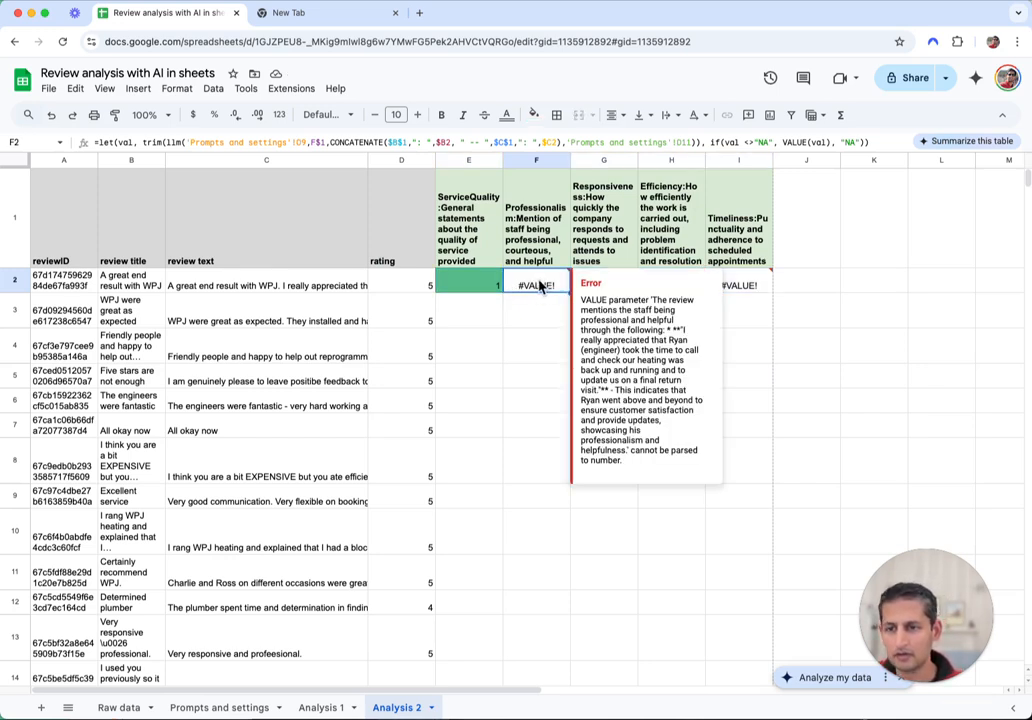
double_click(539, 286)
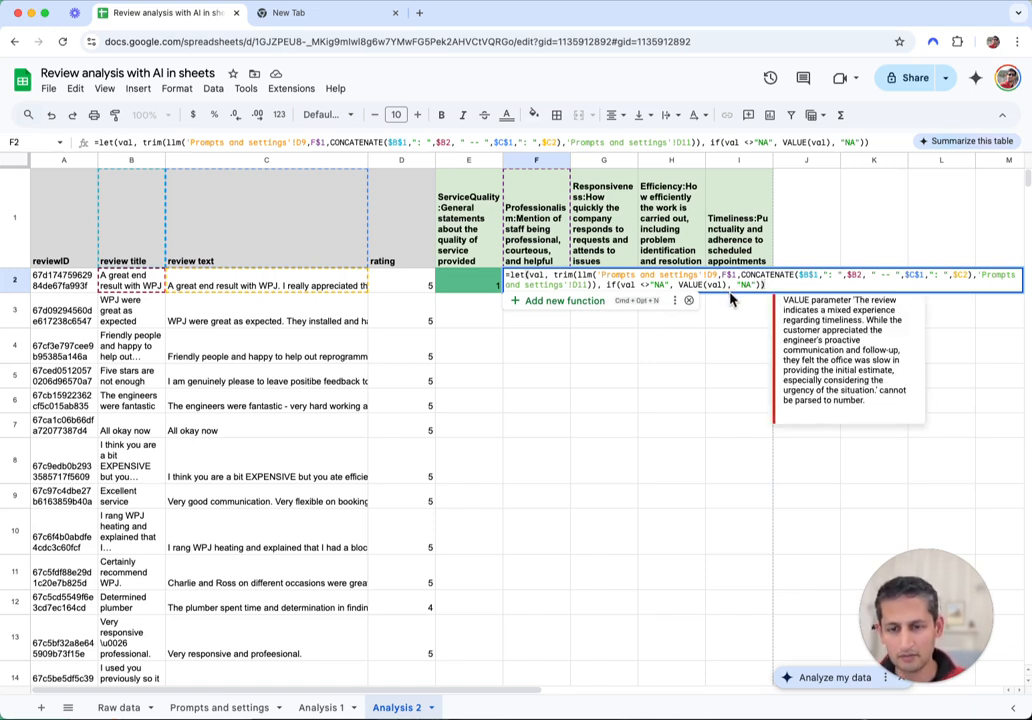
Leave F2's formula unchanged and reselect F2 to check its #VALUE! error
click(566, 374)
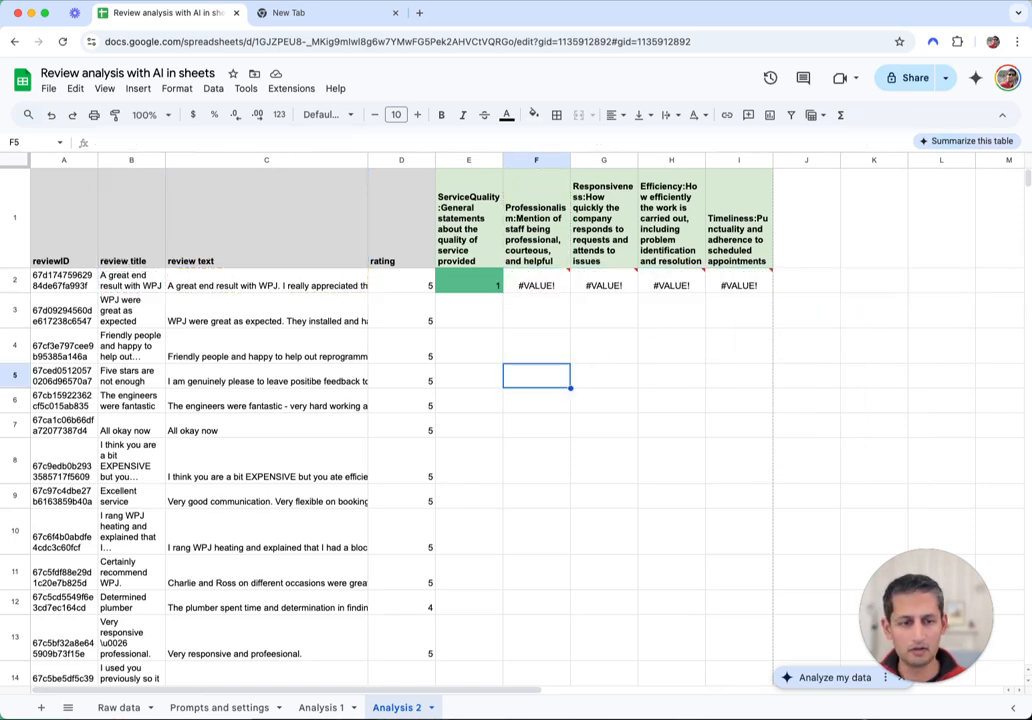
click(604, 346)
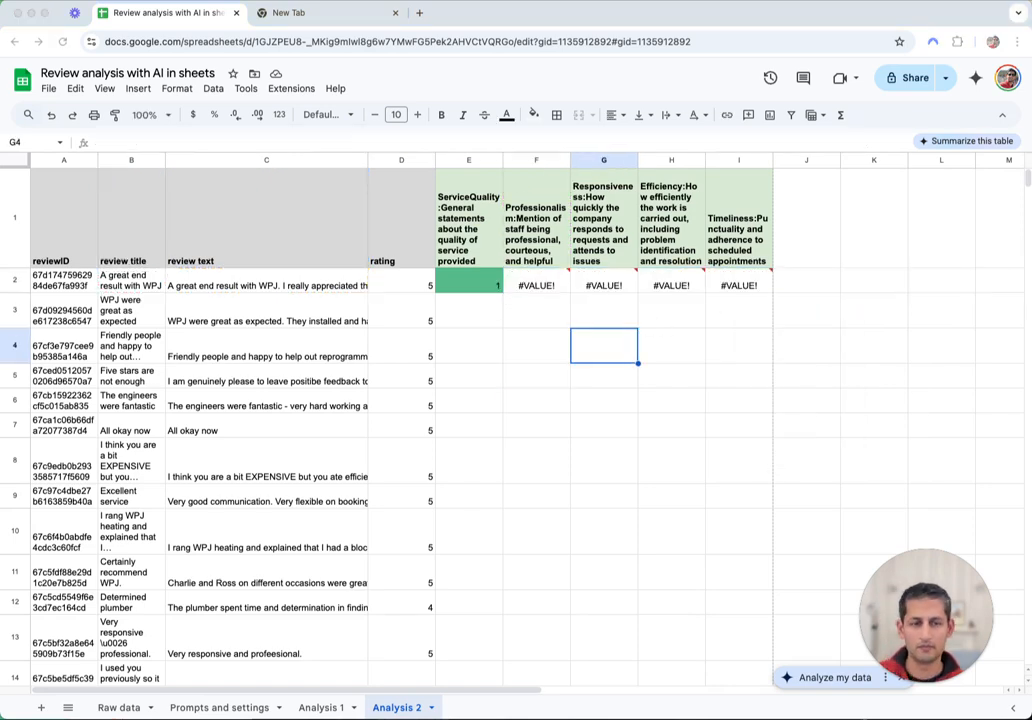
click(520, 289)
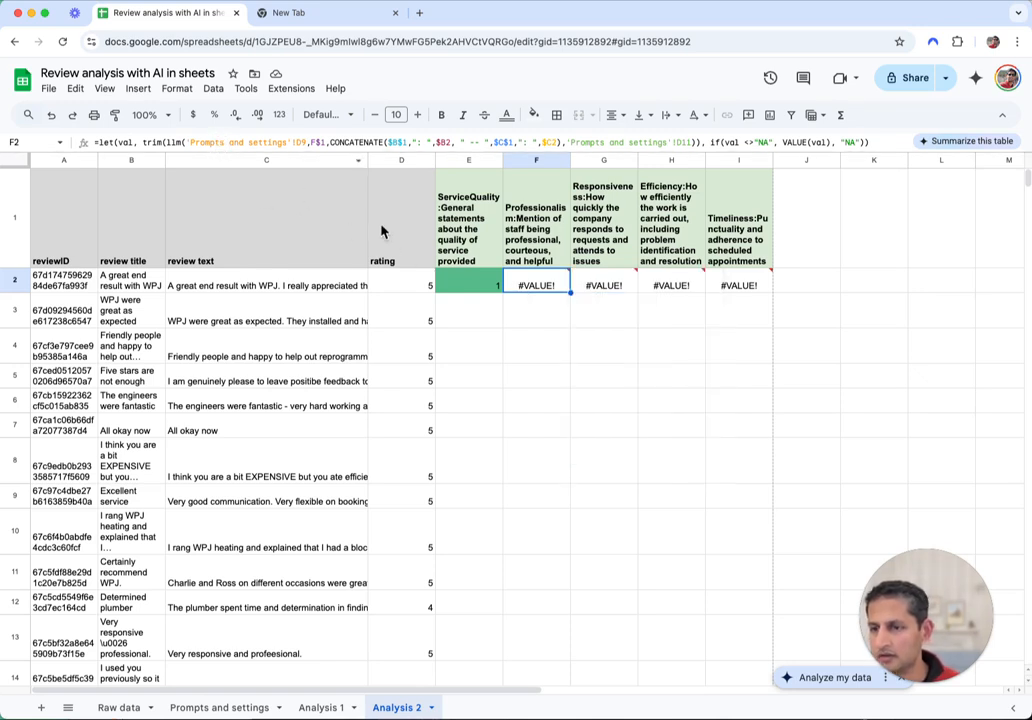
Make E2's prompt reference absolute as 'Prompts and settings'!$C$9
key(Left)
click(300, 137)
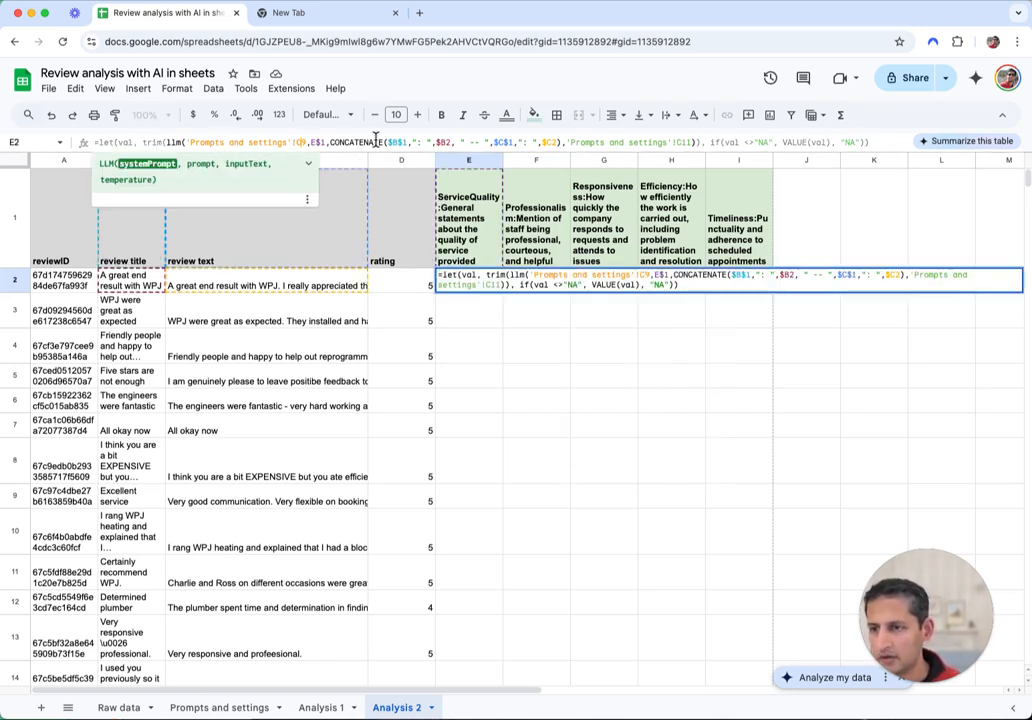
key(F4)
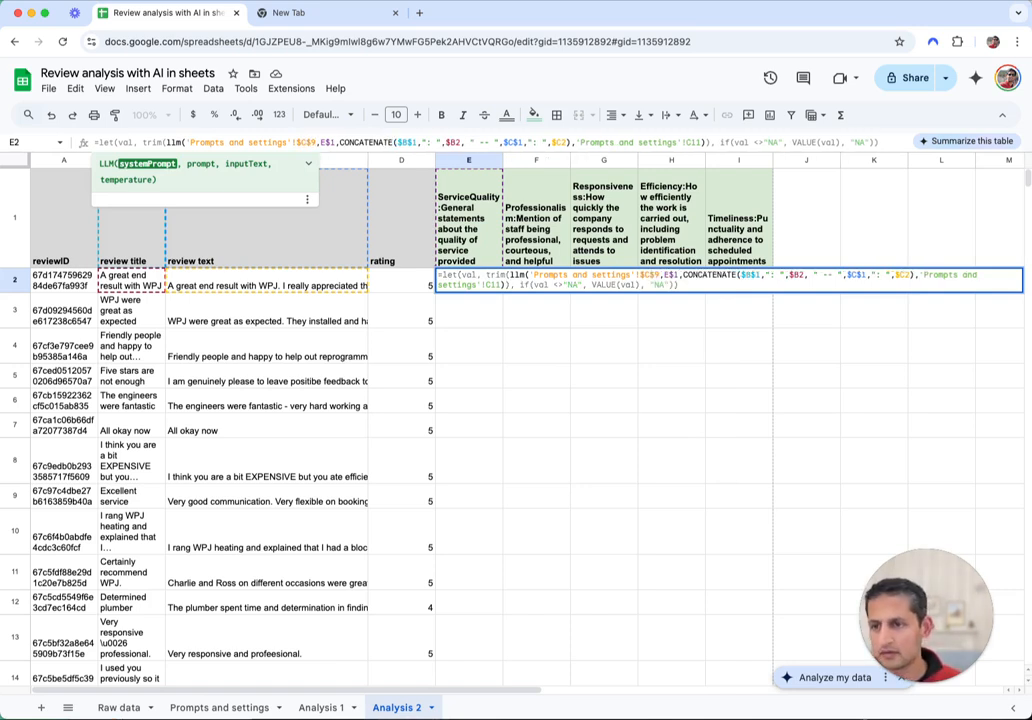
key(Return)
Fill E2's formula right across E2:I2 with Cmd+R and reselect the scored cells
key(Up)
key(shift+Right)
key(shift+Right)
key(shift+Right)
key(shift+Right)
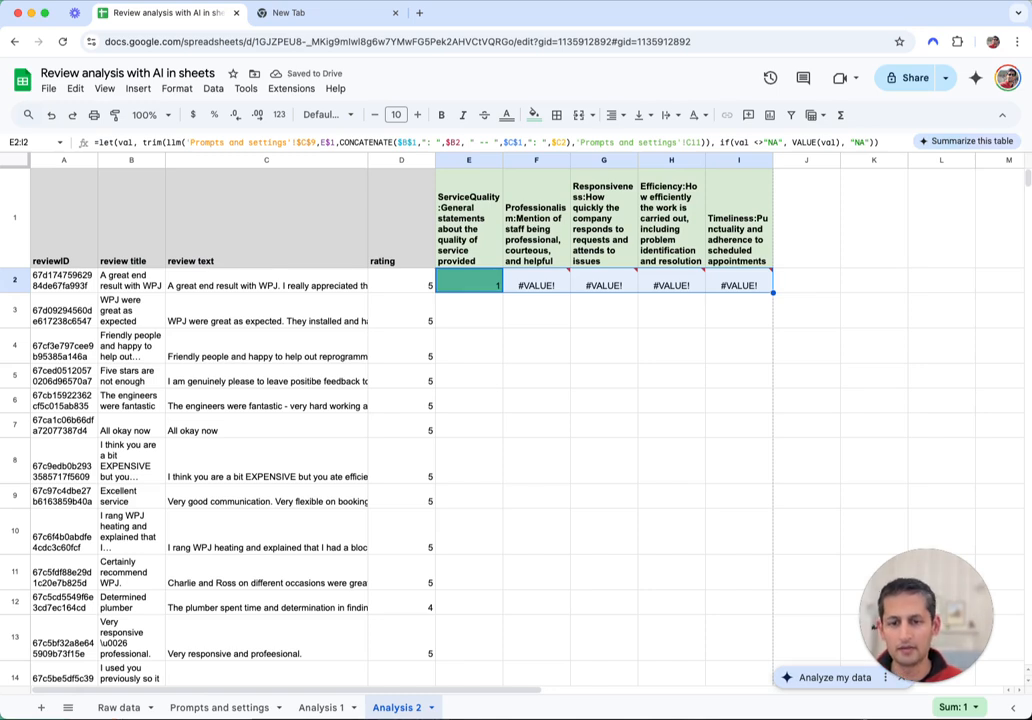
key(super+r)
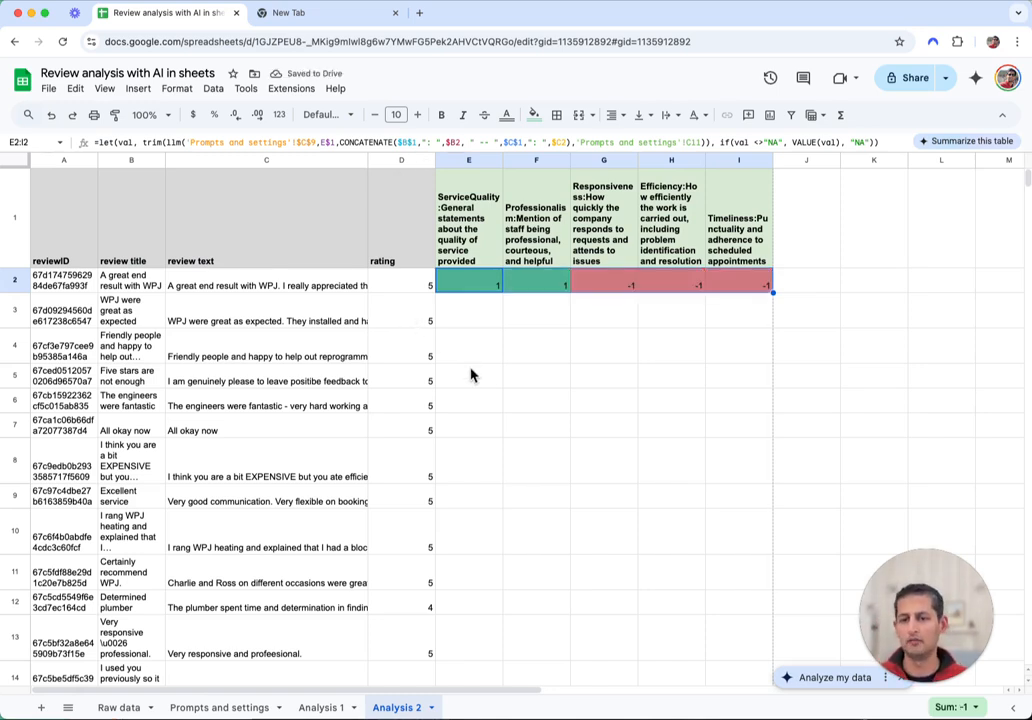
click(561, 343)
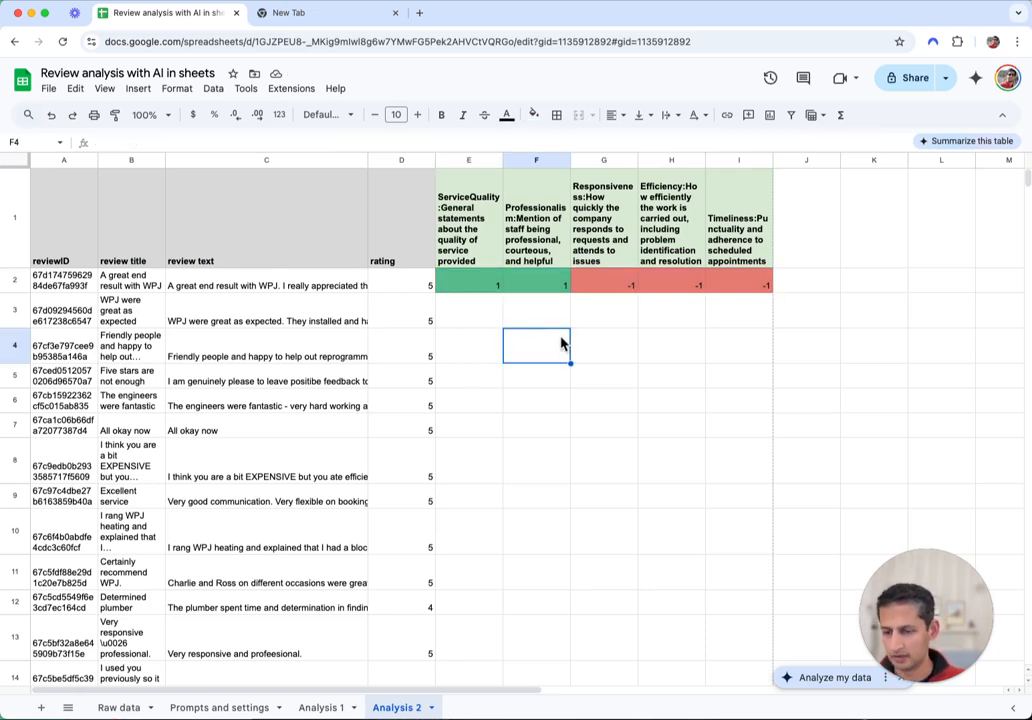
click(461, 283)
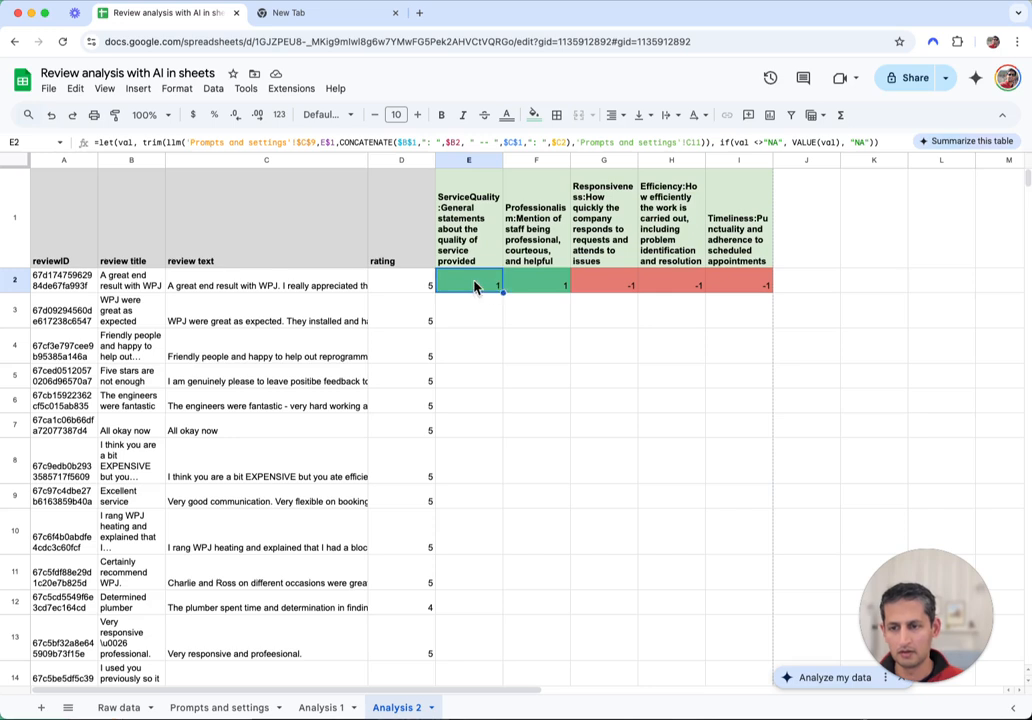
drag(476, 287, 763, 286)
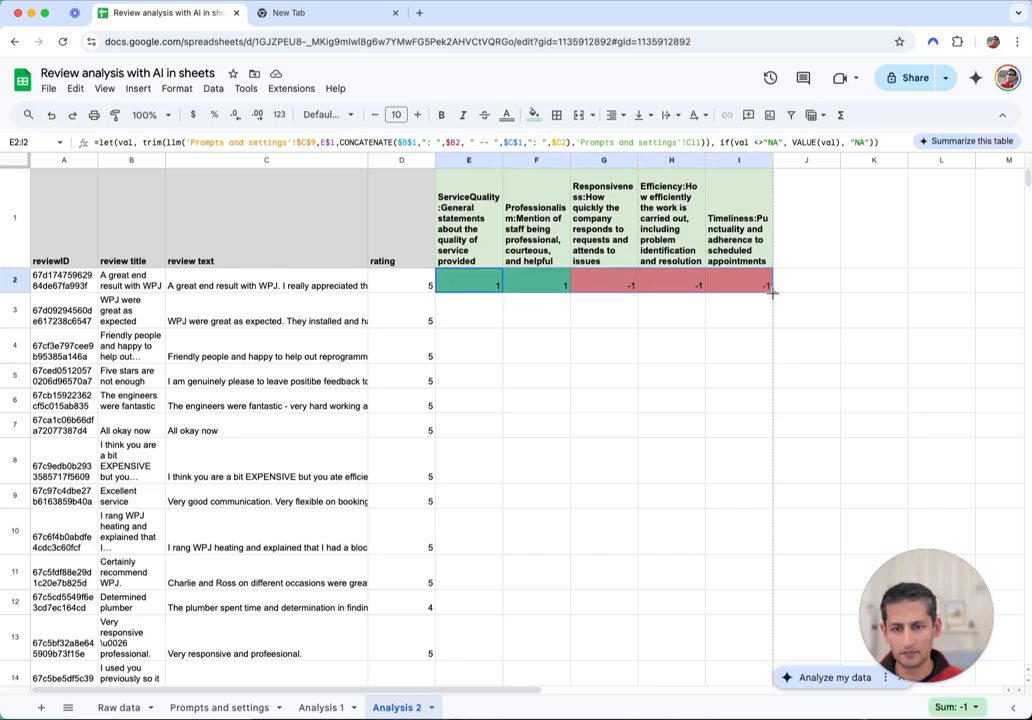
Select E2:I40 and fill row 2's scoring formulas down through row 40
key(Left)
key(Left)
key(Right)
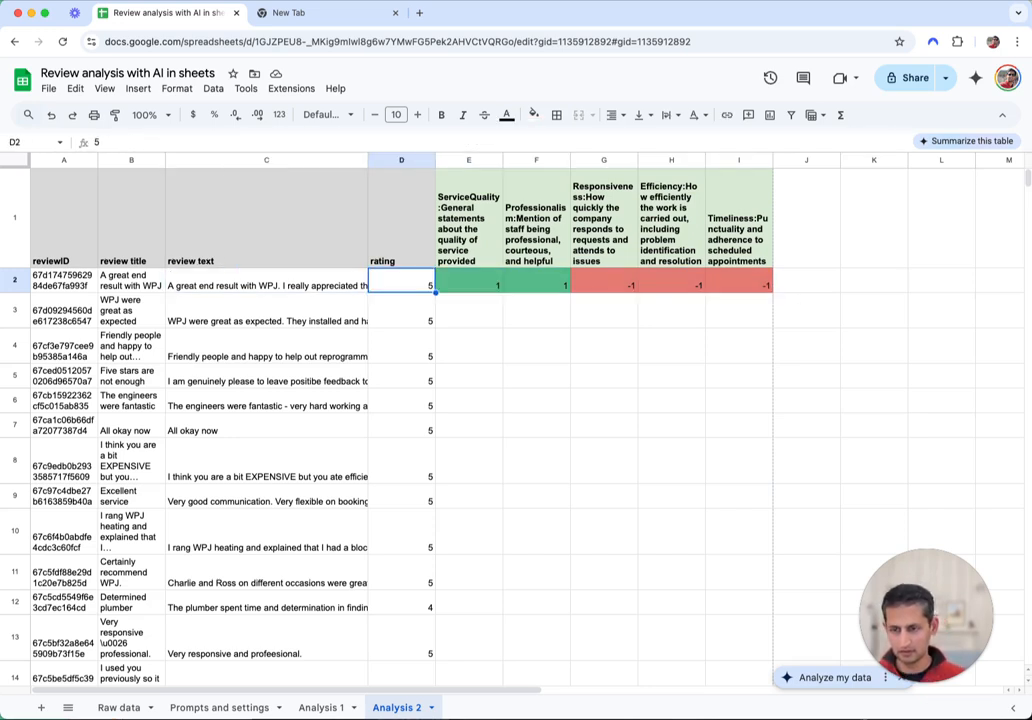
key(ctrl+Down)
key(Right)
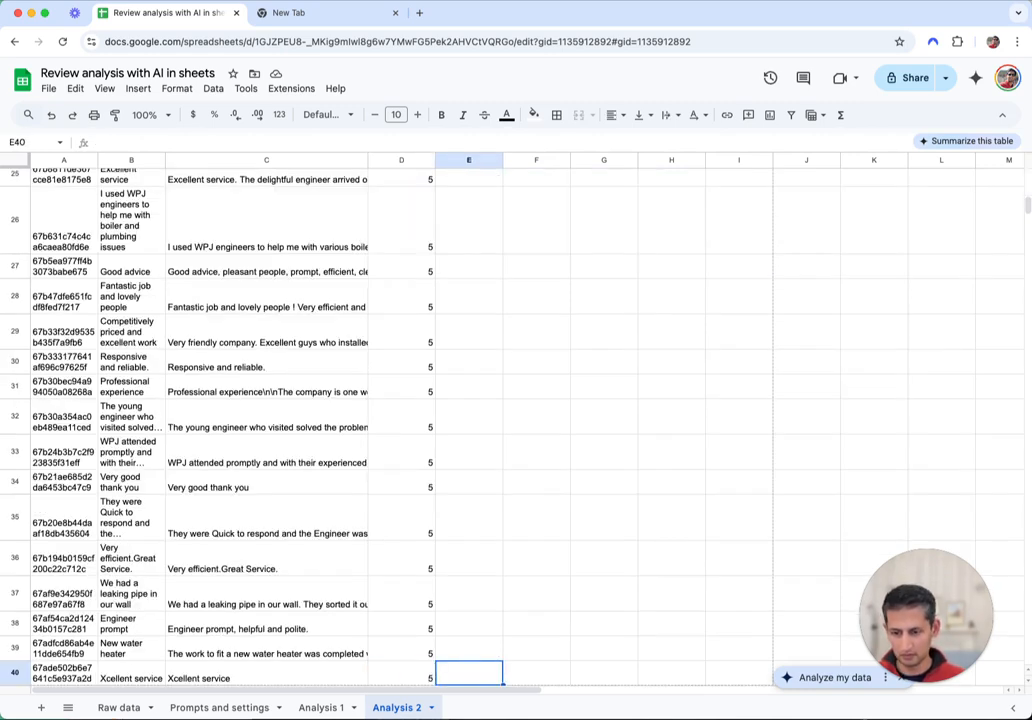
key(shift+Right)
key(shift+Right)
key(shift+Right)
key(shift+Right)
key(ctrl+shift+Up)
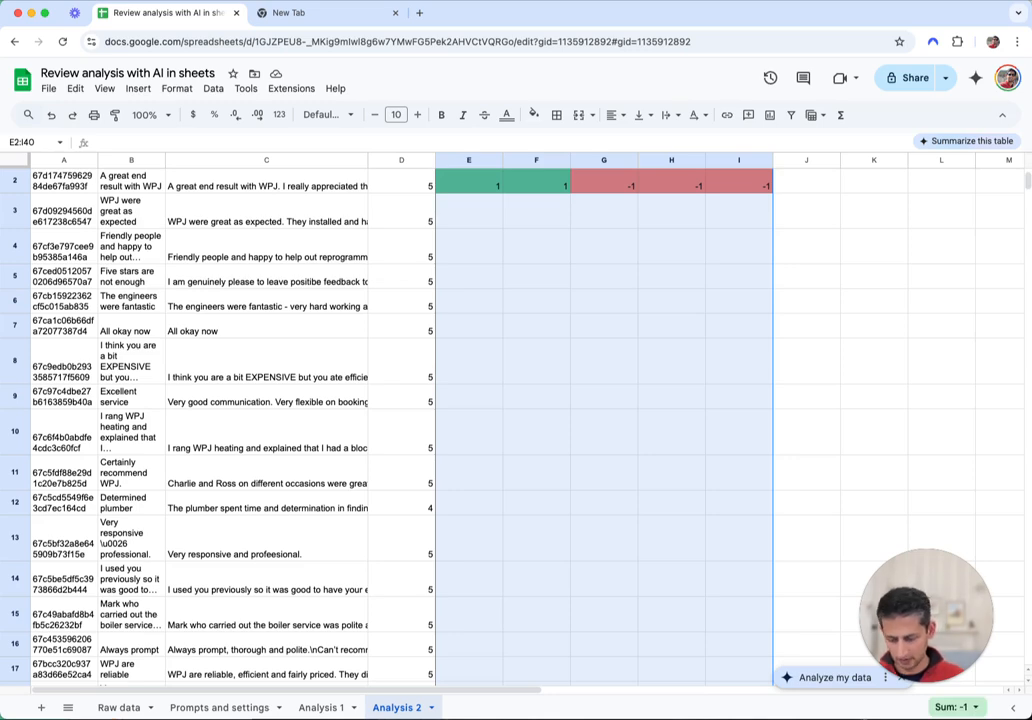
key(ctrl+d)
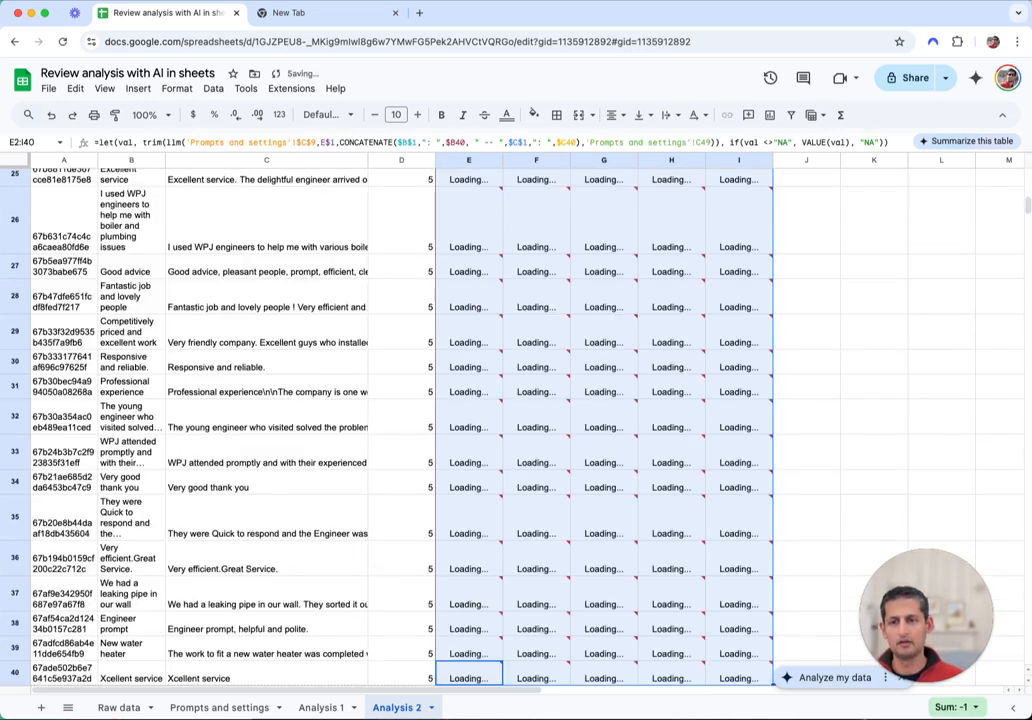
Scroll back up and read the quota-exhausted #VALUE! error on the filled cells
scroll(765, 341, up, 10)
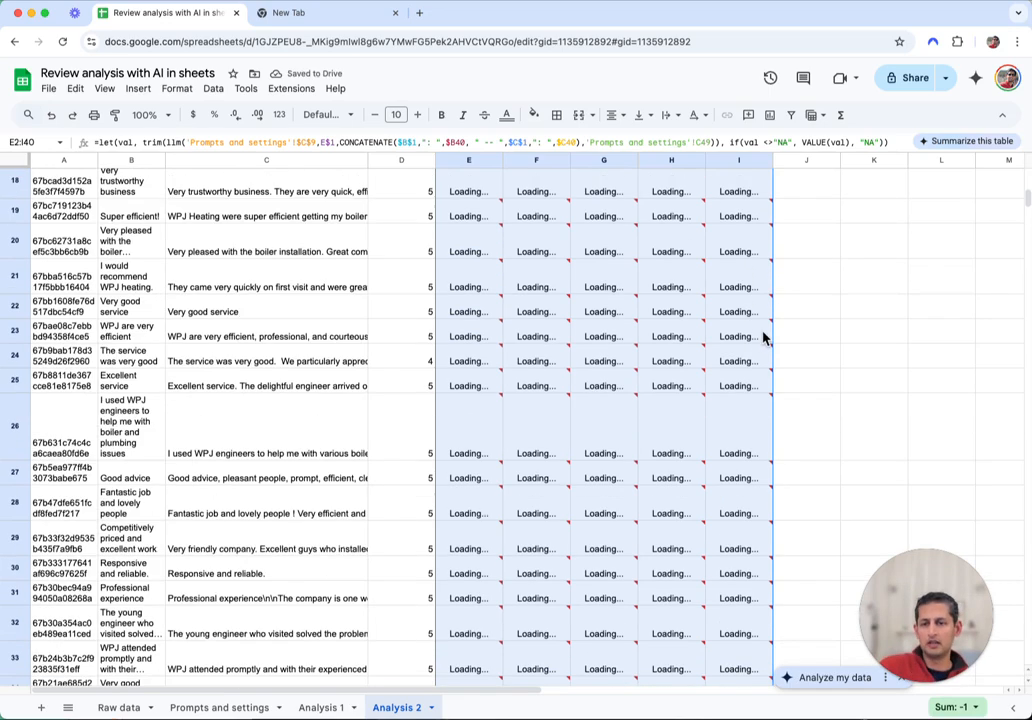
scroll(615, 304, up, 10)
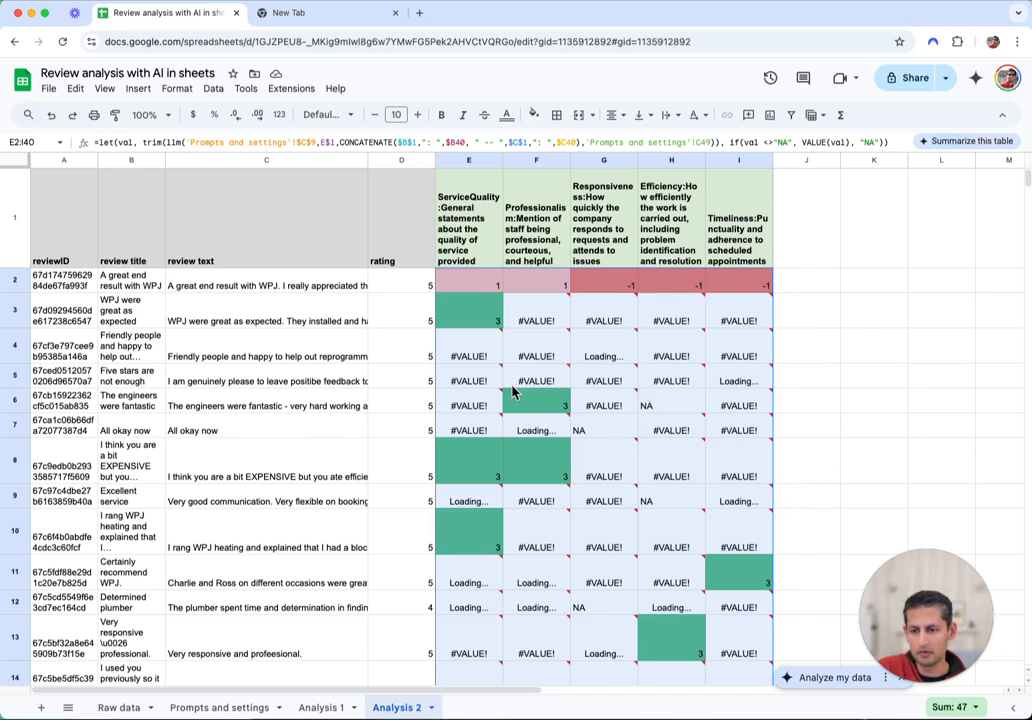
mouse_move(689, 338)
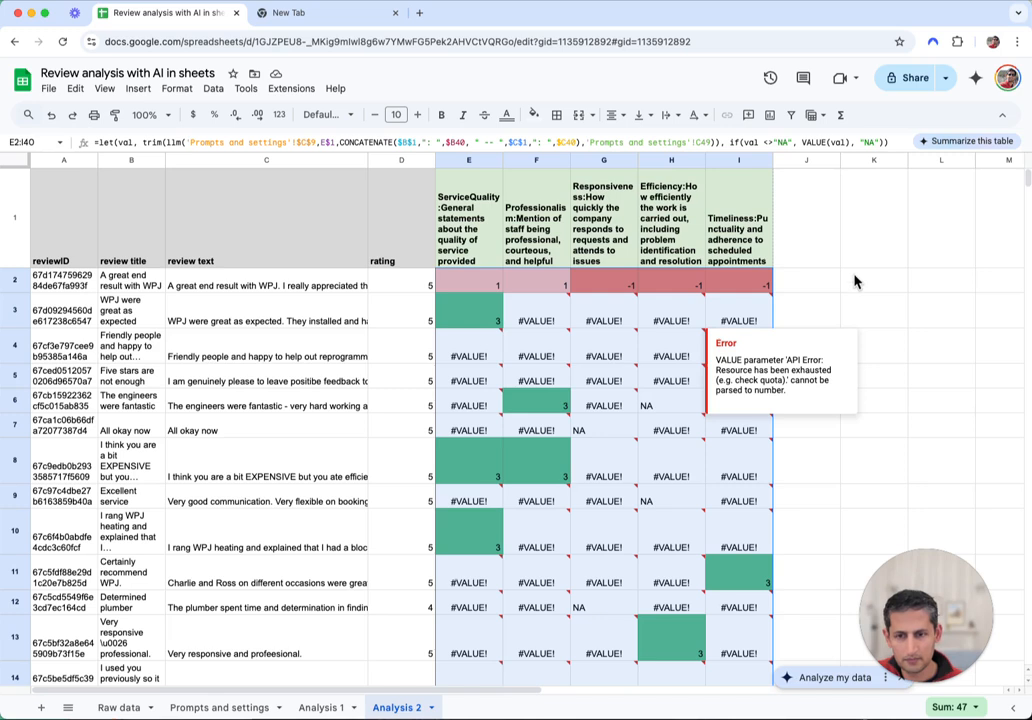
click(806, 312)
mouse_move(531, 317)
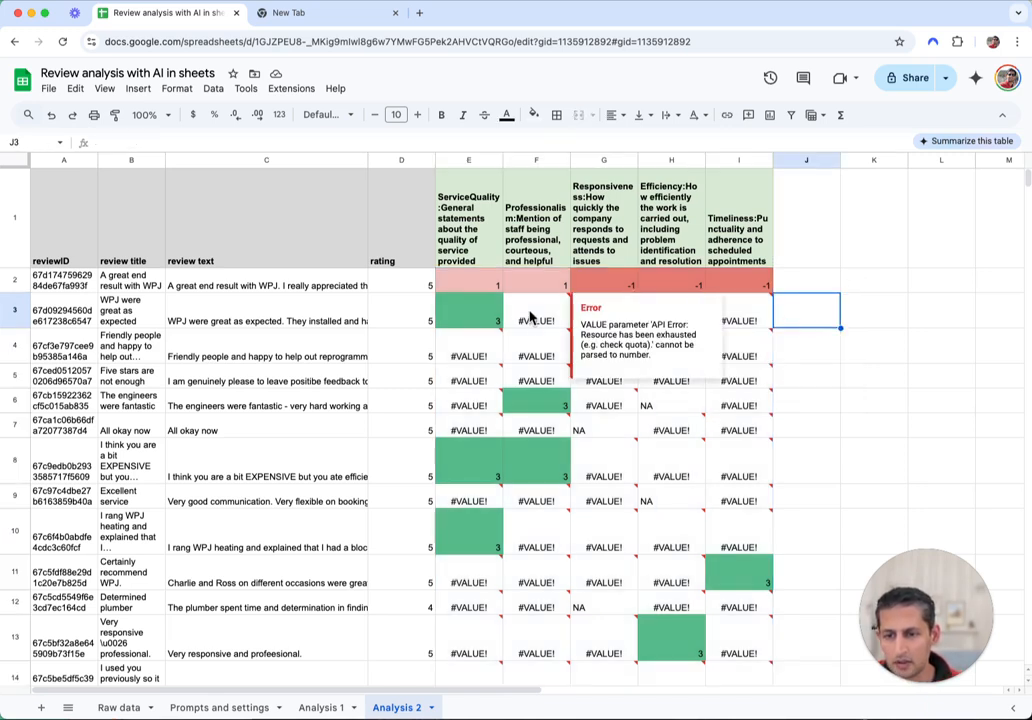
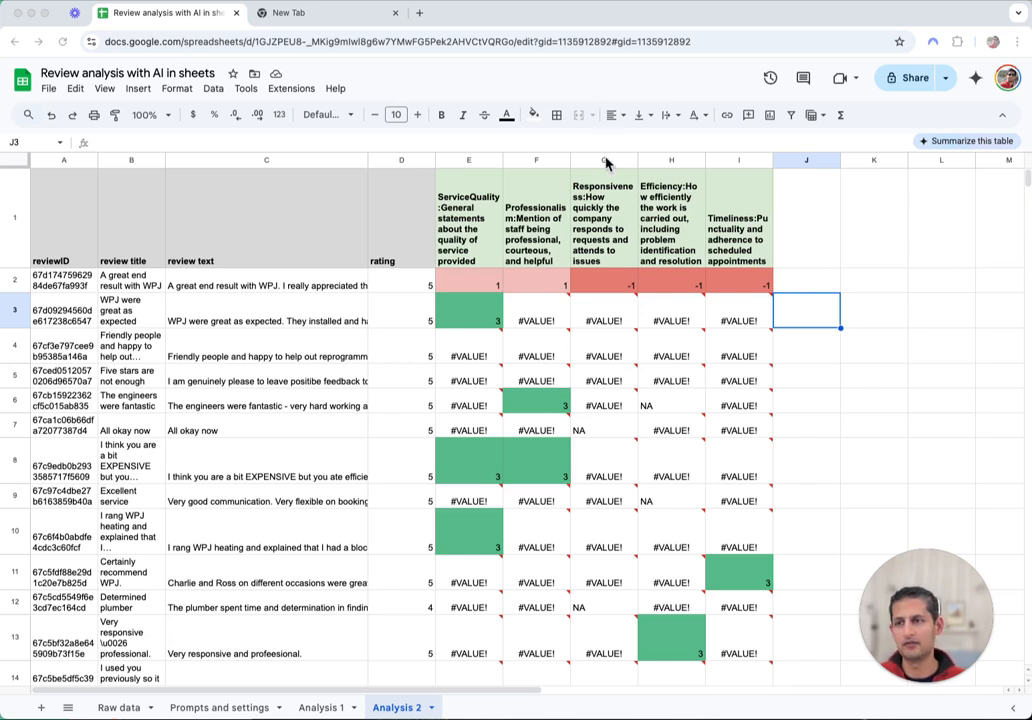
Set the WidgetLabs AI add-on's model to Gemini 2.0 Flash-Lite Preview and save it
click(291, 89)
mouse_move(395, 243)
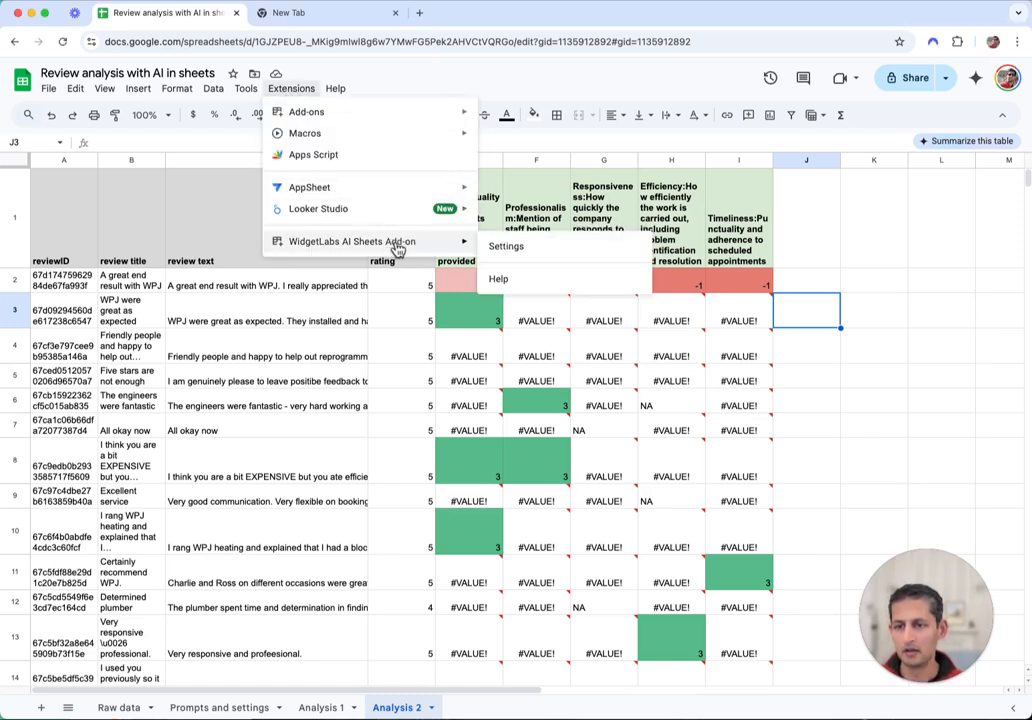
click(537, 257)
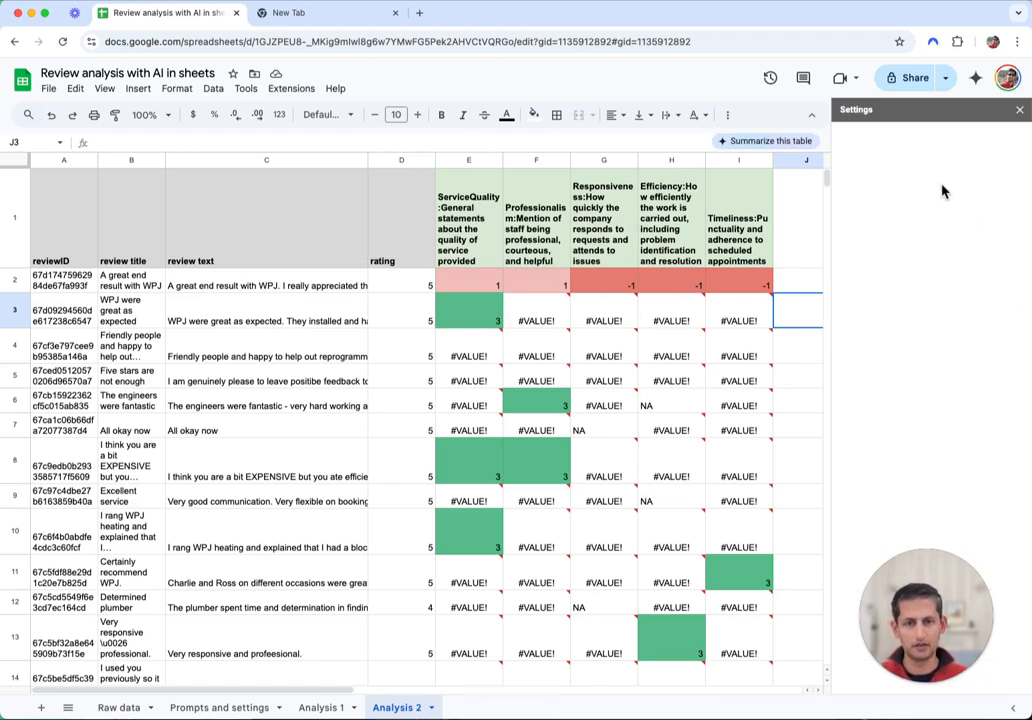
double_click(988, 166)
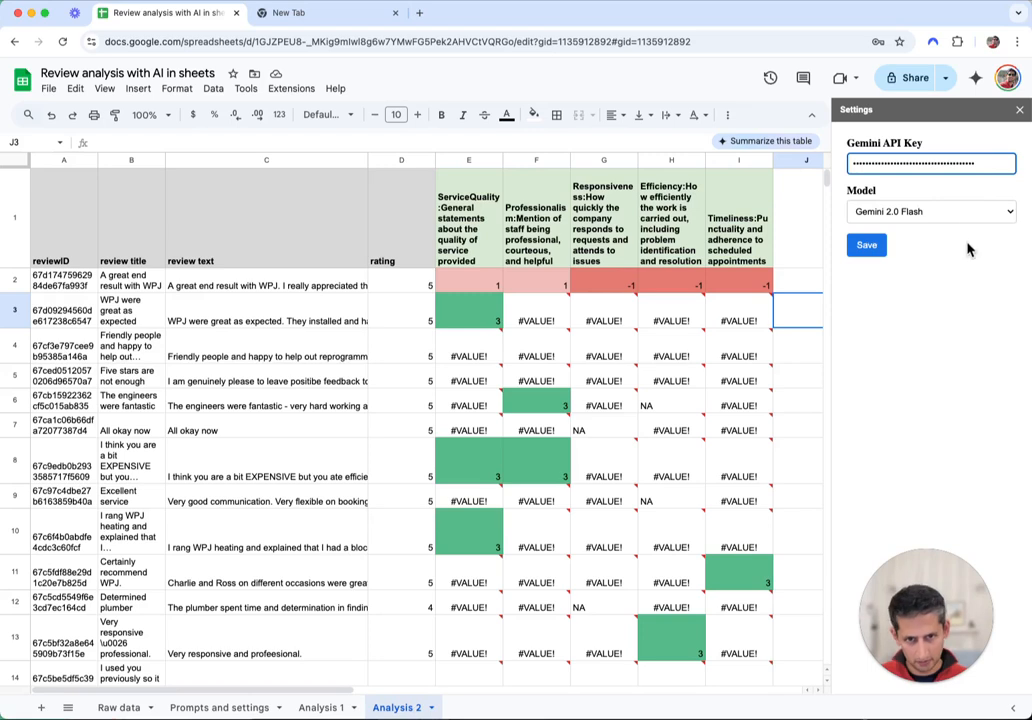
click(970, 214)
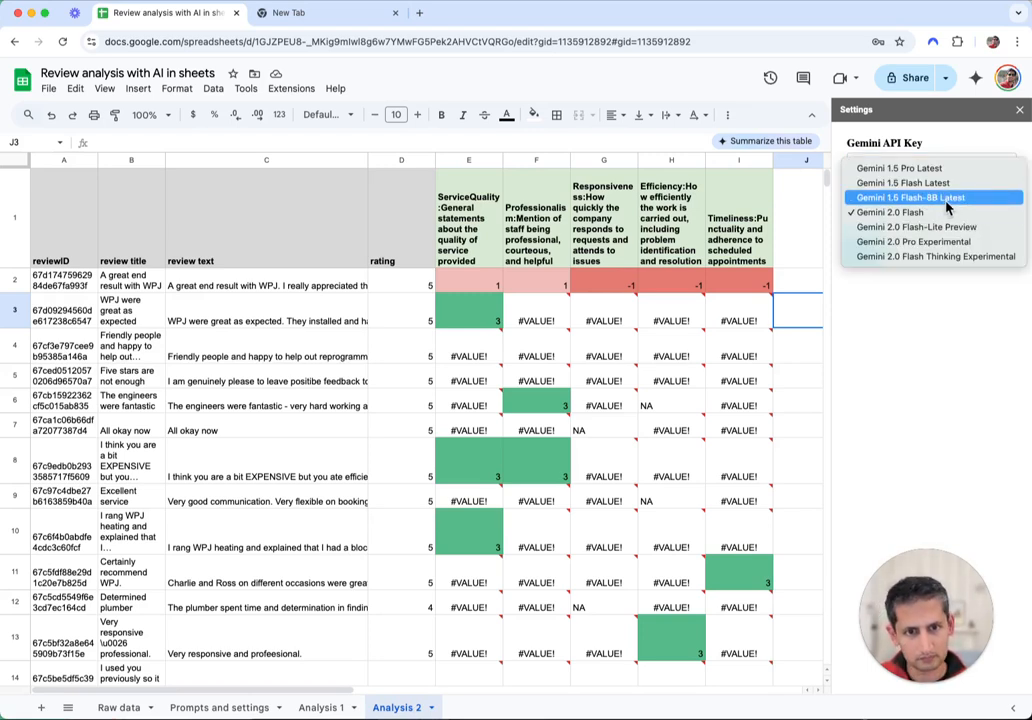
click(955, 227)
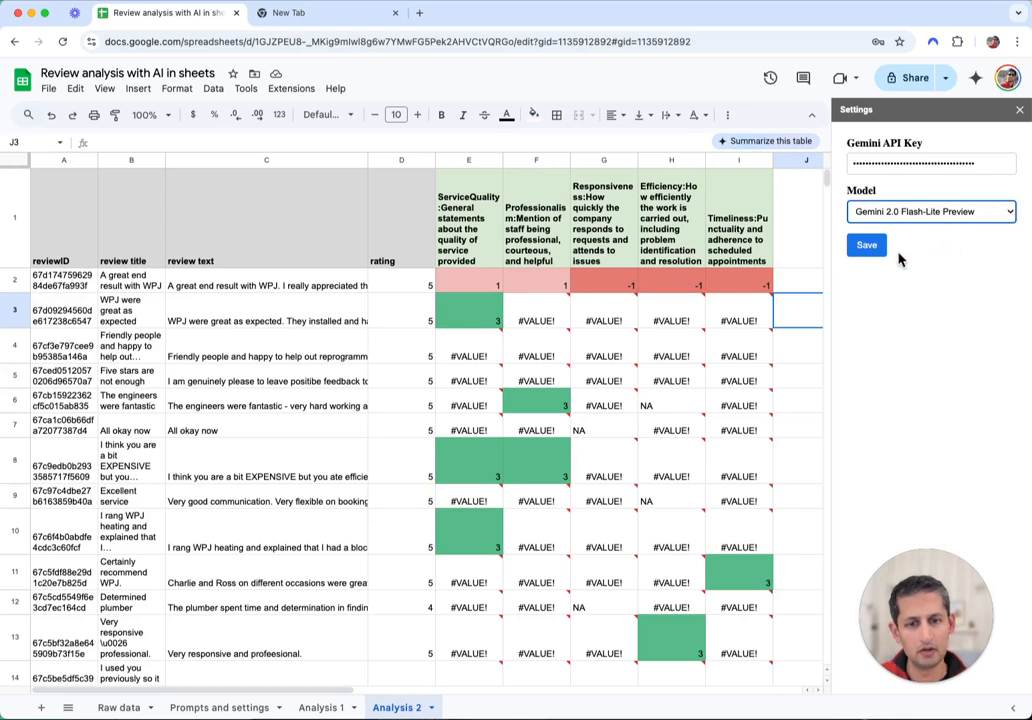
click(875, 250)
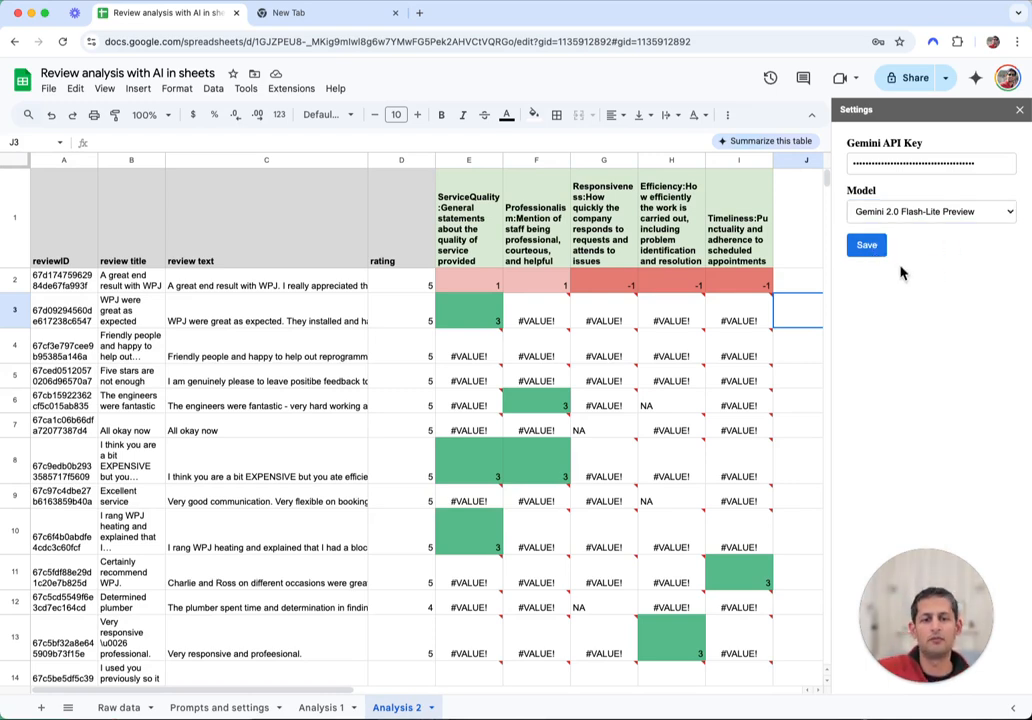
click(1019, 110)
click(474, 282)
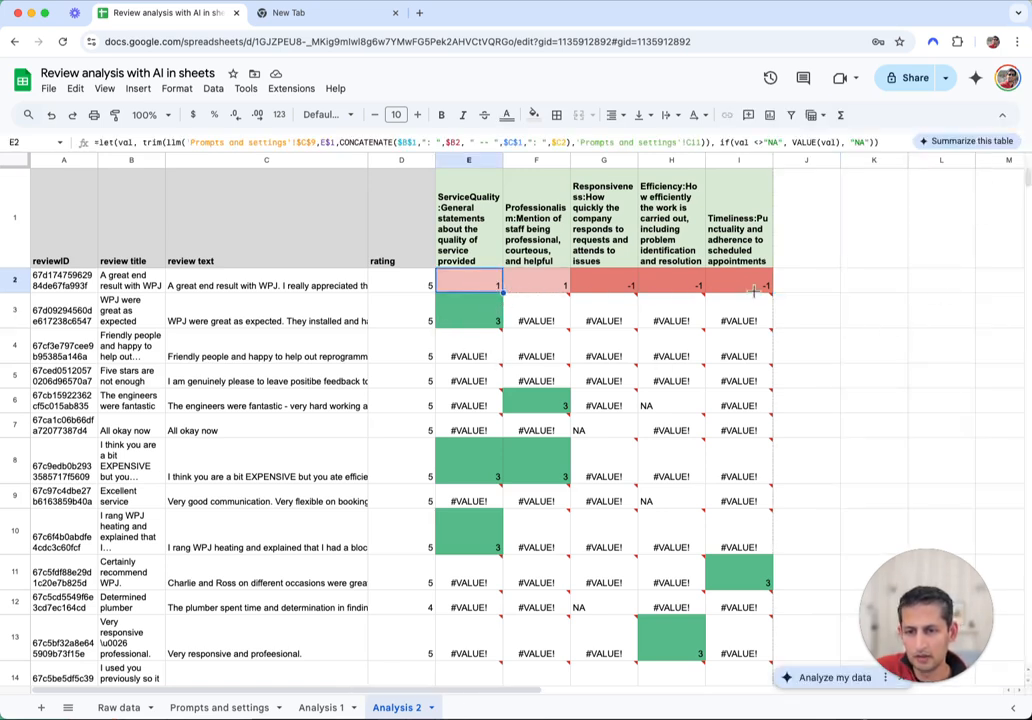
Clear the errored theme scores from E3 down to row 40
key(ctrl+shift+Right)
key(ctrl+shift+Down)
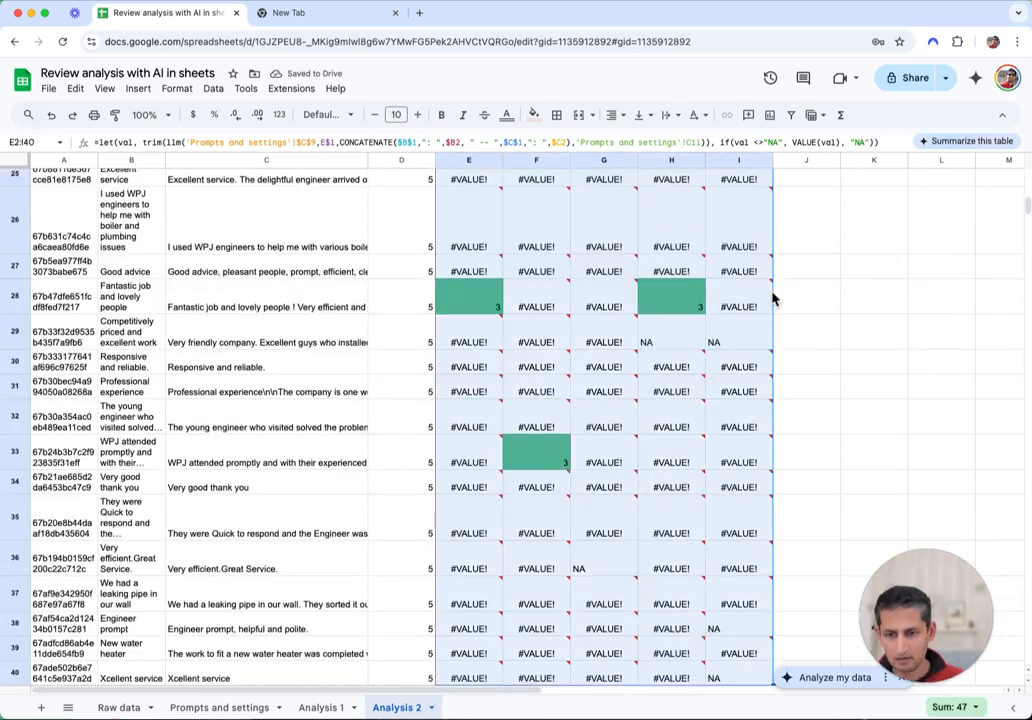
scroll(772, 298, up, 10)
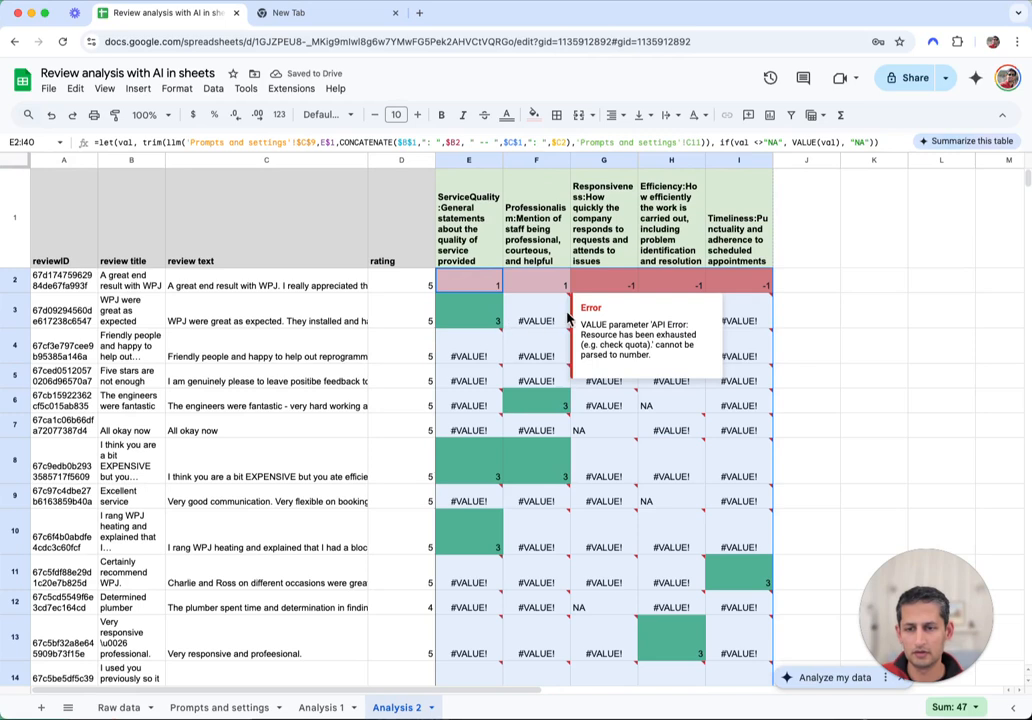
click(530, 311)
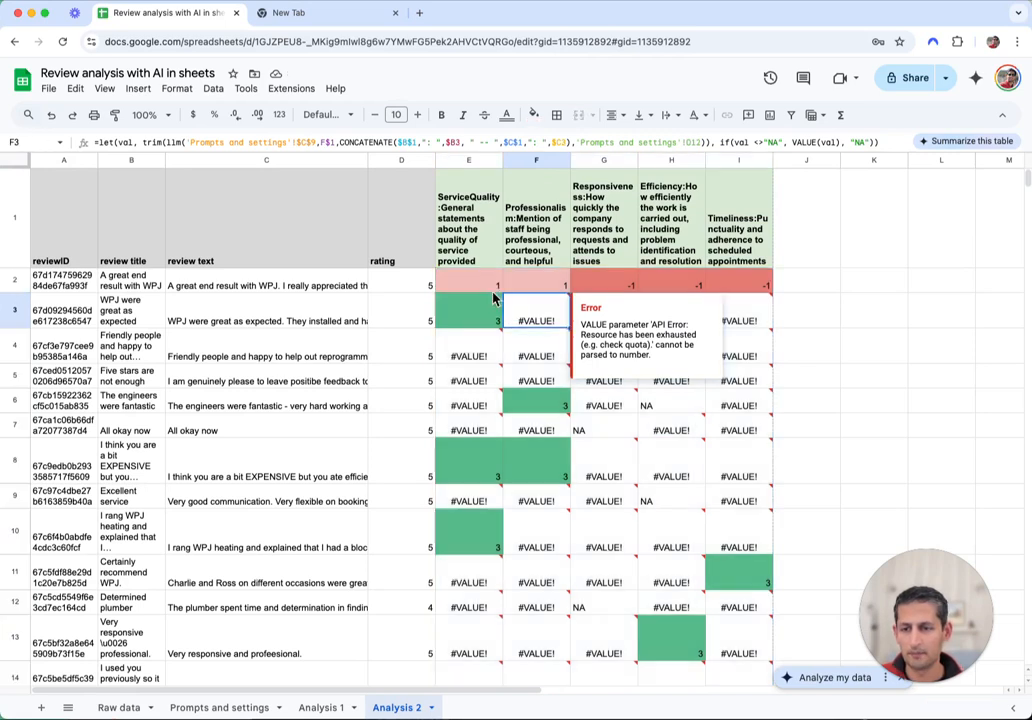
drag(492, 290, 765, 289)
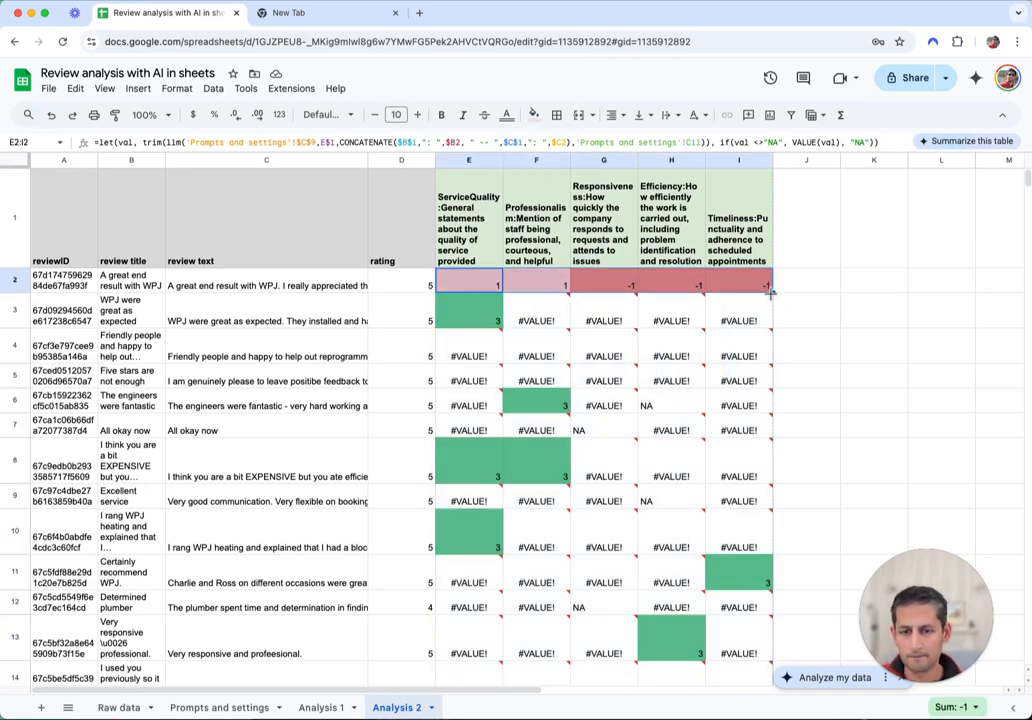
click(818, 318)
click(470, 318)
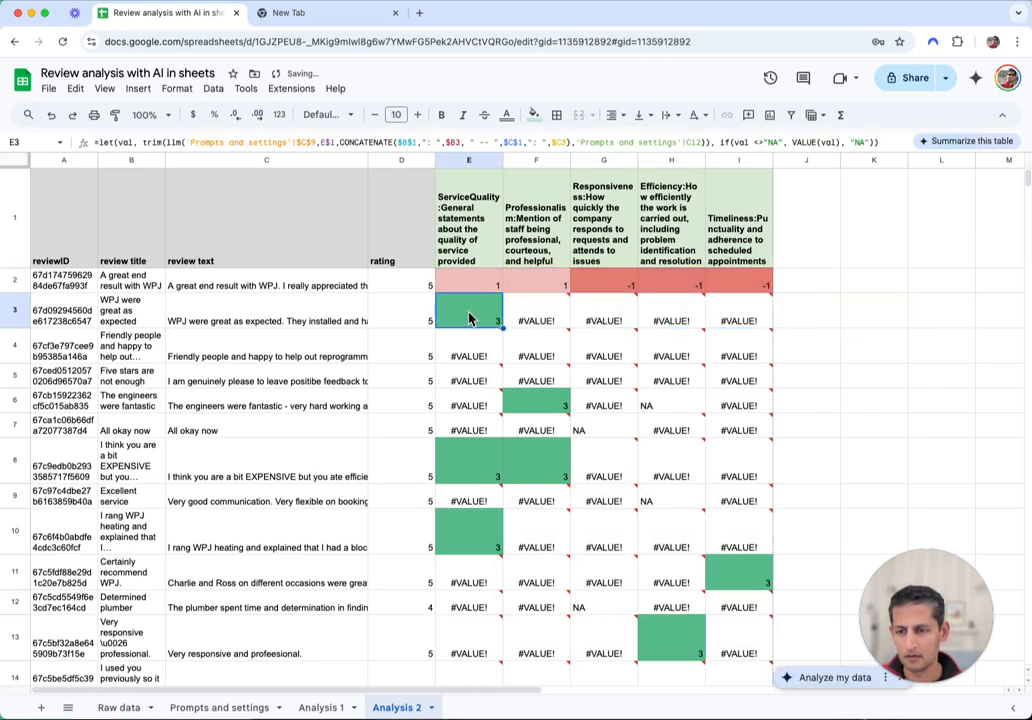
key(ctrl+shift+End)
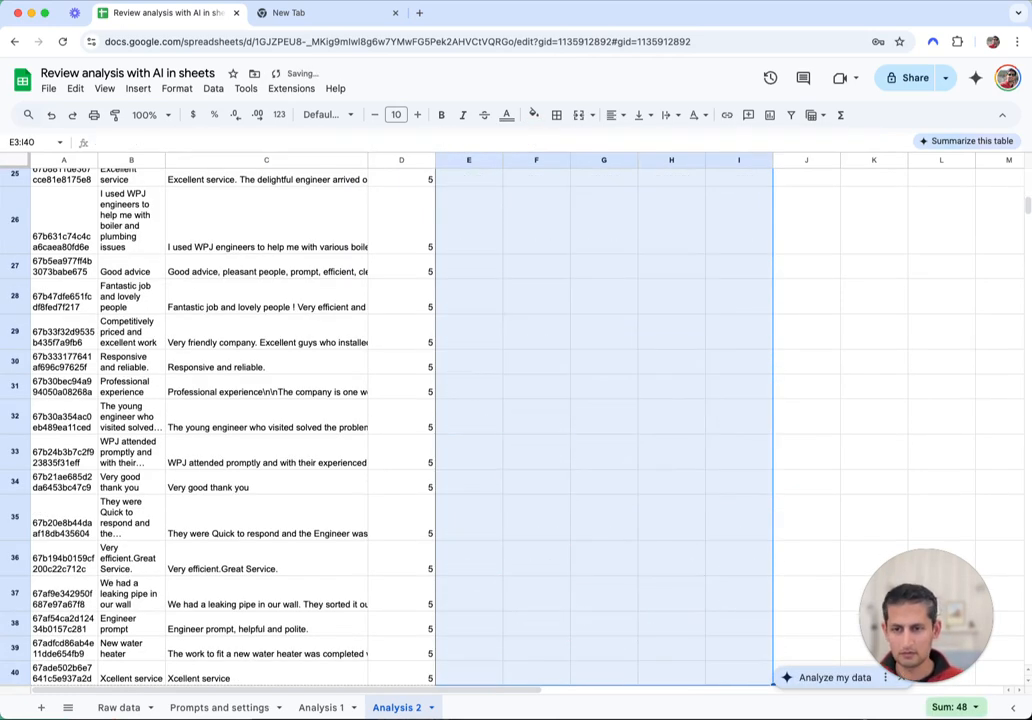
key(shift+Up)
scroll(594, 359, up, 10)
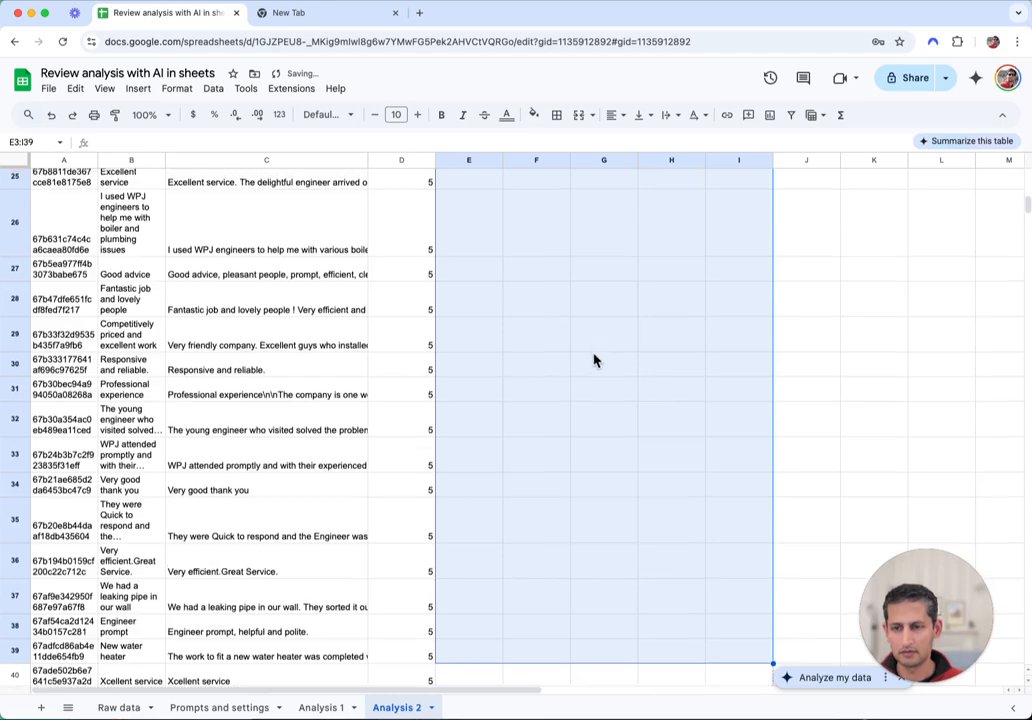
scroll(568, 414, down, 10)
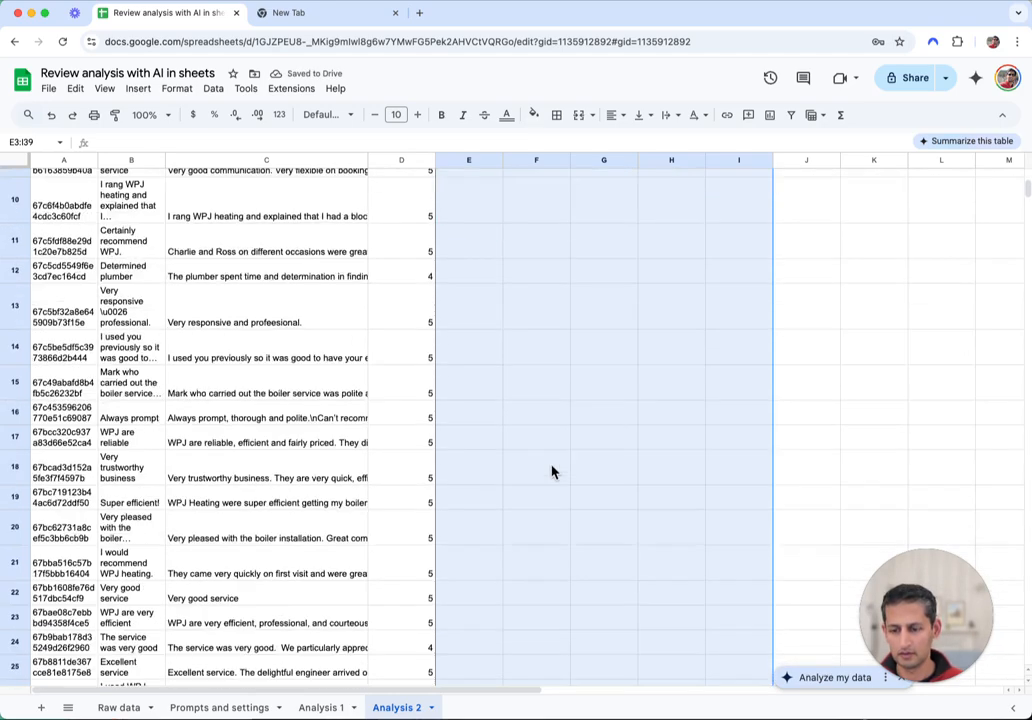
Refill E2:I40 with row 2's theme-scoring formulas using Ctrl+D
click(451, 592)
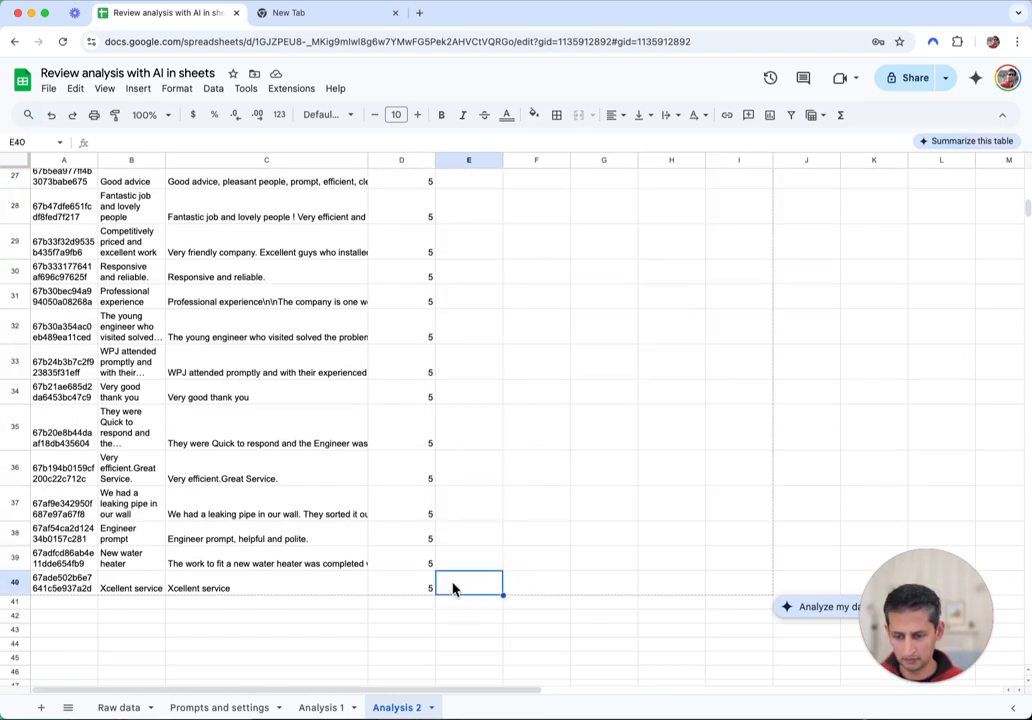
key(shift+Right)
key(shift+Right)
key(shift+Right)
key(shift+Right)
key(ctrl+shift+Up)
key(ctrl+d)
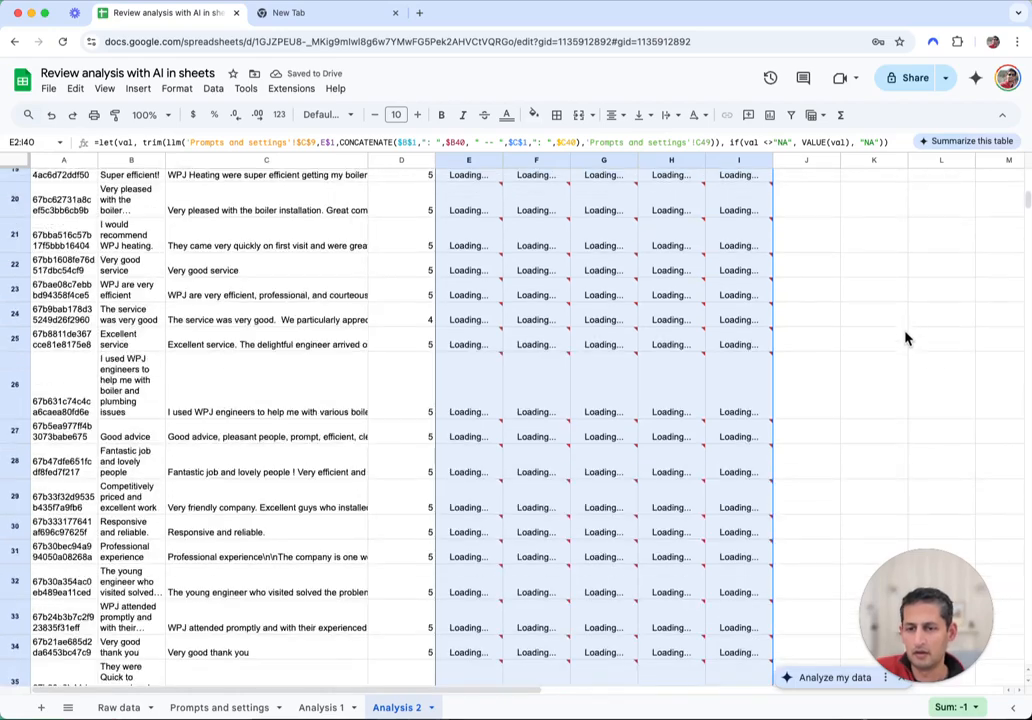
scroll(903, 341, up, 10)
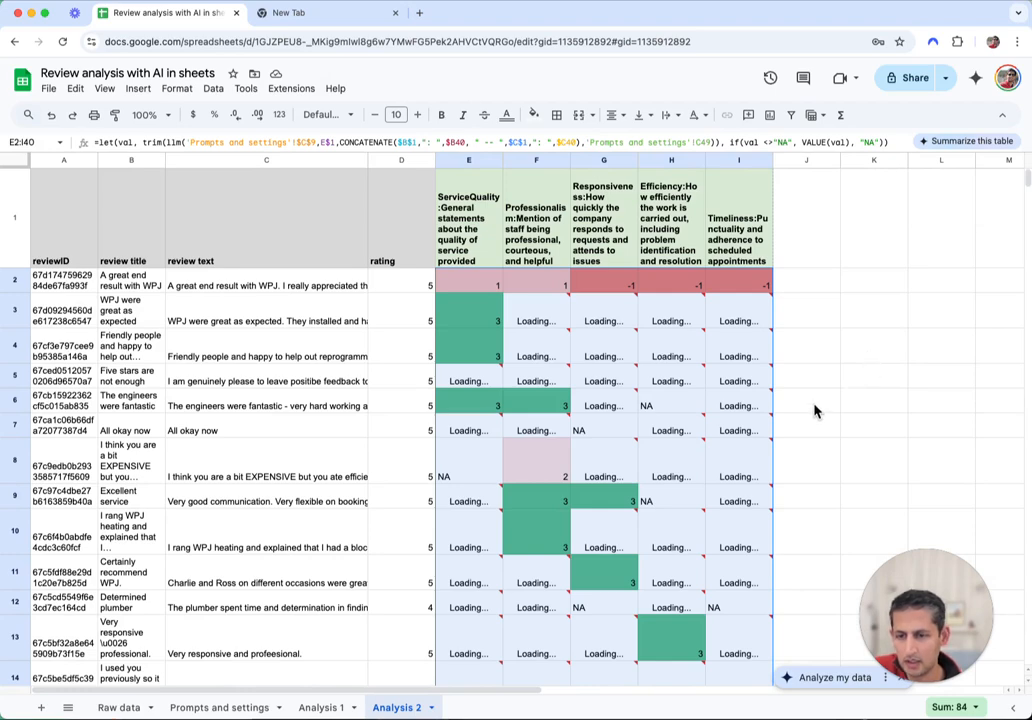
Scroll through rows 2–40 as the scores finish loading, checking values from -1 to 3
scroll(843, 390, down, 3)
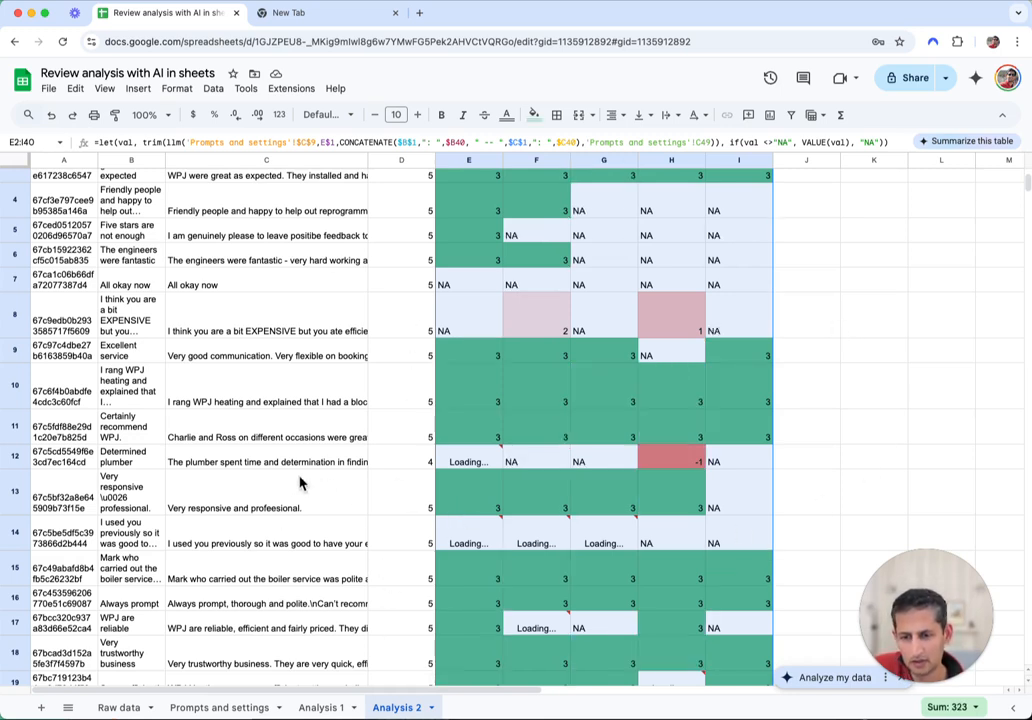
scroll(856, 427, up, 3)
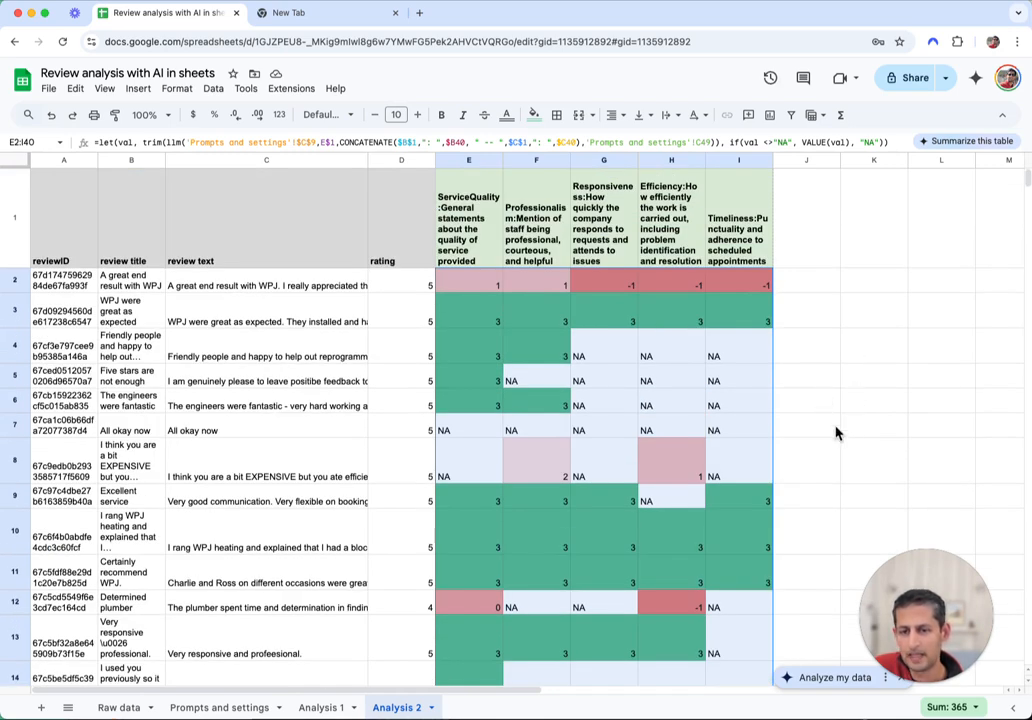
scroll(832, 425, down, 2)
click(826, 421)
scroll(827, 418, down, 10)
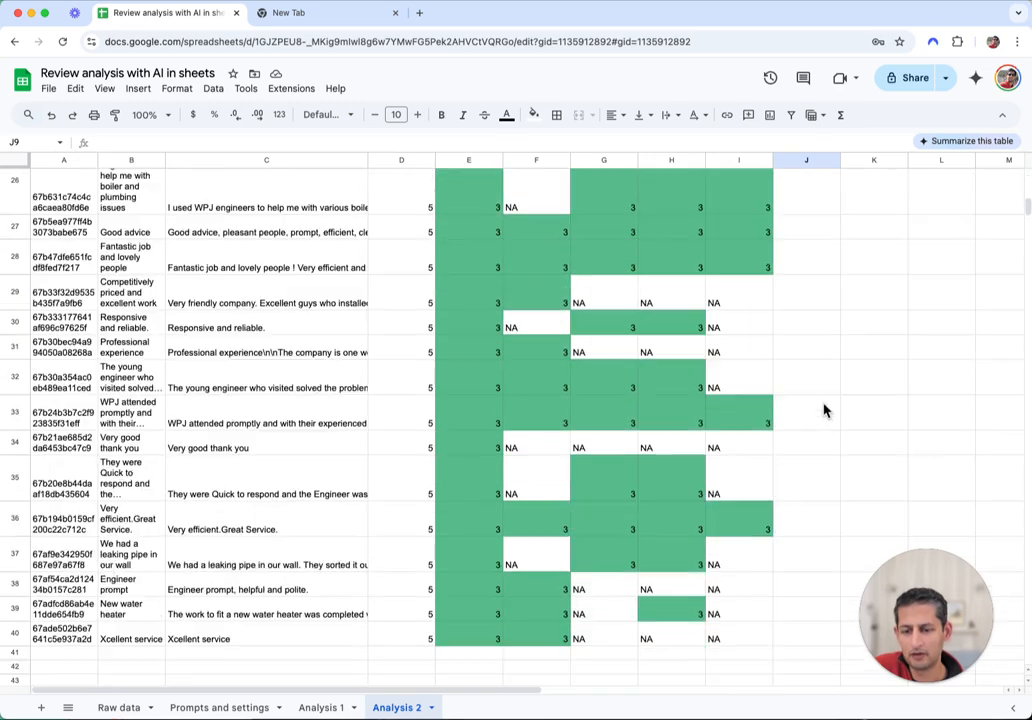
scroll(403, 465, up, 10)
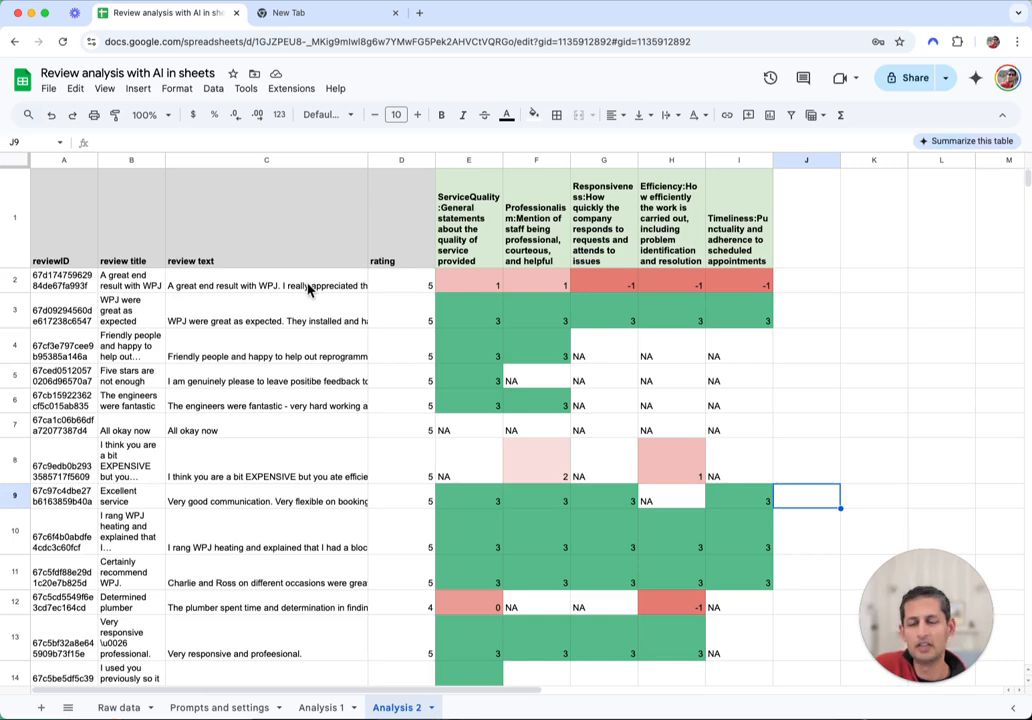
scroll(364, 511, down, 3)
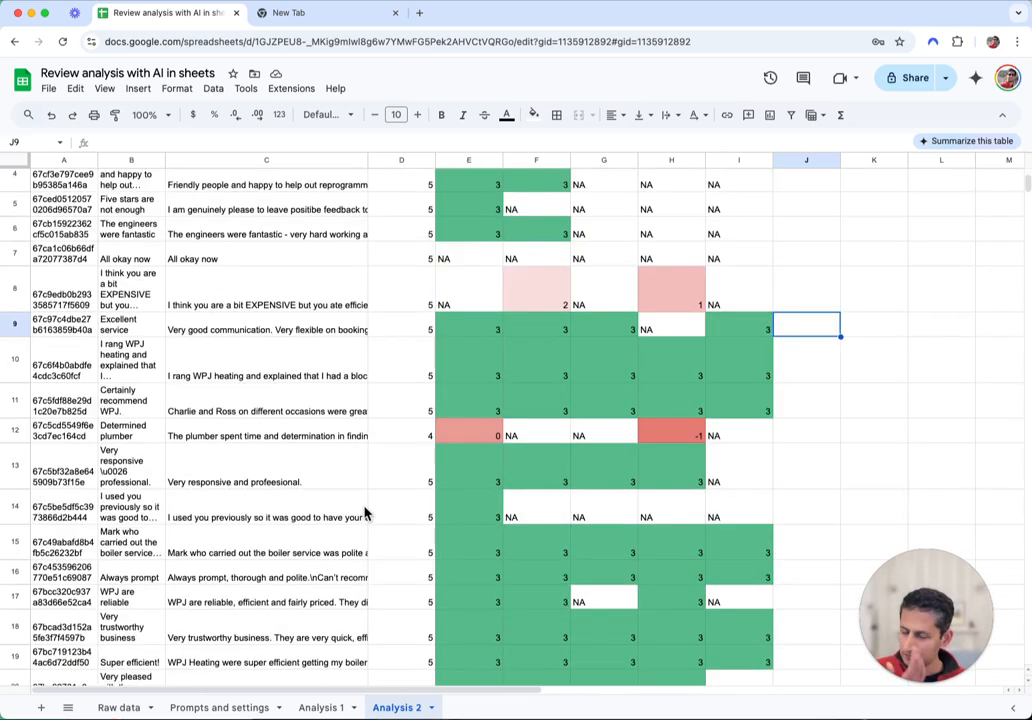
scroll(368, 515, up, 3)
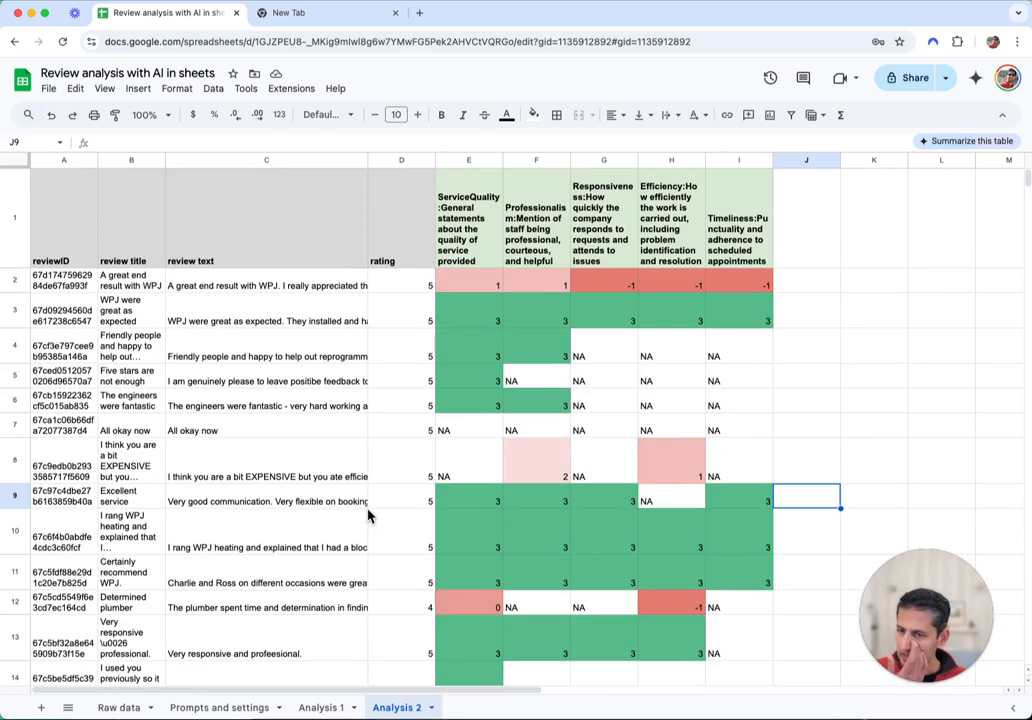
Select the scored data A1:I40 and insert a pivot table from it
click(59, 242)
key(ctrl+shift+Right)
key(ctrl+shift+Down)
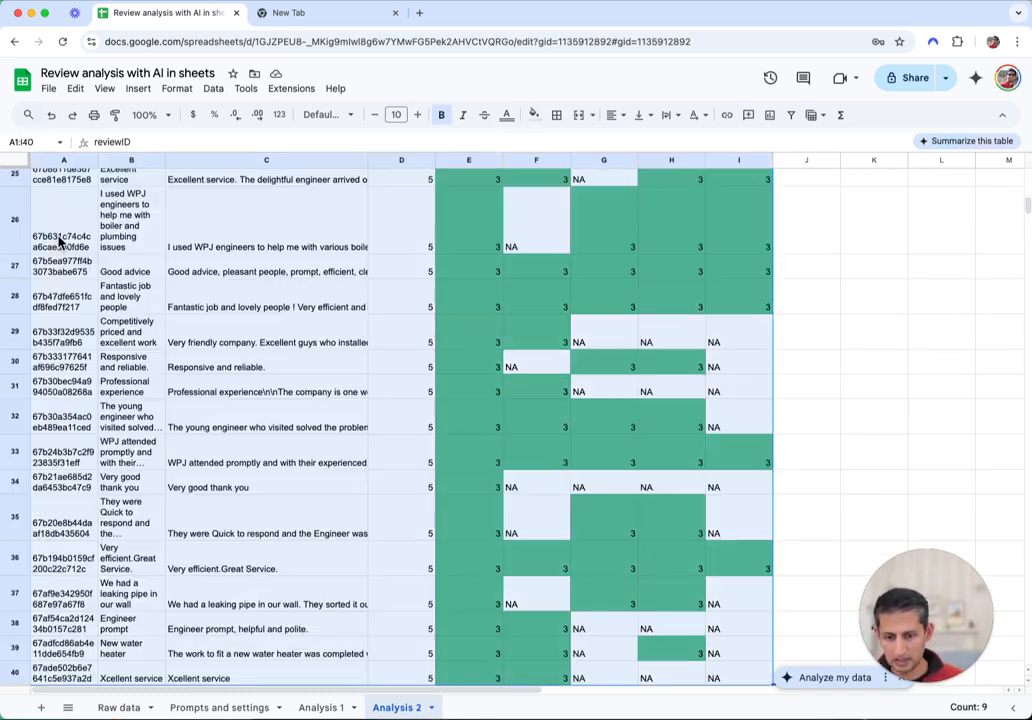
click(180, 92)
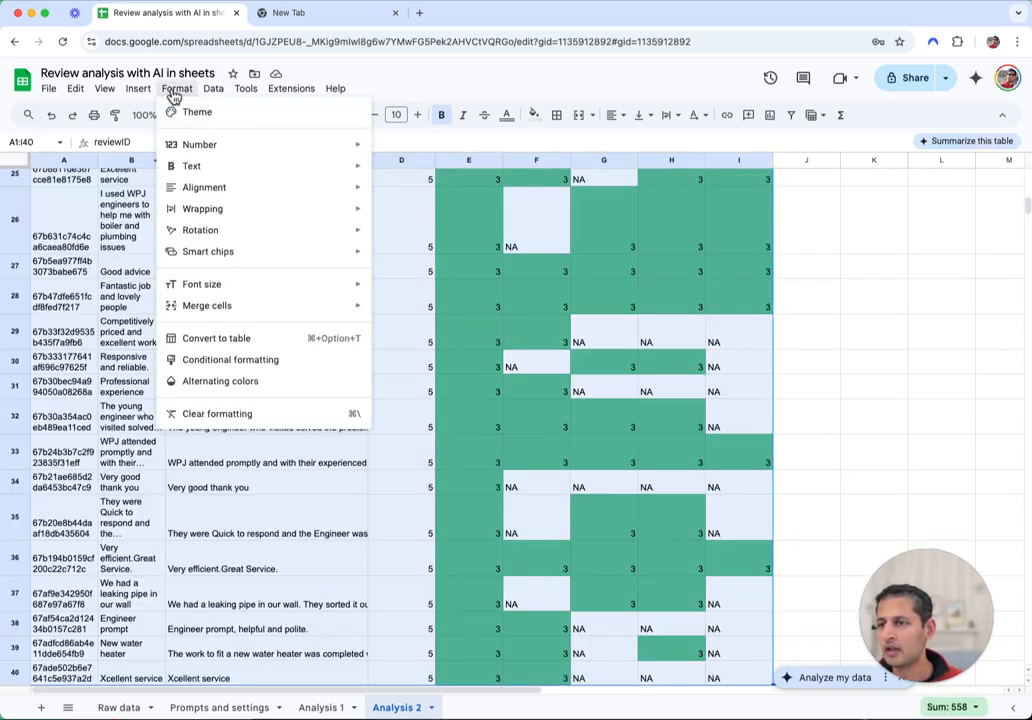
click(139, 91)
mouse_move(197, 294)
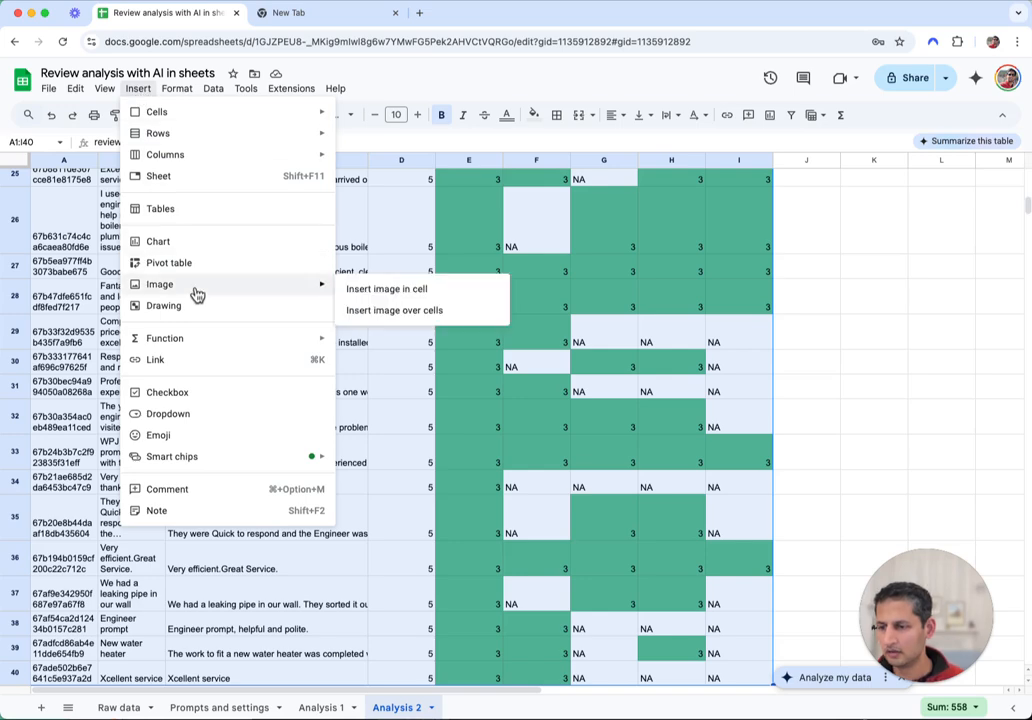
click(186, 265)
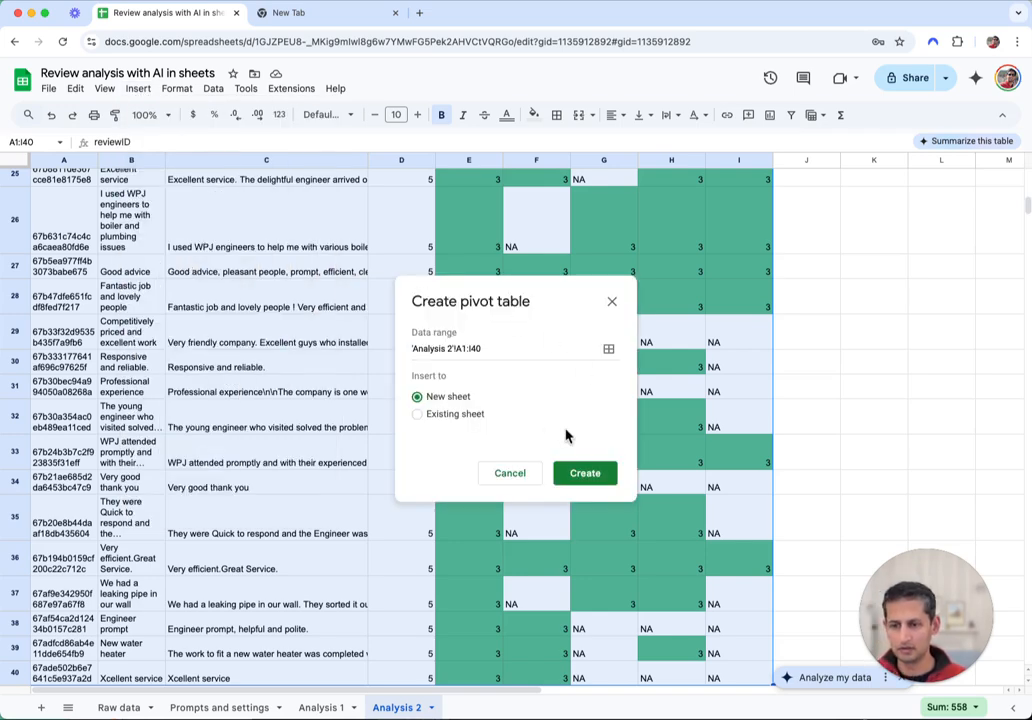
Create the pivot table on a new sheet named 'Pivot Table of Analysis 2'
click(594, 477)
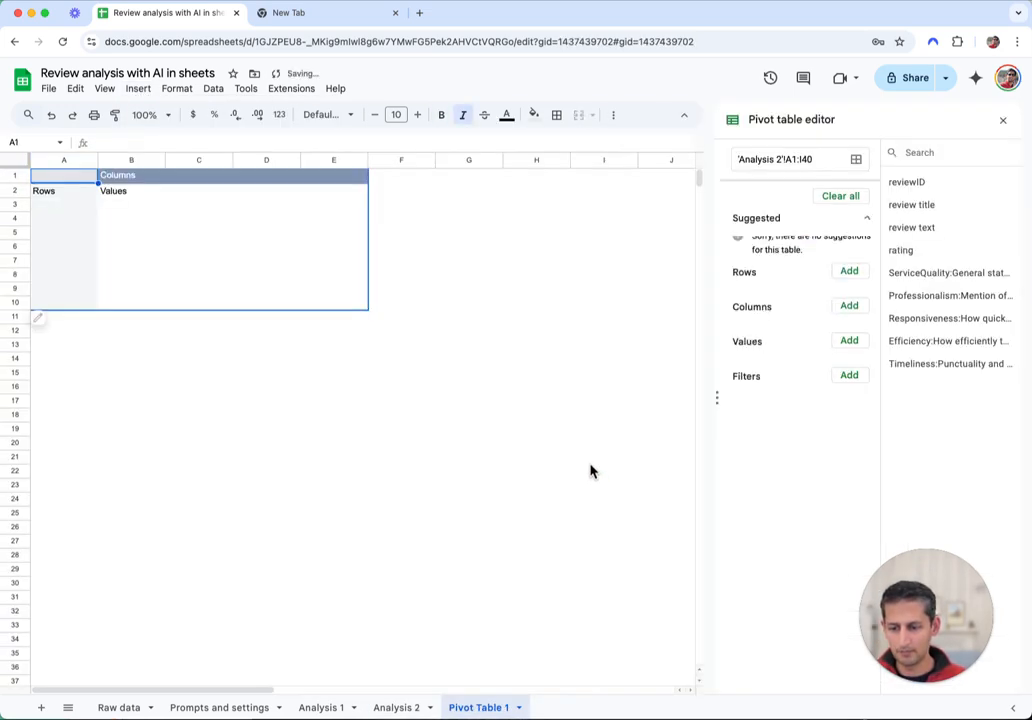
double_click(468, 710)
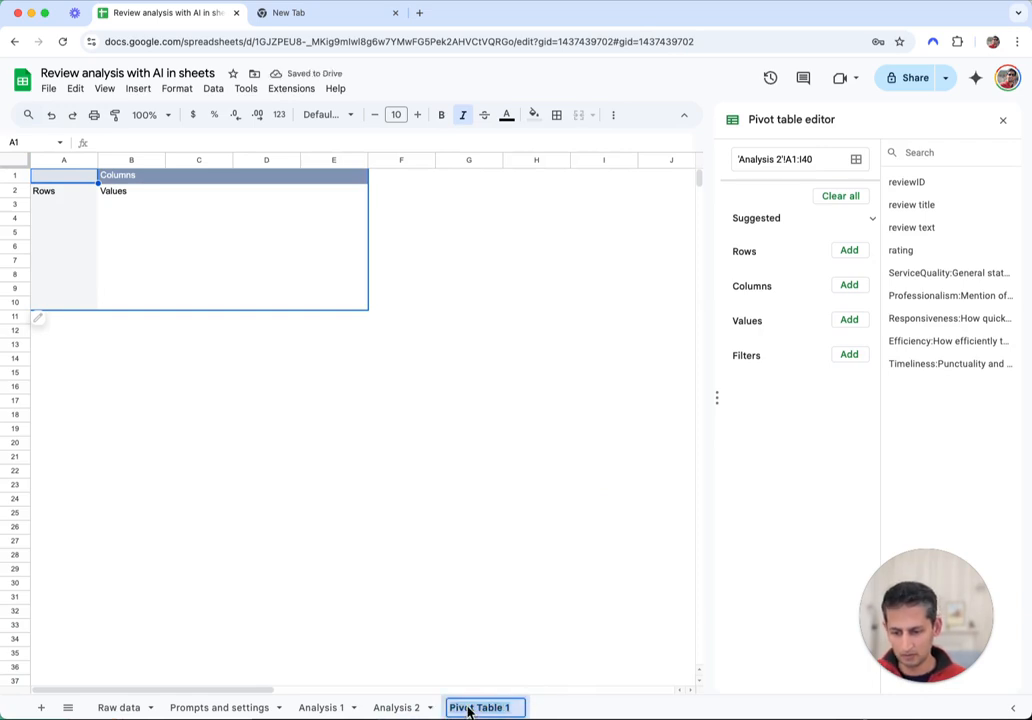
key(Right)
key(BackSpace)
key(BackSpace)
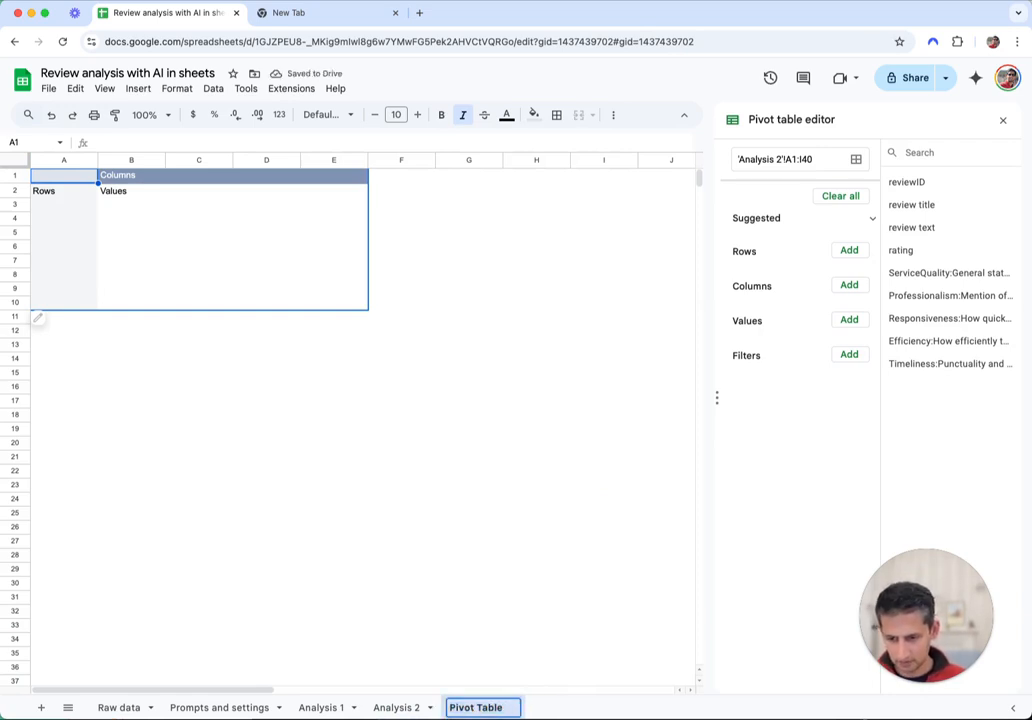
text(of Anal)
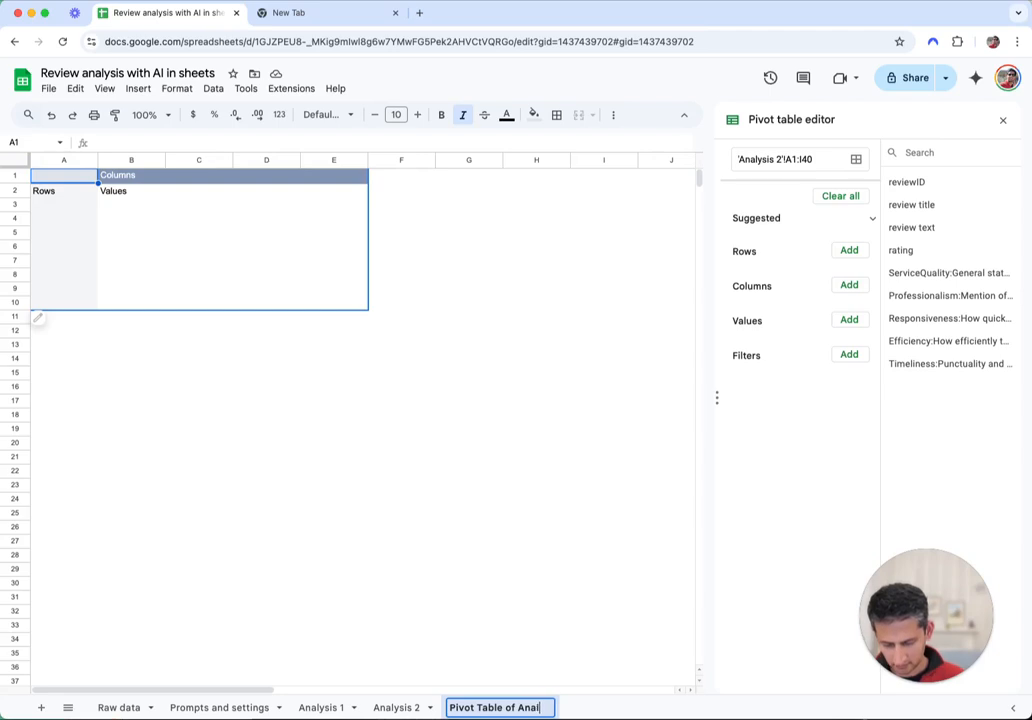
text(ysis 2)
key(Return)
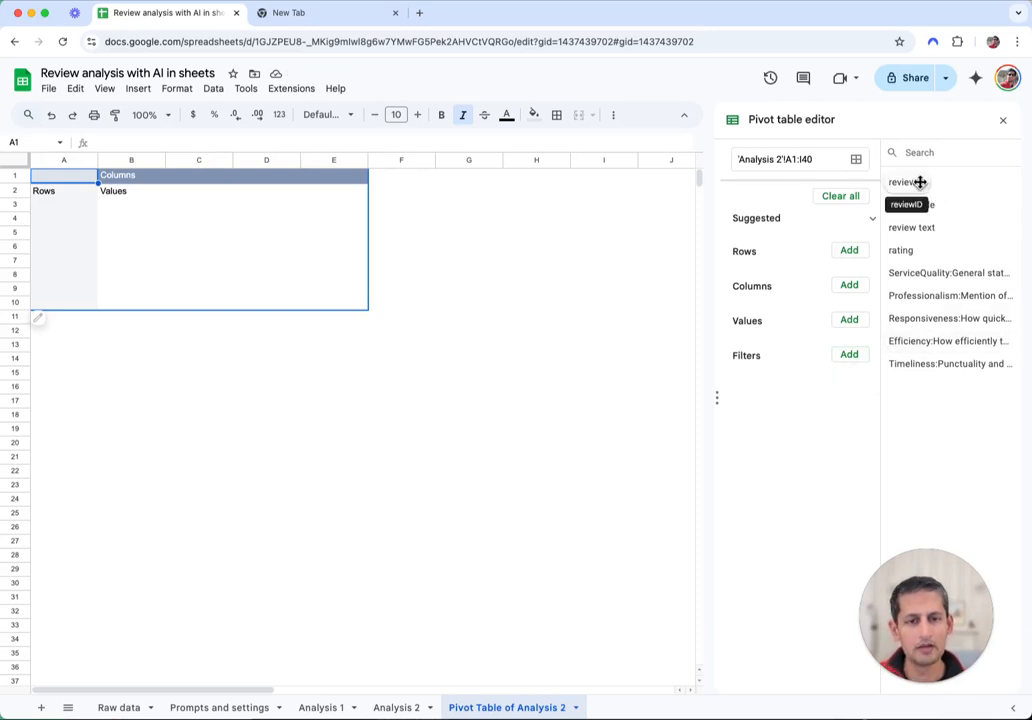
Add reviewID as counted values, ServiceQuality as rows and rating as columns
drag(919, 182, 806, 343)
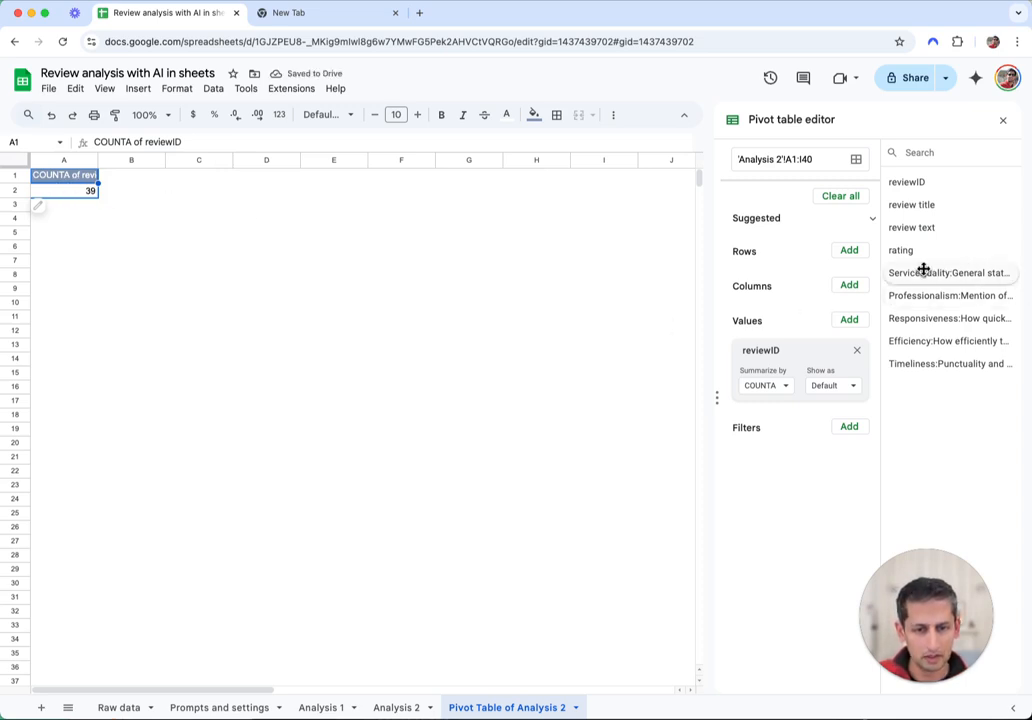
drag(923, 269, 744, 266)
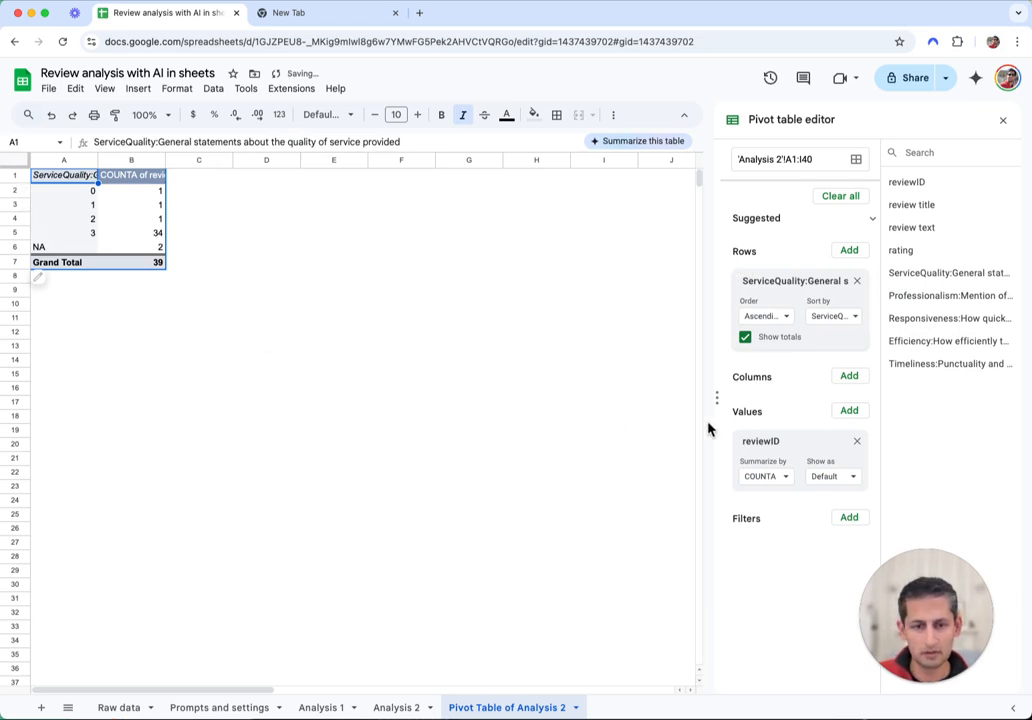
drag(904, 256, 781, 397)
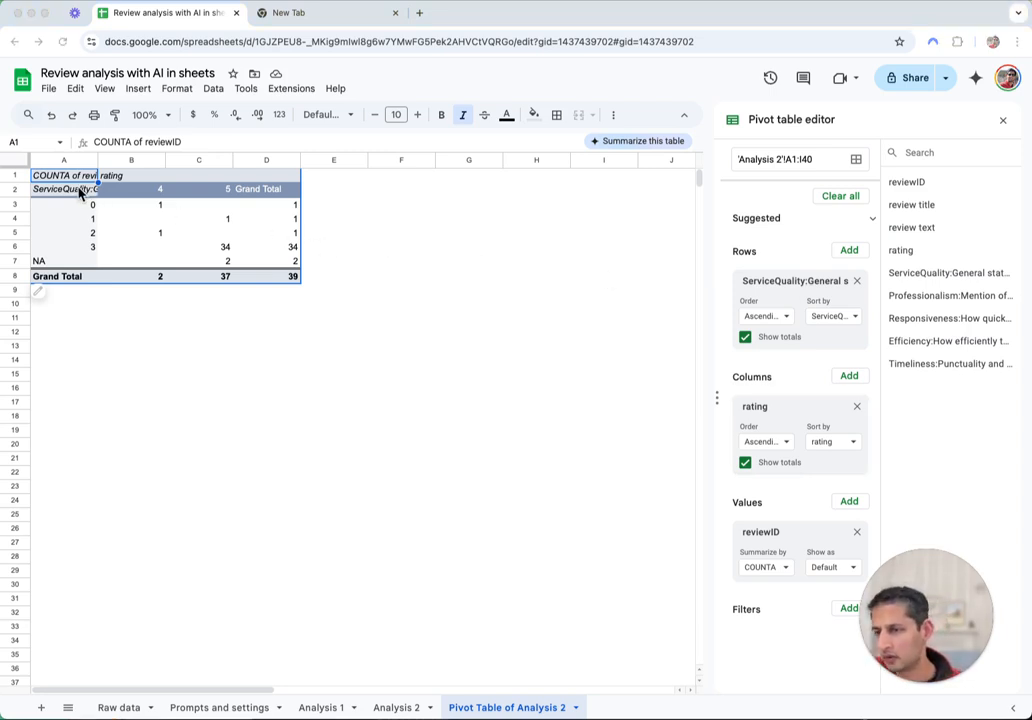
Check the 5-star and score-3 counts, then reopen the closed AI Studio tab
click(223, 263)
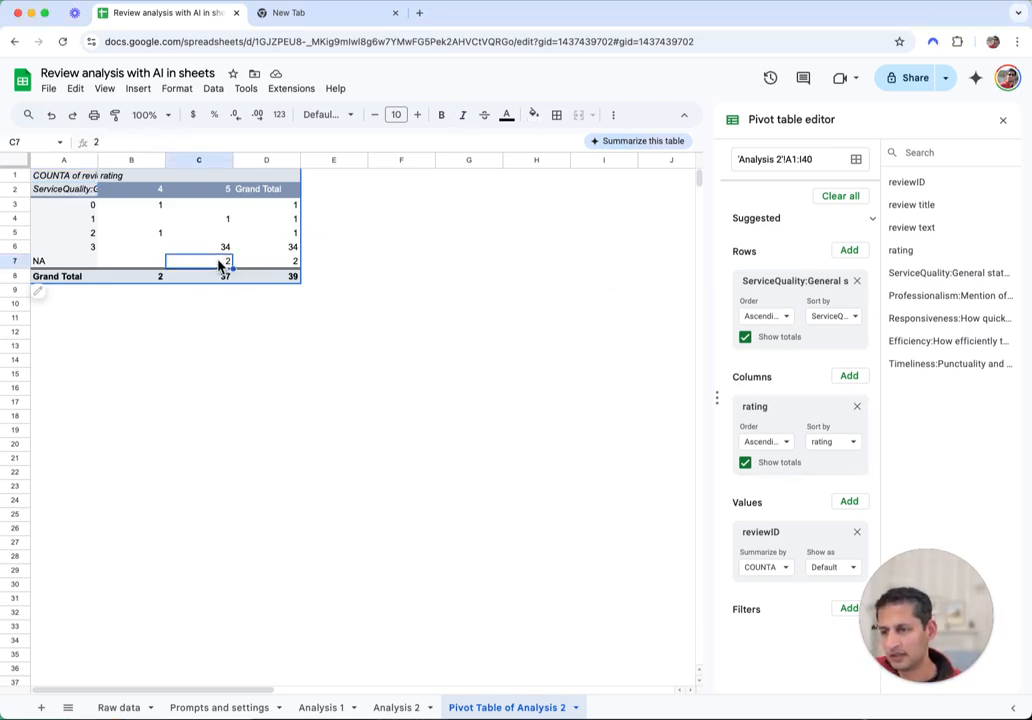
click(222, 248)
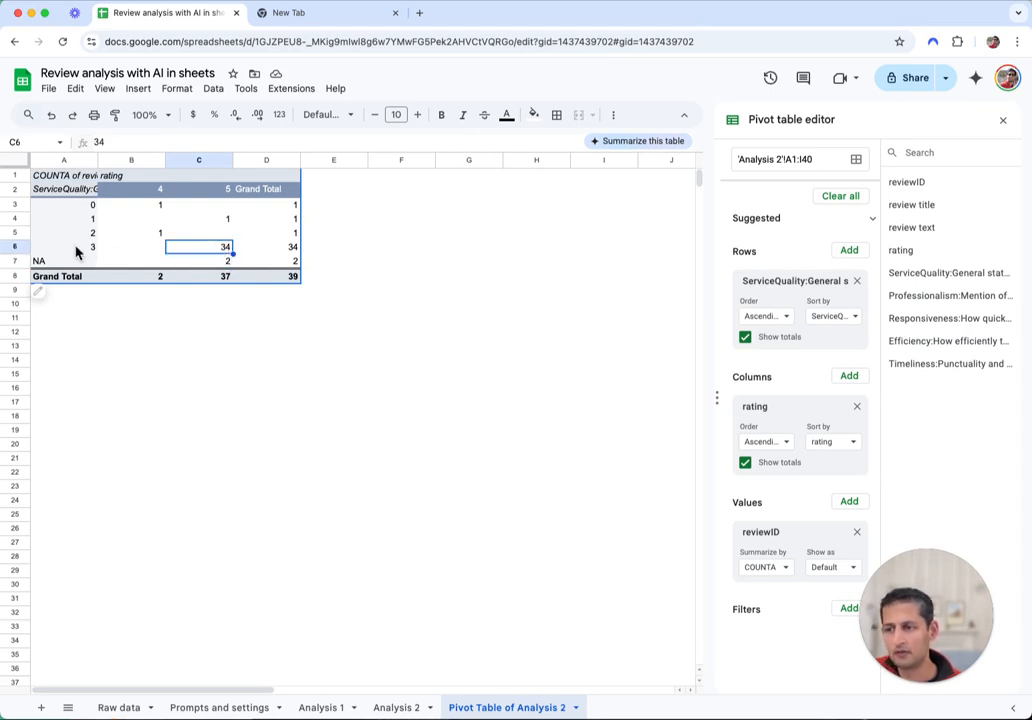
click(90, 250)
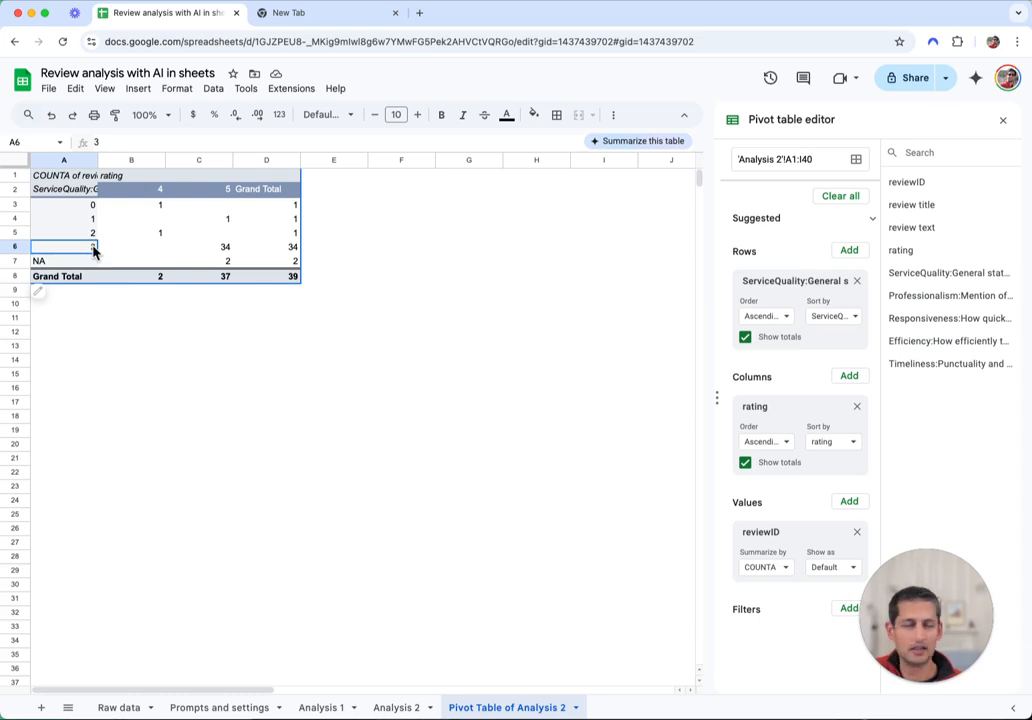
click(227, 193)
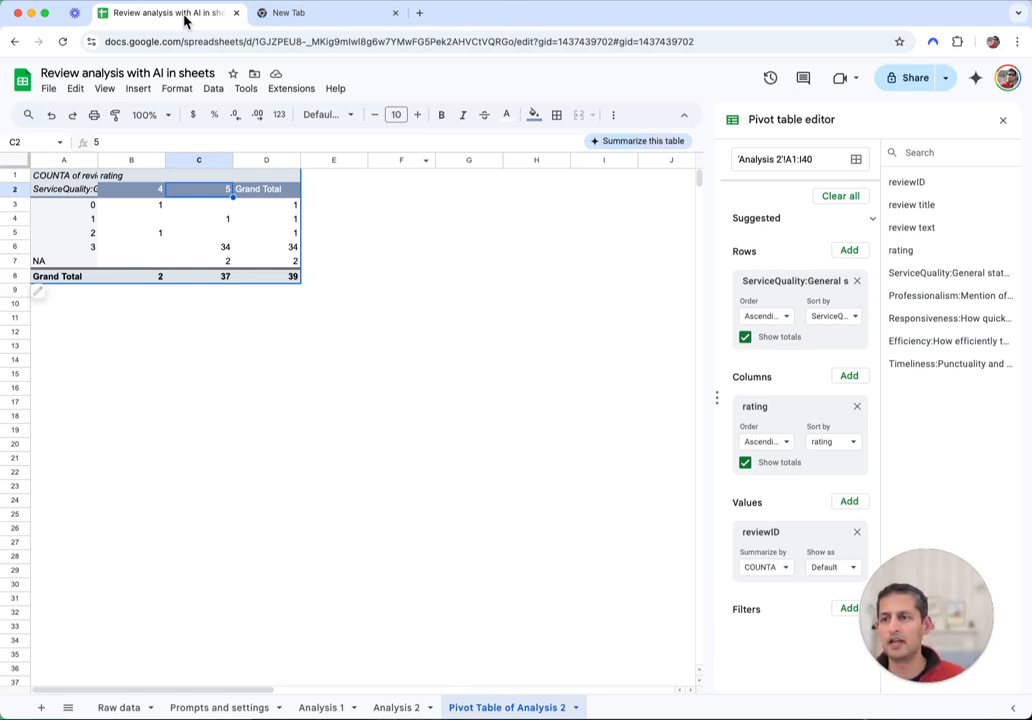
key(super+shift+t)
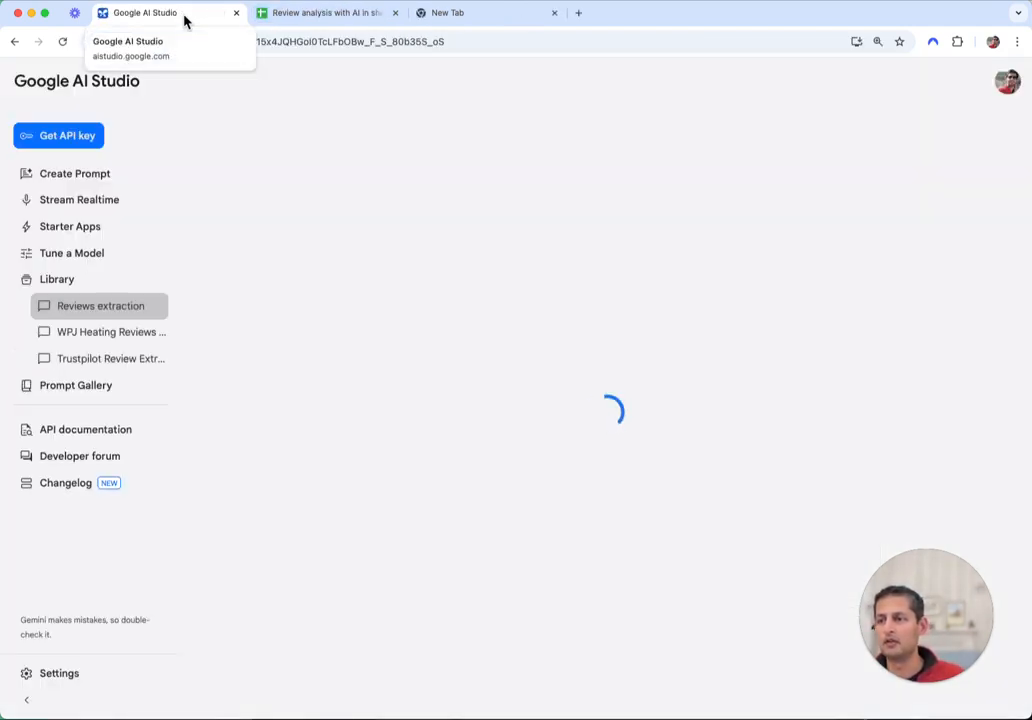
Reopen the page-source tab and change its address from page=2 to page=3
key(super+shift+t)
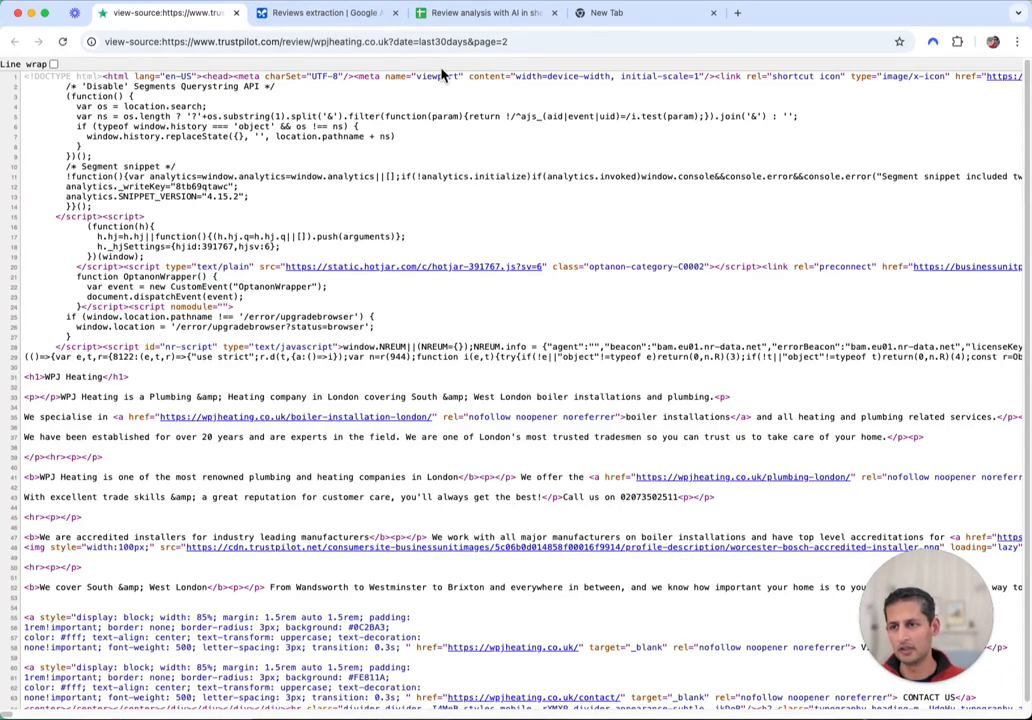
click(521, 44)
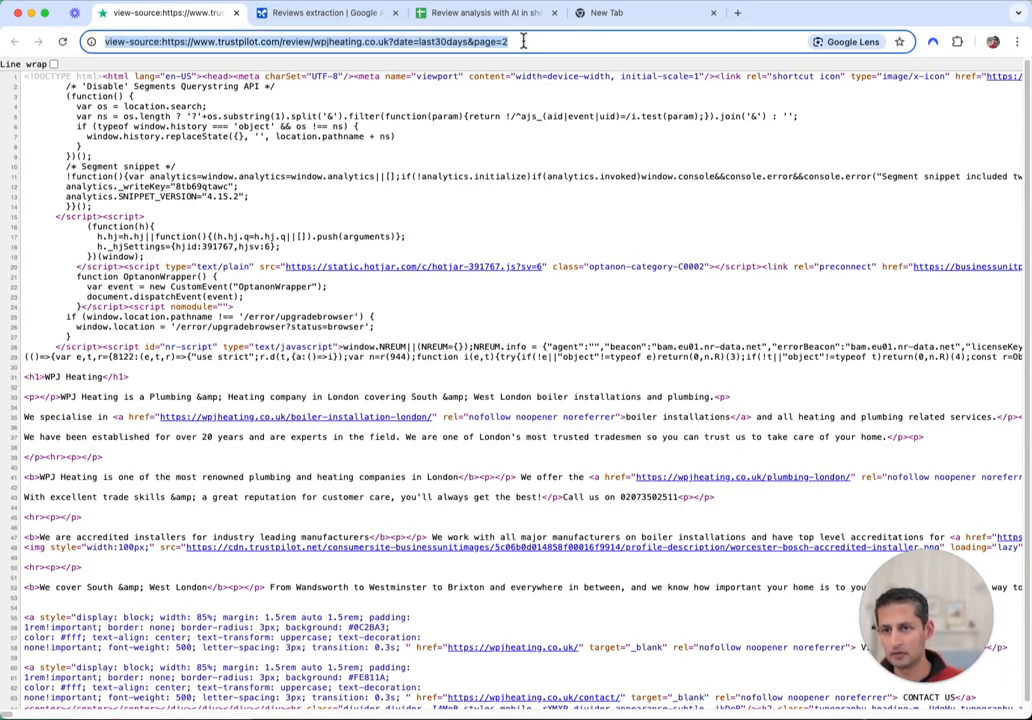
click(522, 41)
key(BackSpace)
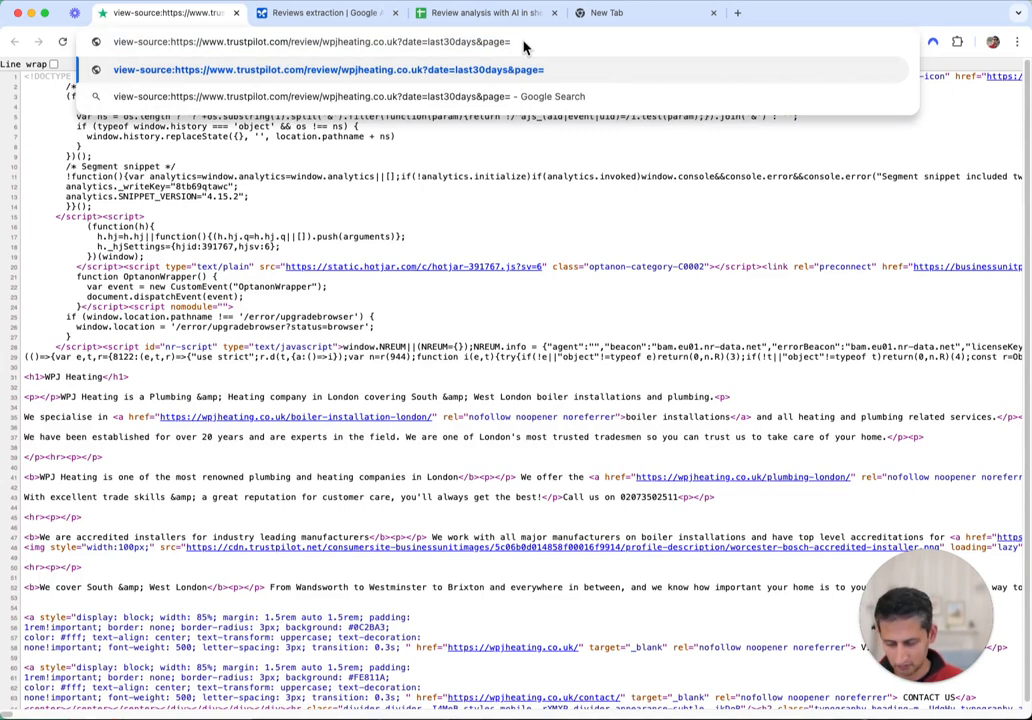
text(3)
key(Return)
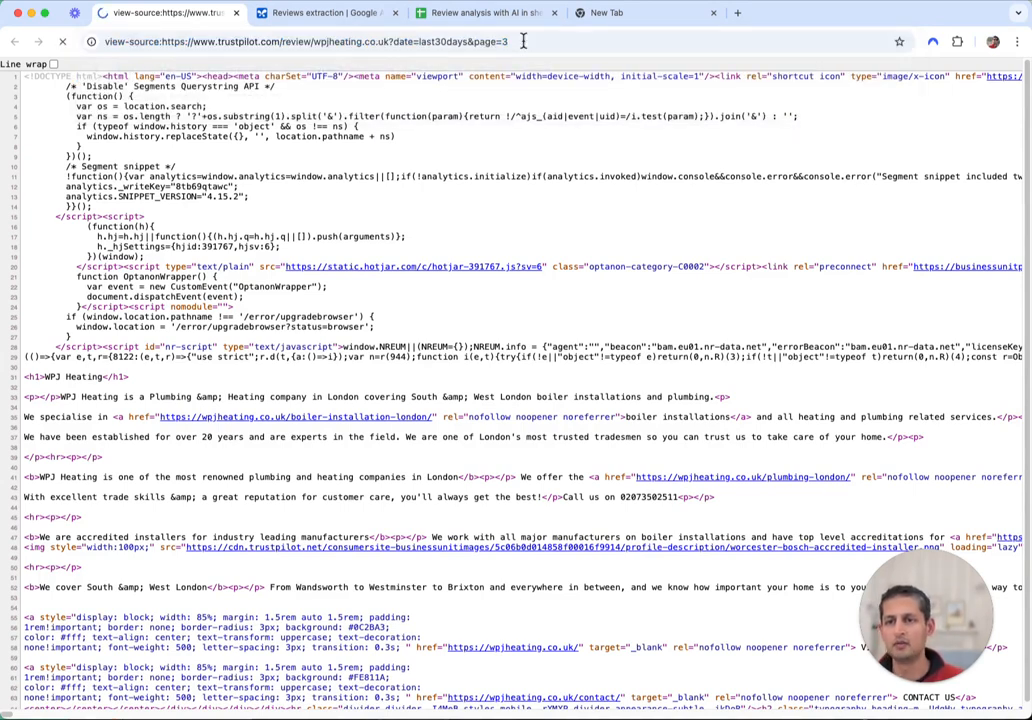
click(522, 41)
key(Return)
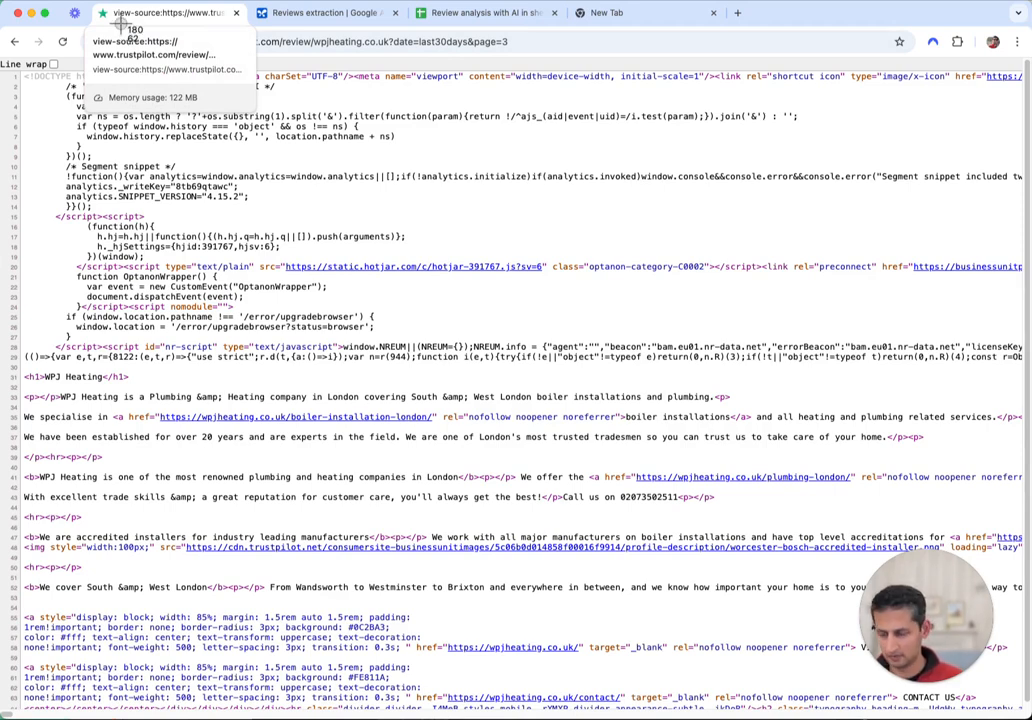
Reopen WPJ Heating's Trustpilot reviews, filter to 3- and 2-star, and remove 'Last 30 days'
key(super+shift+t)
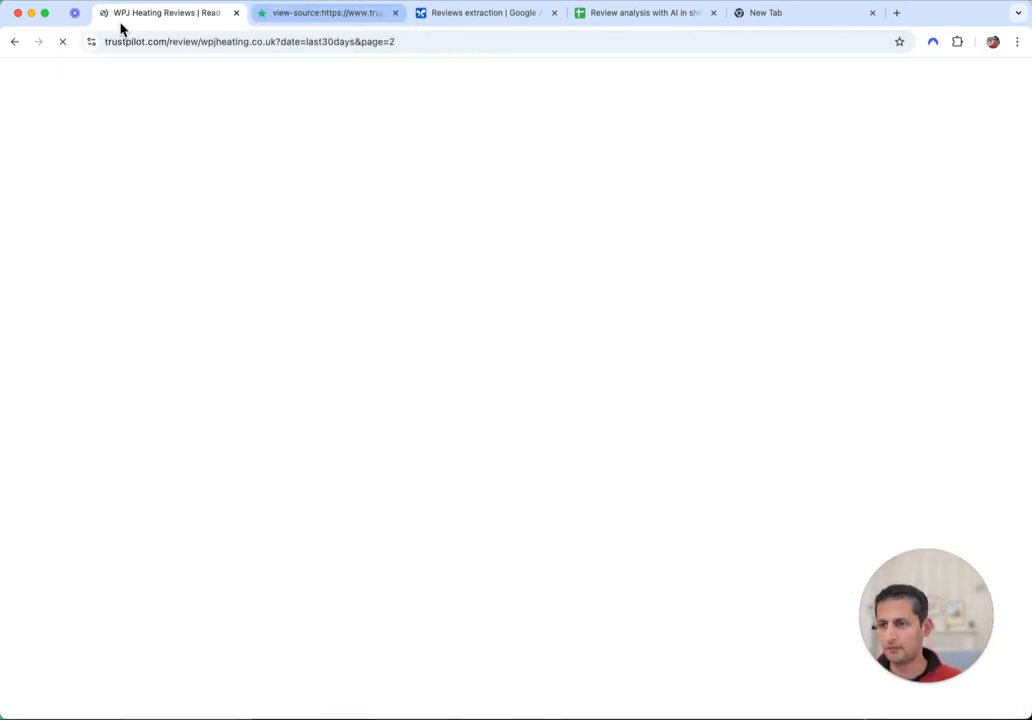
scroll(578, 467, down, 3)
scroll(578, 467, down, 20)
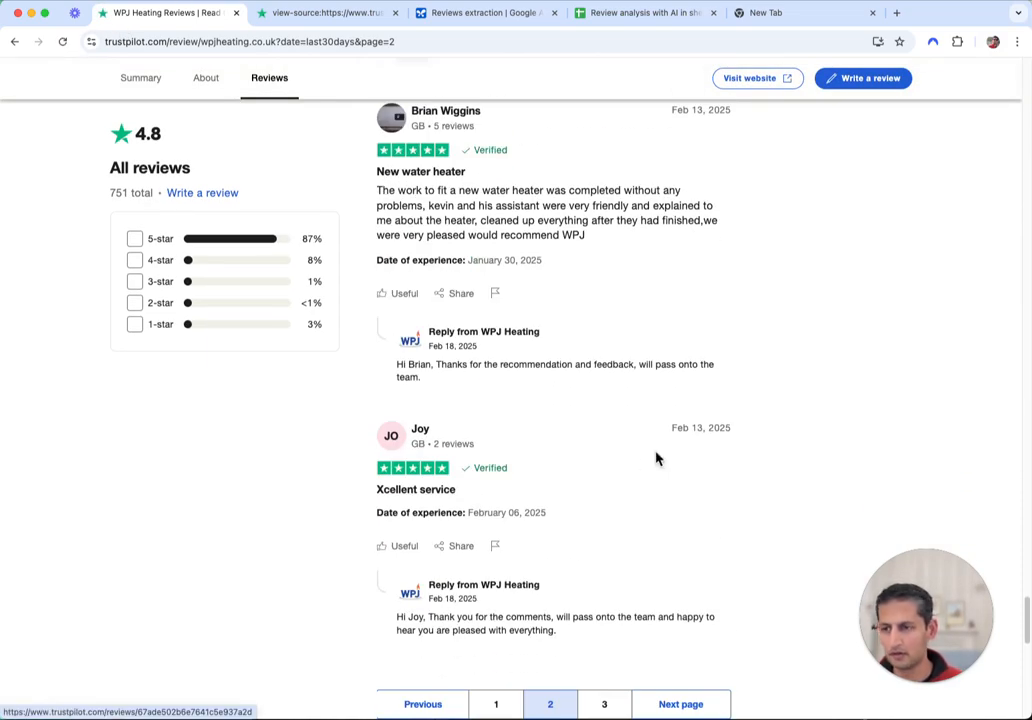
scroll(657, 458, up, 1)
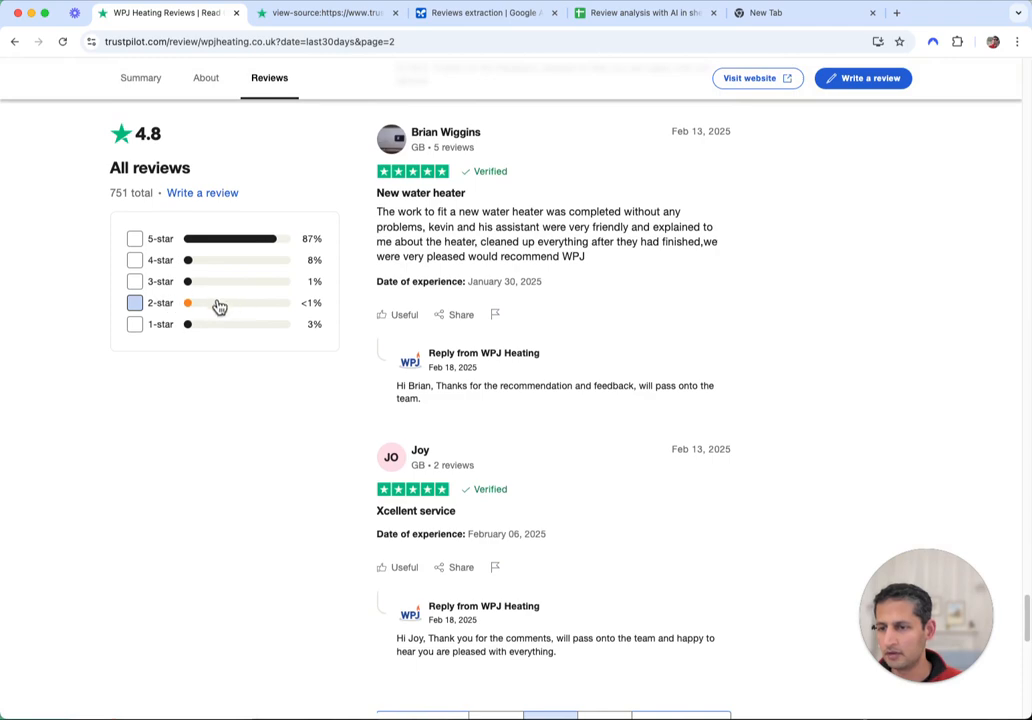
click(136, 282)
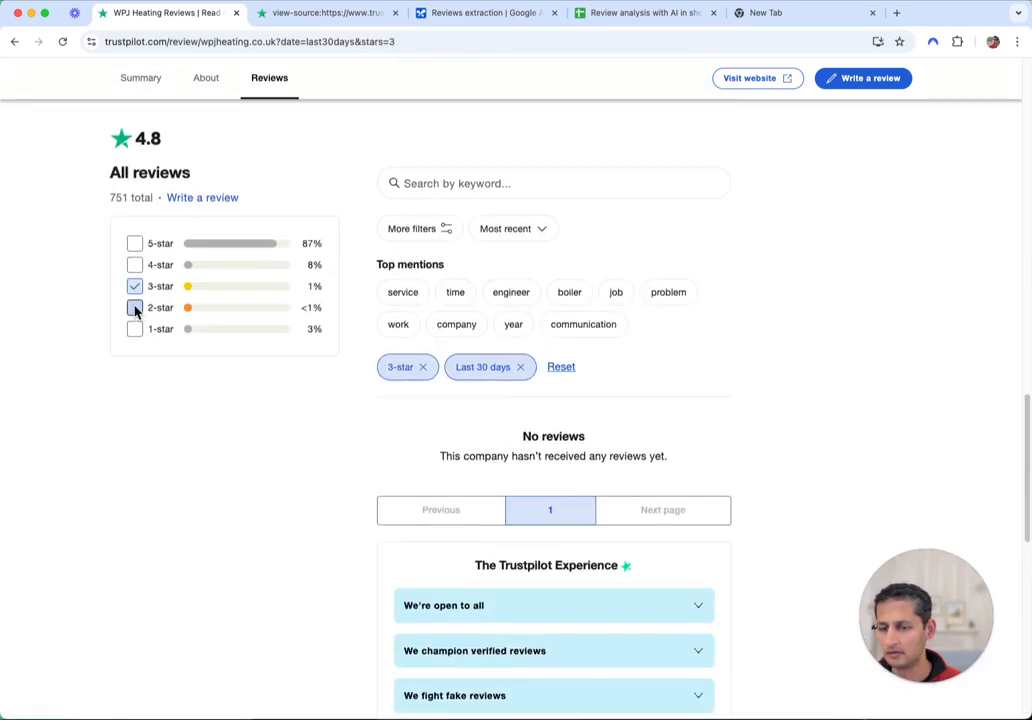
click(134, 308)
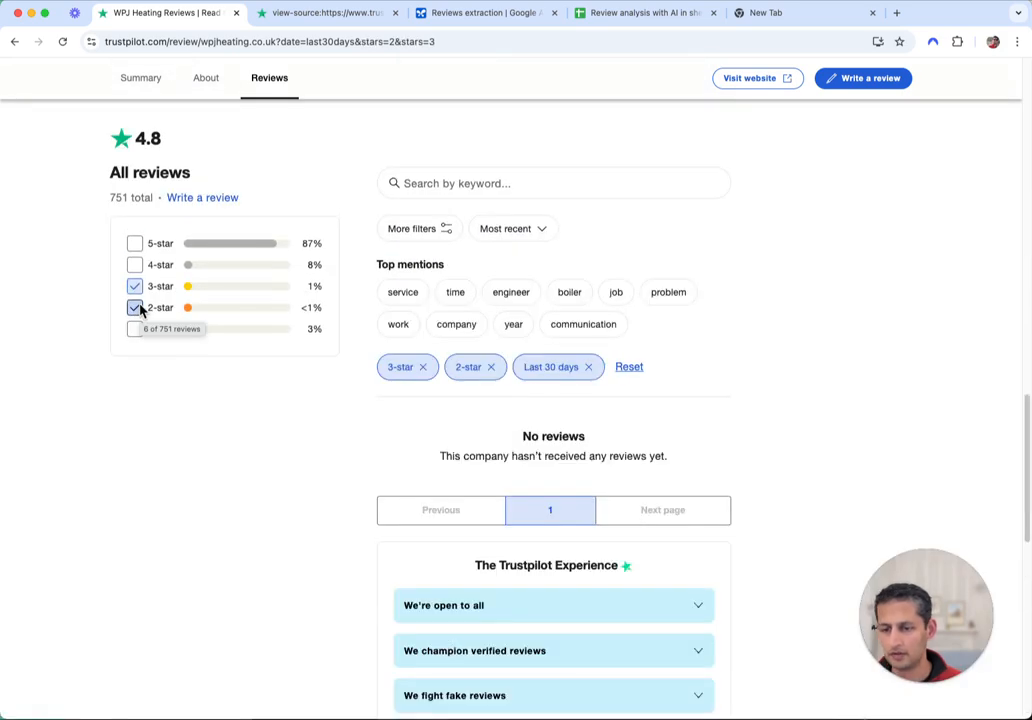
click(589, 367)
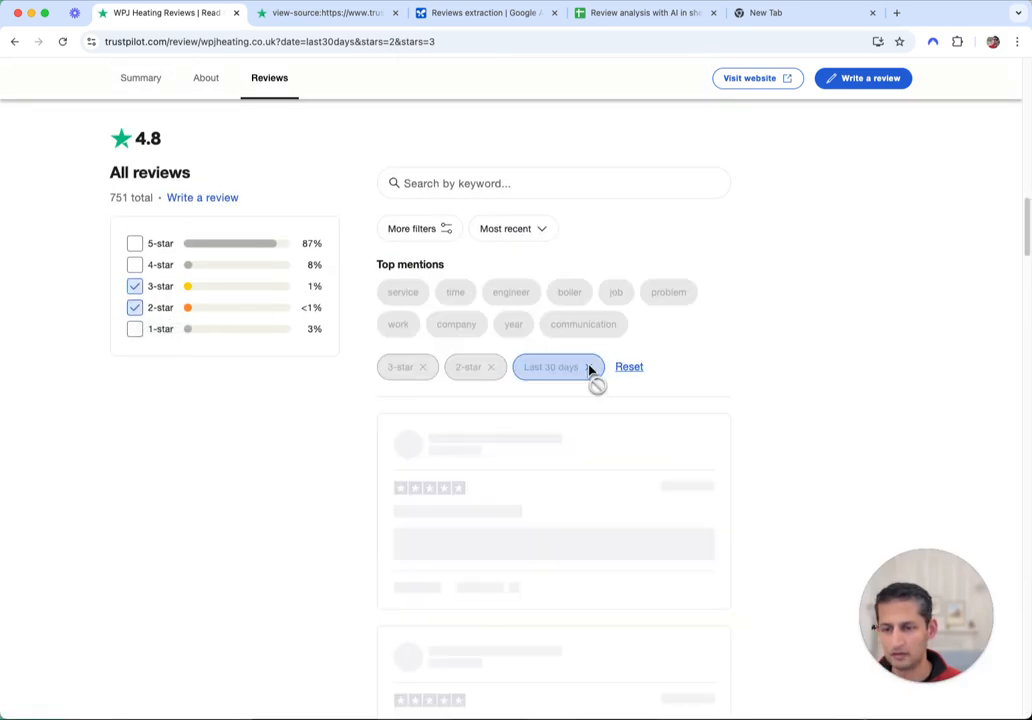
scroll(795, 383, down, 10)
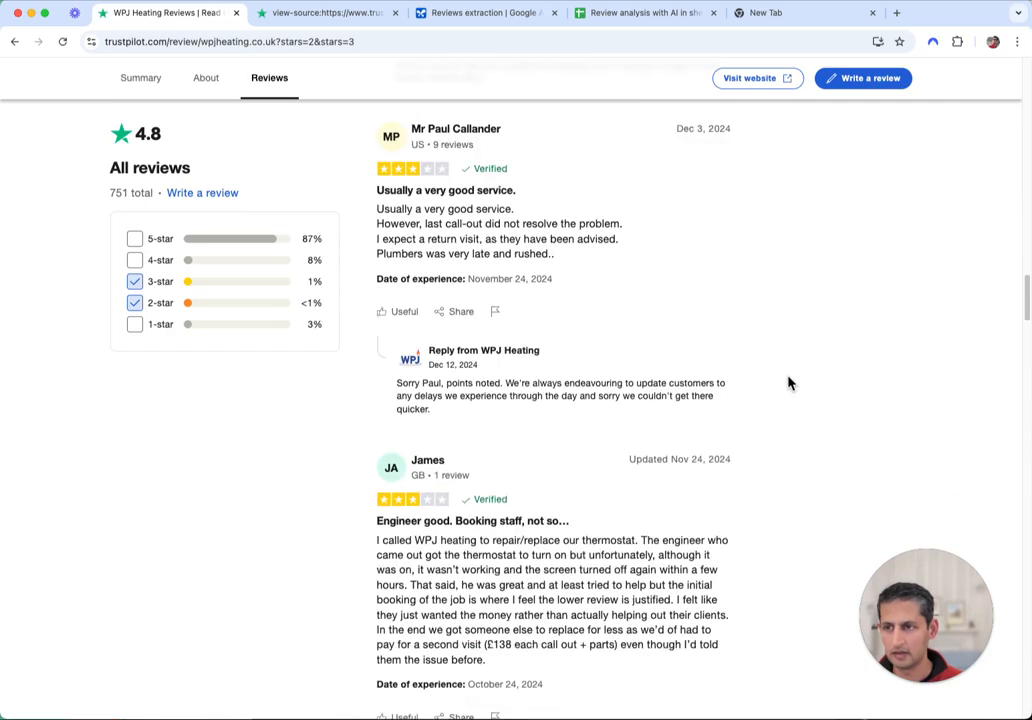
scroll(765, 440, up, 12)
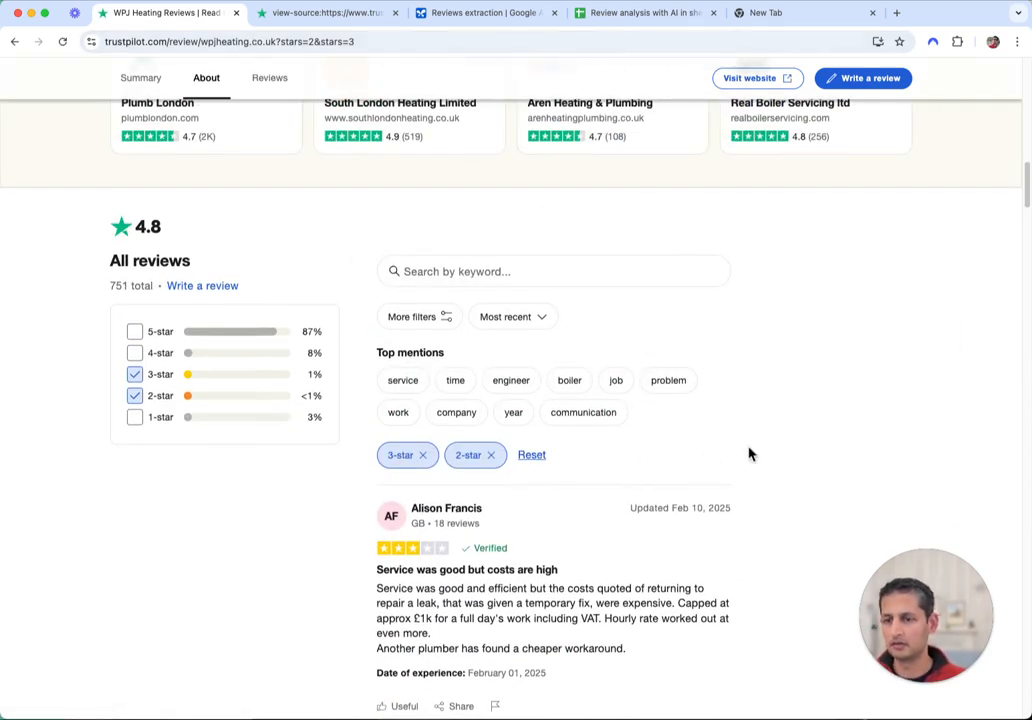
right_click(876, 397)
View the filtered reviews page's source with line wrap on and copy all of it
right_click(690, 338)
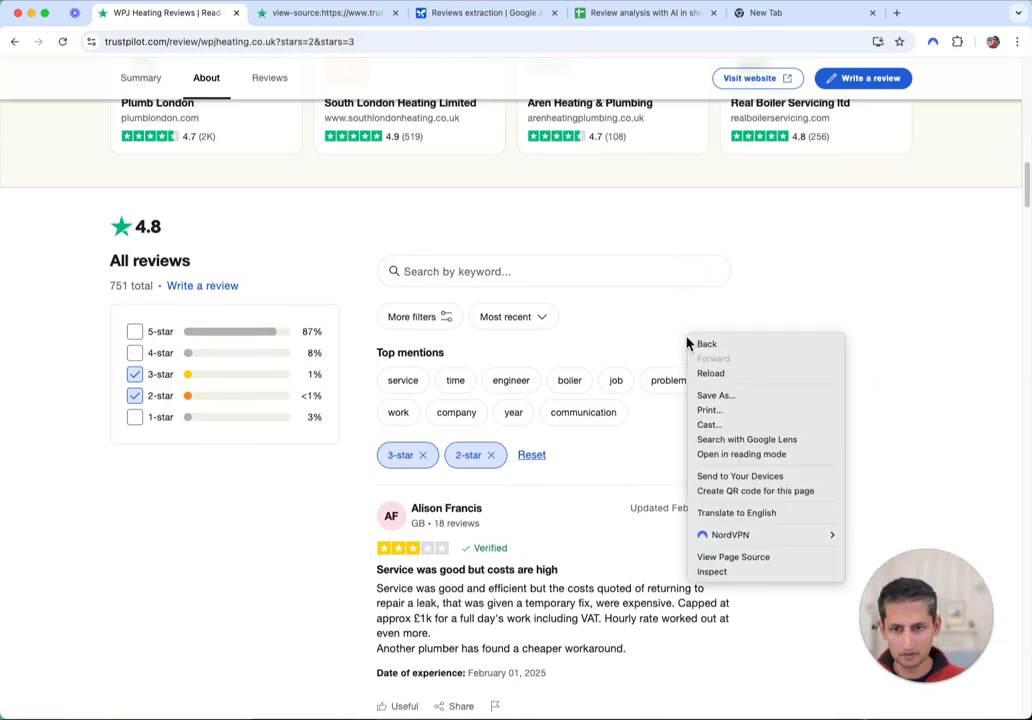
click(733, 557)
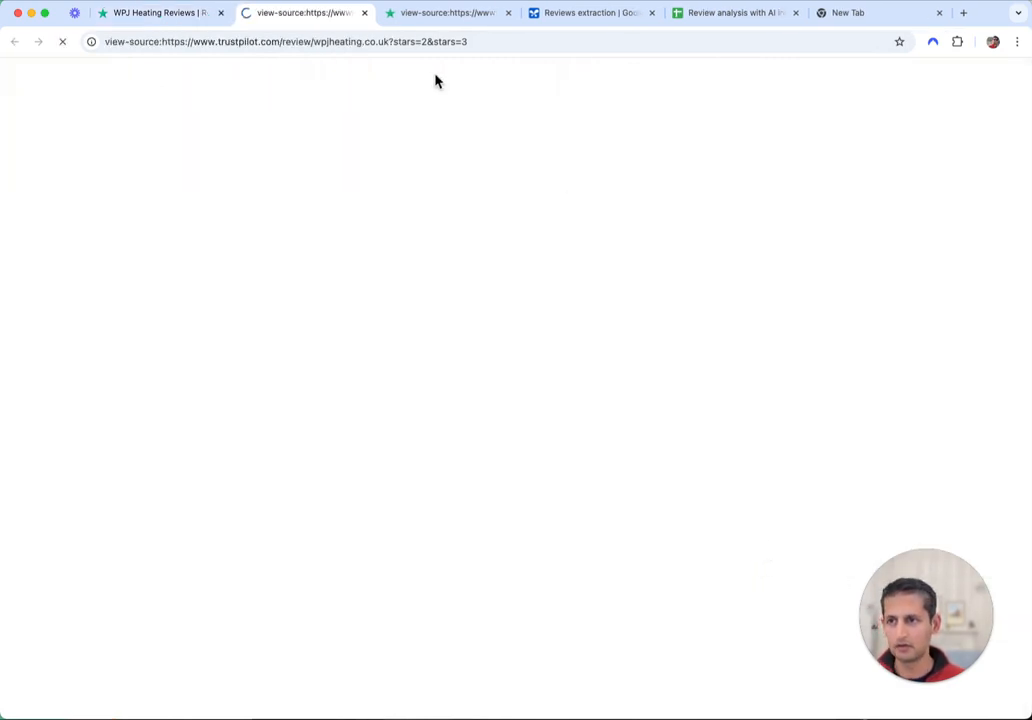
click(507, 13)
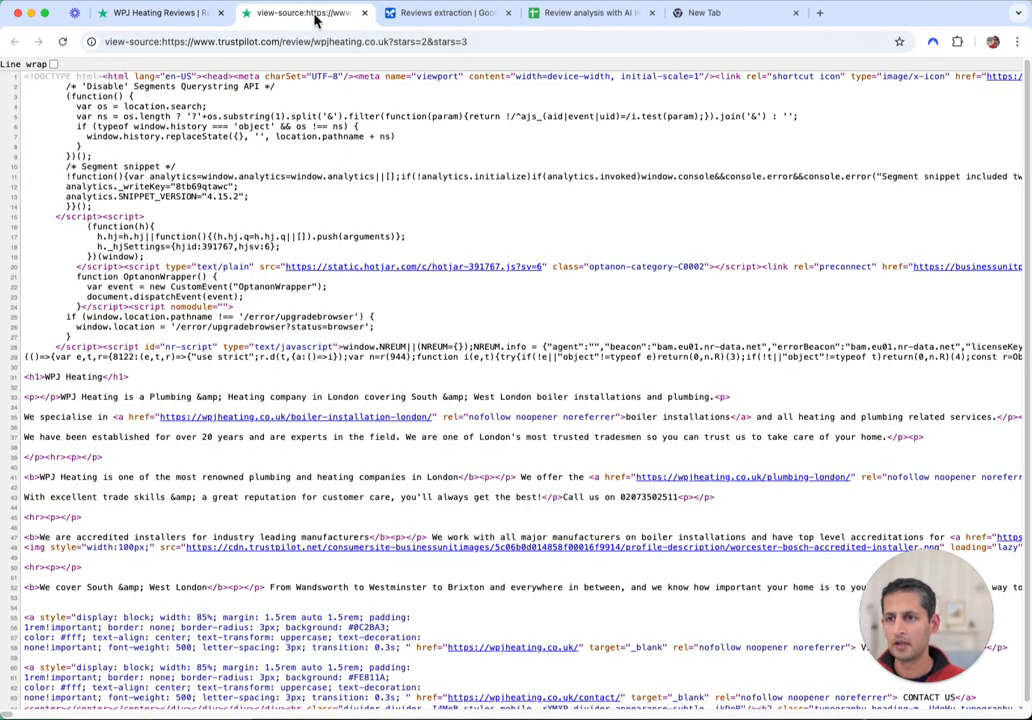
click(53, 64)
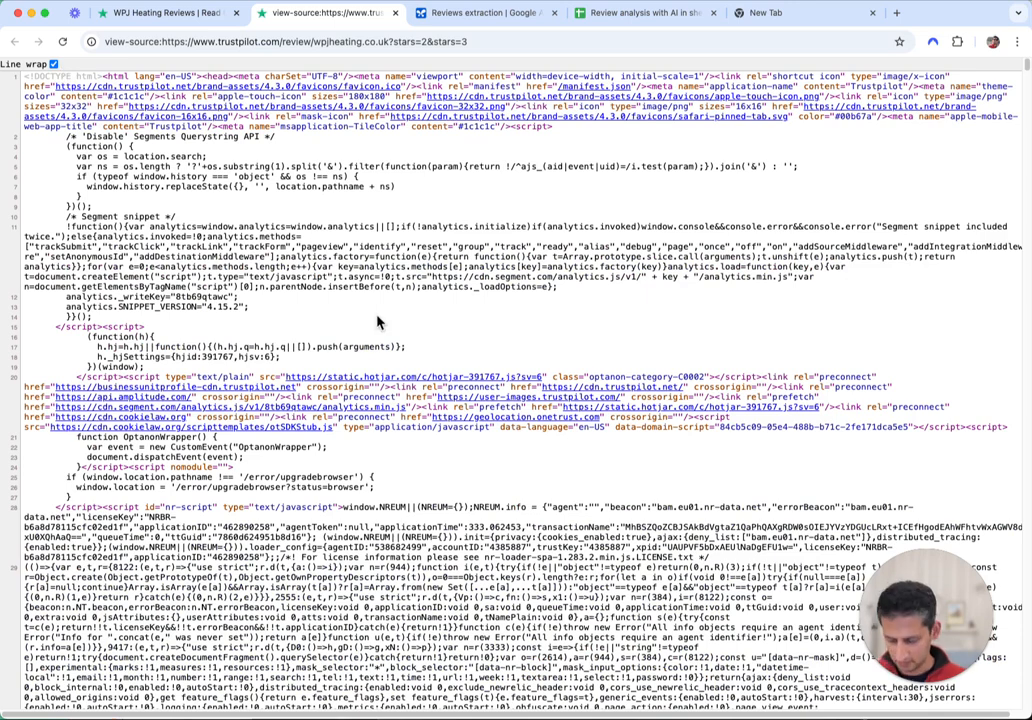
key(super+a)
key(super+c)
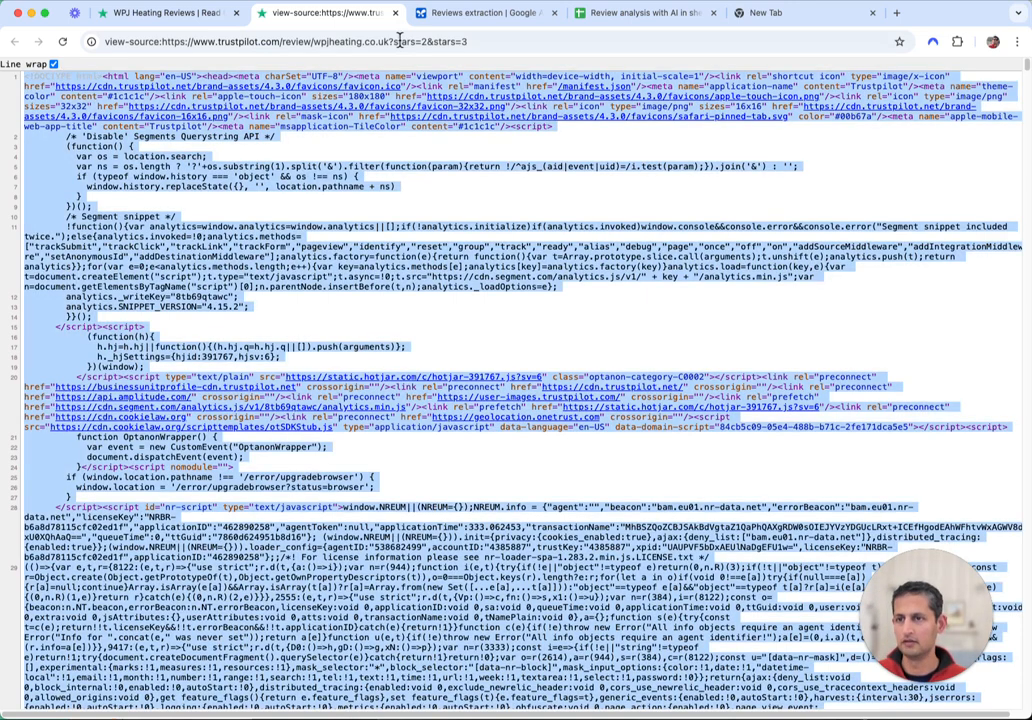
click(435, 12)
Send 'Now this page:' plus the pasted source to the model and copy the extracted CSV
click(298, 690)
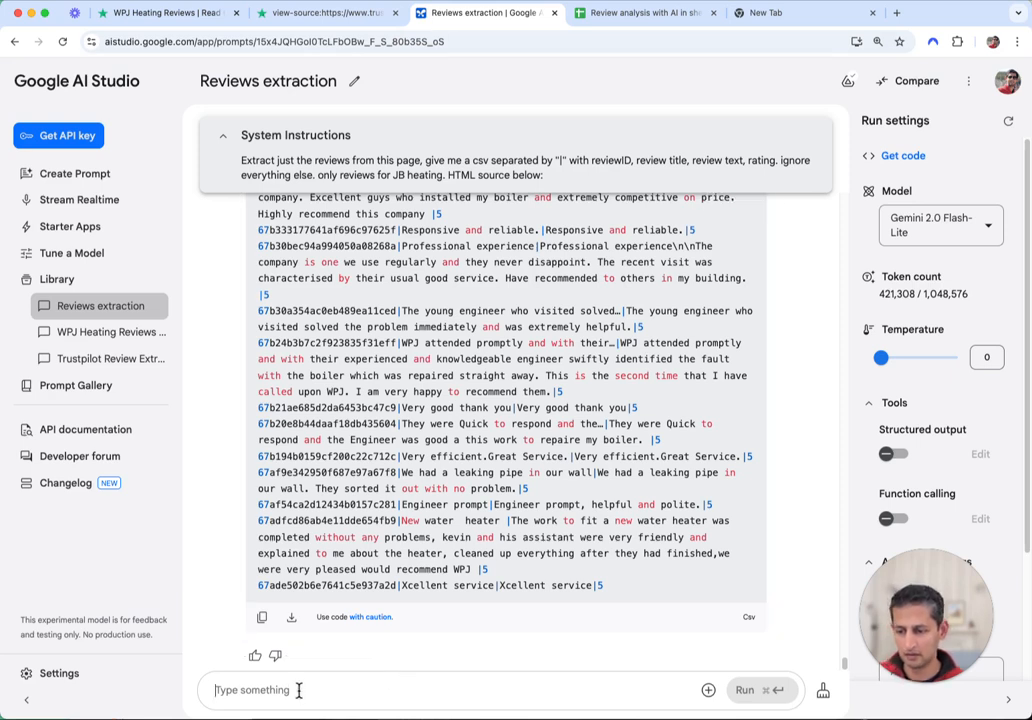
text(No)
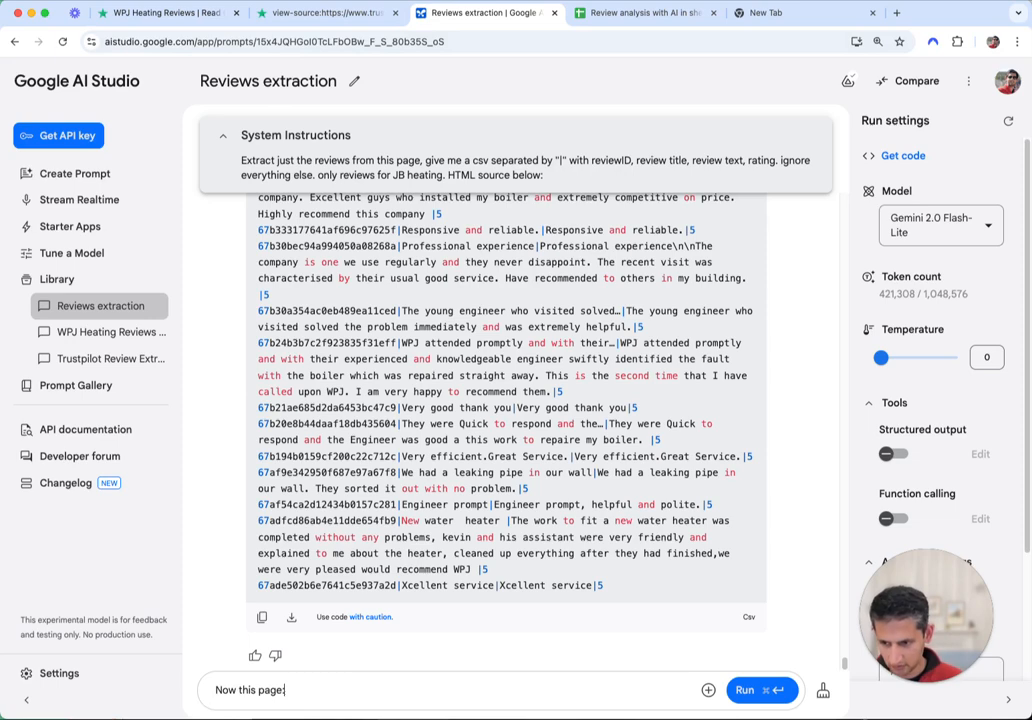
text(w this page:)
key(shift+Return)
key(shift+Return)
key(super+v)
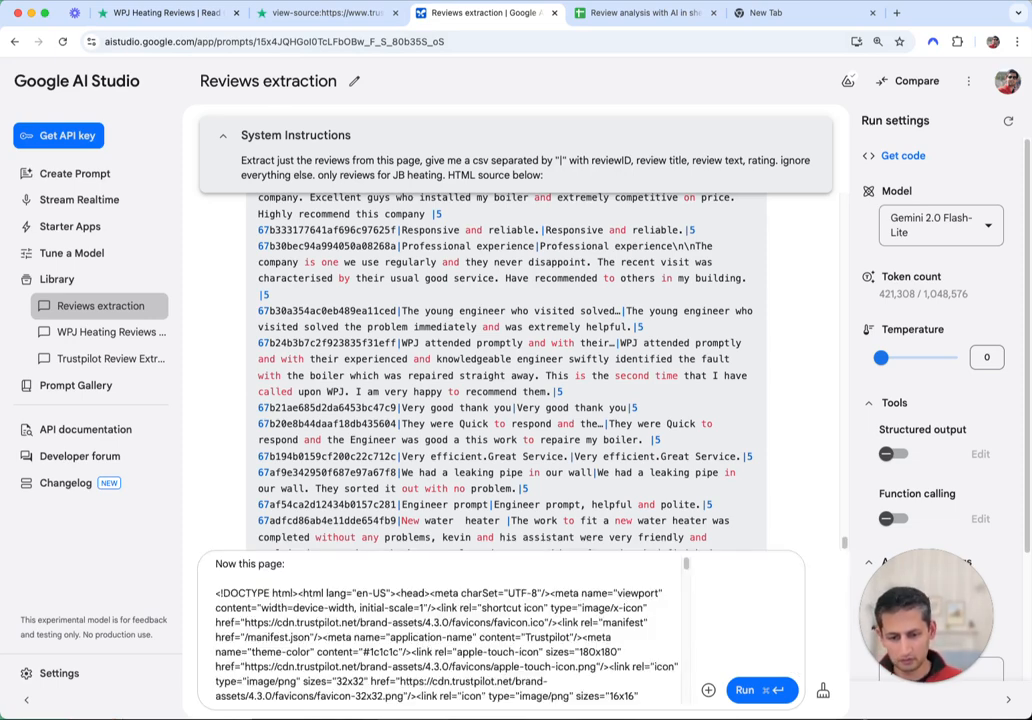
click(747, 690)
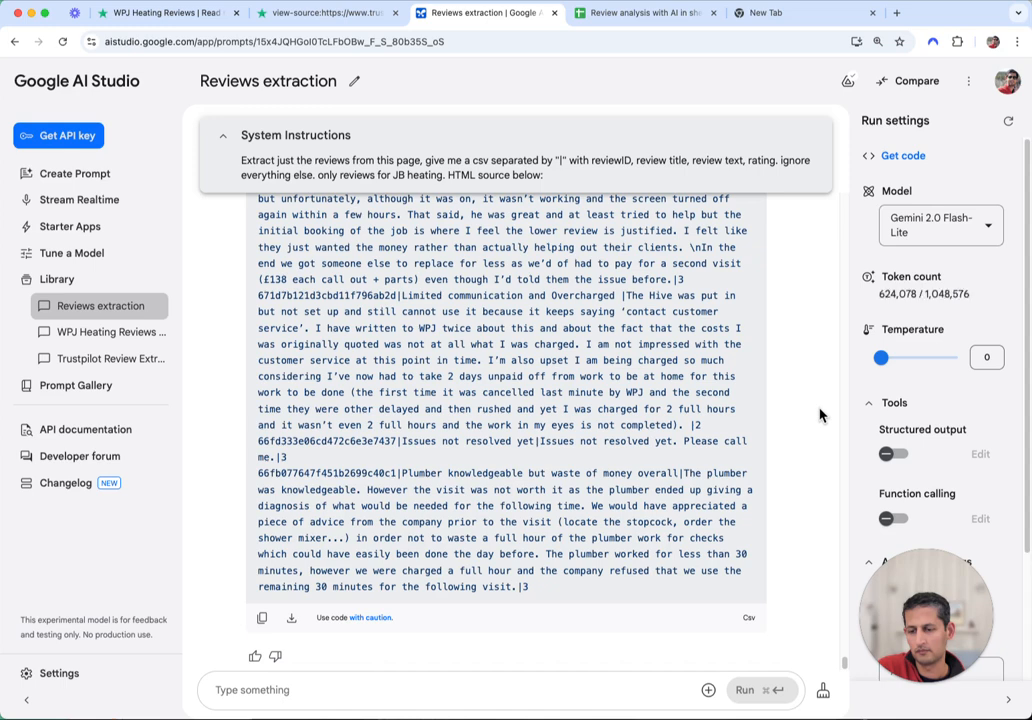
click(262, 617)
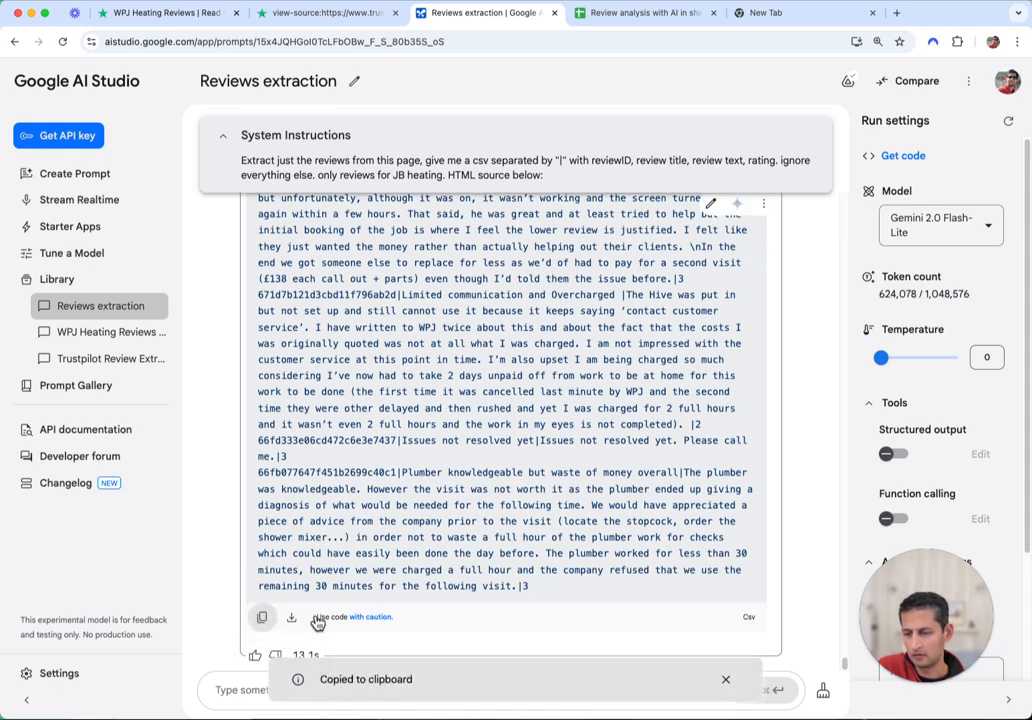
Paste the copied reviews into cell A41 of the Raw data sheet
click(633, 18)
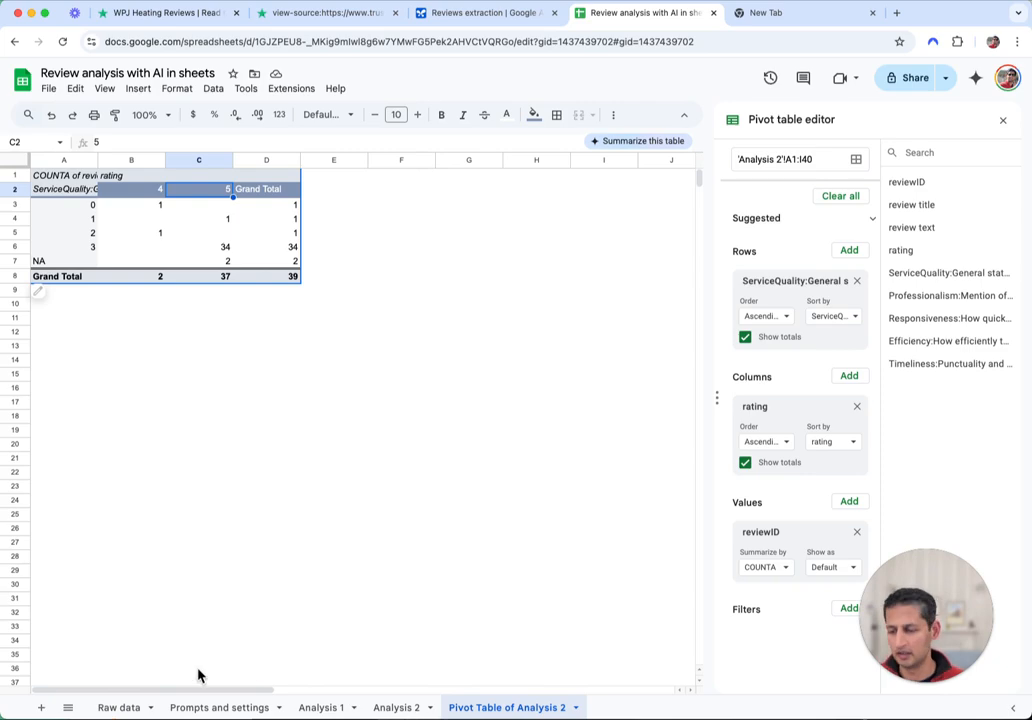
click(116, 707)
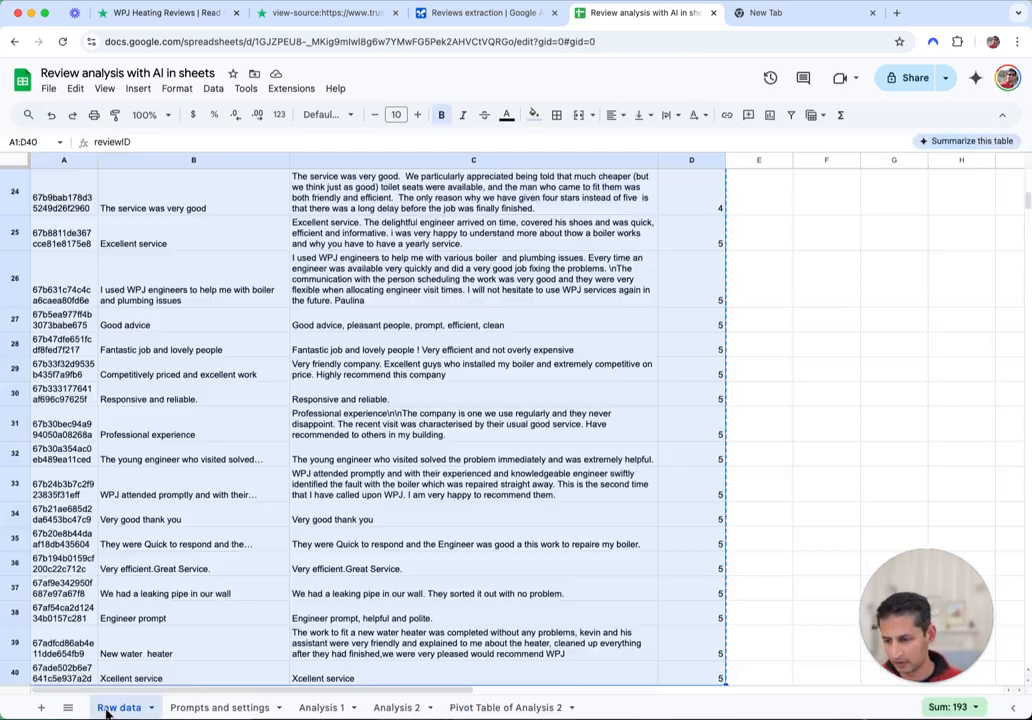
scroll(490, 505, down, 5)
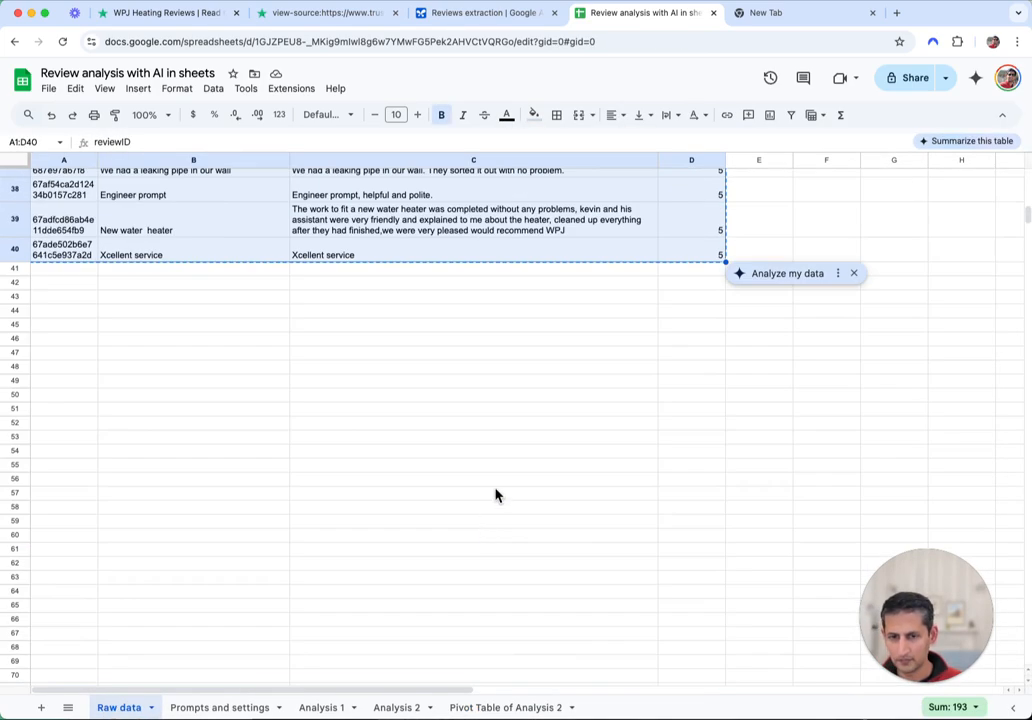
click(430, 382)
scroll(350, 387, up, 3)
scroll(349, 388, up, 4)
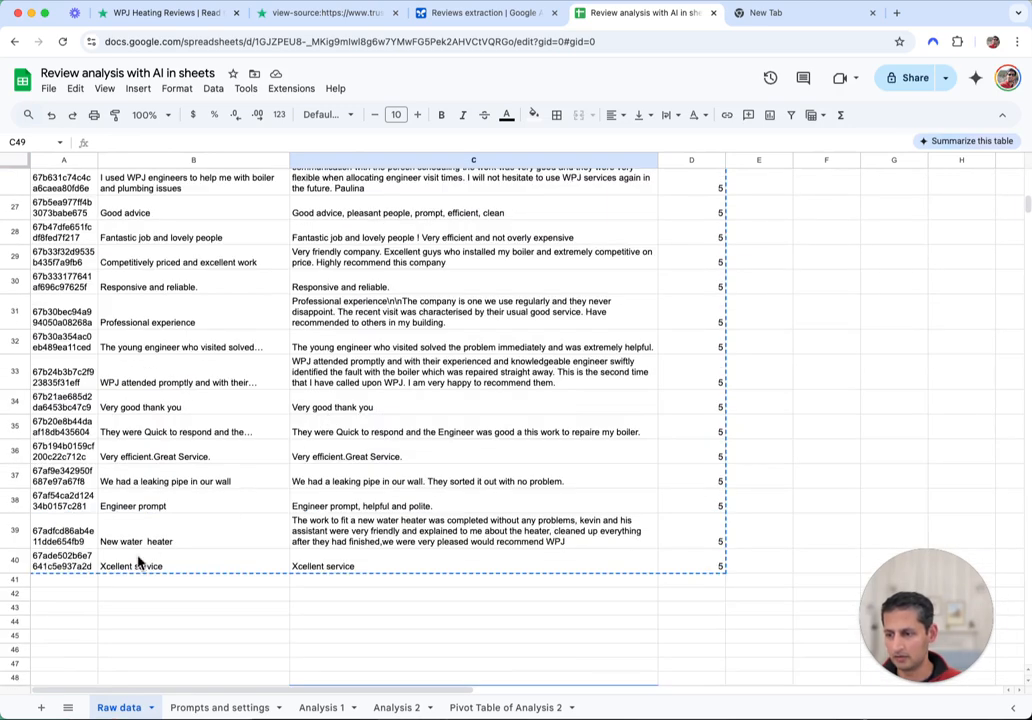
click(54, 582)
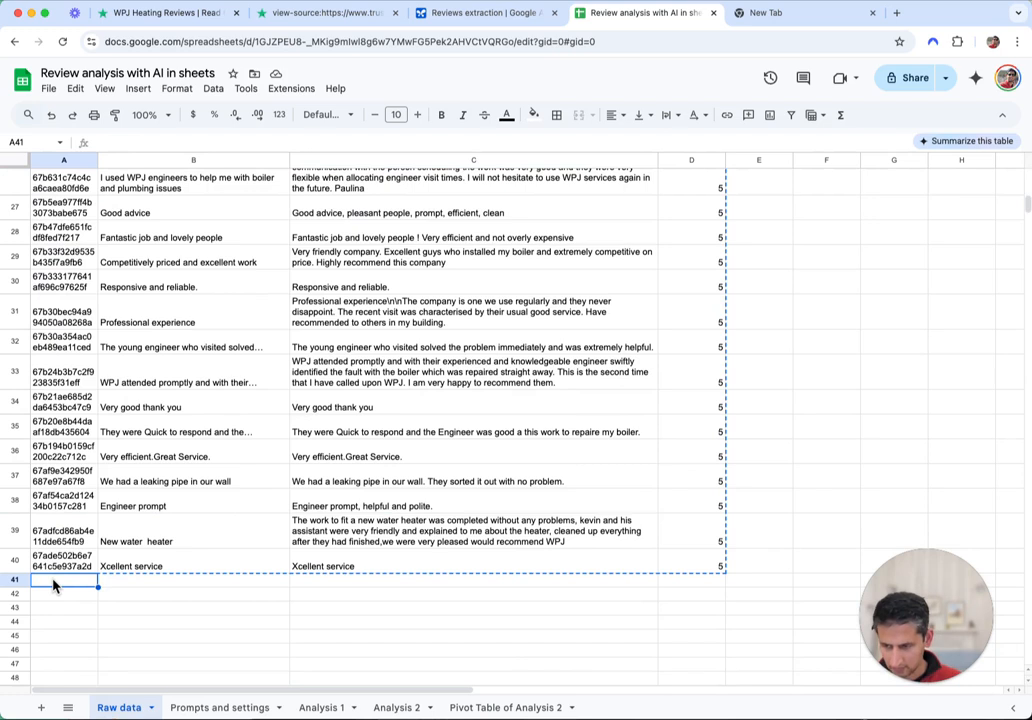
key(super+v)
Split the pasted reviews into columns using the custom separator |
click(124, 566)
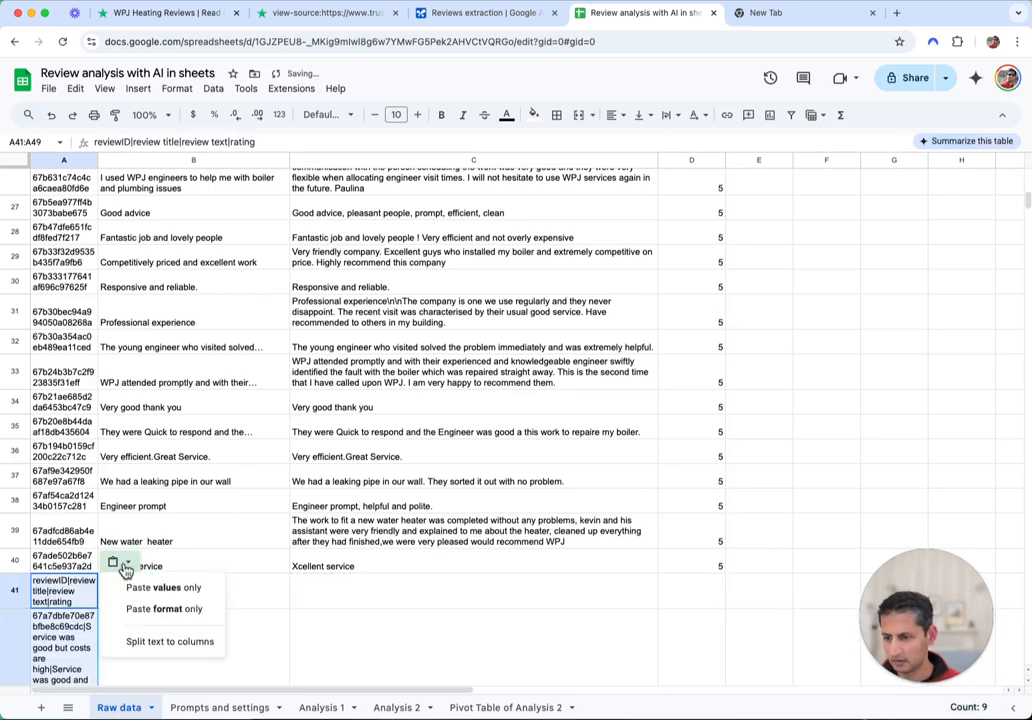
click(172, 642)
click(138, 529)
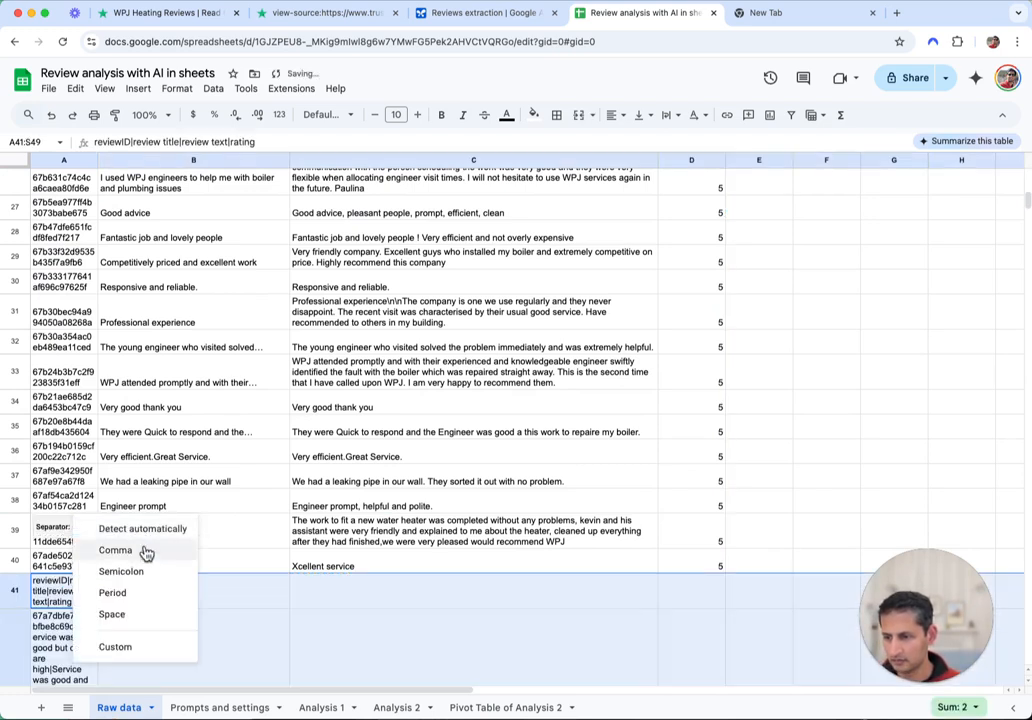
click(132, 648)
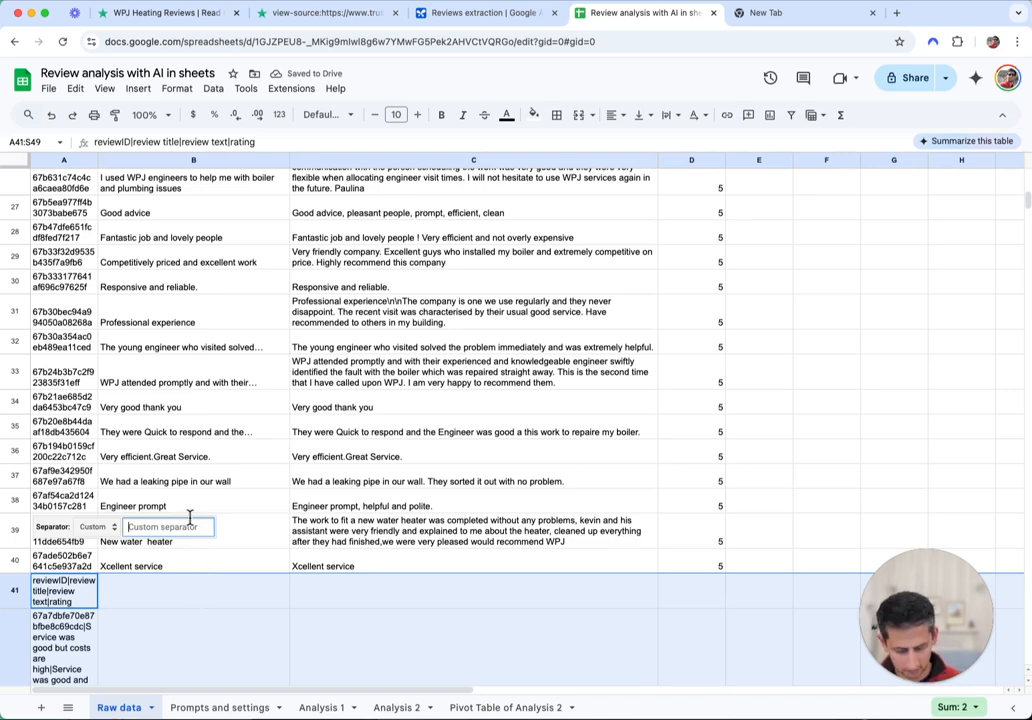
text(|)
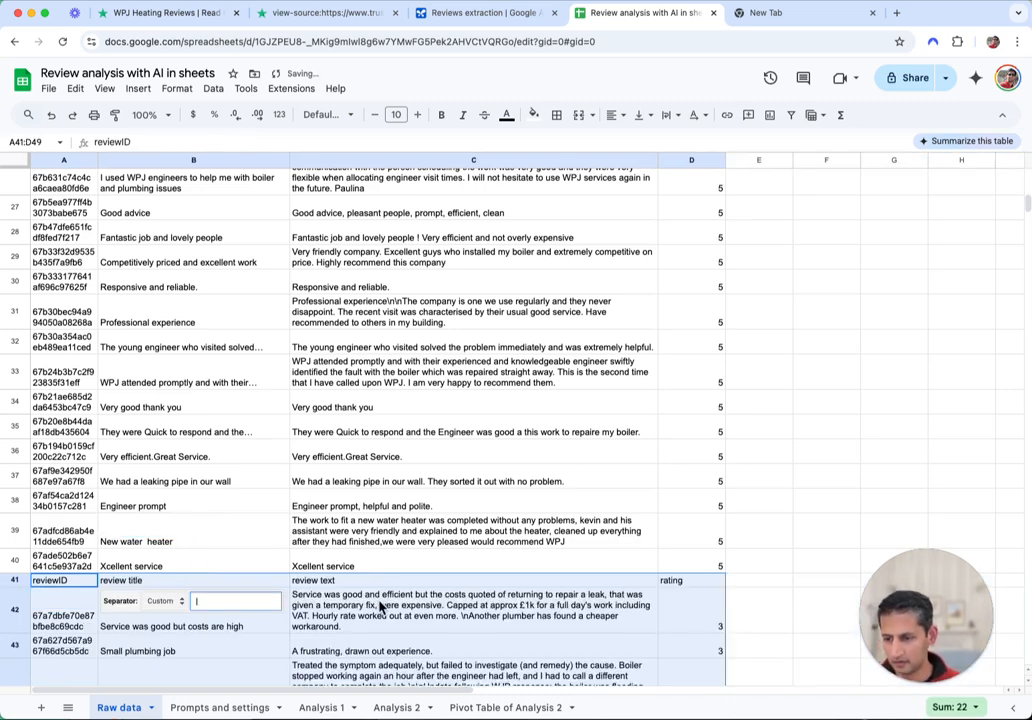
click(316, 606)
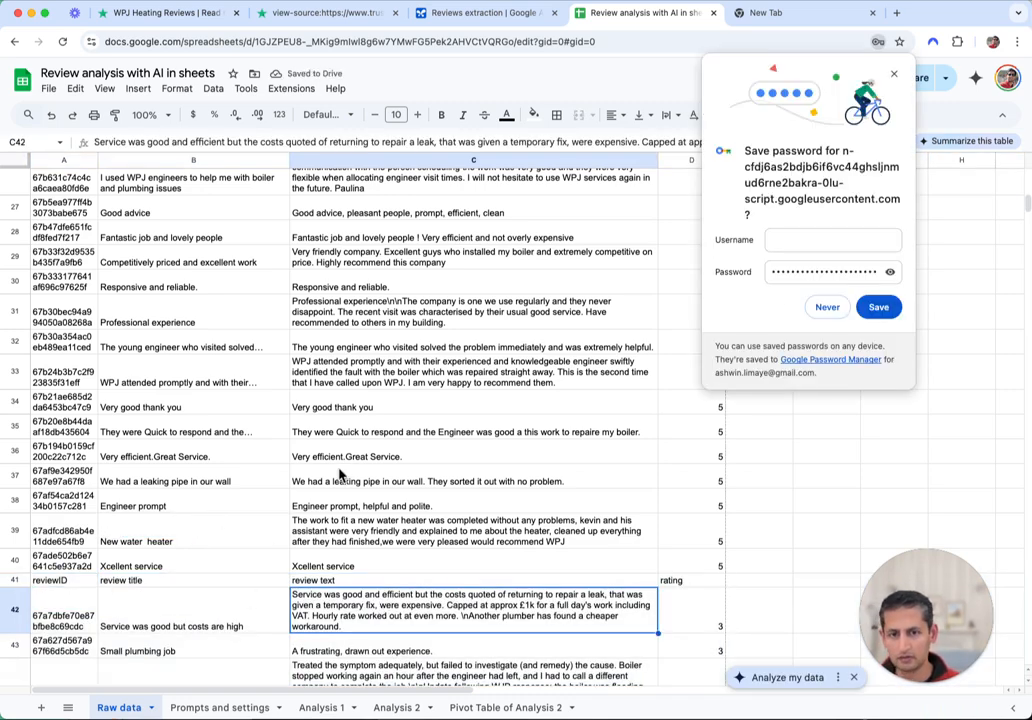
Delete the duplicate header in row 41 and go to the Analysis 1 sheet
click(894, 75)
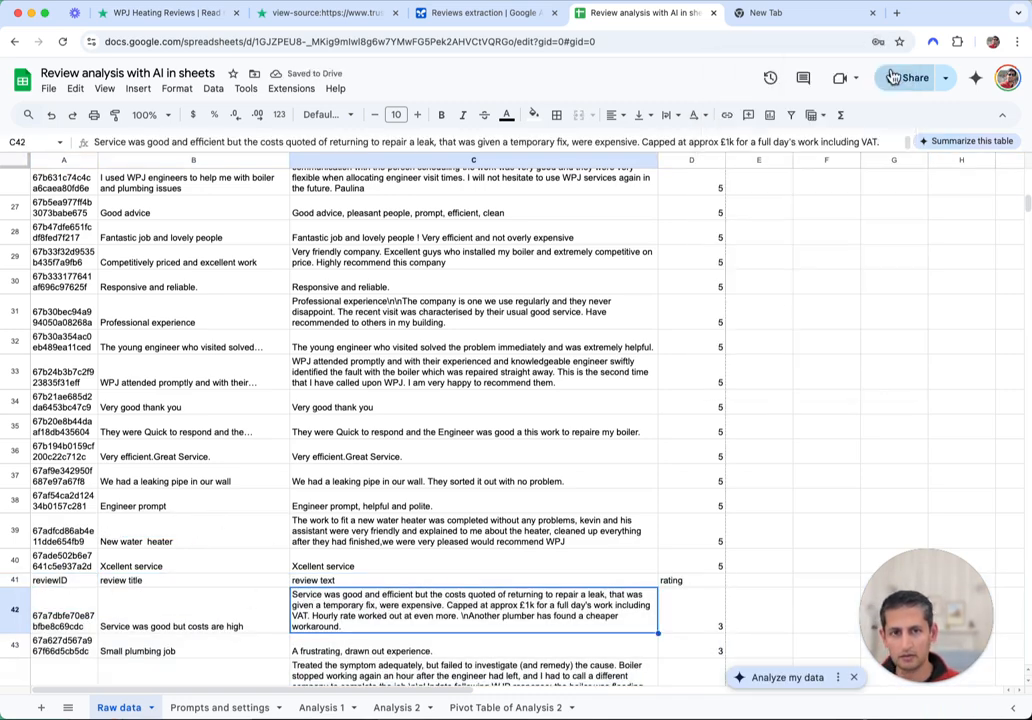
click(14, 580)
right_click(14, 580)
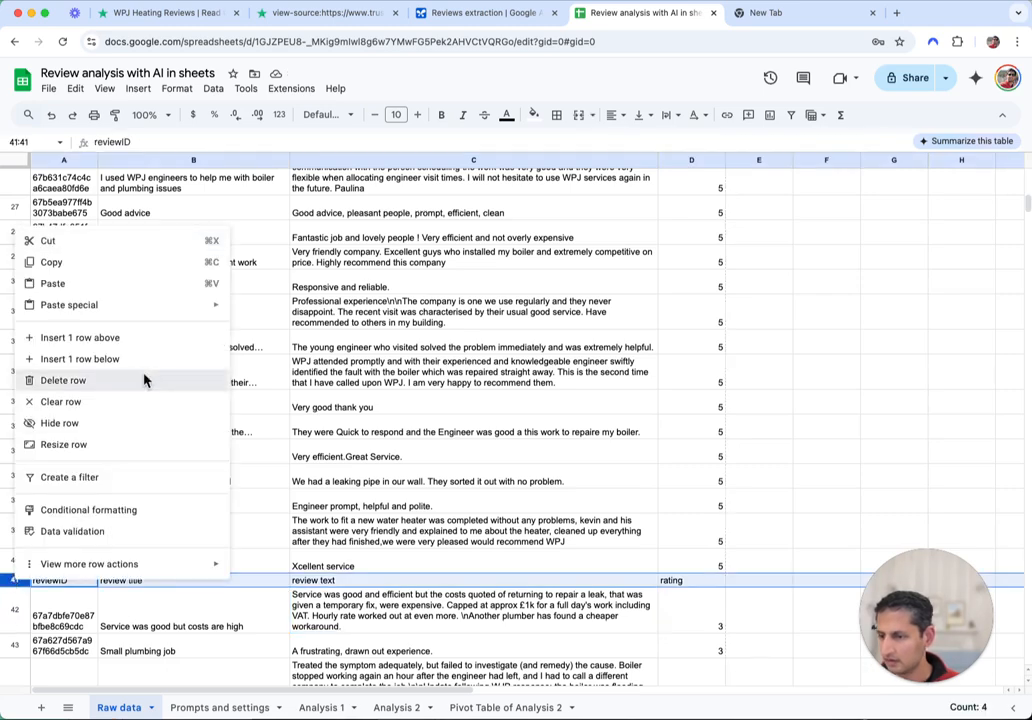
click(63, 380)
click(715, 607)
scroll(714, 580, down, 10)
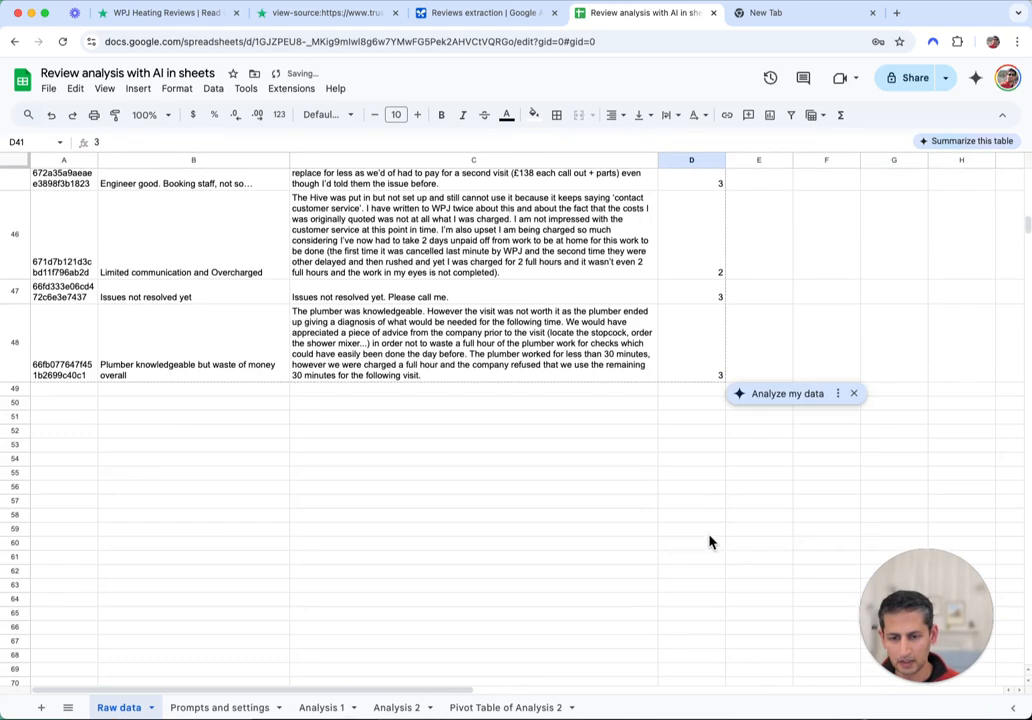
scroll(731, 295, up, 1)
scroll(731, 295, up, 10)
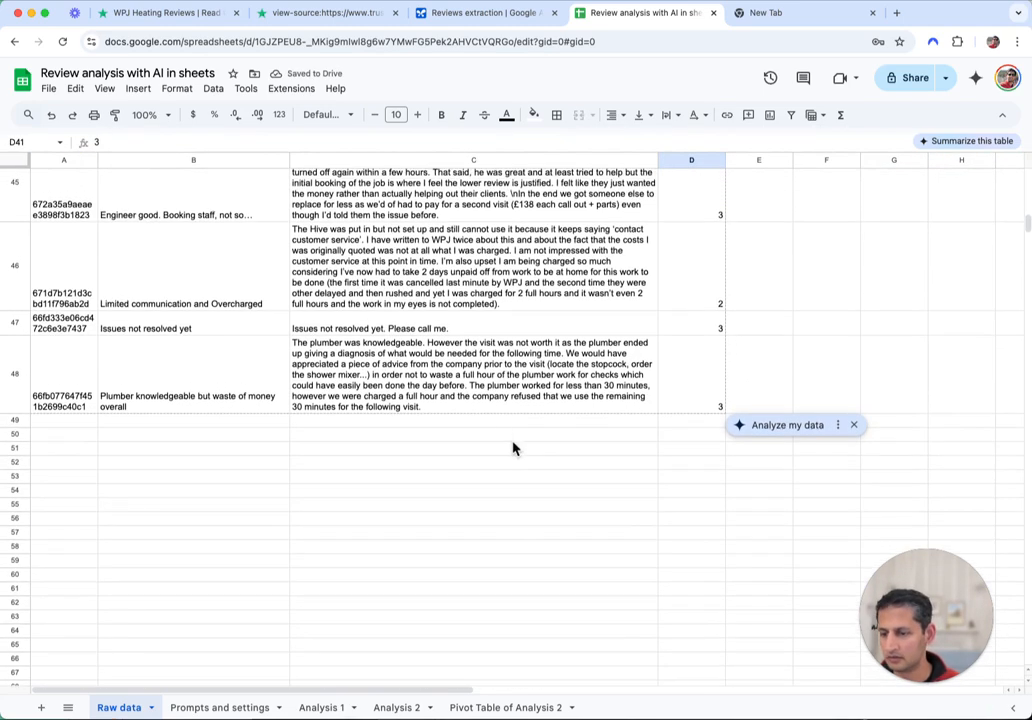
click(226, 707)
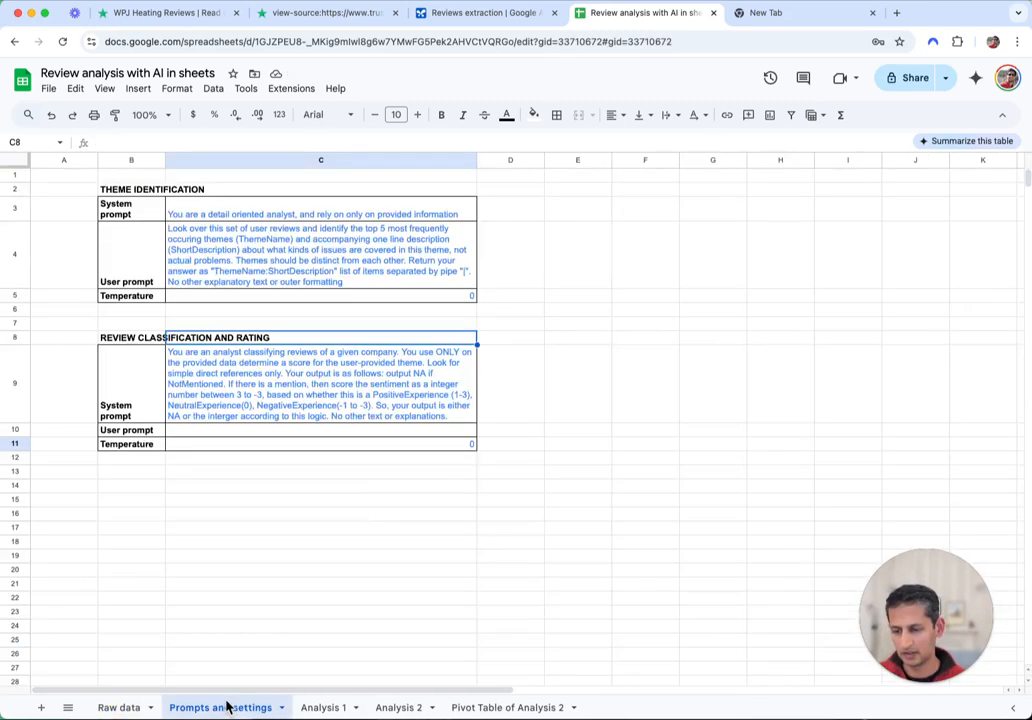
click(331, 707)
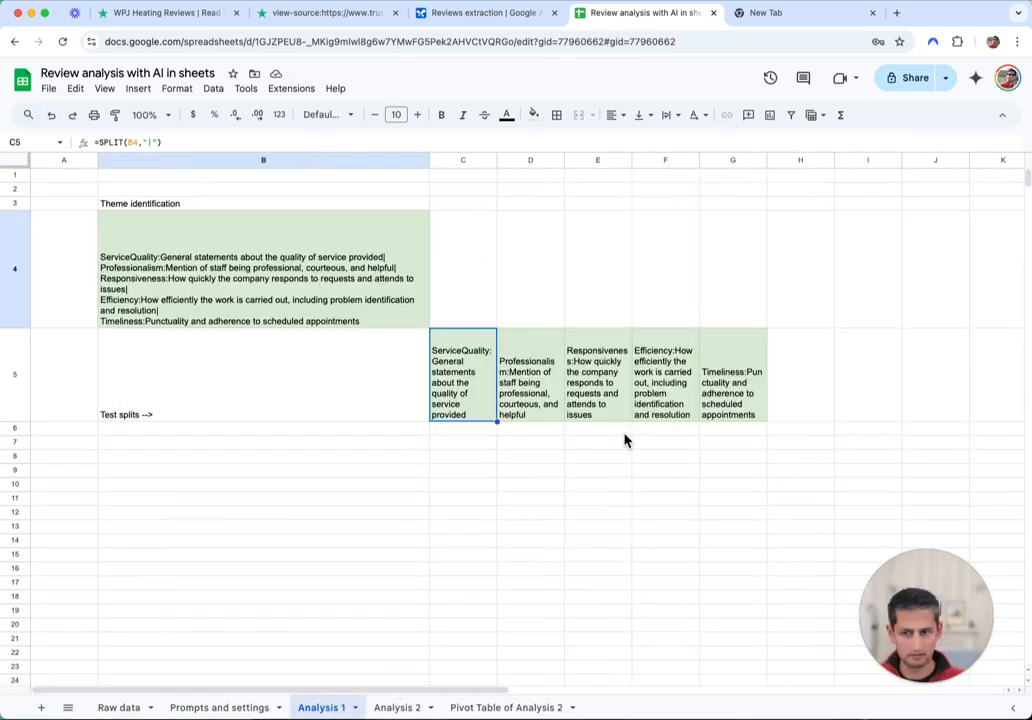
Change the B4 theme formula's range from 'Raw data'!B1:D40 to end at row 48
click(261, 264)
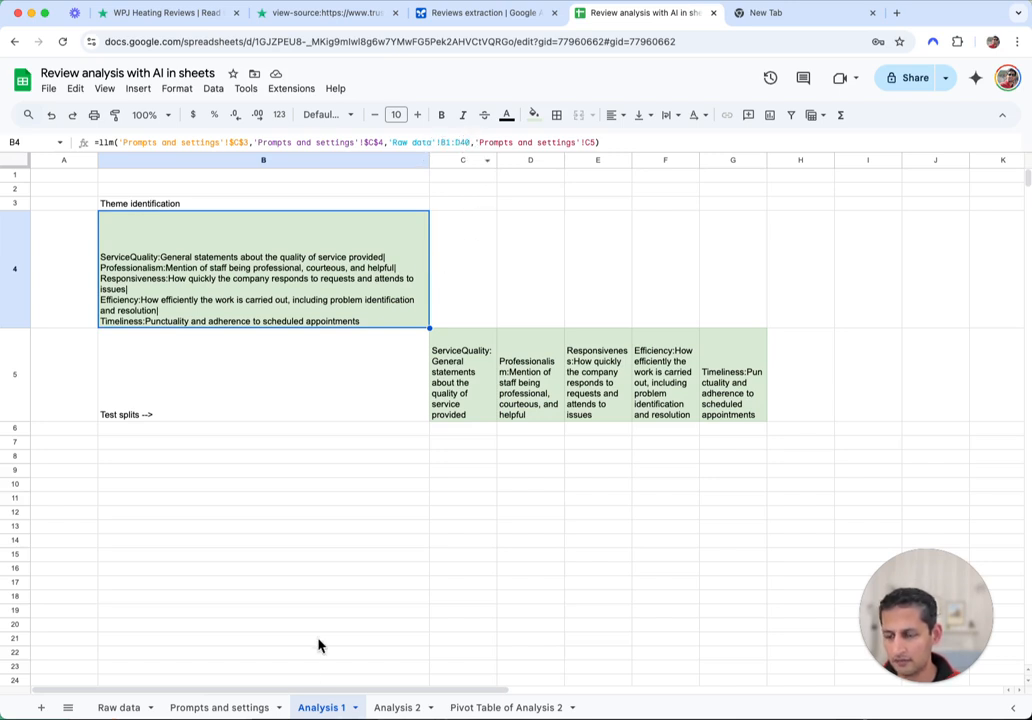
click(108, 708)
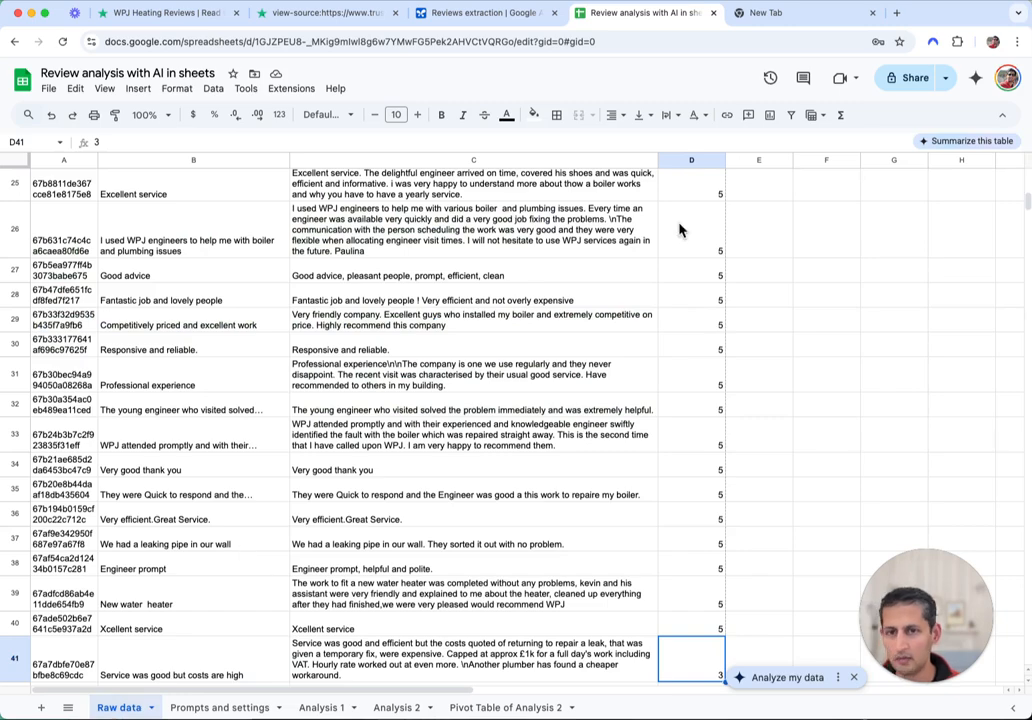
scroll(587, 502, down, 10)
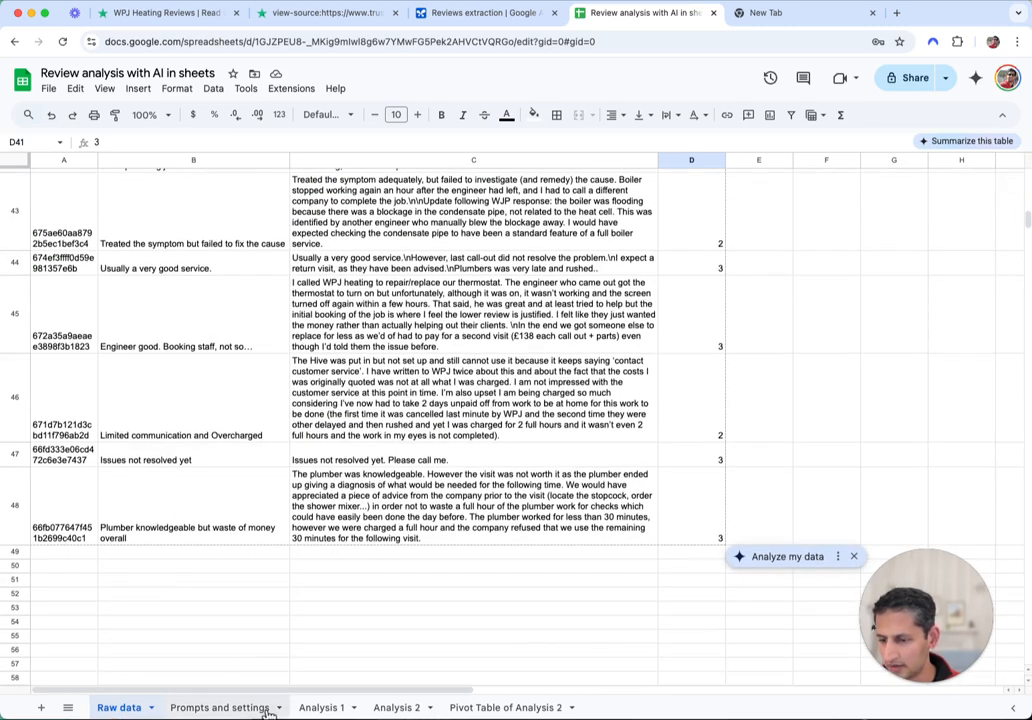
click(249, 709)
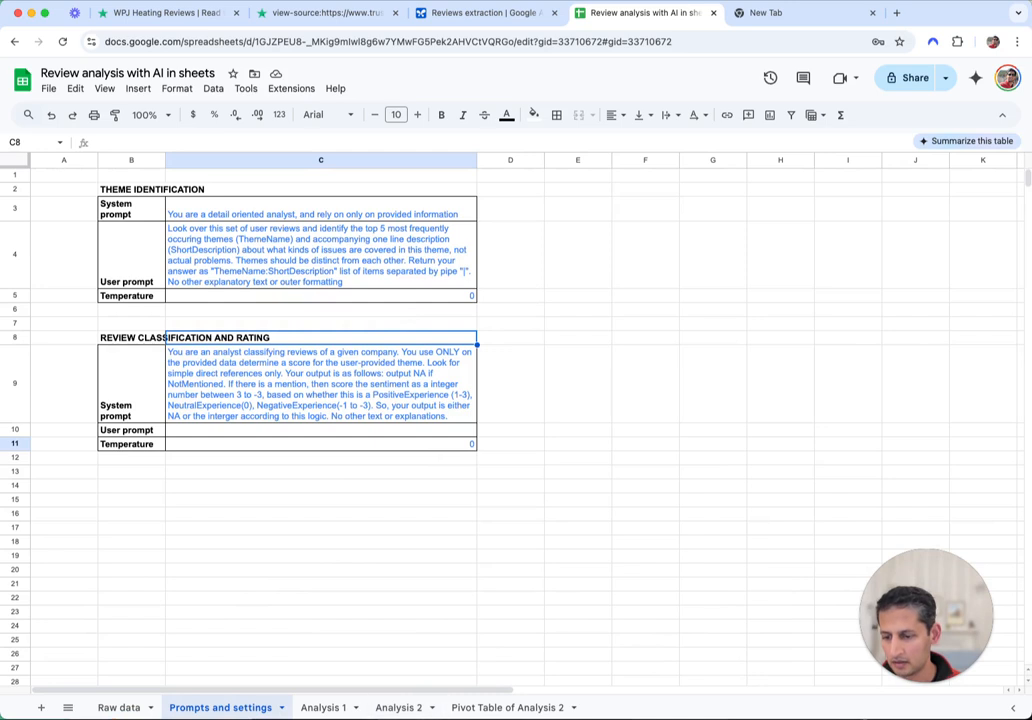
click(330, 707)
click(472, 142)
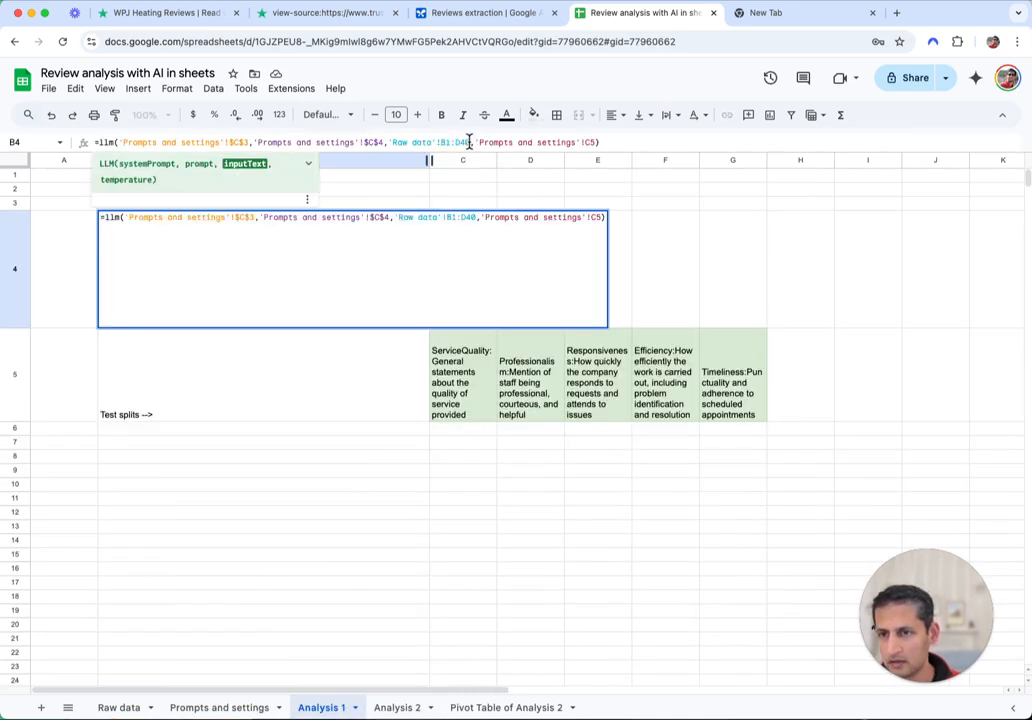
key(BackSpace)
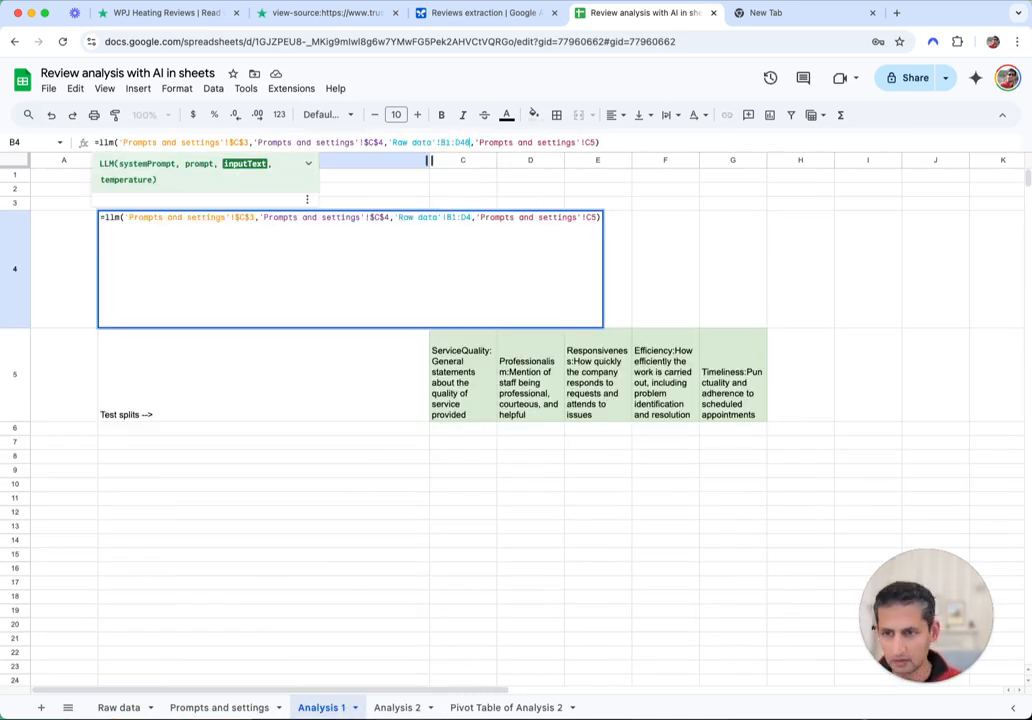
text(6)
key(Return)
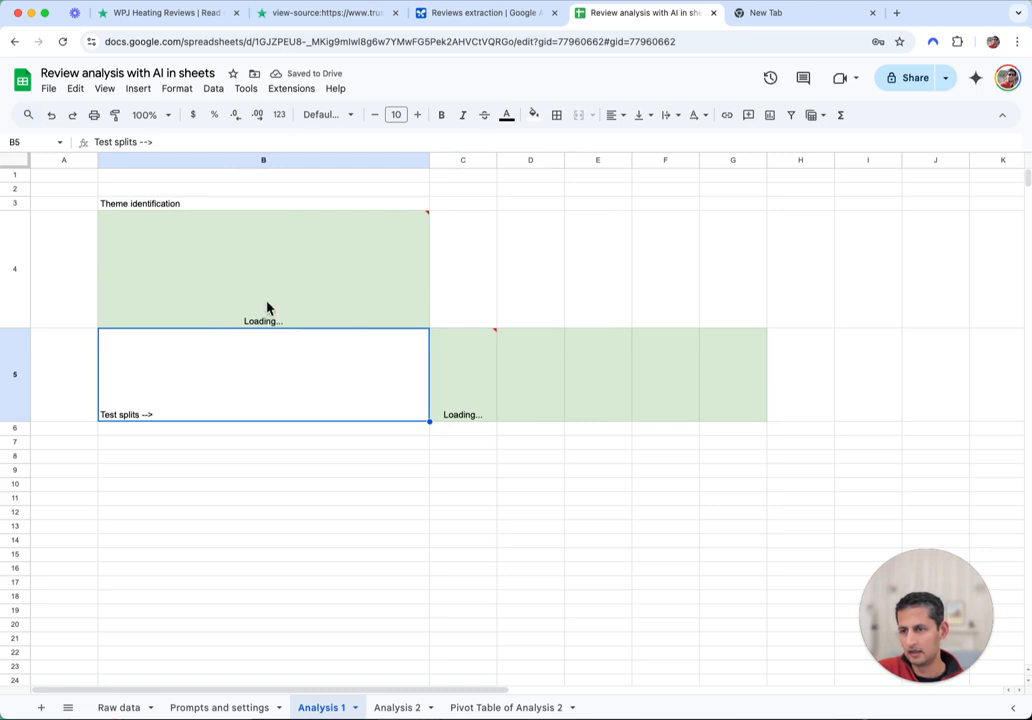
Choose Gemini 2.0 Flash as the model in the WidgetLabs AI Sheets Add-on settings and save
mouse_move(244, 237)
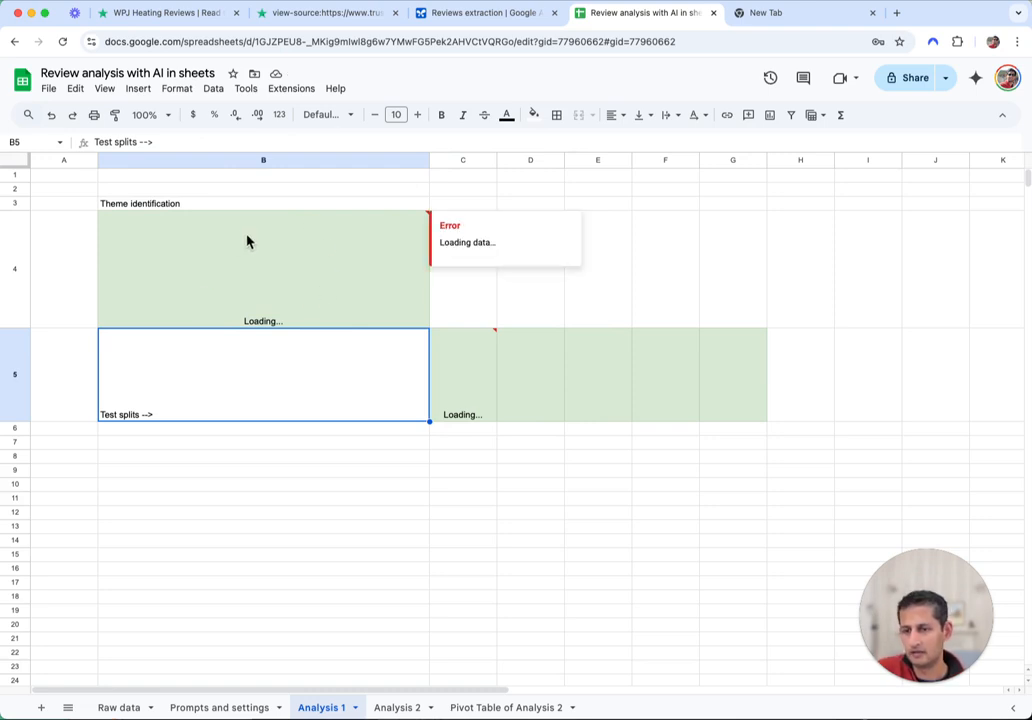
click(840, 255)
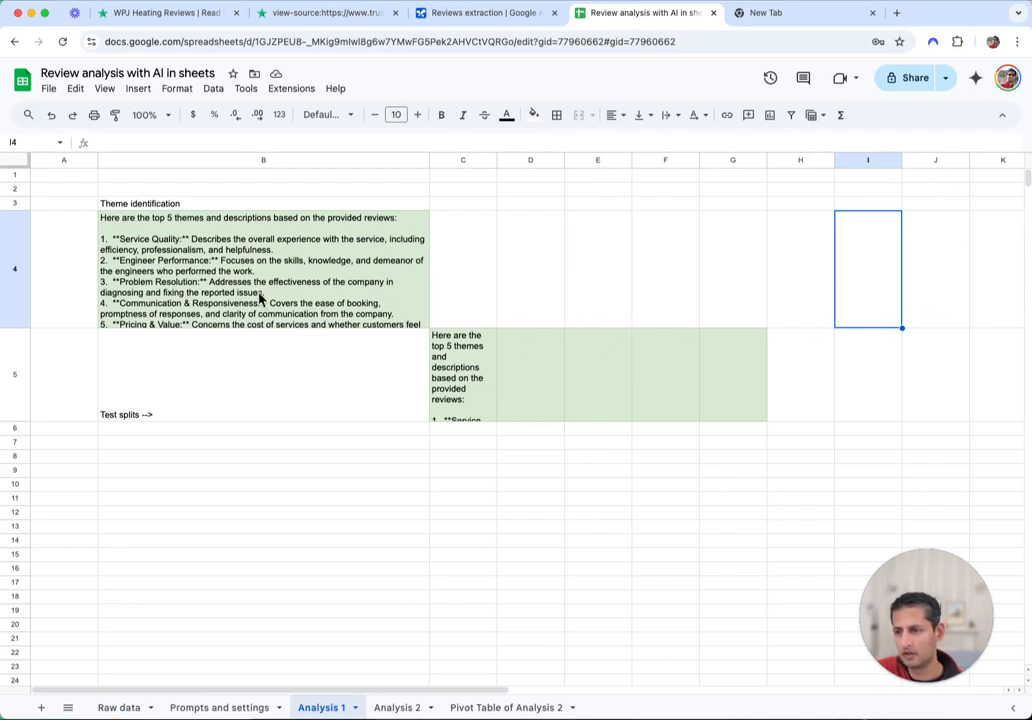
click(298, 89)
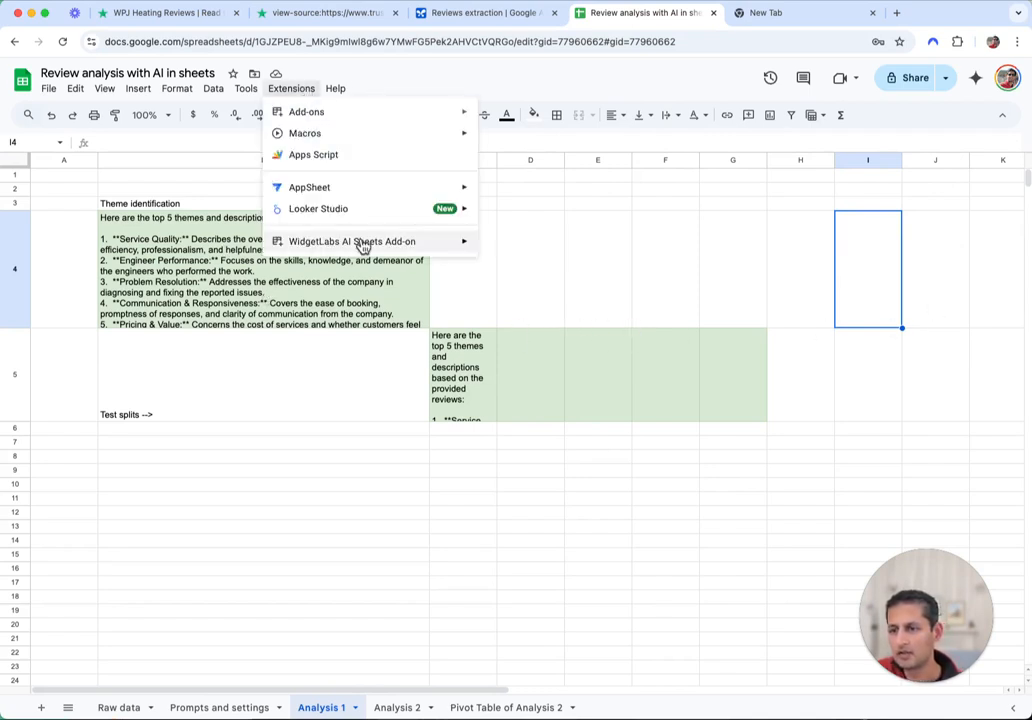
mouse_move(366, 248)
click(526, 252)
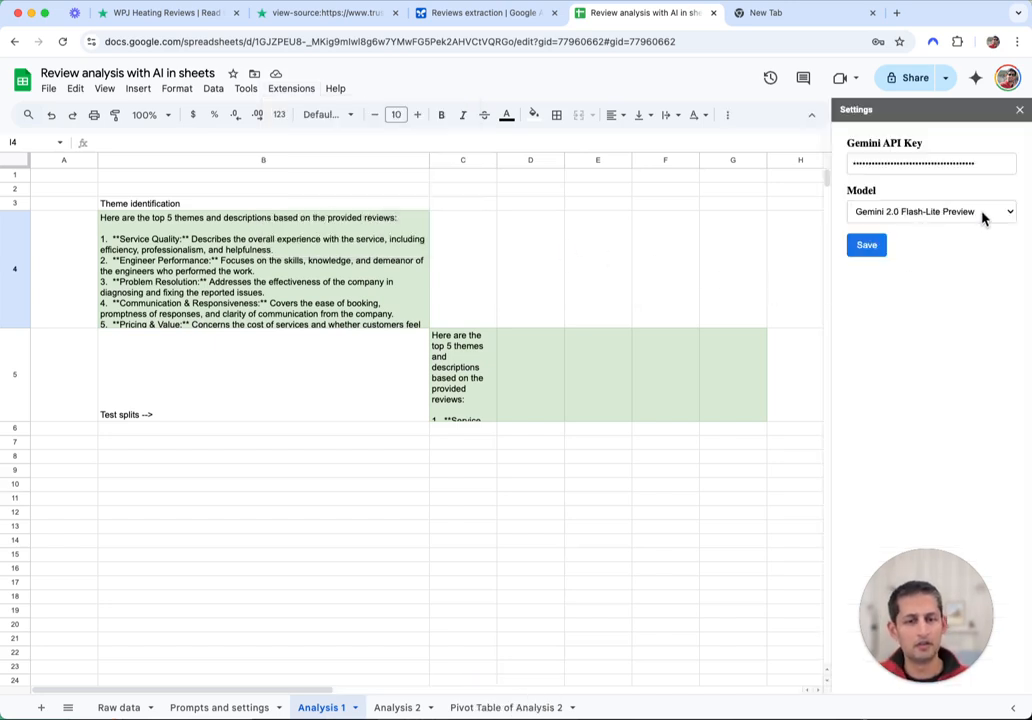
click(986, 214)
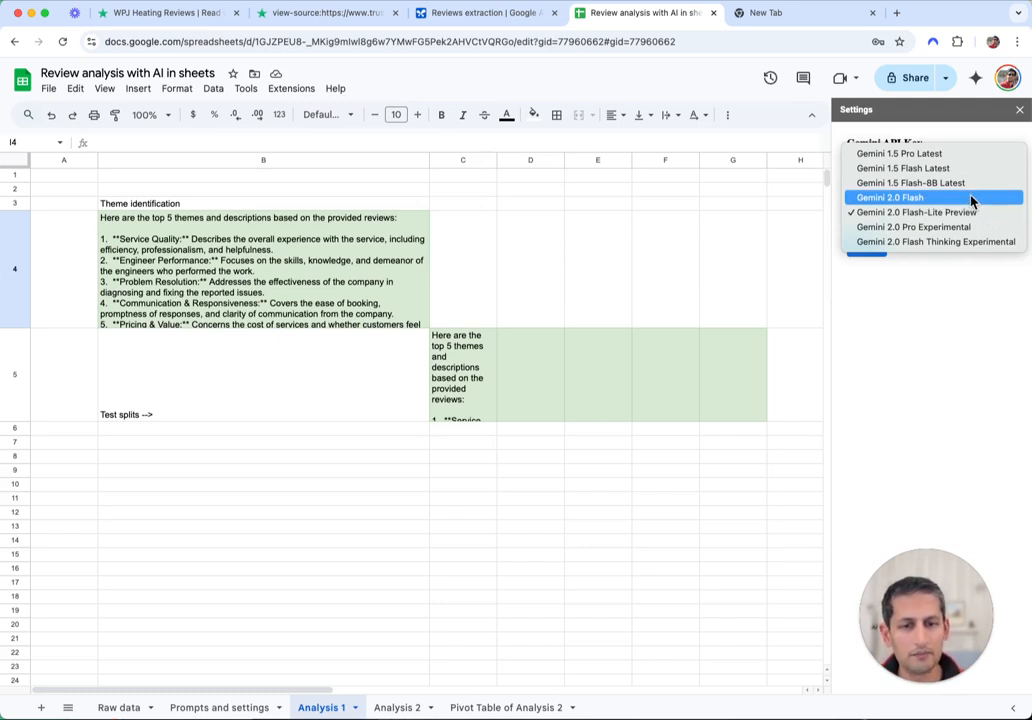
click(971, 198)
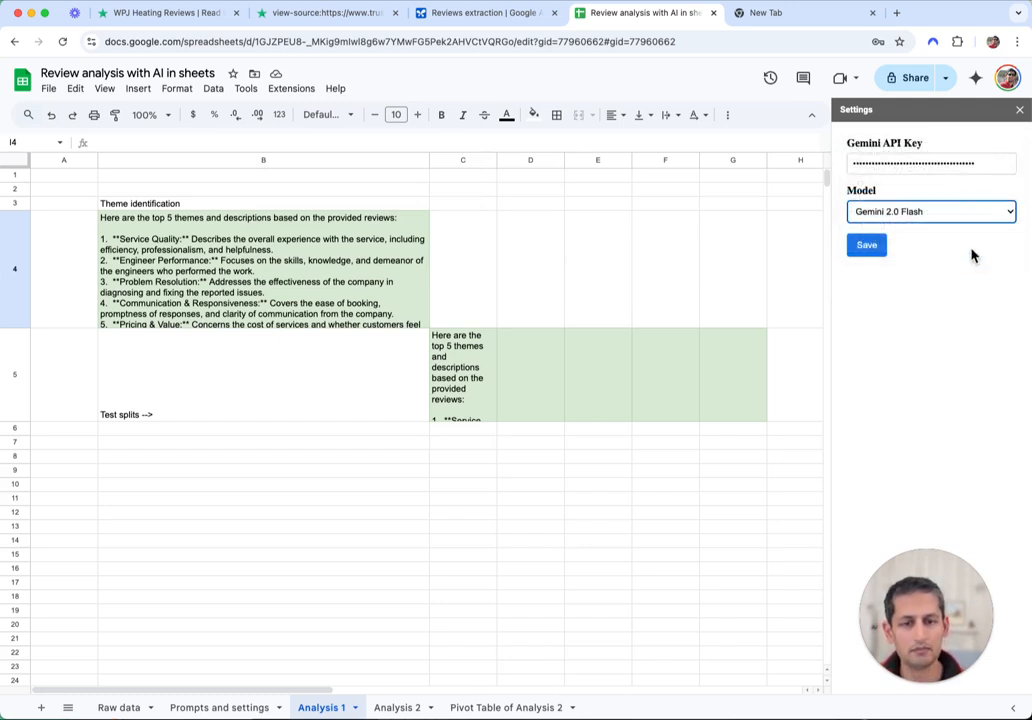
click(869, 252)
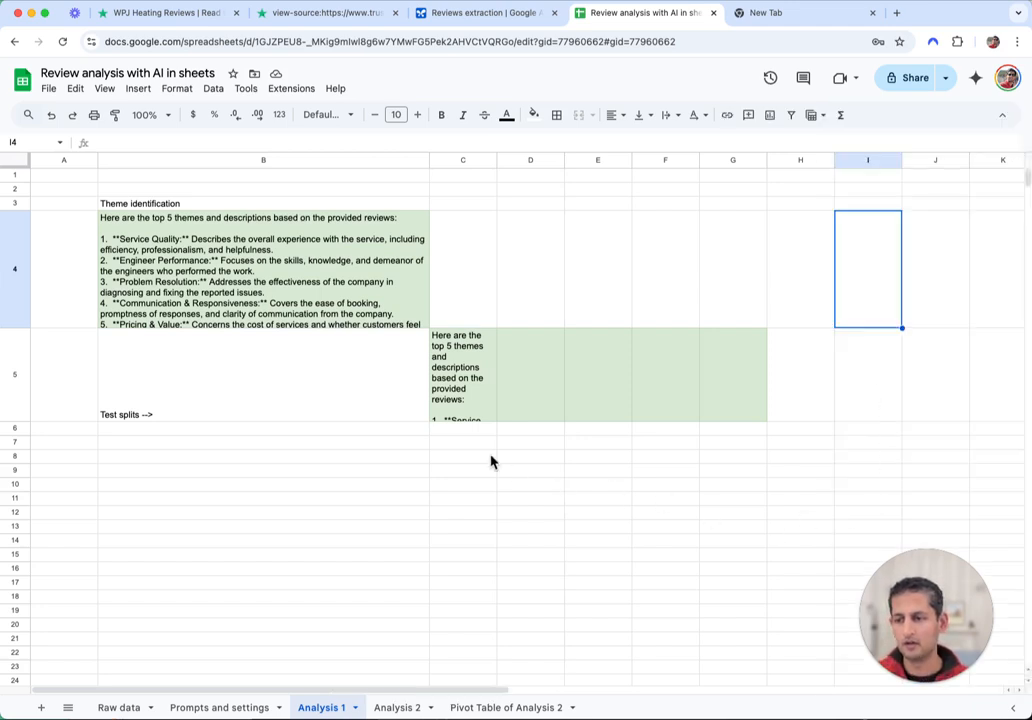
Set the theme-identification temperature in C5 to 0.01, then view Analysis 1's regenerated themes
click(293, 290)
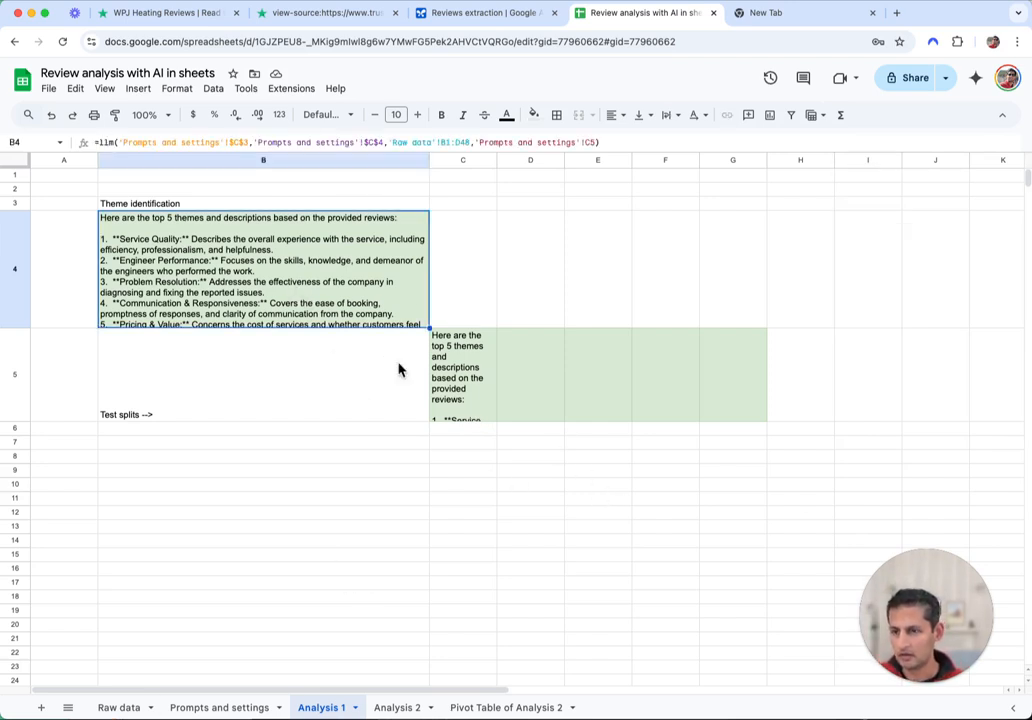
click(682, 302)
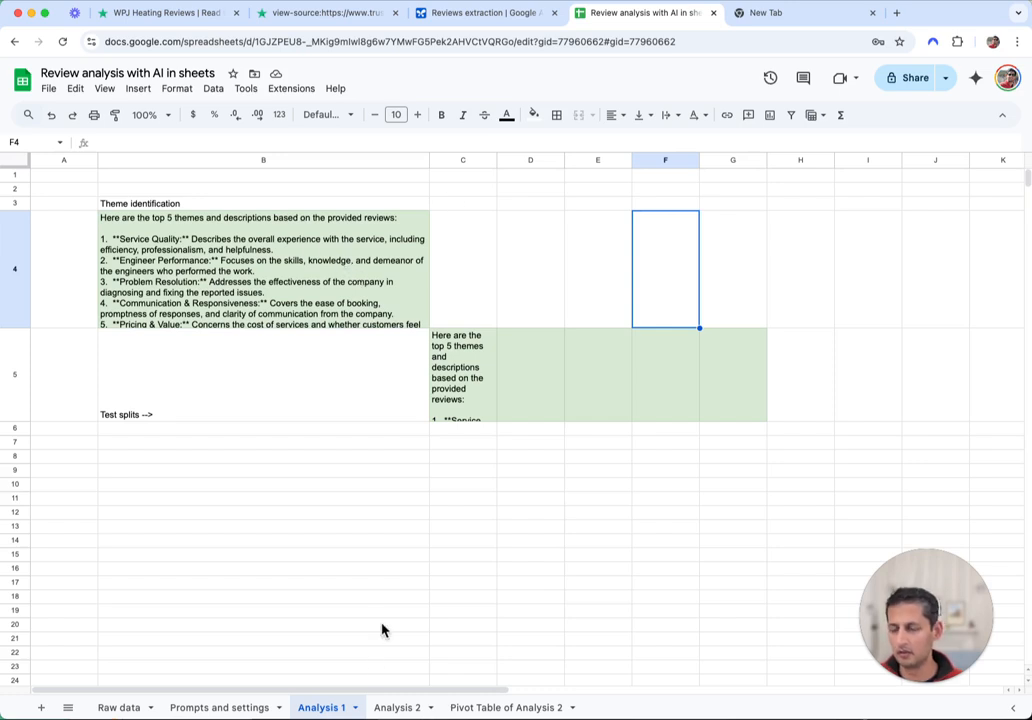
click(219, 707)
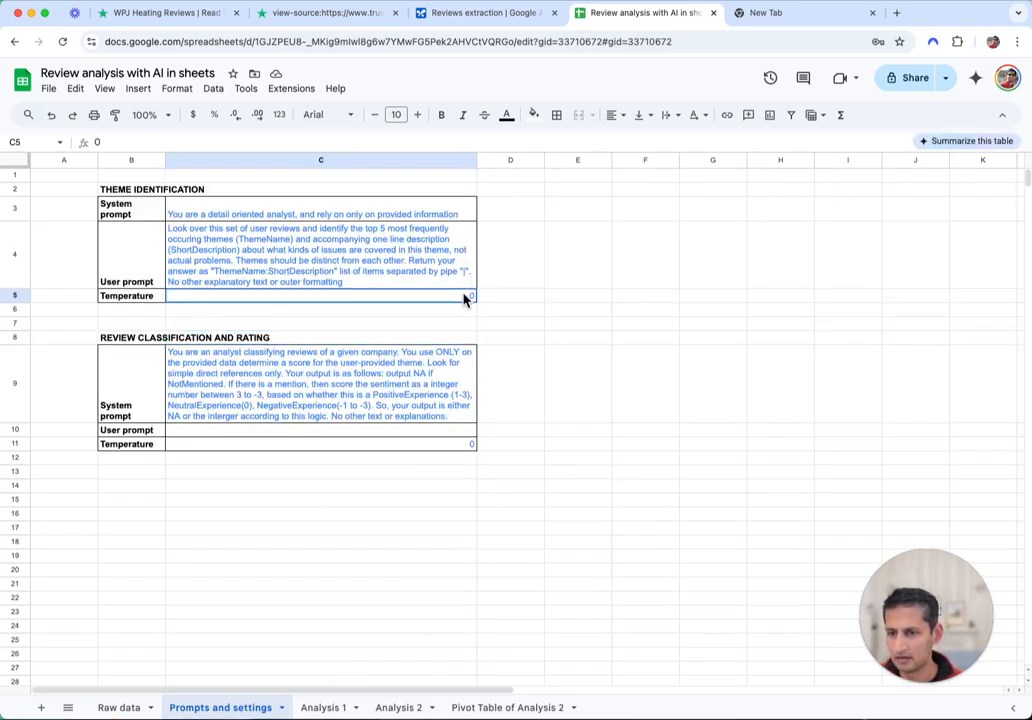
double_click(321, 296)
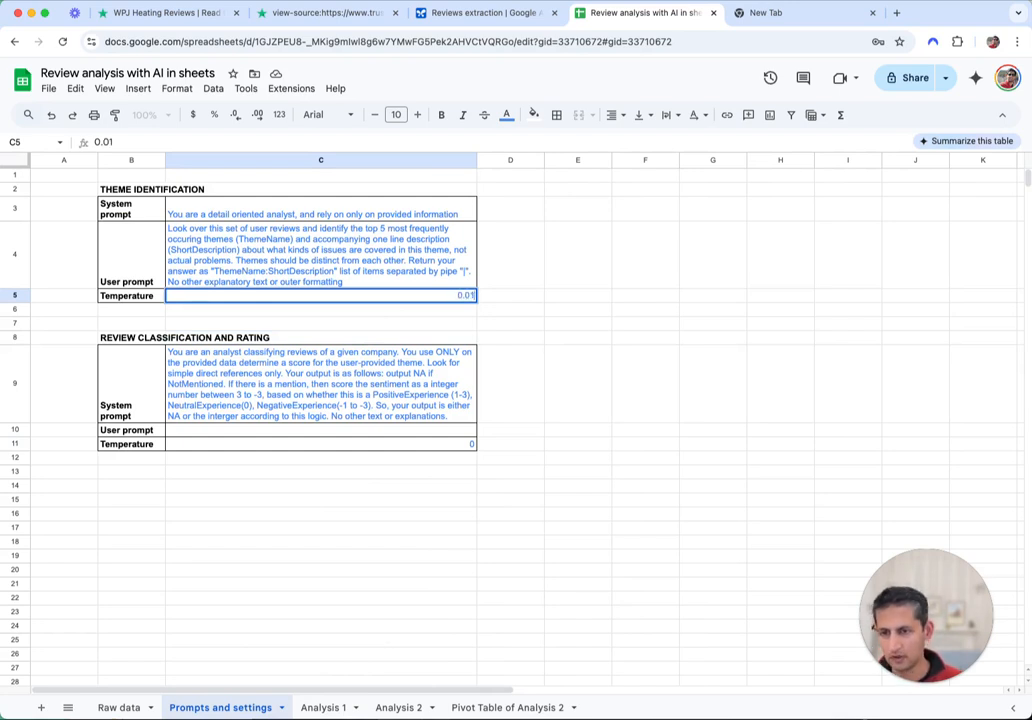
key(Return)
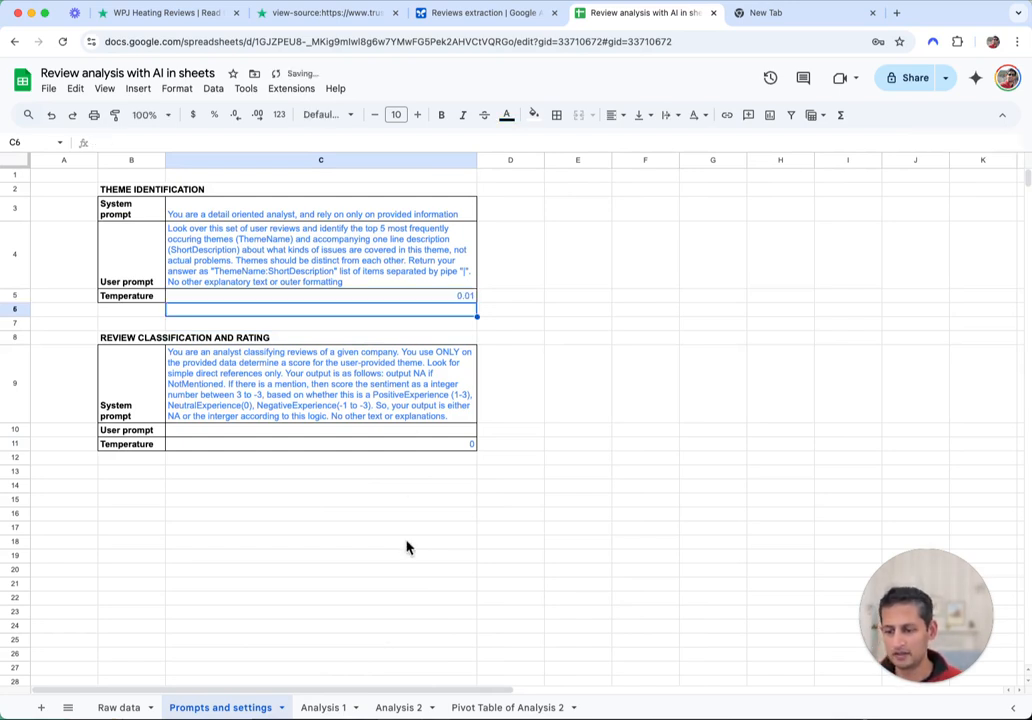
click(336, 708)
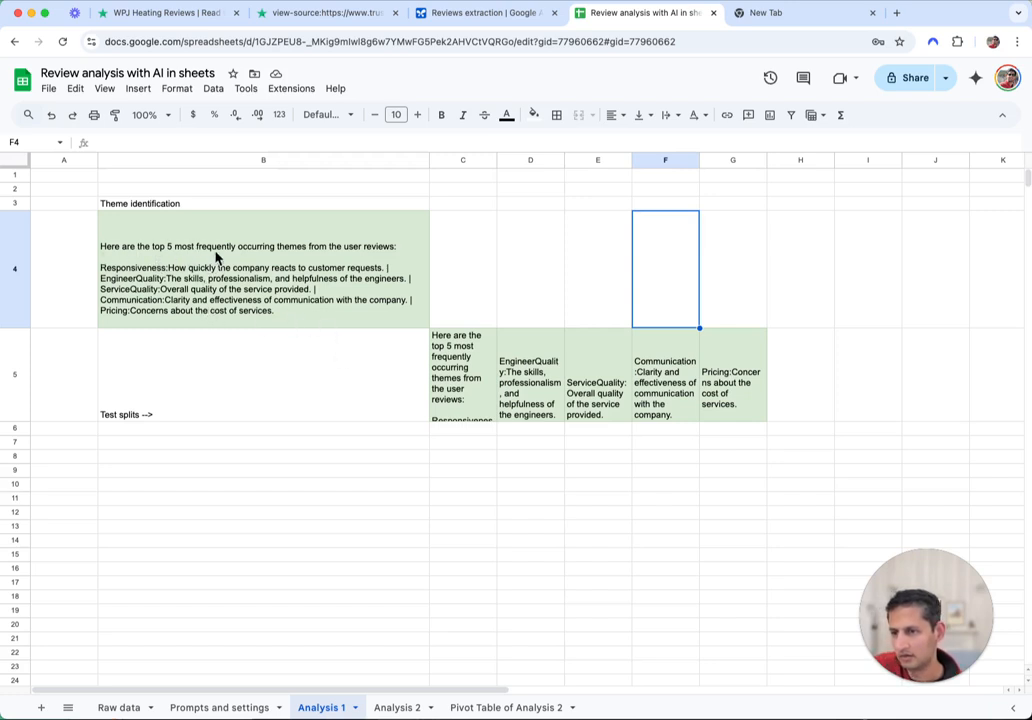
Append 'or preludes' to the C4 theme prompt, then check Analysis 1's regenerated themes
click(210, 708)
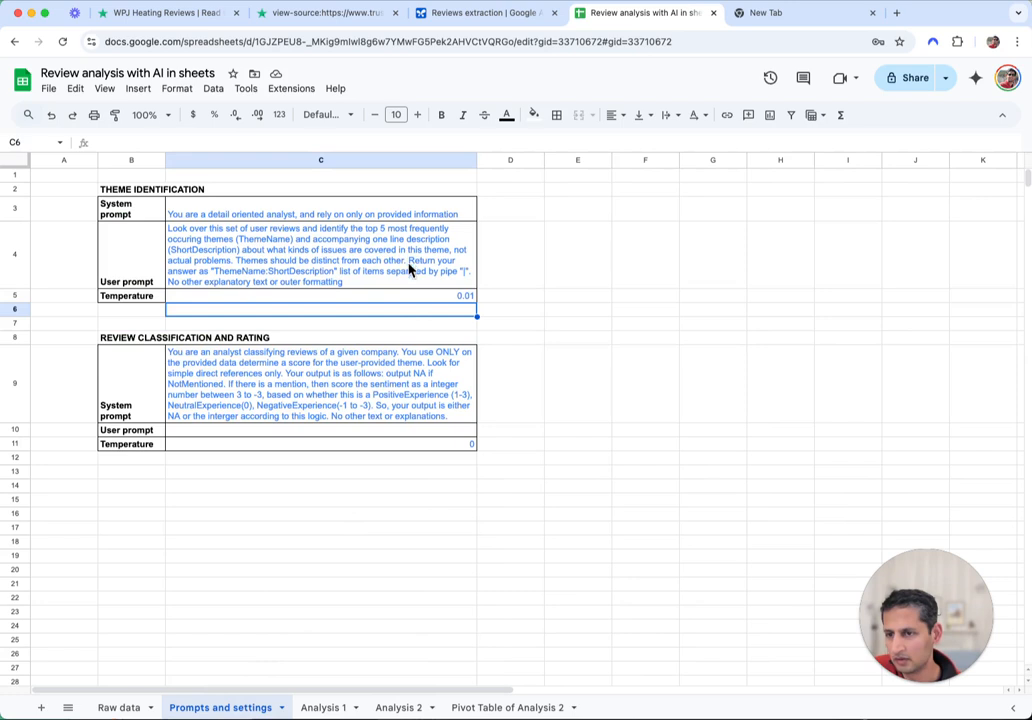
double_click(290, 284)
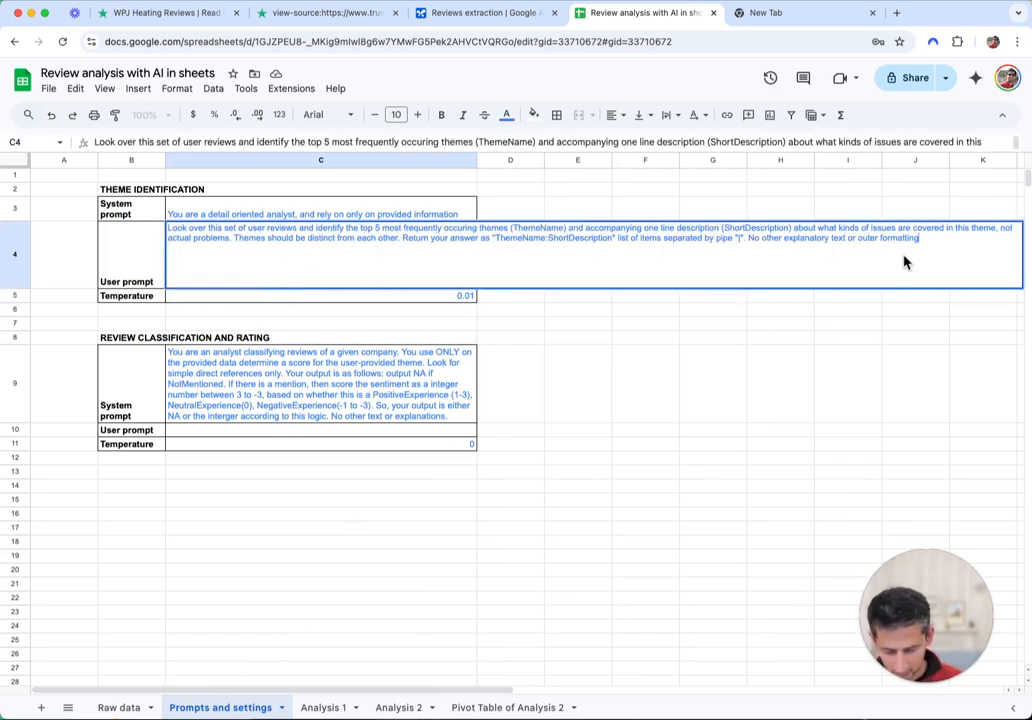
text(or preludes)
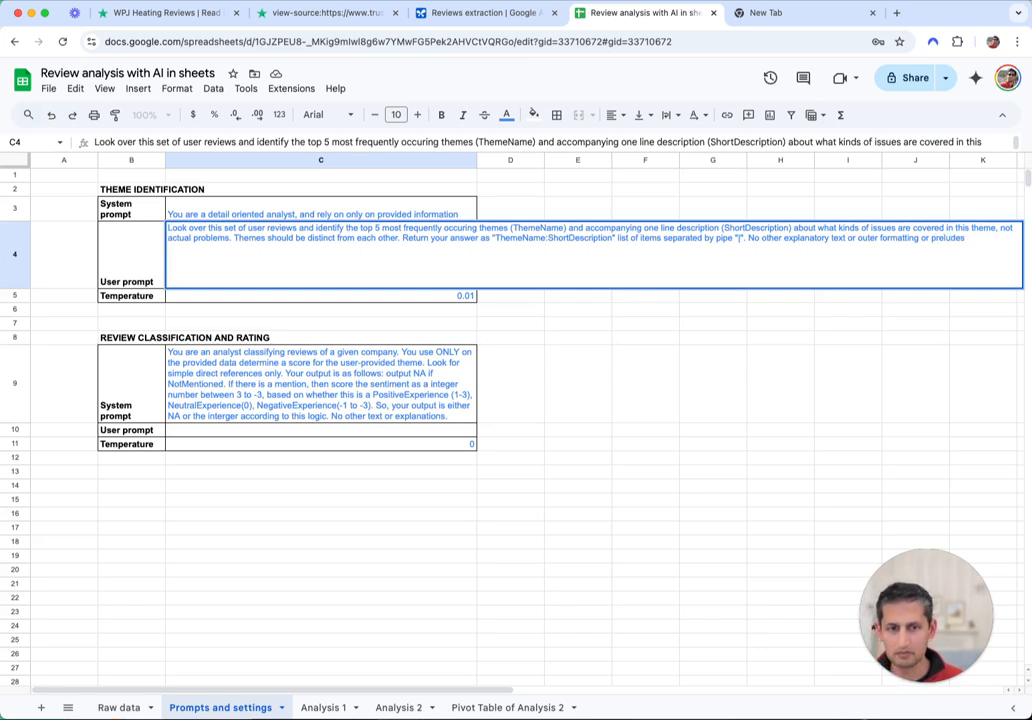
key(Return)
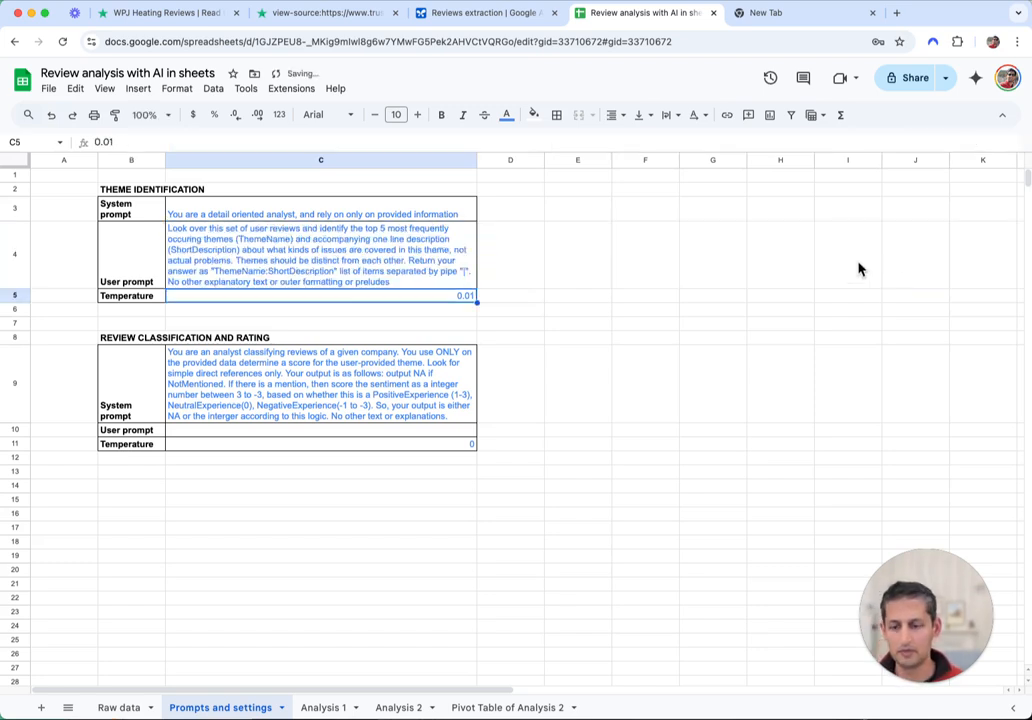
click(309, 706)
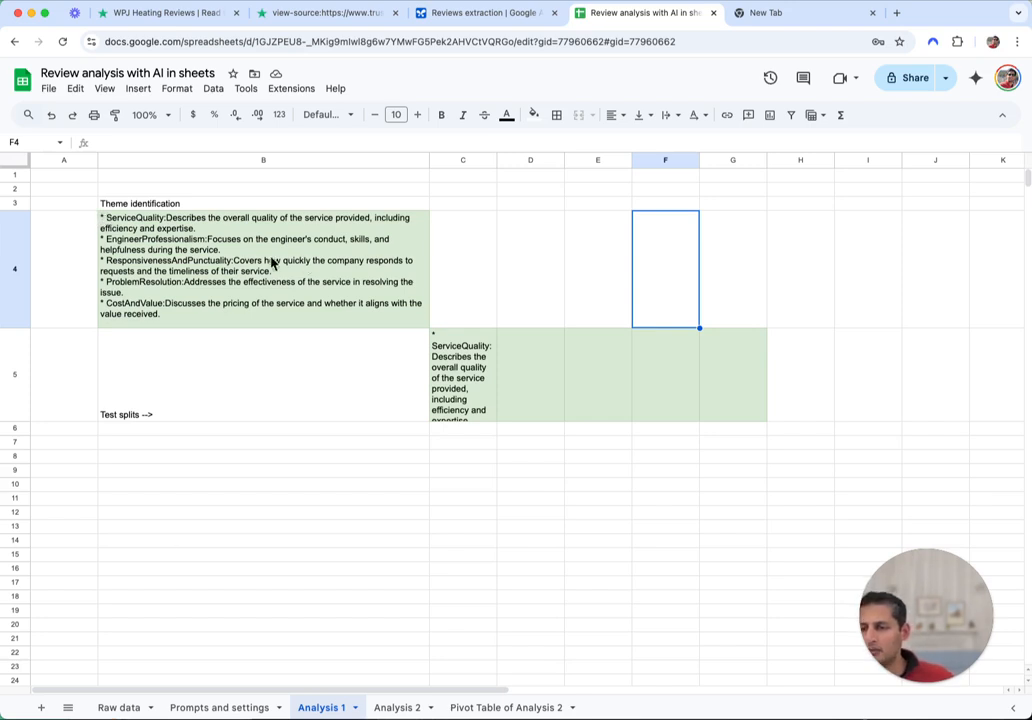
click(250, 293)
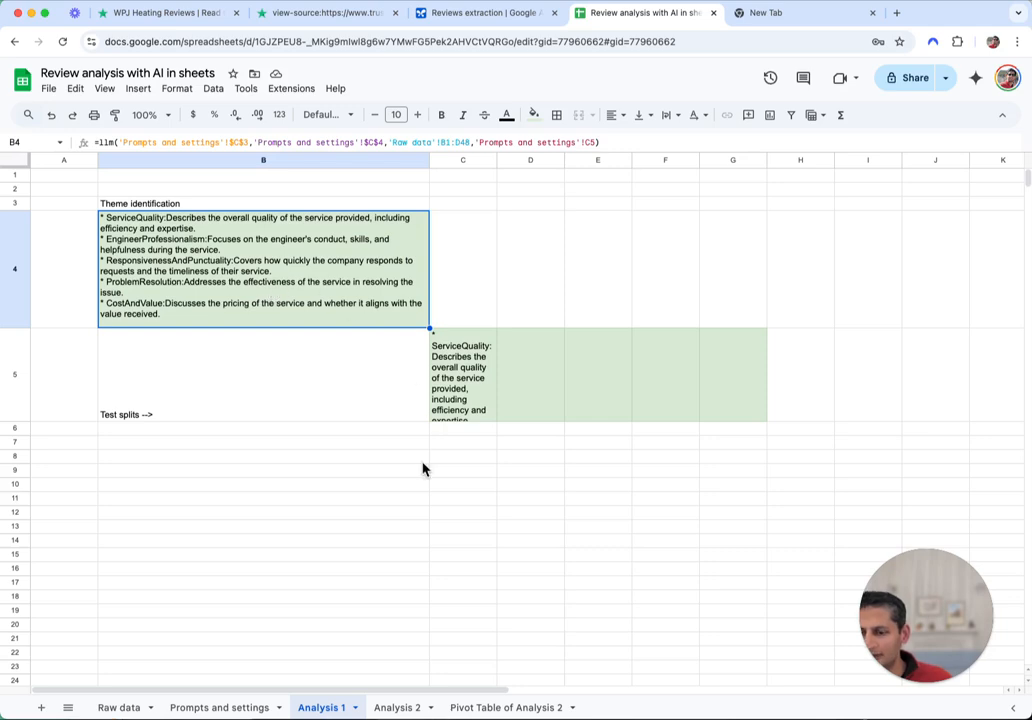
click(400, 710)
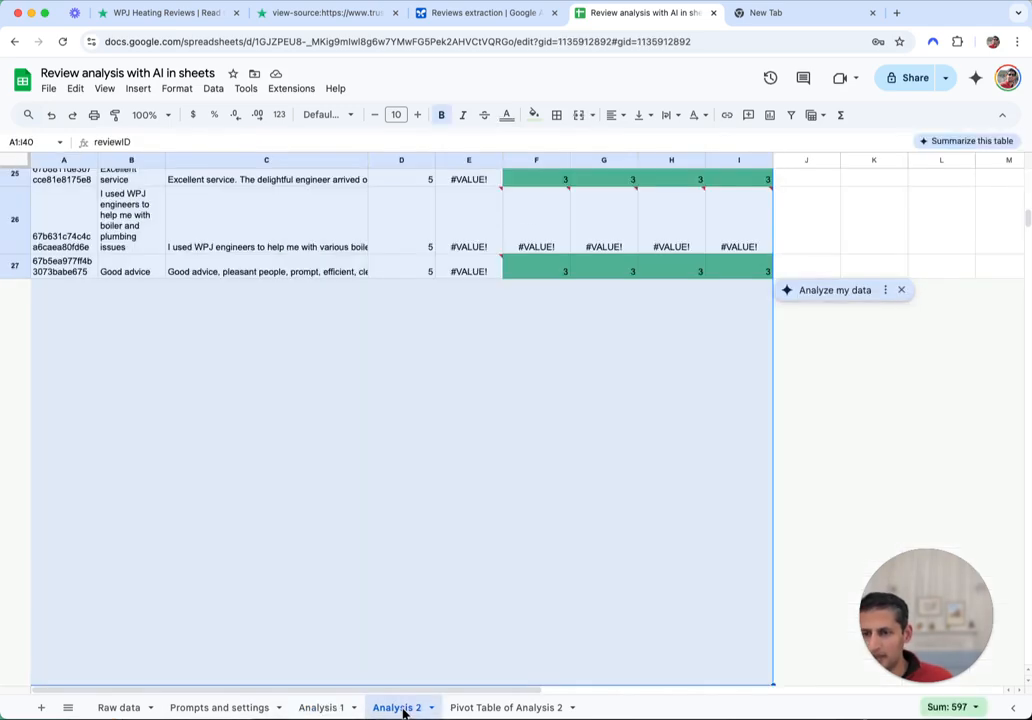
scroll(490, 455, up, 20)
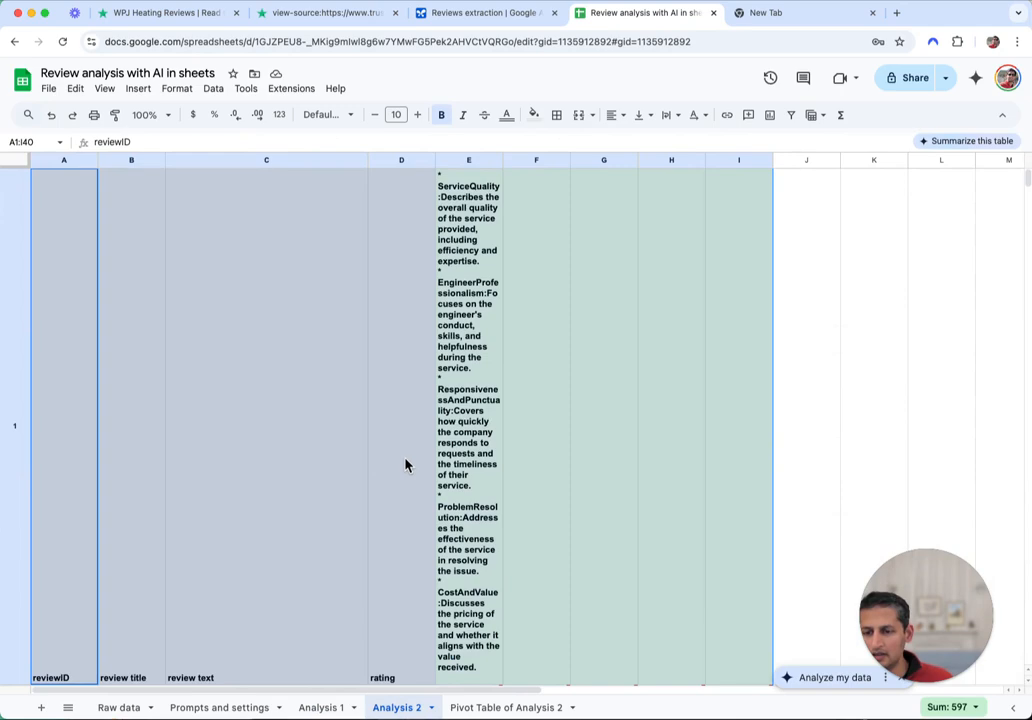
scroll(416, 497, down, 3)
click(475, 707)
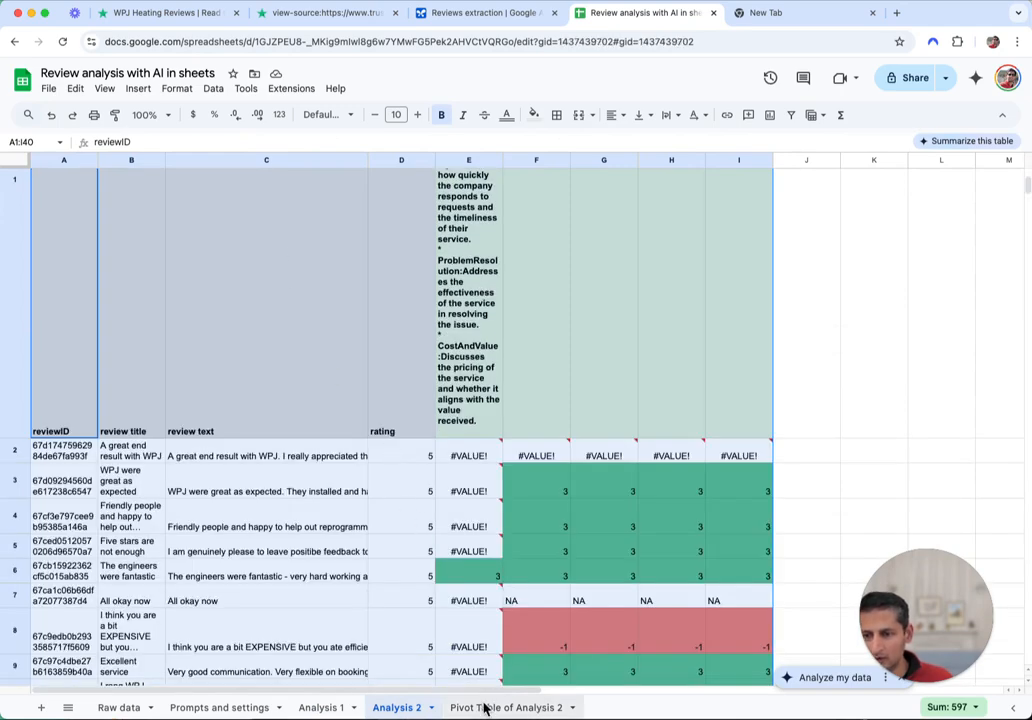
click(322, 310)
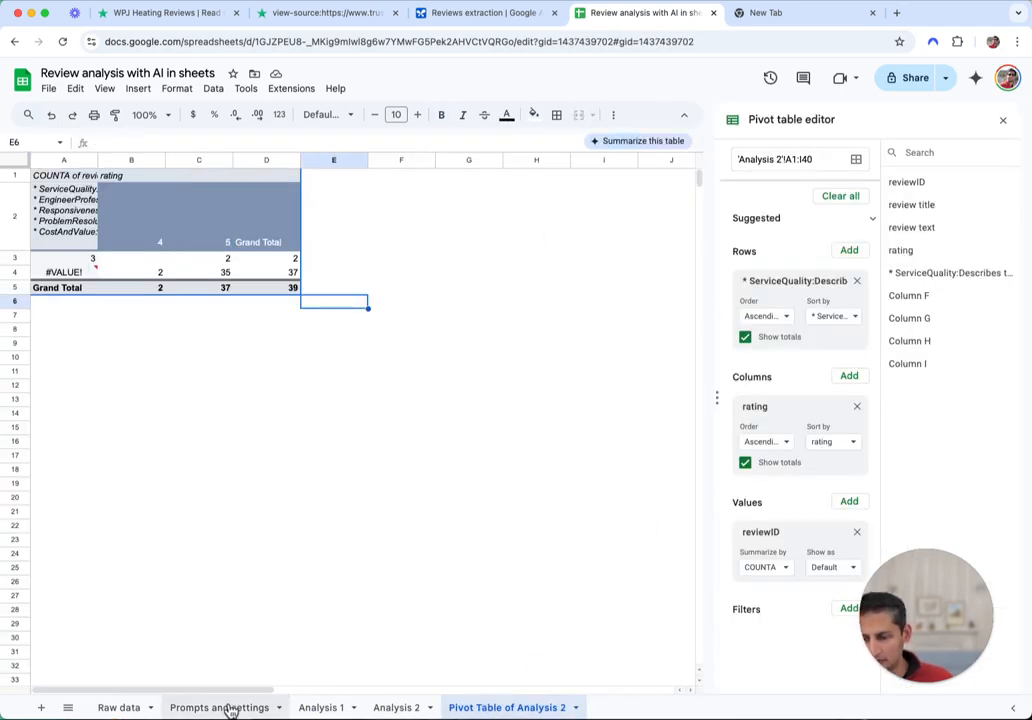
click(226, 707)
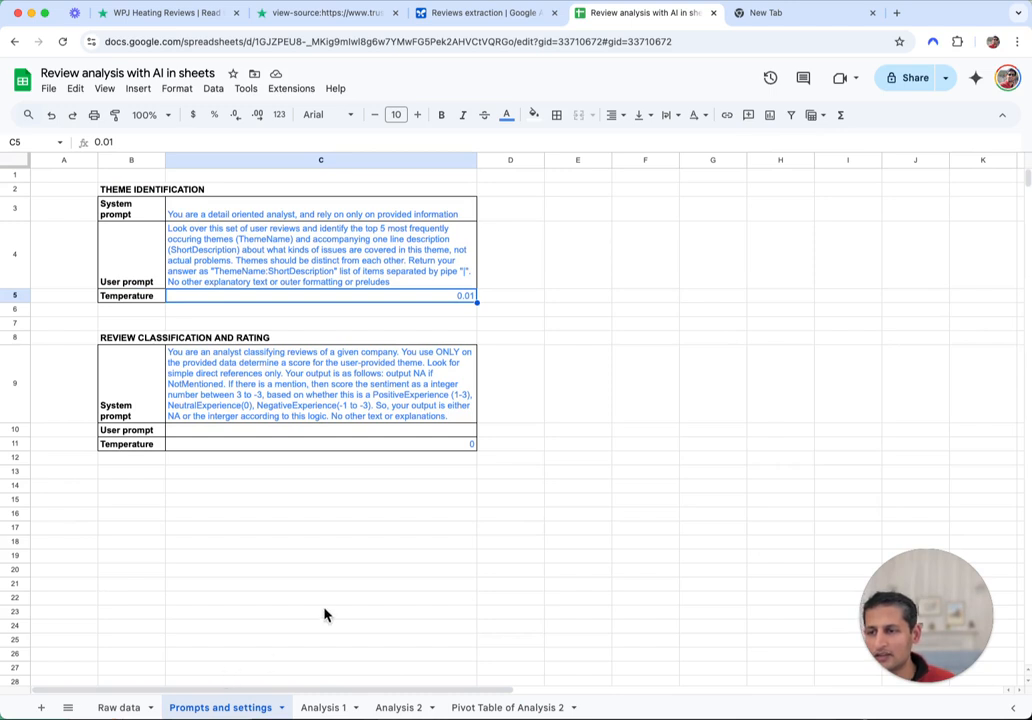
key(alt+Down)
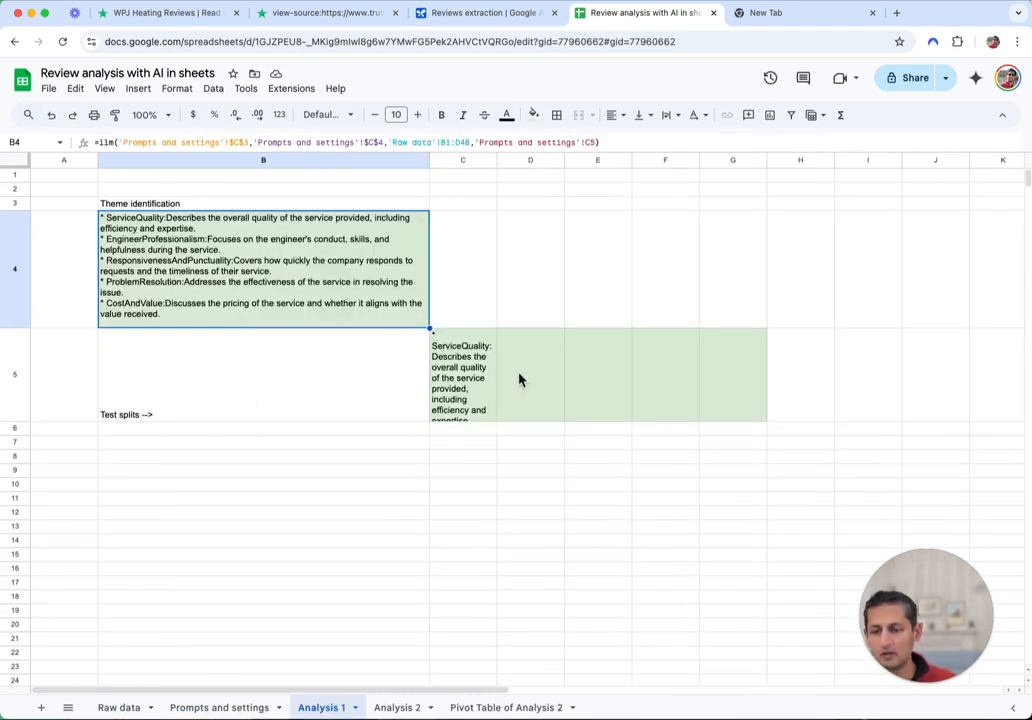
click(395, 707)
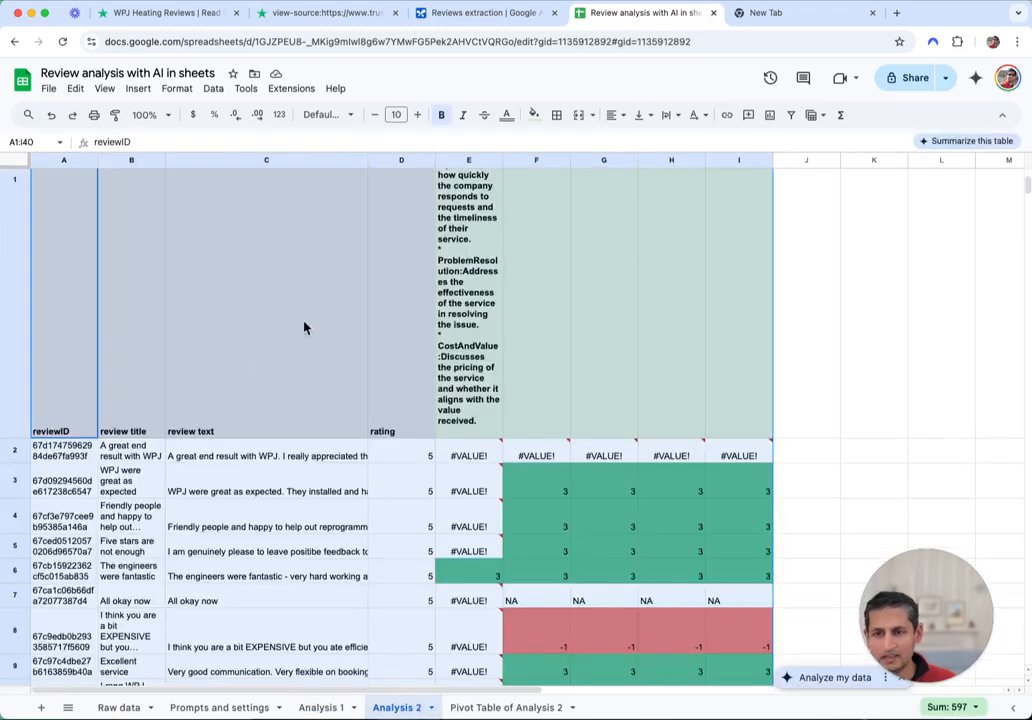
click(305, 707)
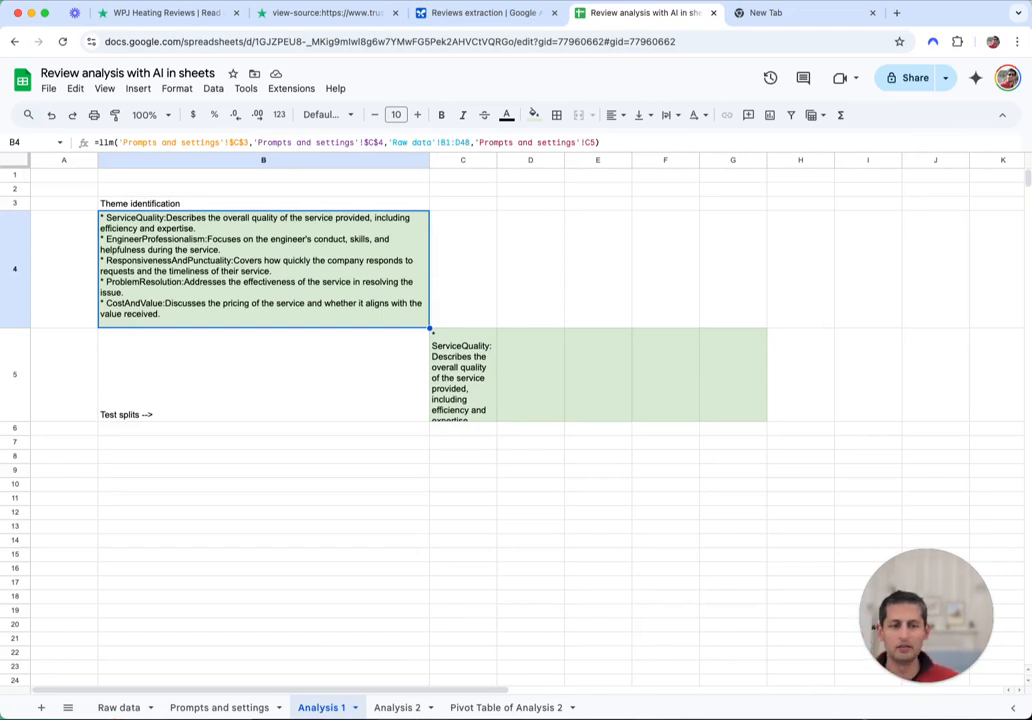
Add the strict-format sentence to the C4 prompt, set C5 to 0, and return to Analysis 1
key(ctrl+shift+Page_Up)
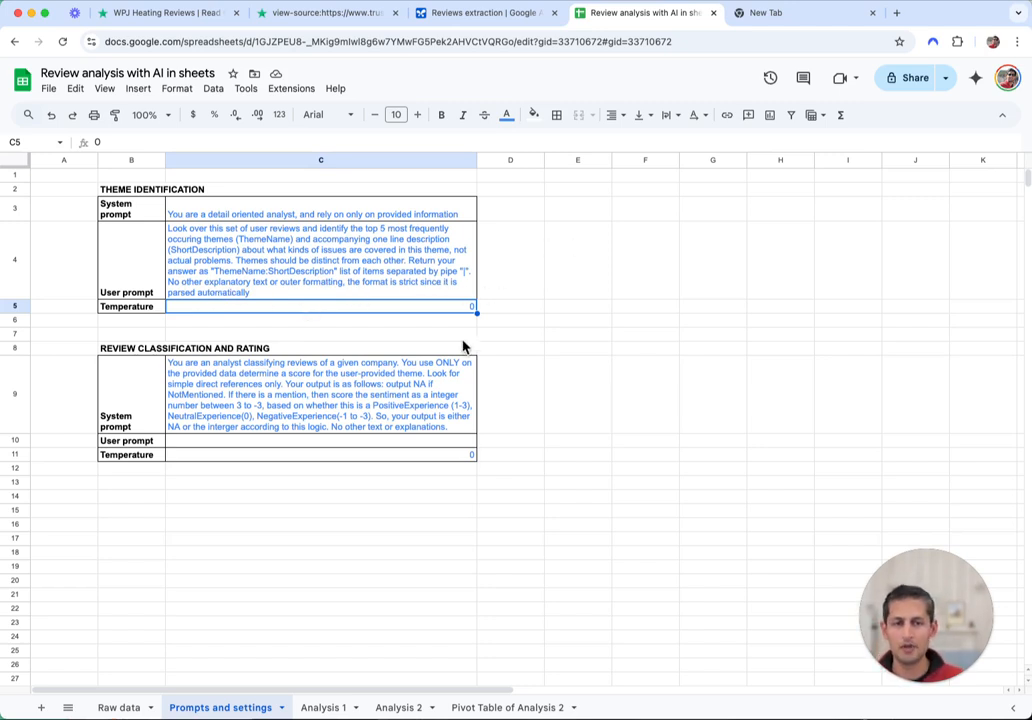
click(322, 708)
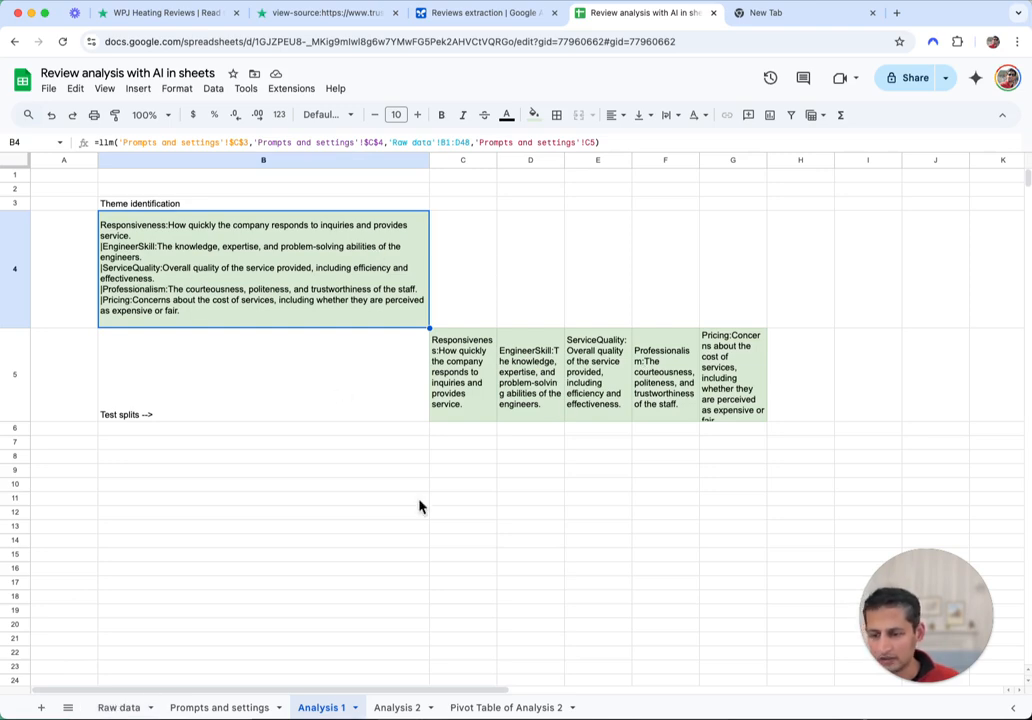
Check Analysis 2 down to row 40, then select Raw data's row 41 reviews across A41:D41
click(418, 707)
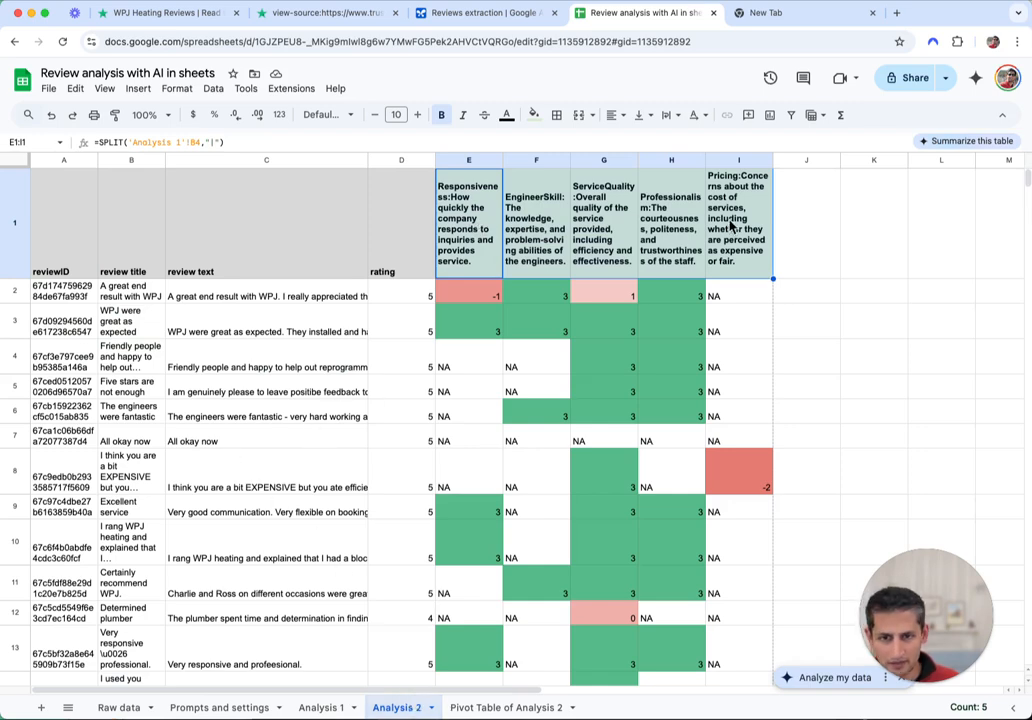
scroll(728, 300, down, 5)
scroll(700, 310, down, 10)
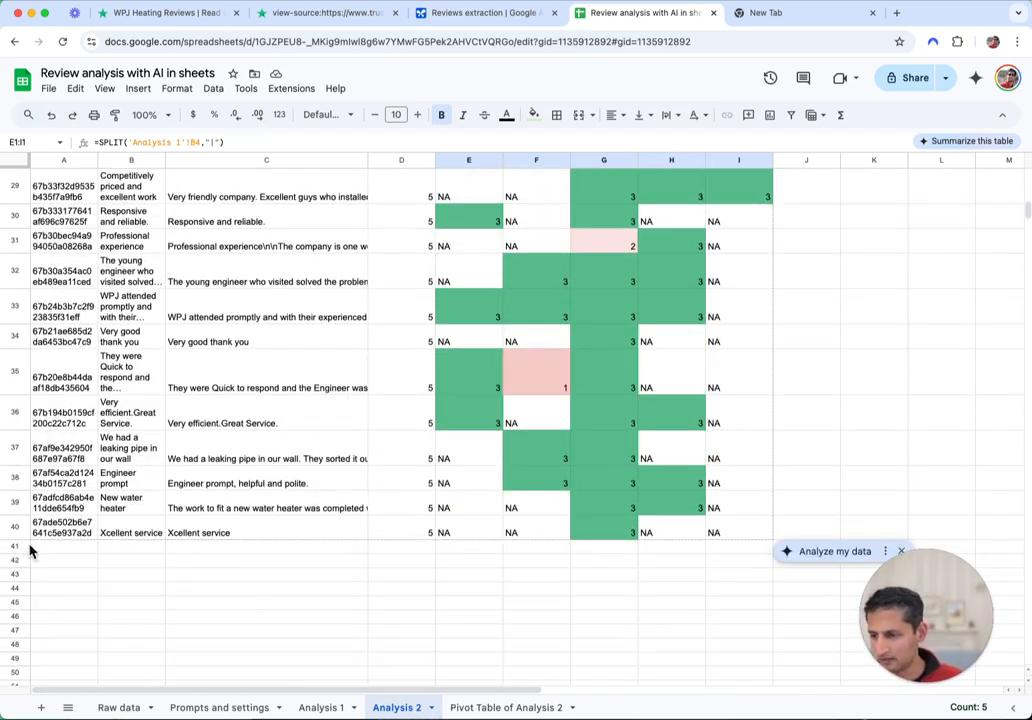
click(117, 708)
scroll(152, 504, up, 5)
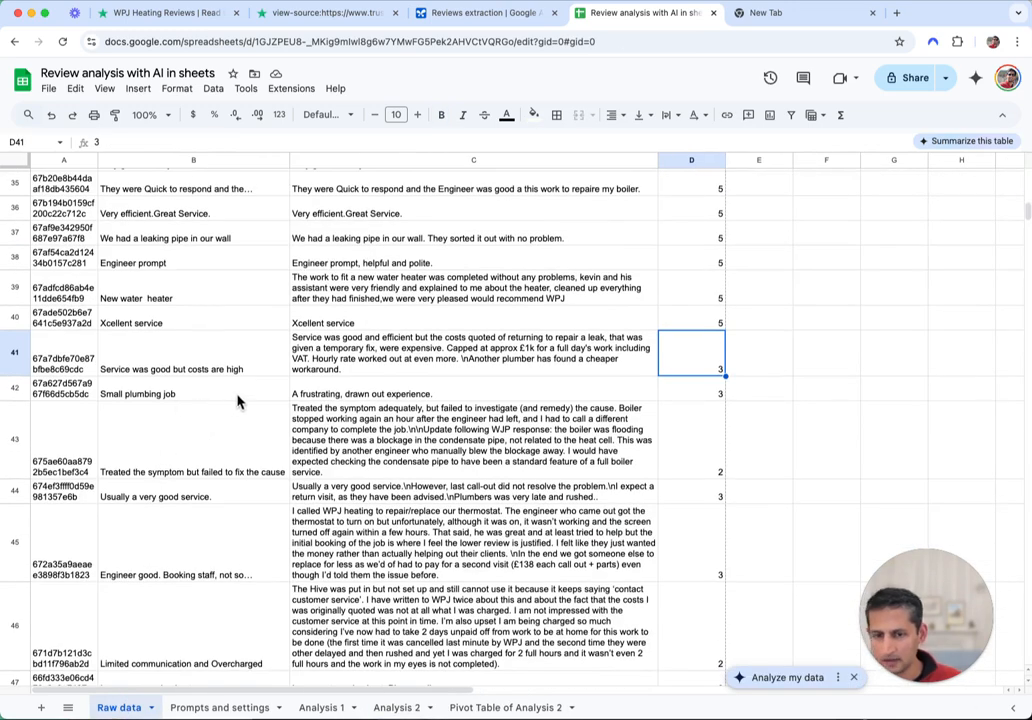
drag(35, 366, 680, 364)
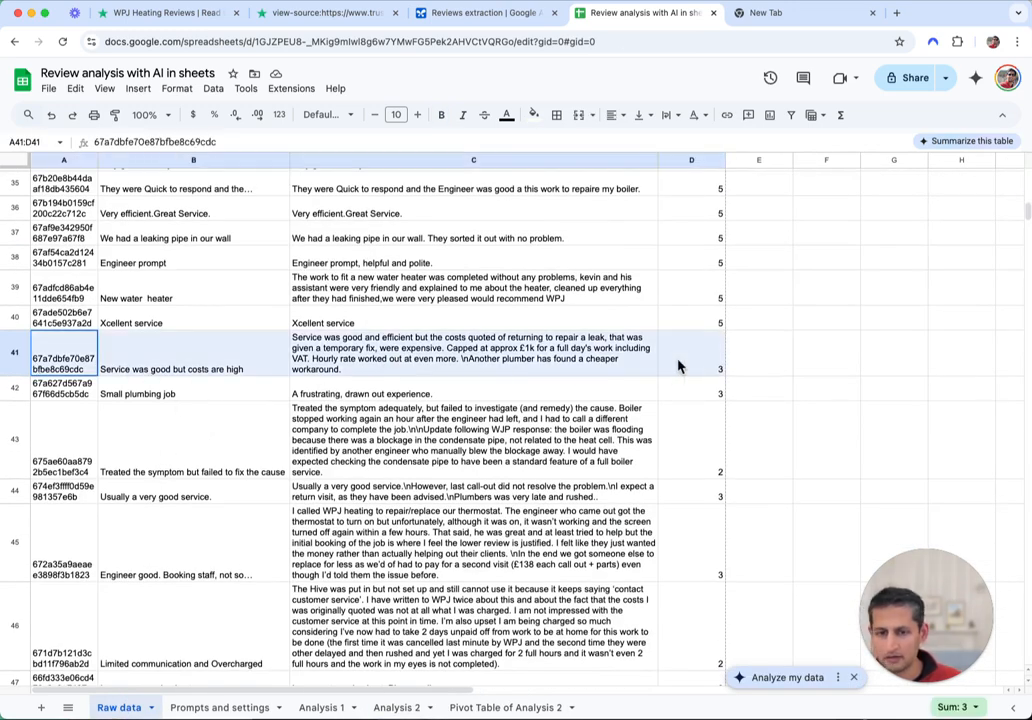
Copy the Raw data reviews in rows 41–48 and paste them into Analysis 2 at A41
key(shift+Down)
key(shift+Down)
key(shift+Down)
key(shift+Down)
key(shift+Down)
key(shift+Down)
key(shift+Down)
key(ctrl+c)
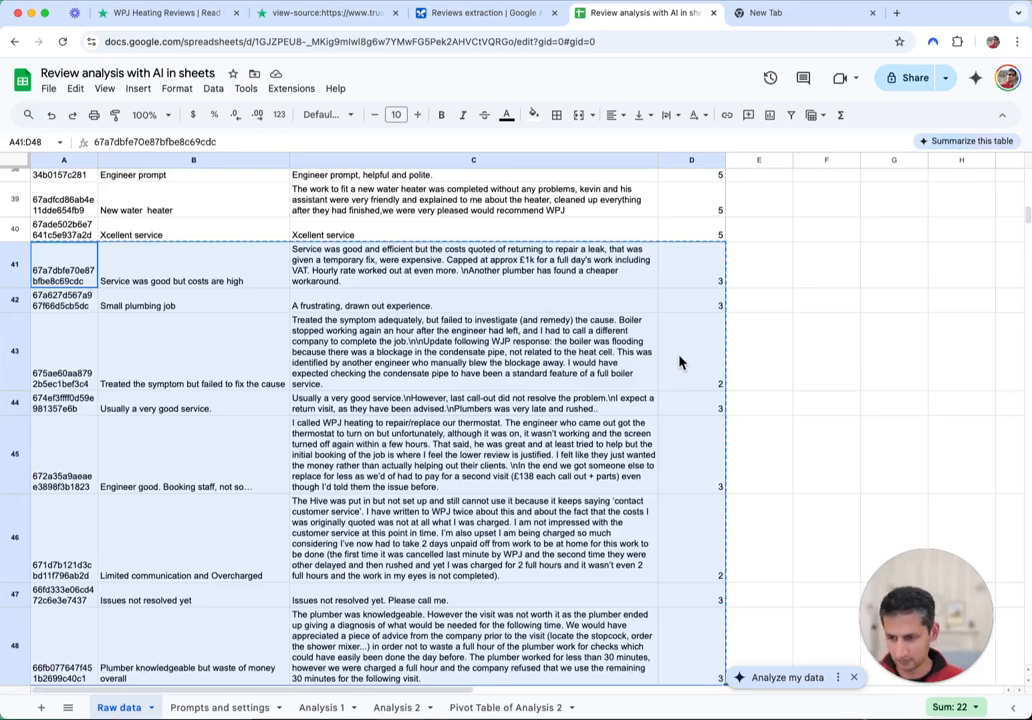
click(415, 708)
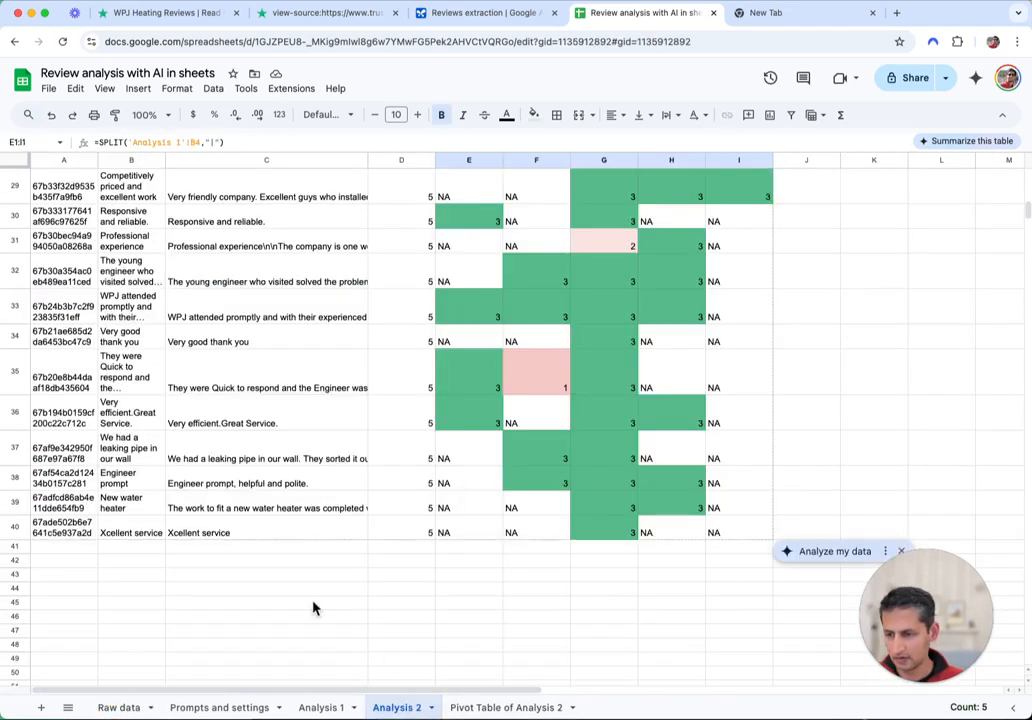
click(77, 547)
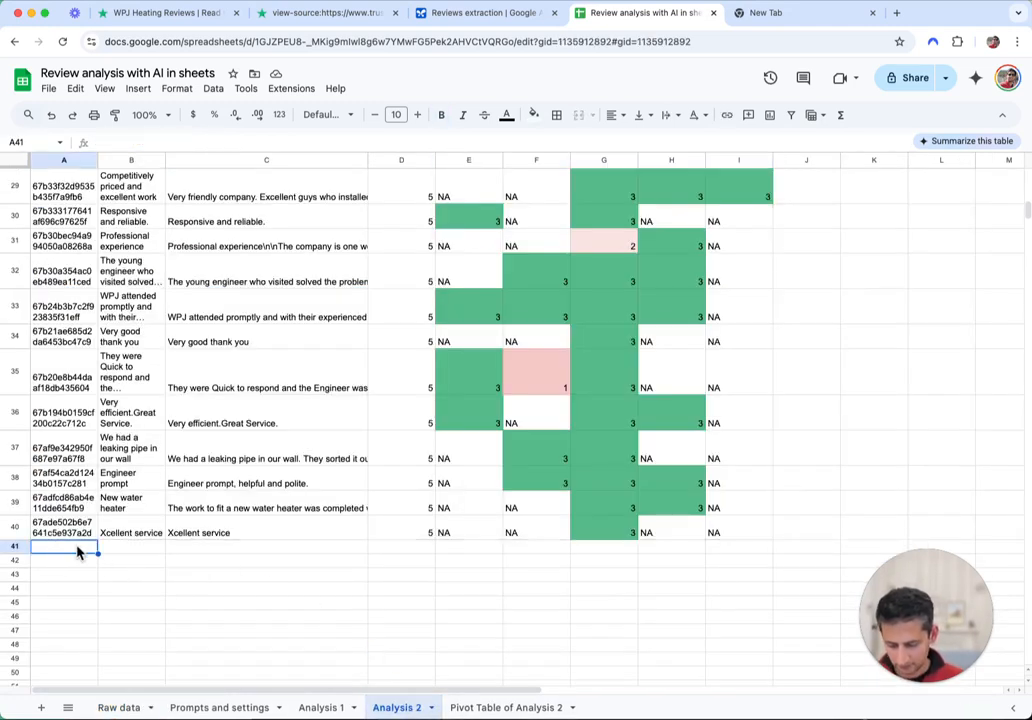
key(ctrl+v)
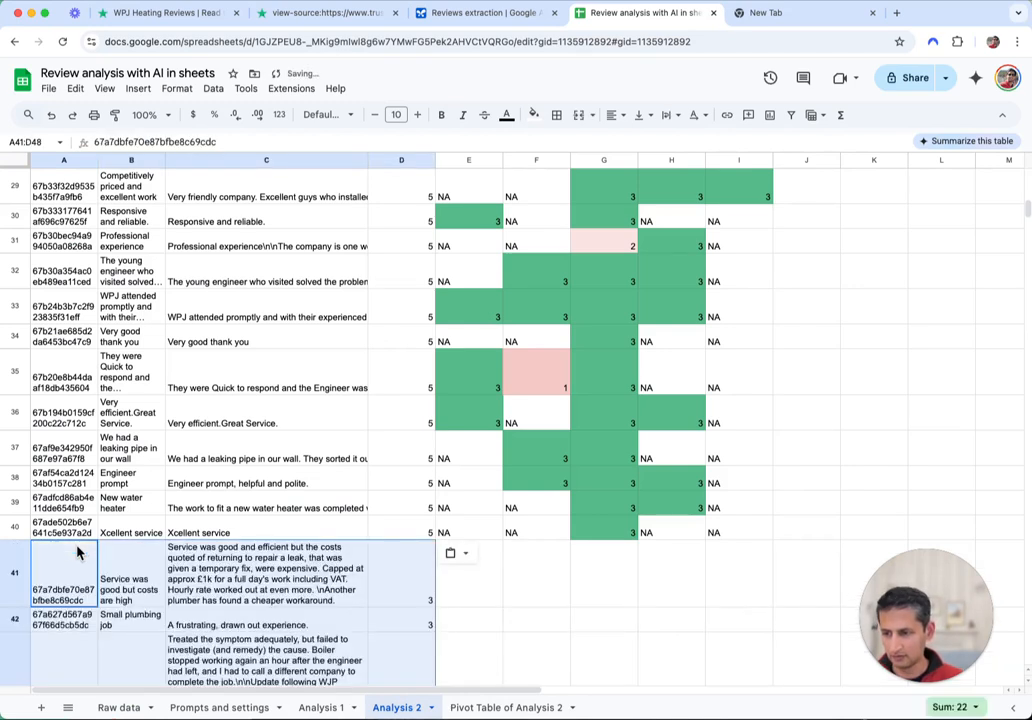
Inspect the scoring formula in E40 and glance at the pivot table sheet
click(495, 587)
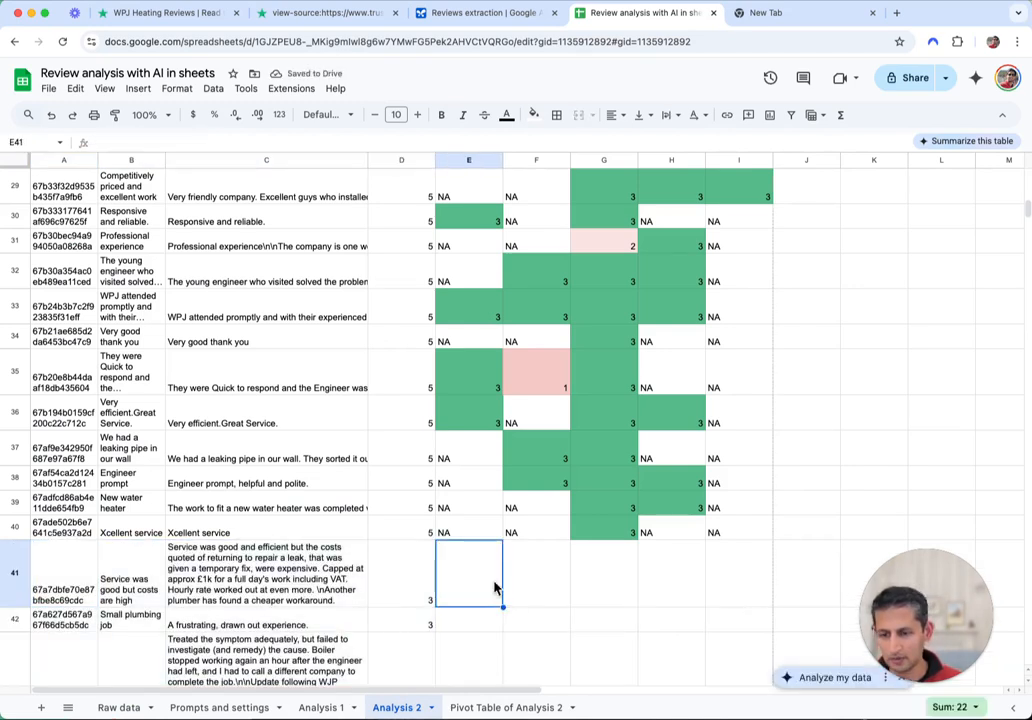
click(465, 536)
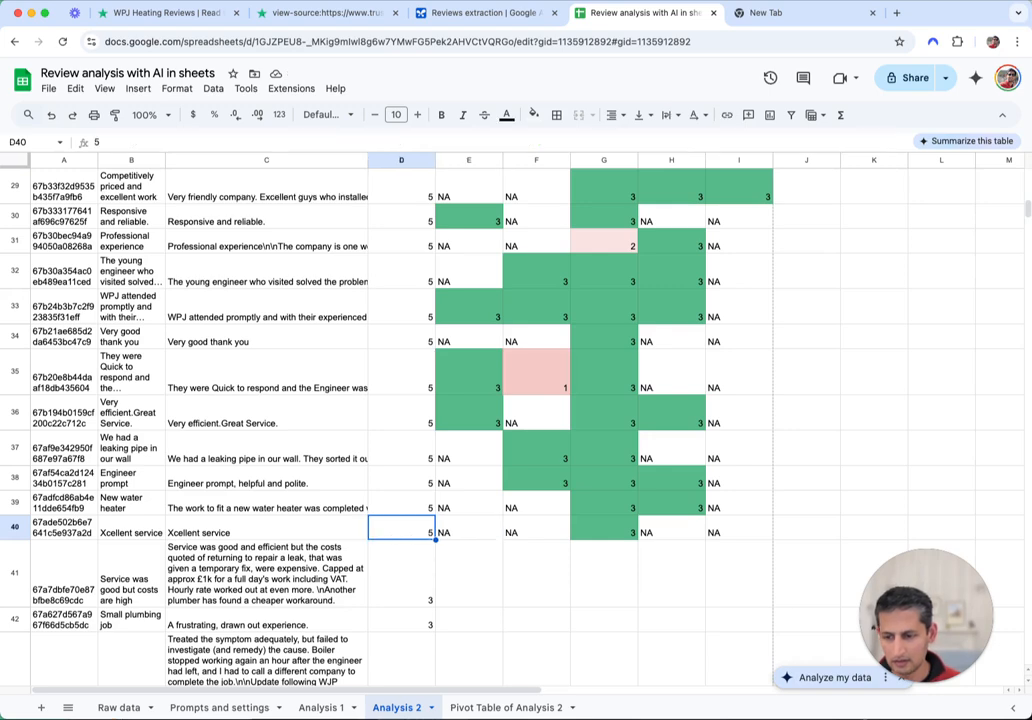
key(ctrl+shift+Page_Down)
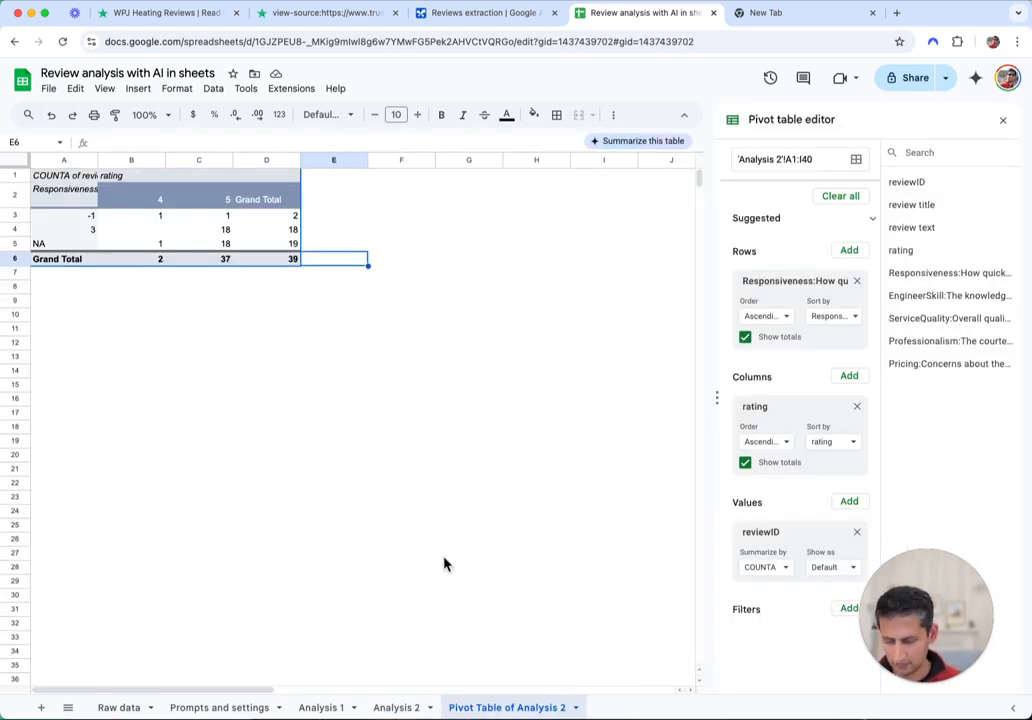
click(400, 707)
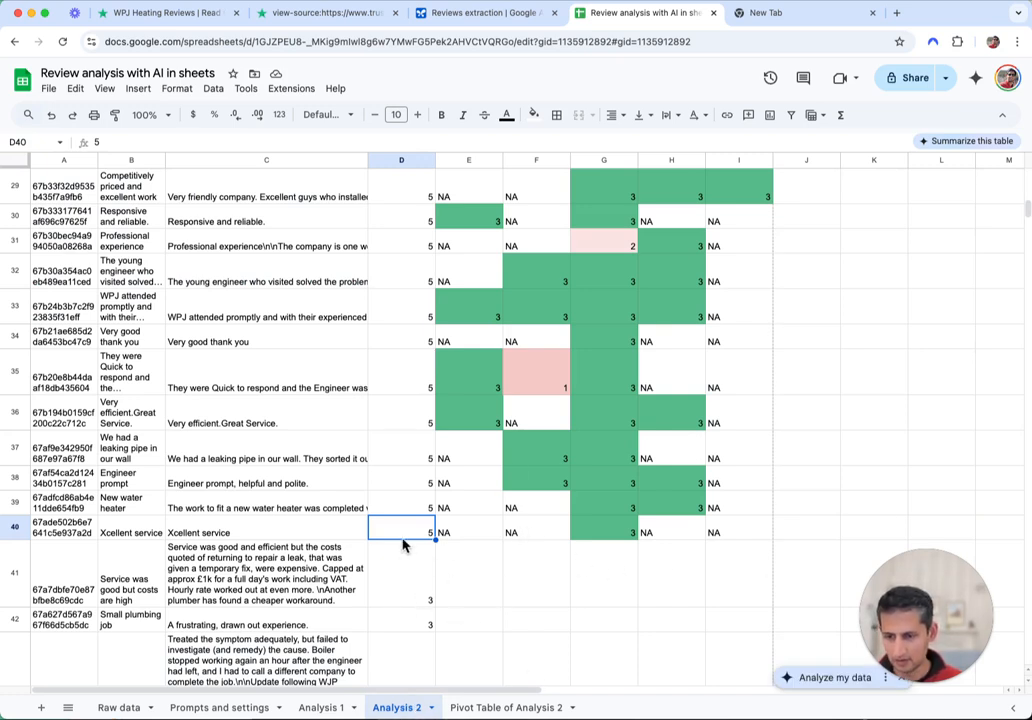
Fill the theme-scoring formula from row 40 down through E48:I48 on Analysis 2
click(397, 572)
scroll(397, 578, down, 15)
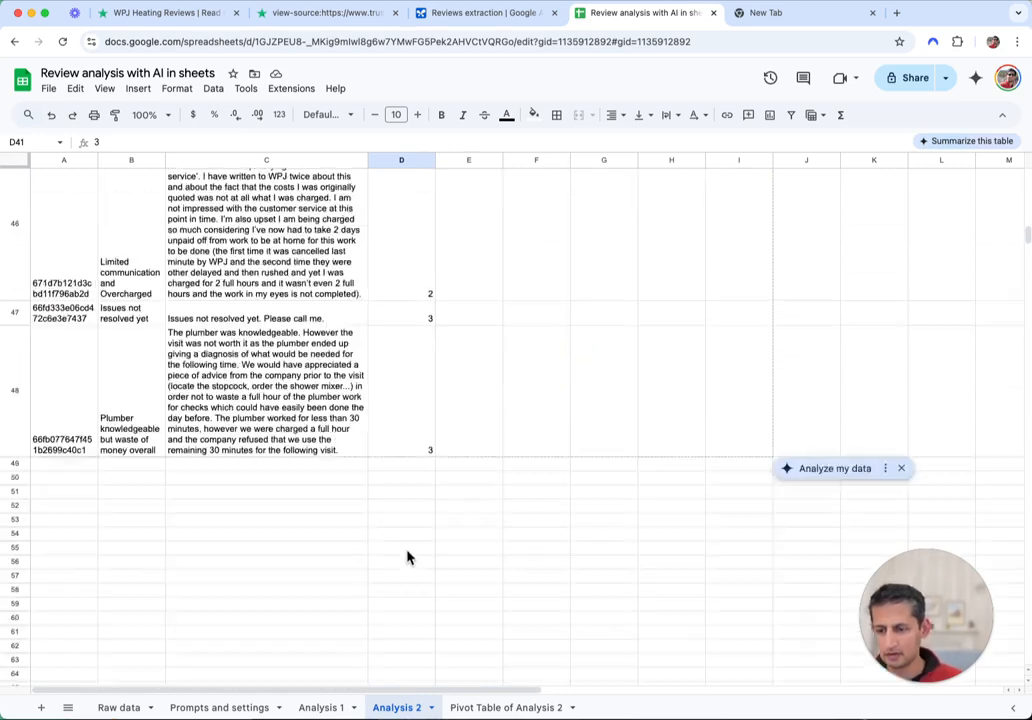
drag(468, 268, 740, 268)
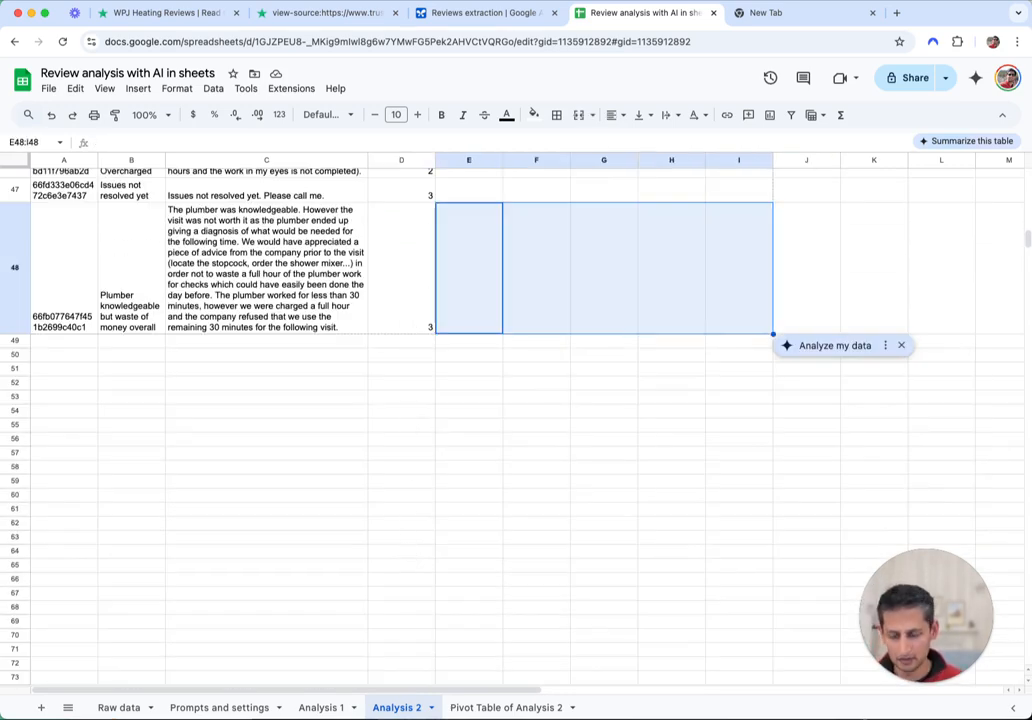
key(super+shift+Up)
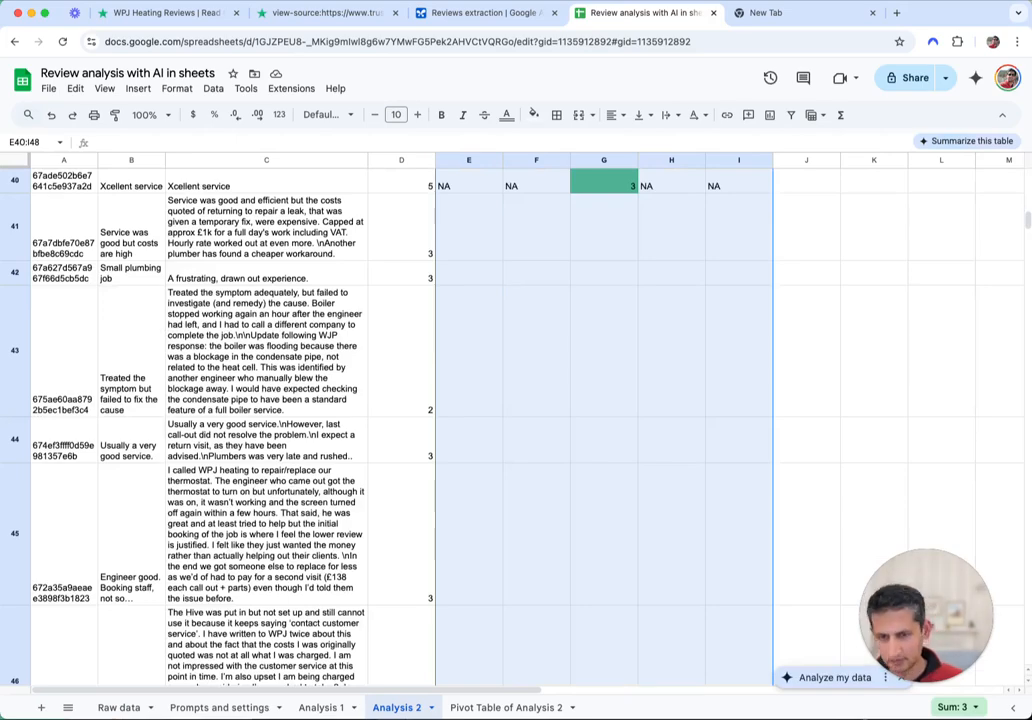
key(super+v)
scroll(673, 327, up, 5)
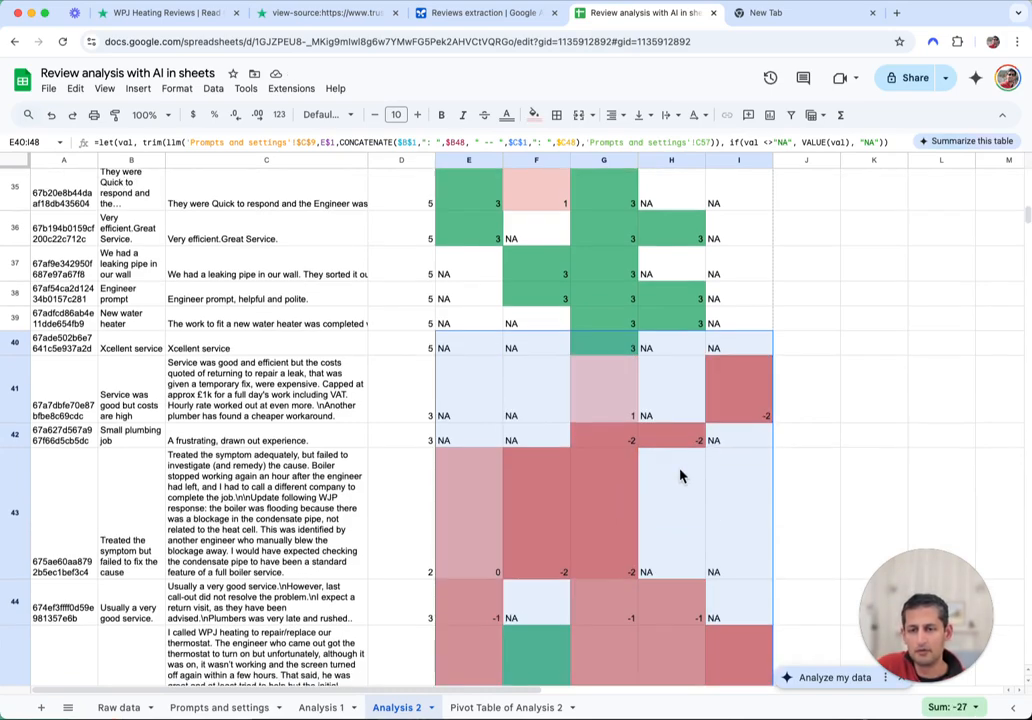
scroll(700, 470, down, 5)
scroll(728, 480, down, 10)
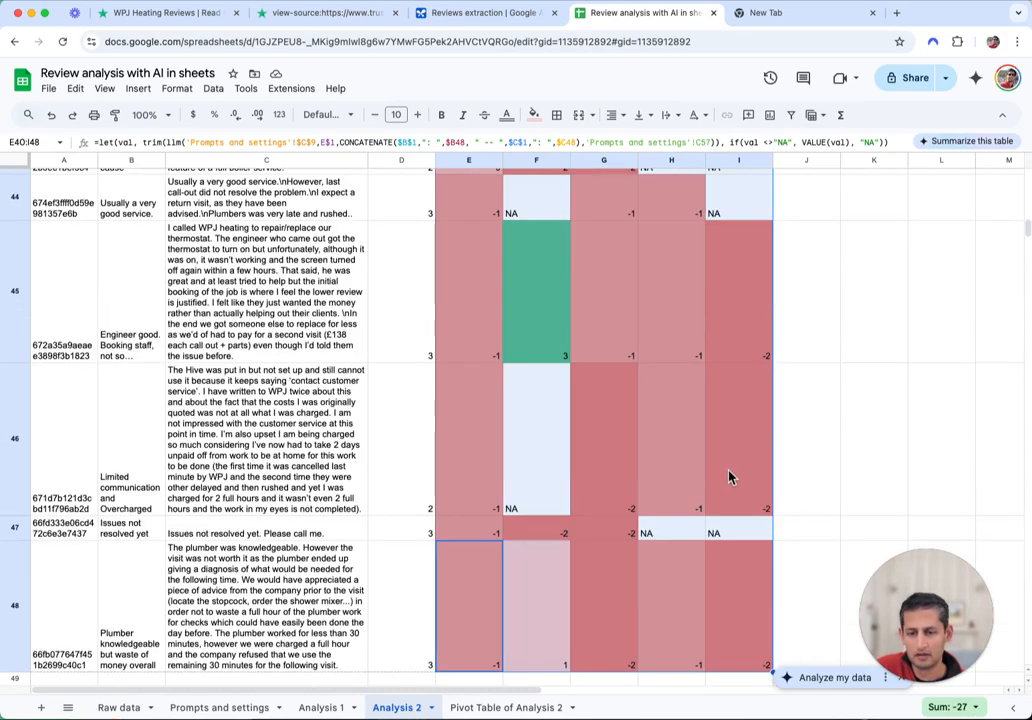
click(600, 497)
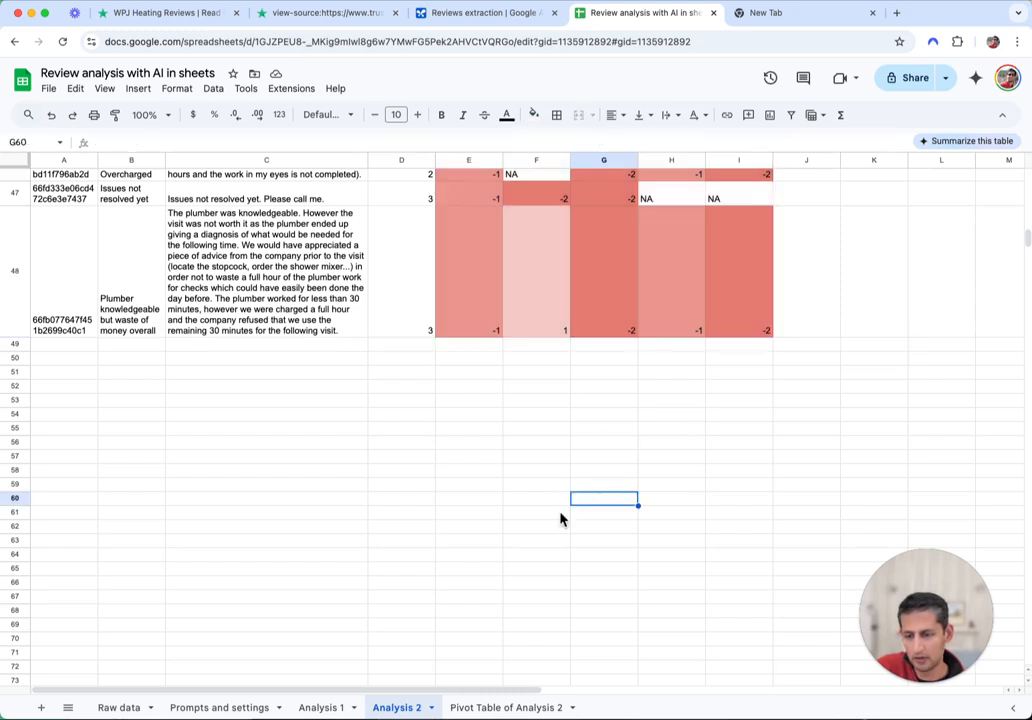
click(500, 708)
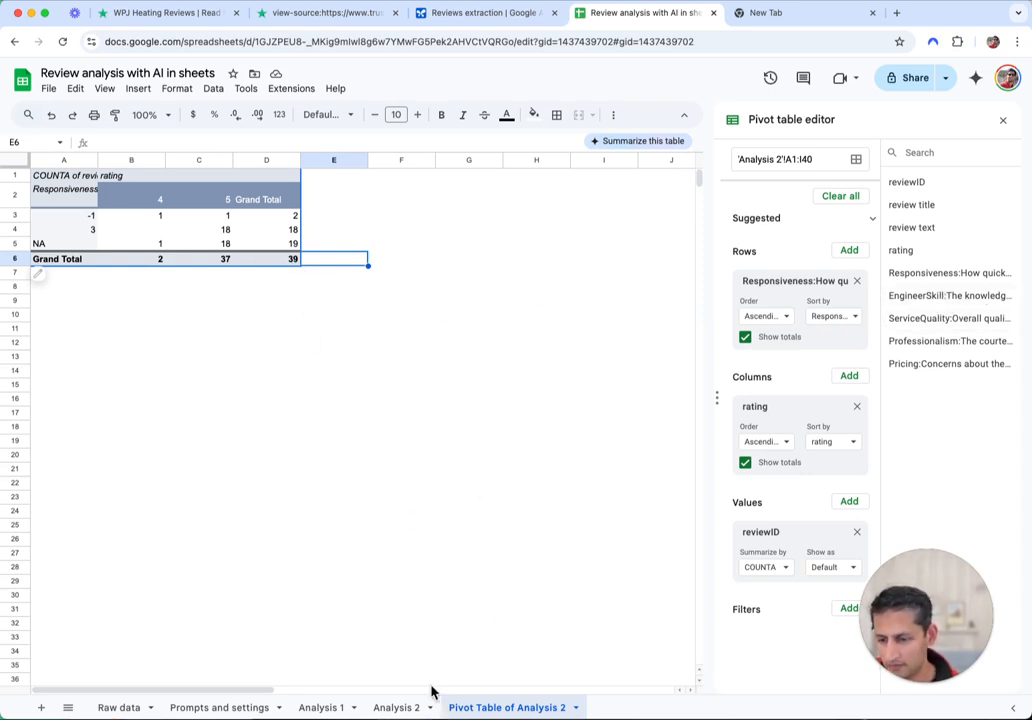
Change the pivot table's source range to 'Analysis 2'!A1:I48
click(831, 157)
key(BackSpace)
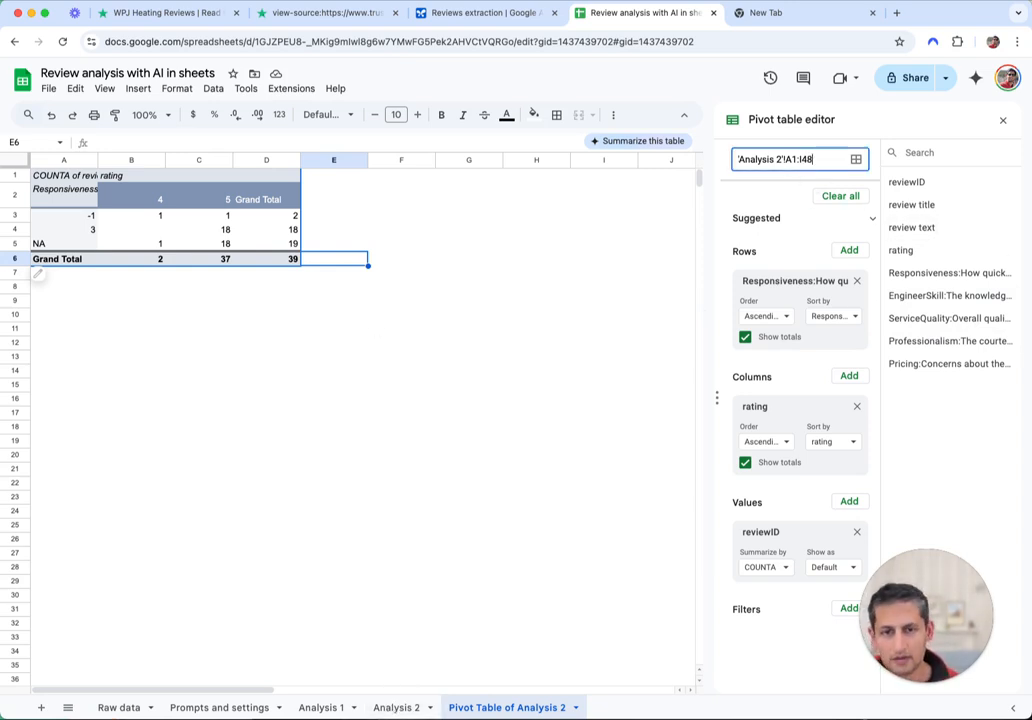
text(8)
key(Return)
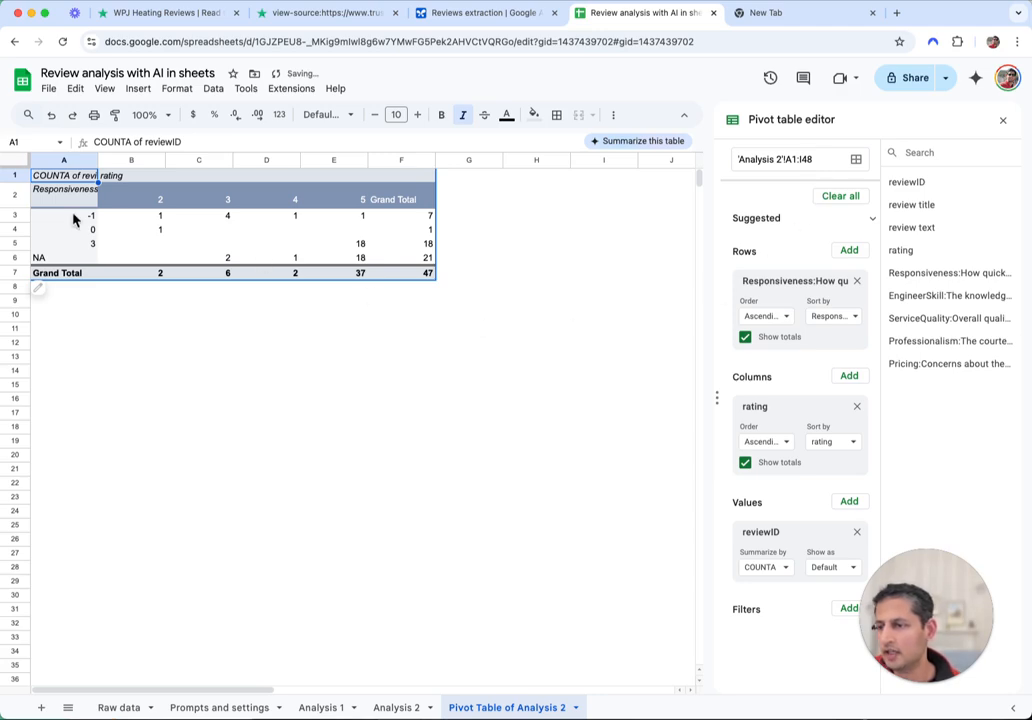
click(392, 707)
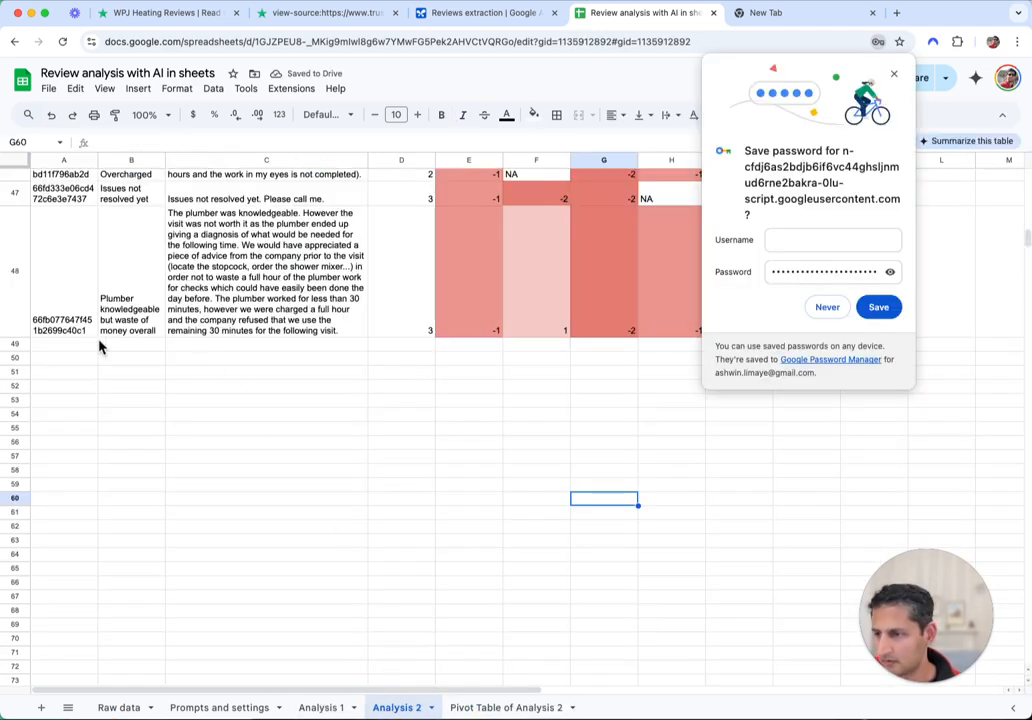
click(494, 708)
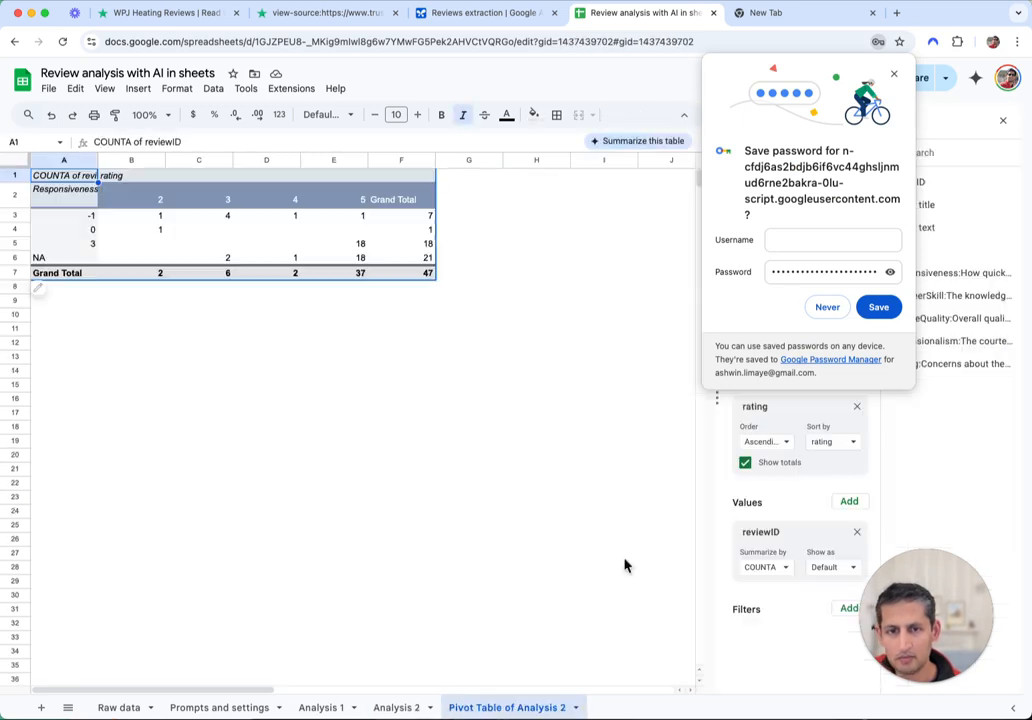
click(893, 75)
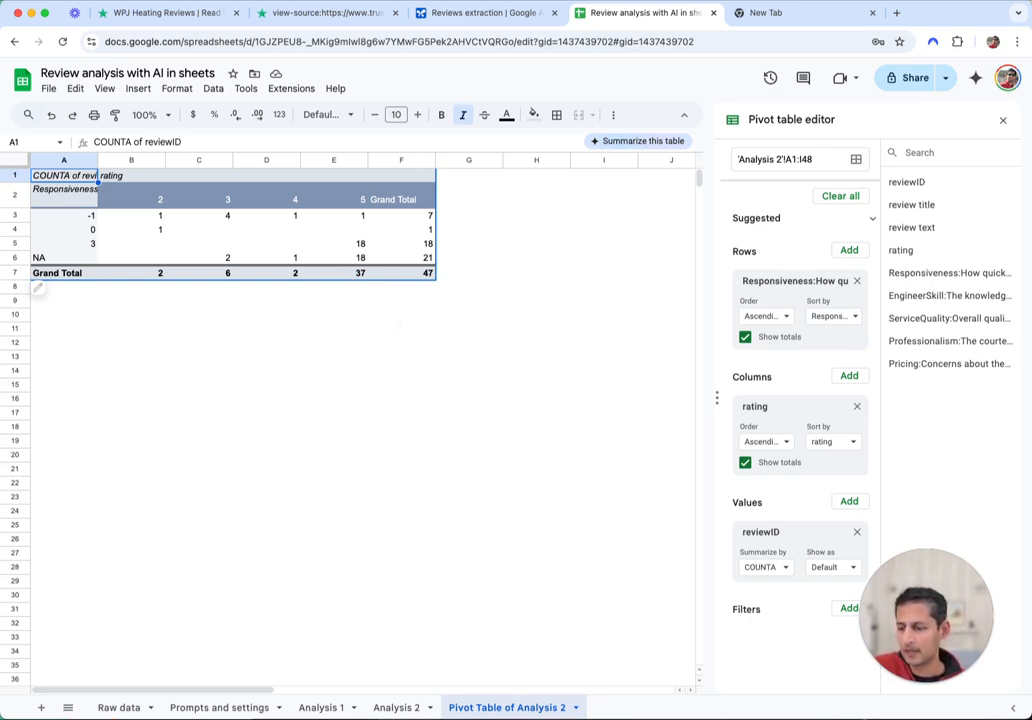
Look over the Trustpilot reviews page, its page source, and the AI Studio extraction prompt
click(122, 13)
scroll(249, 223, up, 15)
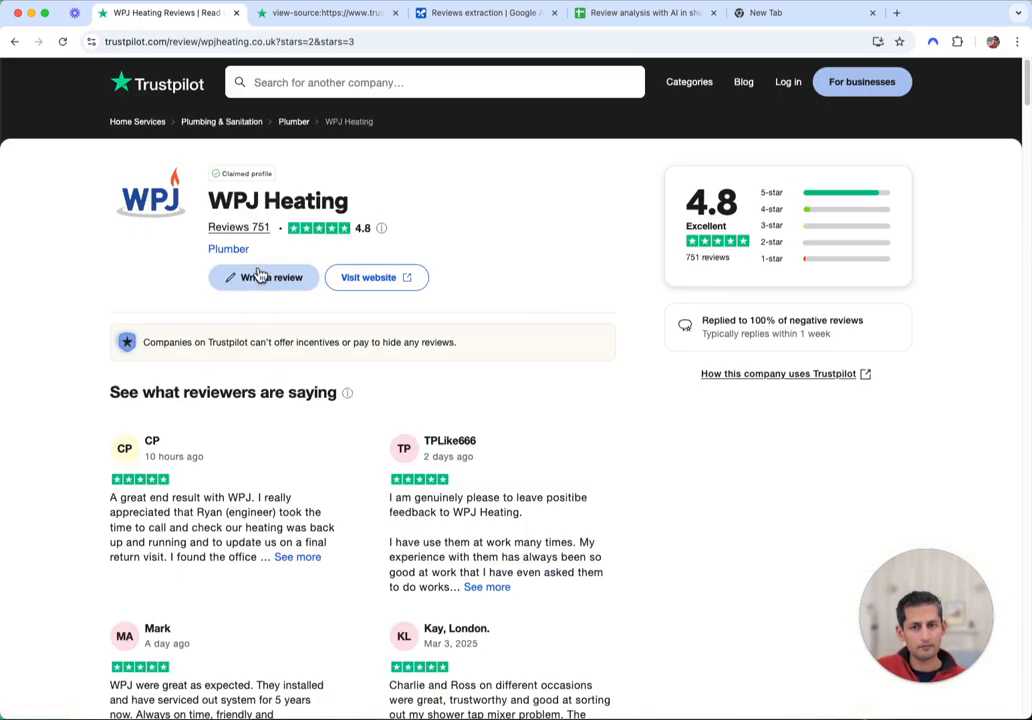
click(318, 84)
click(516, 373)
scroll(537, 410, down, 2)
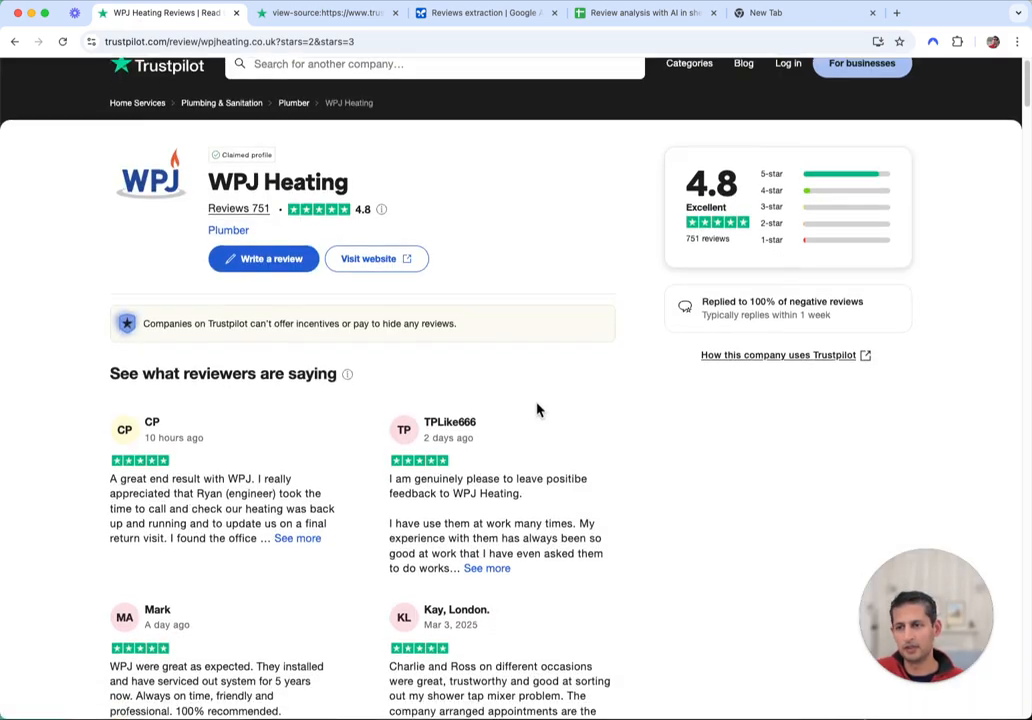
click(330, 14)
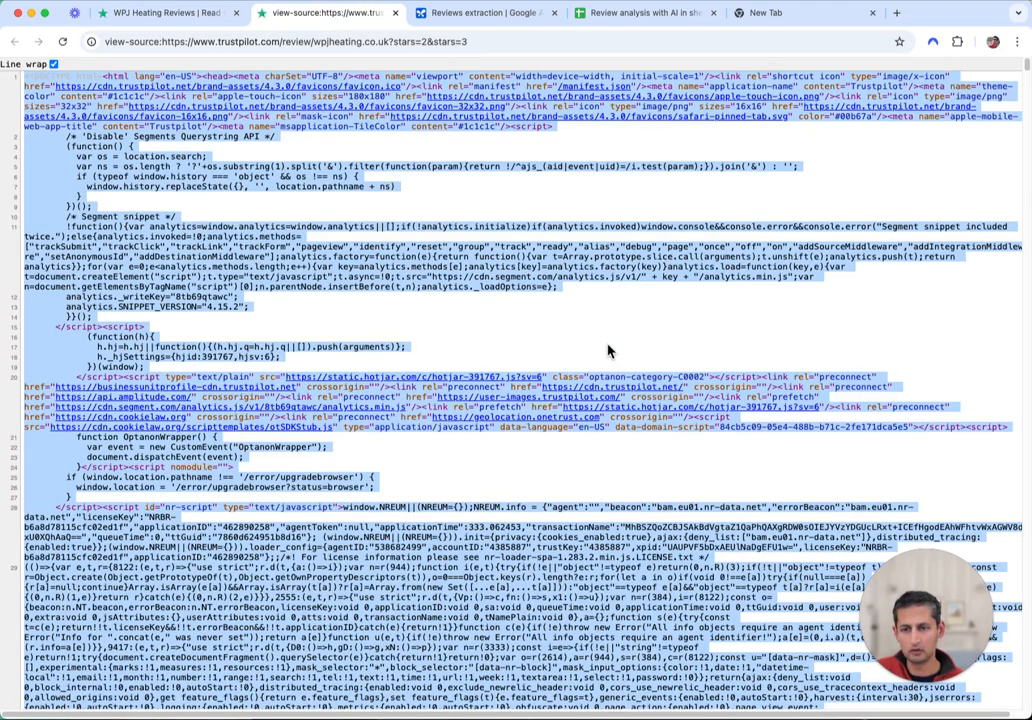
click(482, 272)
click(476, 14)
scroll(525, 166, up, 5)
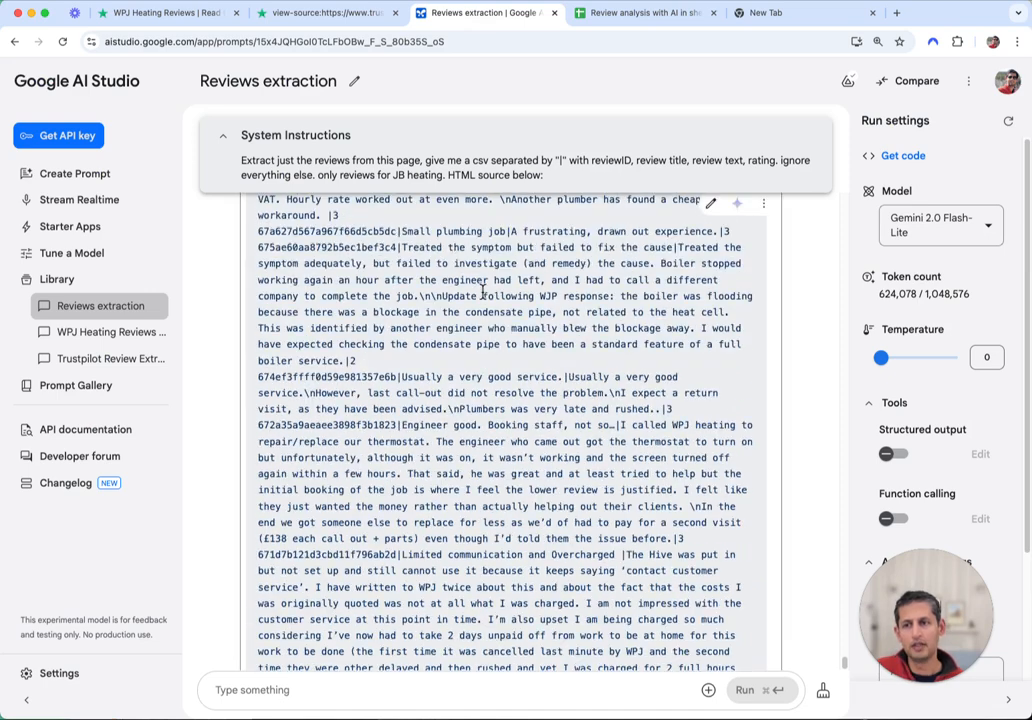
scroll(243, 313, down, 5)
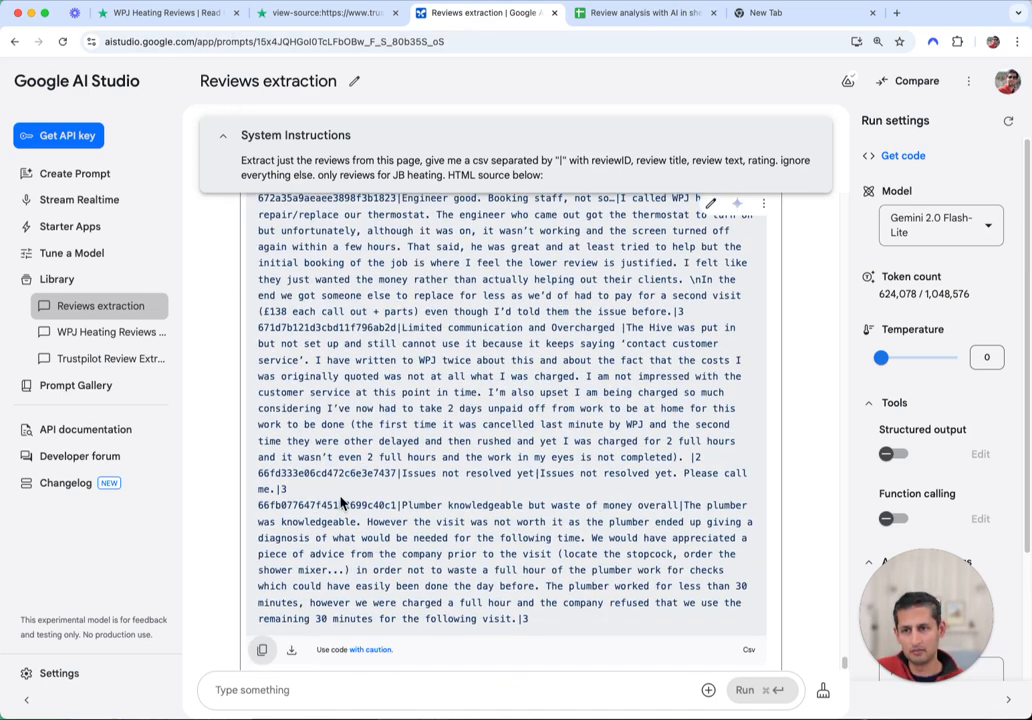
Return to the review spreadsheet and check the Raw data sheet, clearing the copied-row selection
click(640, 13)
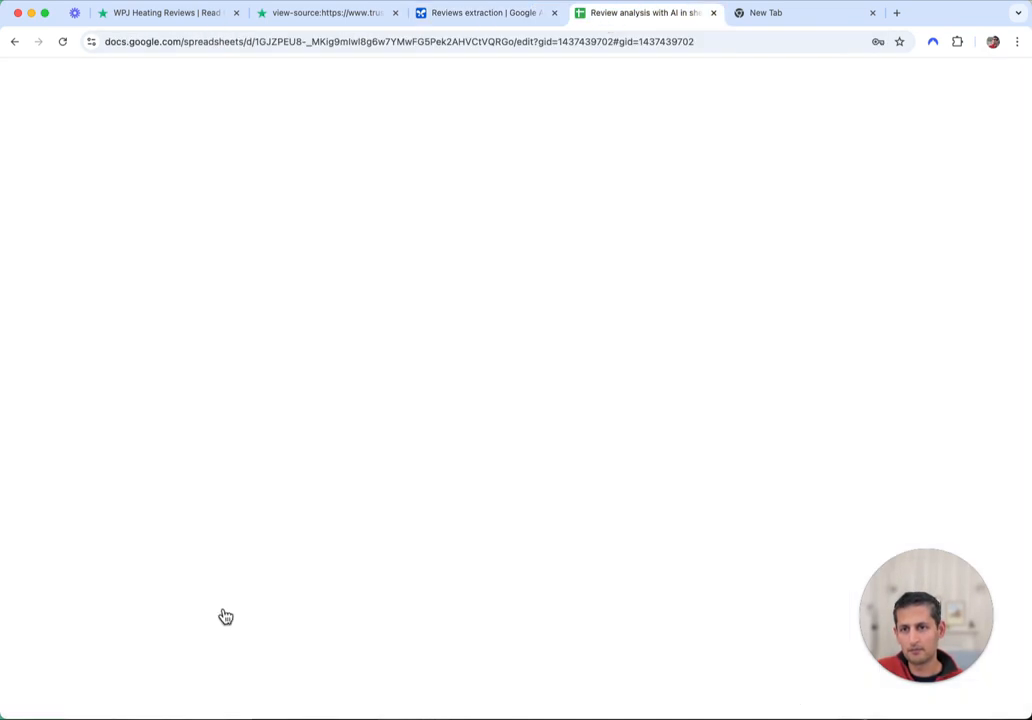
click(122, 708)
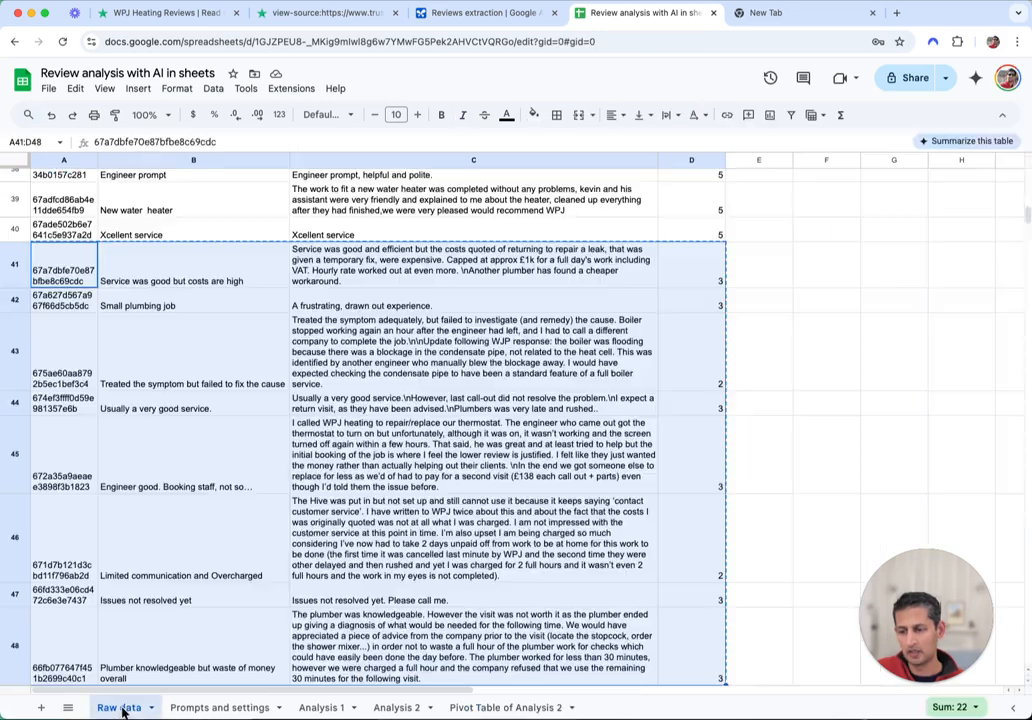
click(323, 432)
scroll(307, 423, up, 3)
Look over the Prompts and settings, Analysis 1 and Analysis 2 theme-score sheets
click(225, 707)
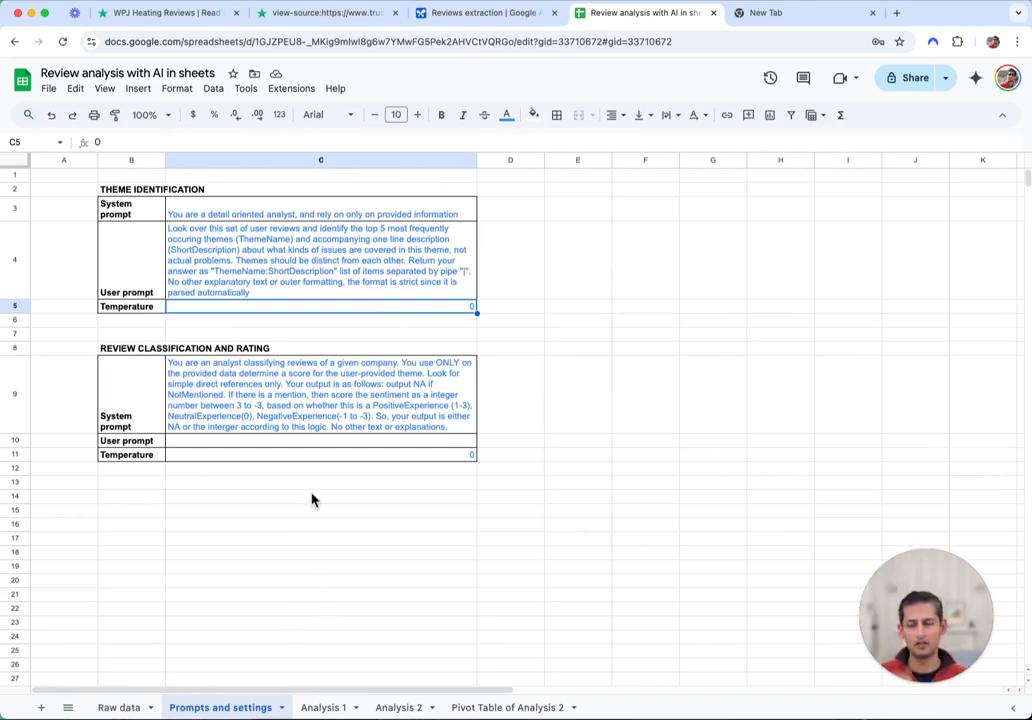
click(333, 708)
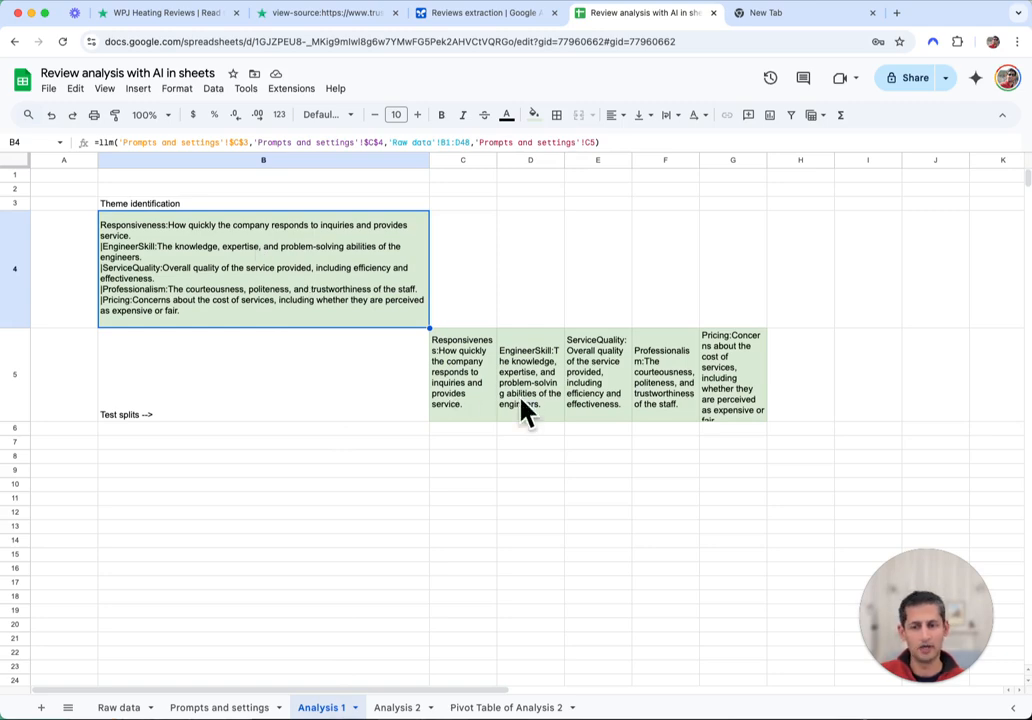
click(396, 708)
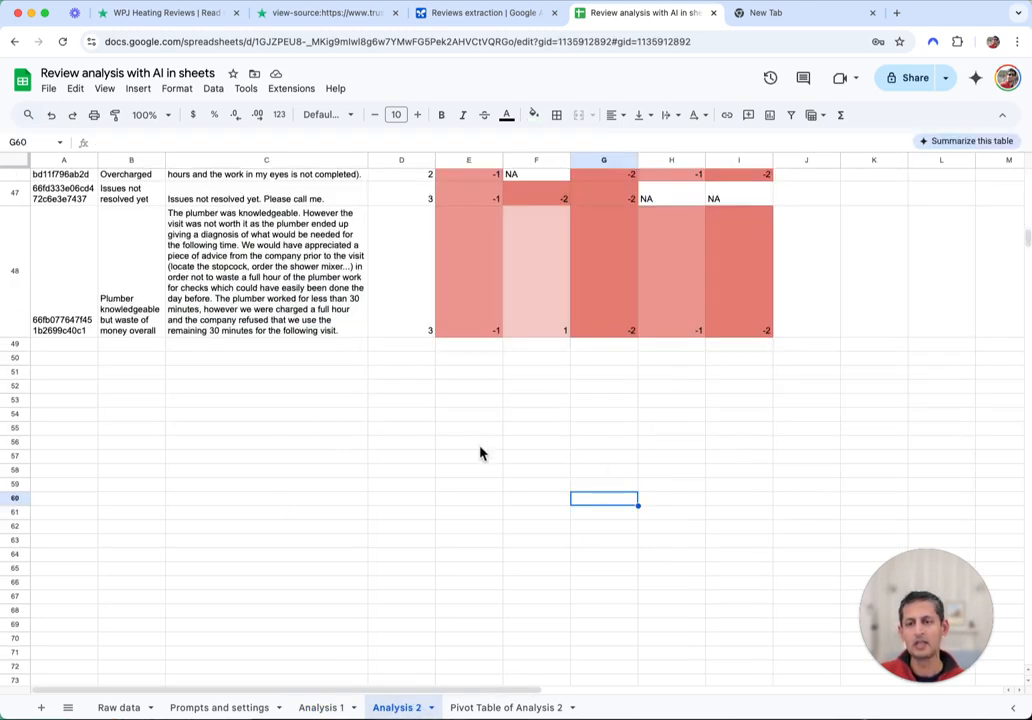
scroll(470, 530, up, 15)
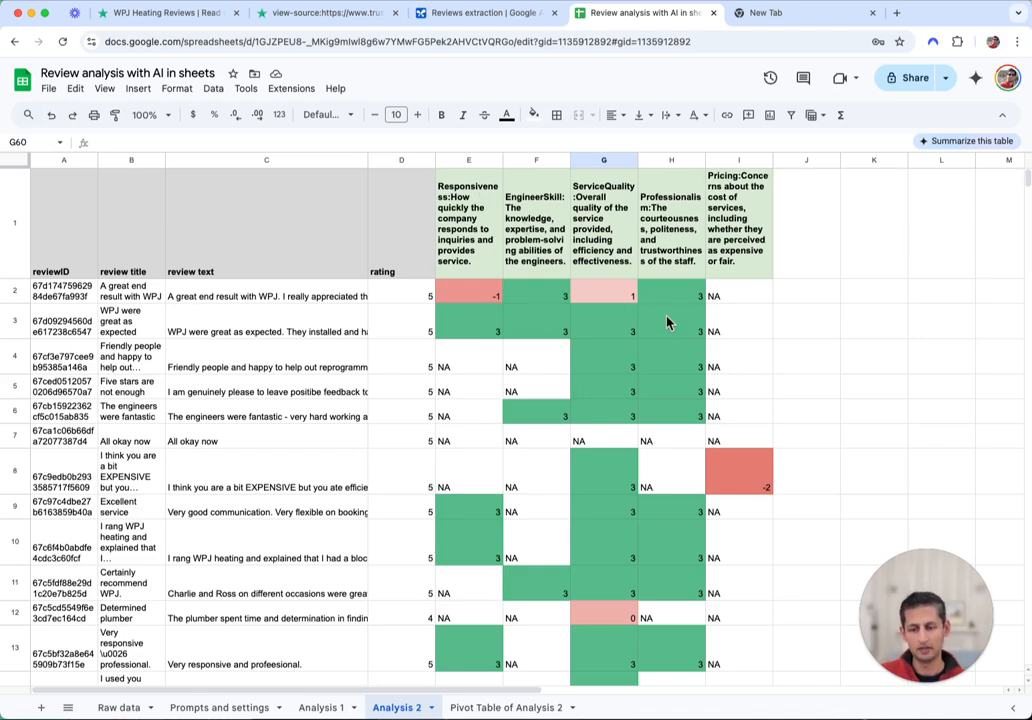
scroll(715, 489, down, 15)
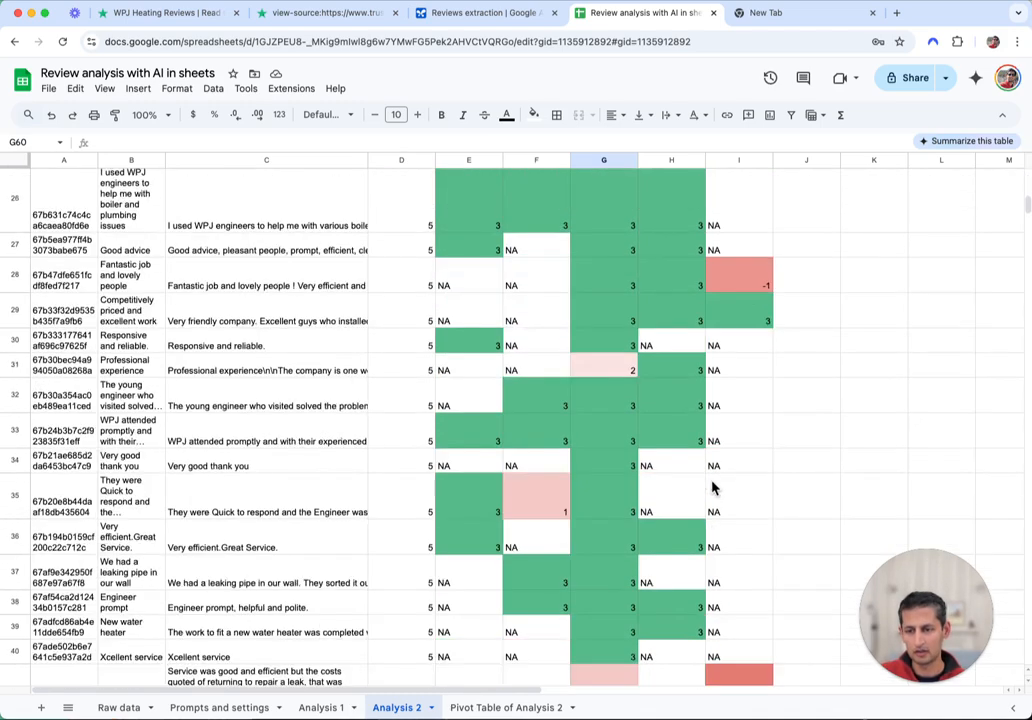
scroll(460, 449, down, 5)
Check the pivot table counts 47 reviews, then go back to the top of Analysis 2
click(506, 707)
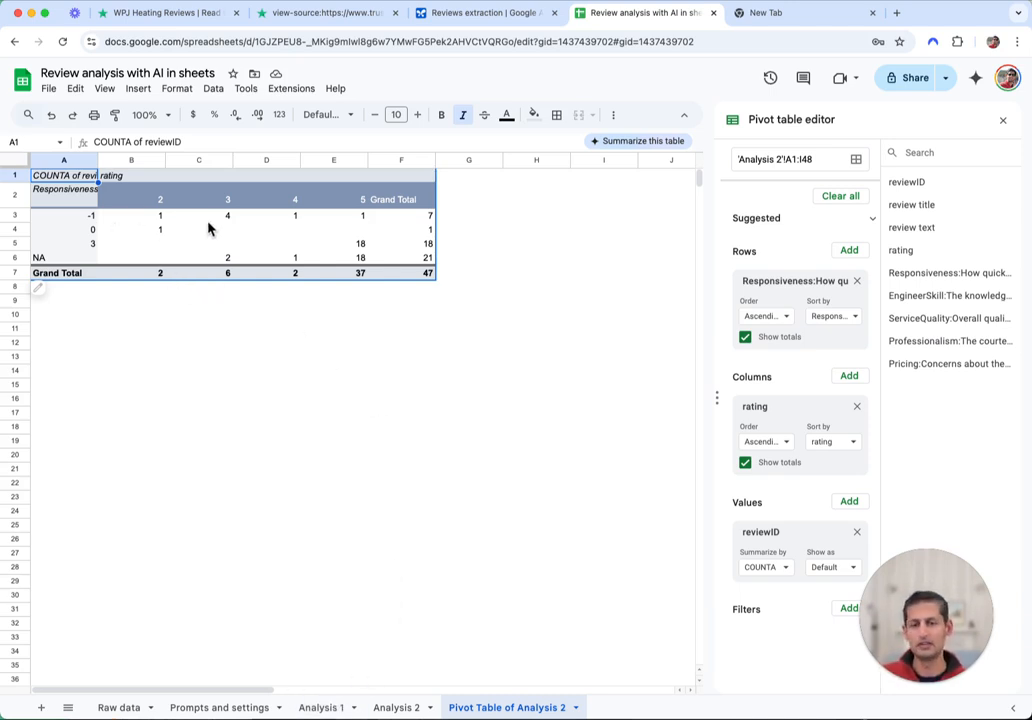
click(396, 707)
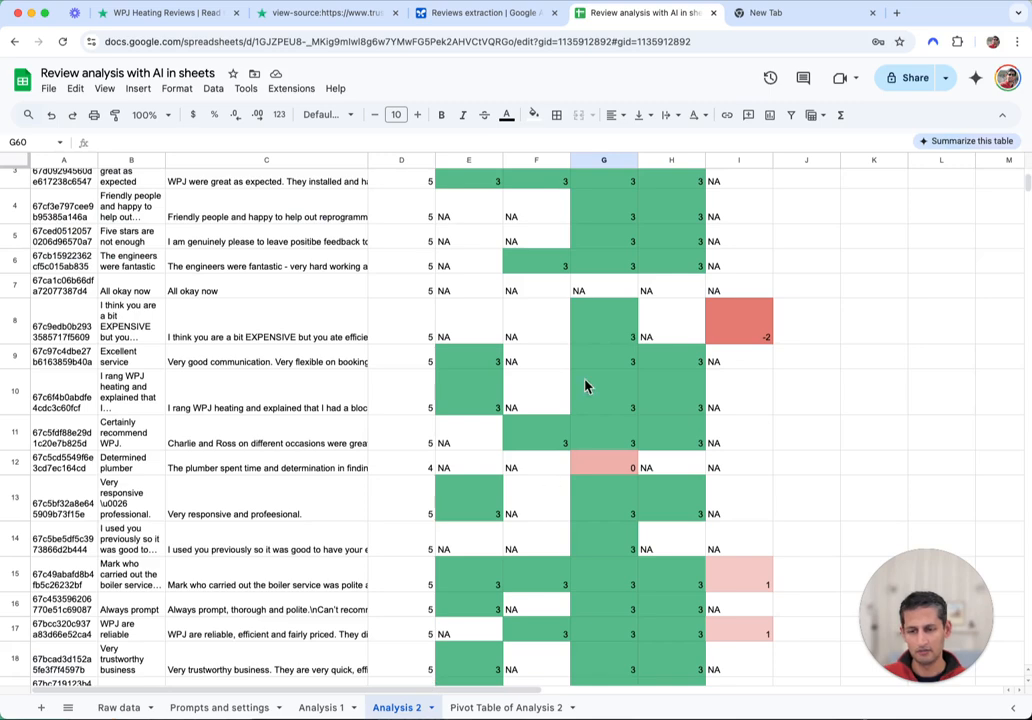
scroll(329, 440, up, 3)
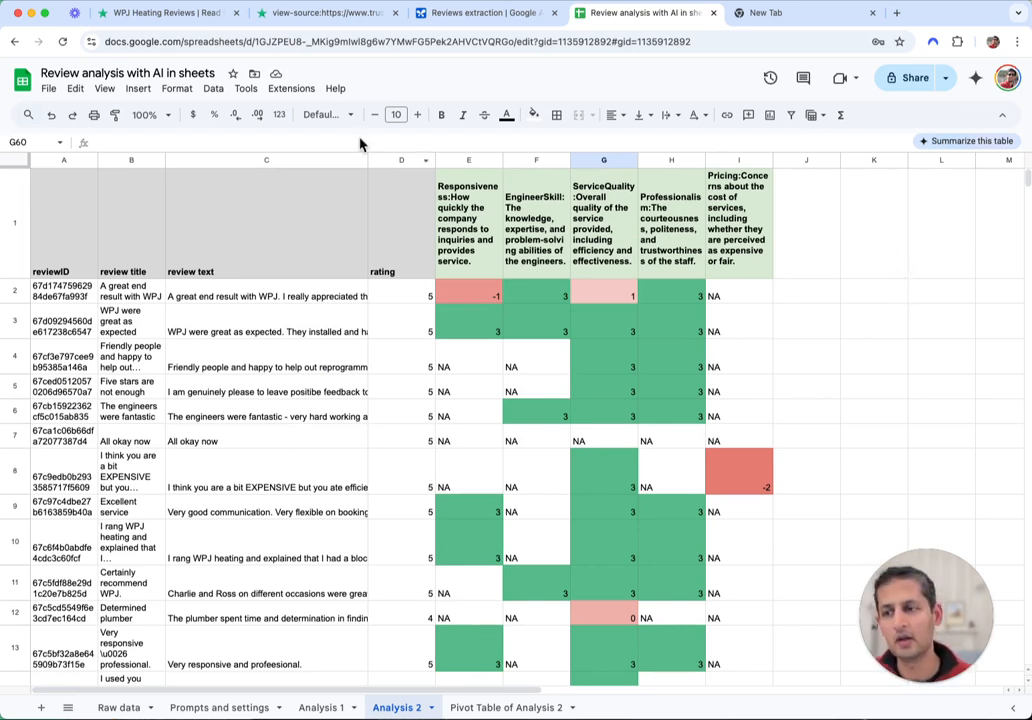
click(292, 89)
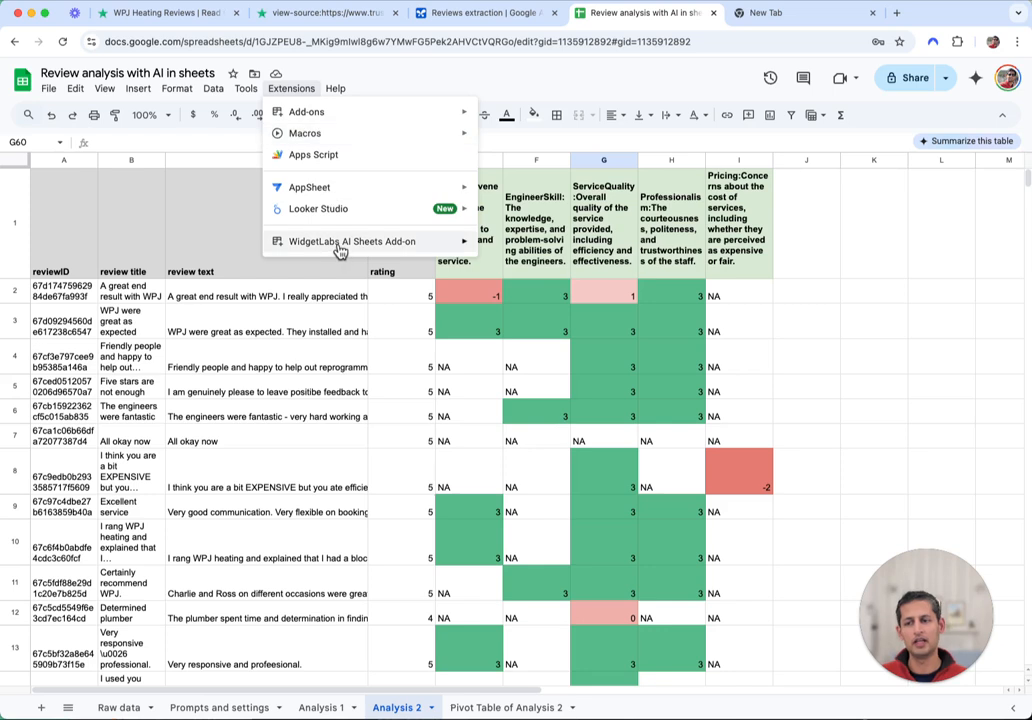
mouse_move(341, 244)
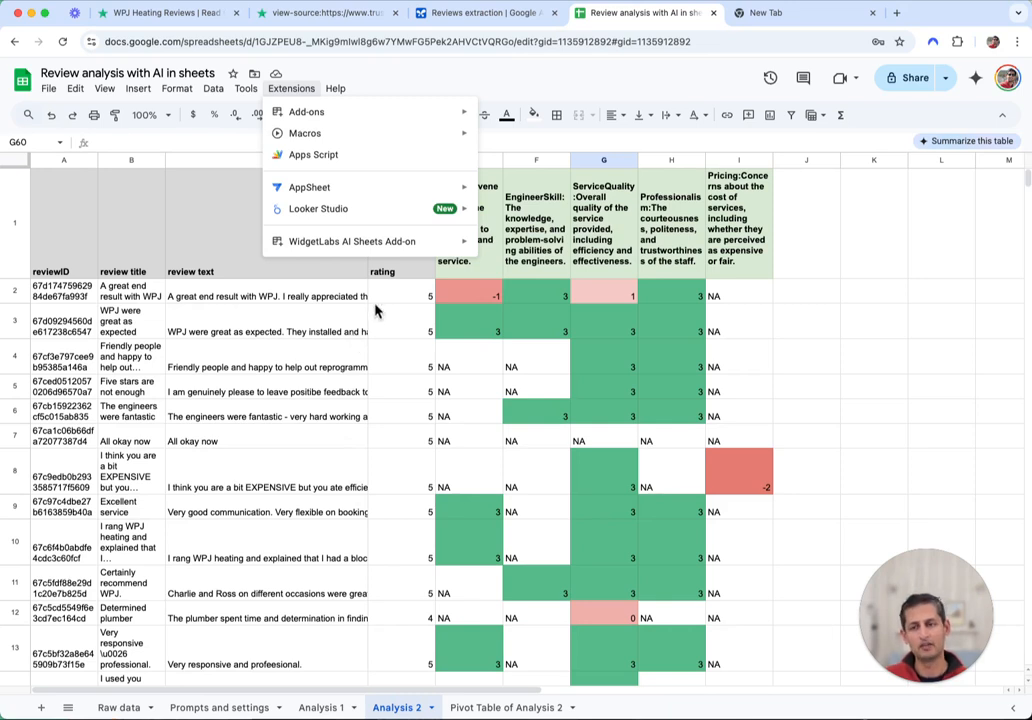
mouse_move(306, 247)
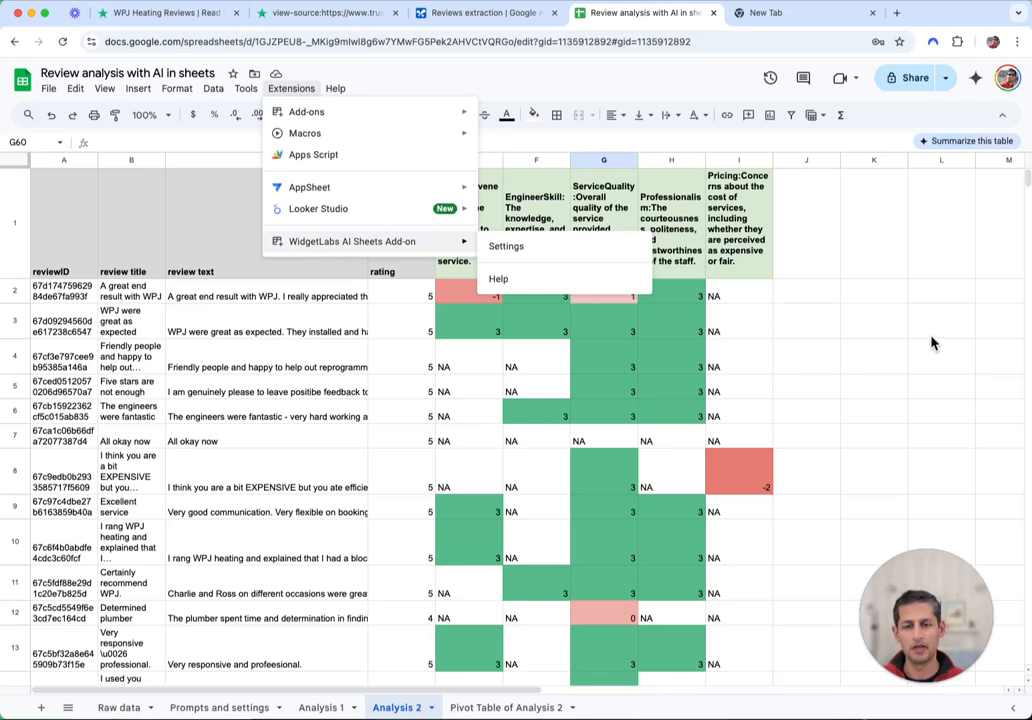
click(851, 331)
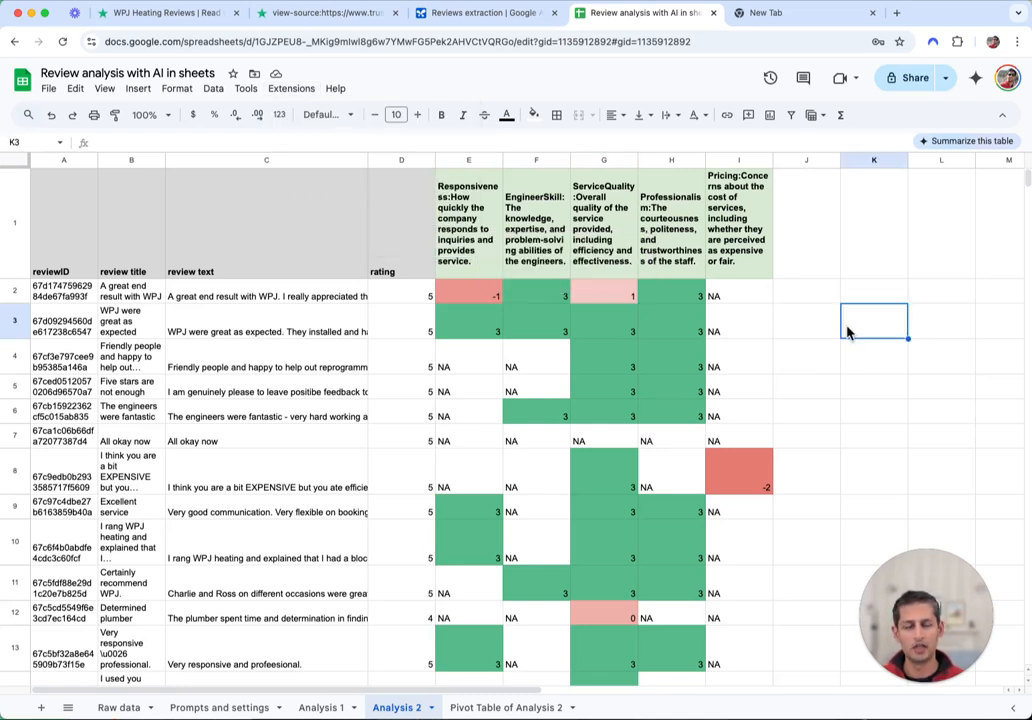